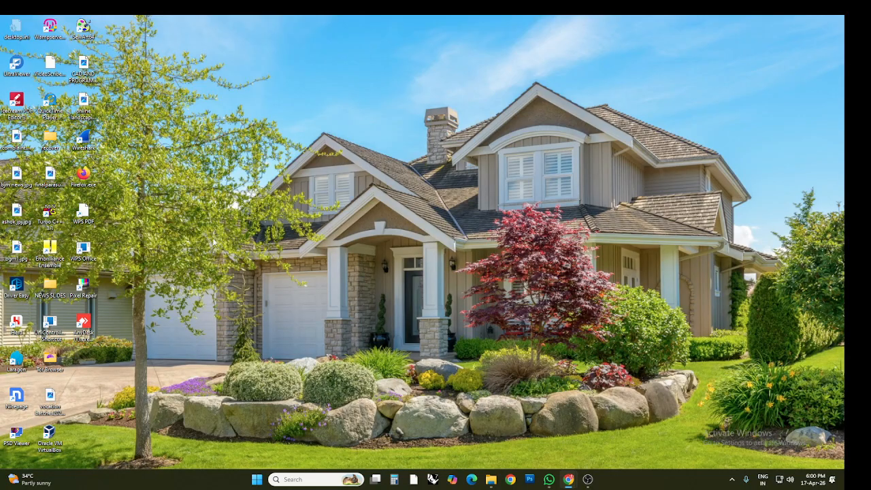
pyautogui.click(292, 479)
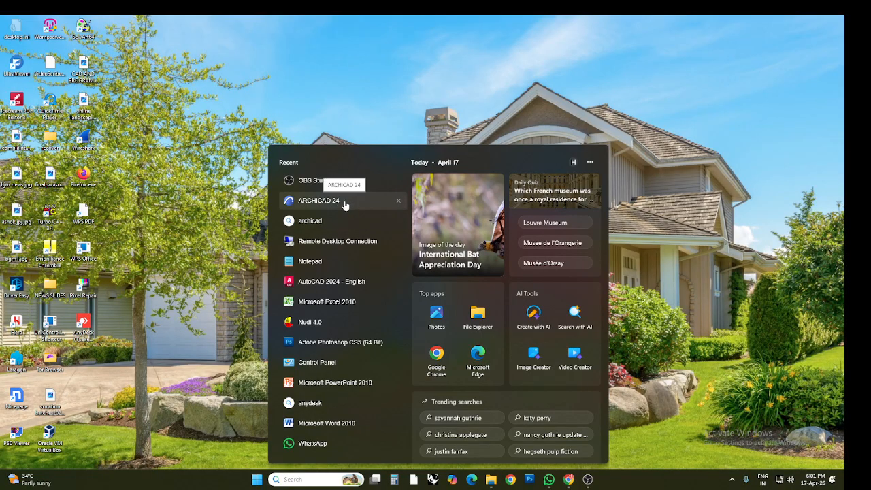
pyautogui.click(345, 201)
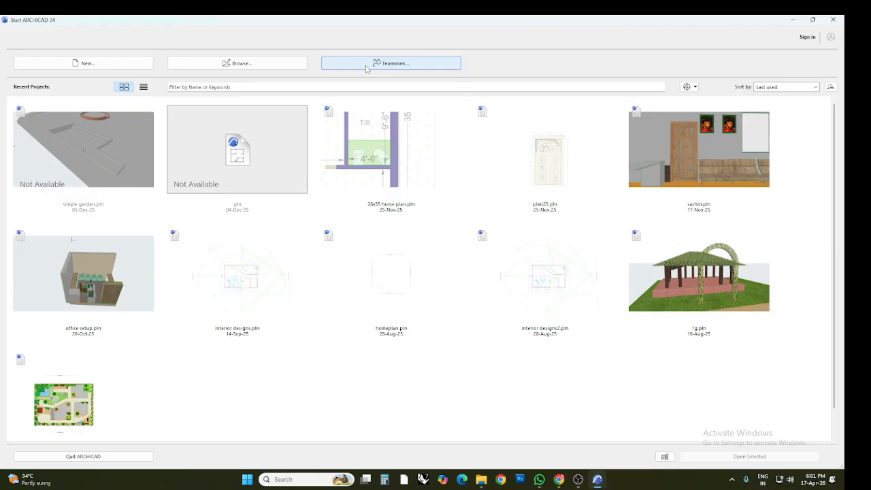
pyautogui.click(87, 63)
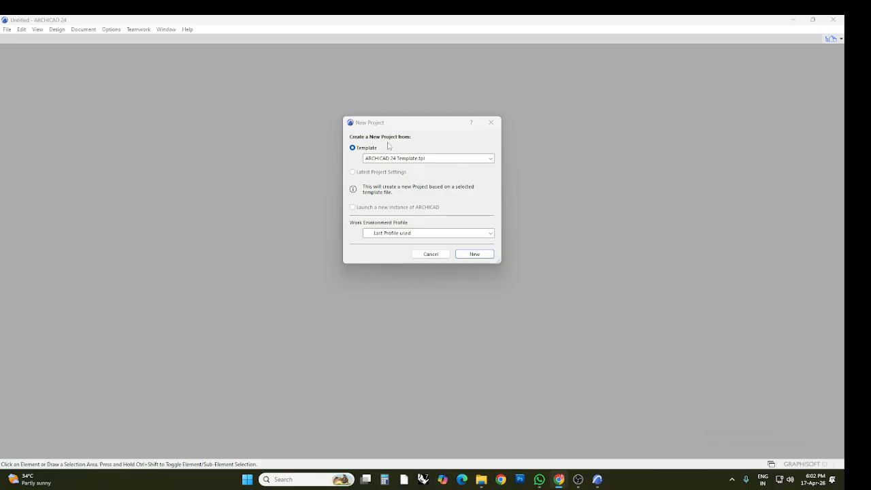
pyautogui.click(472, 254)
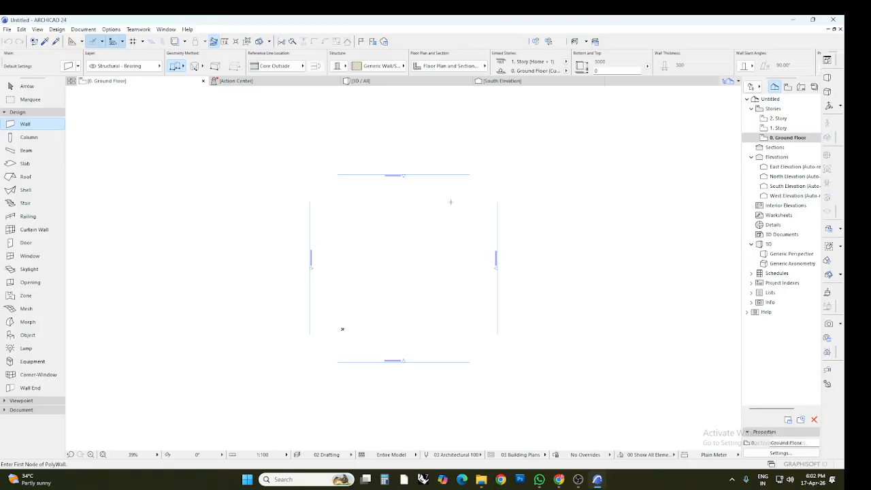
pyautogui.click(835, 19)
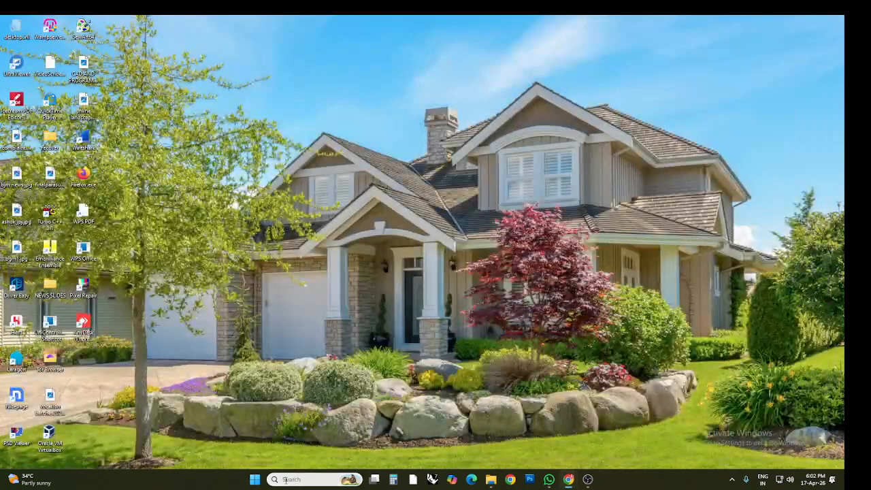
# - Launch ARCHICAD 24 and create a new project from ARCHICAD 24 Template.tpl with the last used work environment profile
pyautogui.click(285, 480)
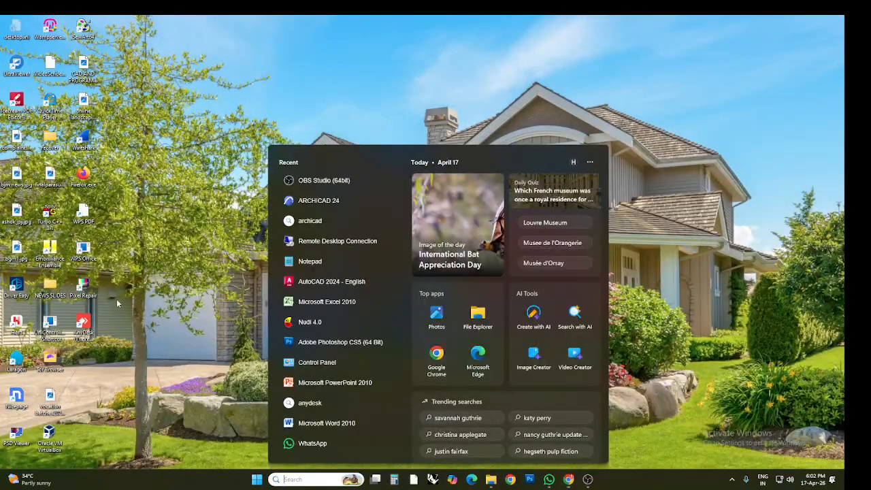
pyautogui.write('archi')
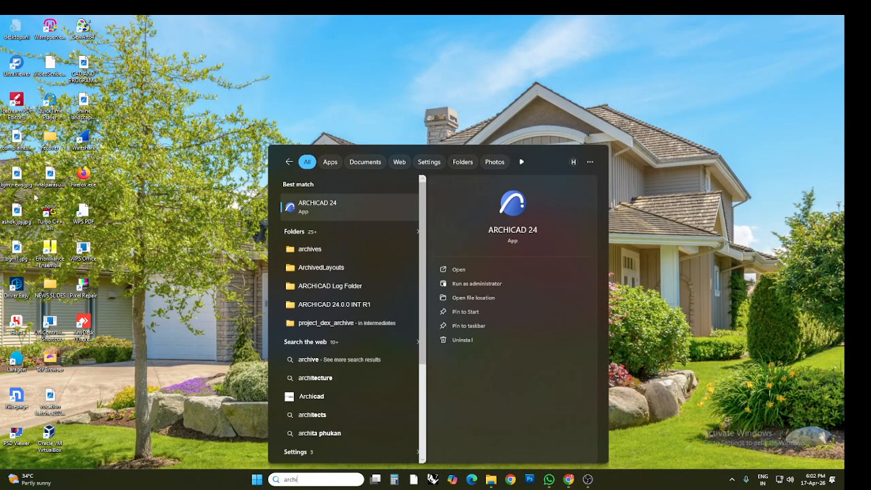
pyautogui.click(333, 206)
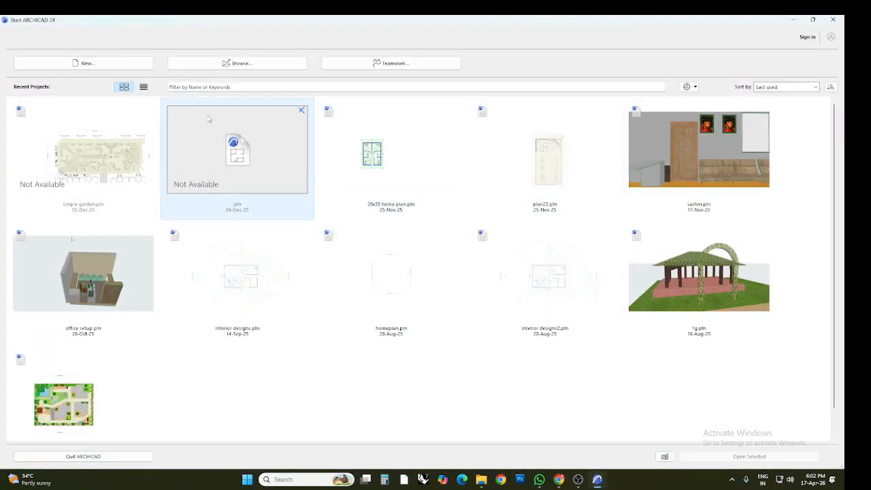
pyautogui.doubleClick(98, 174)
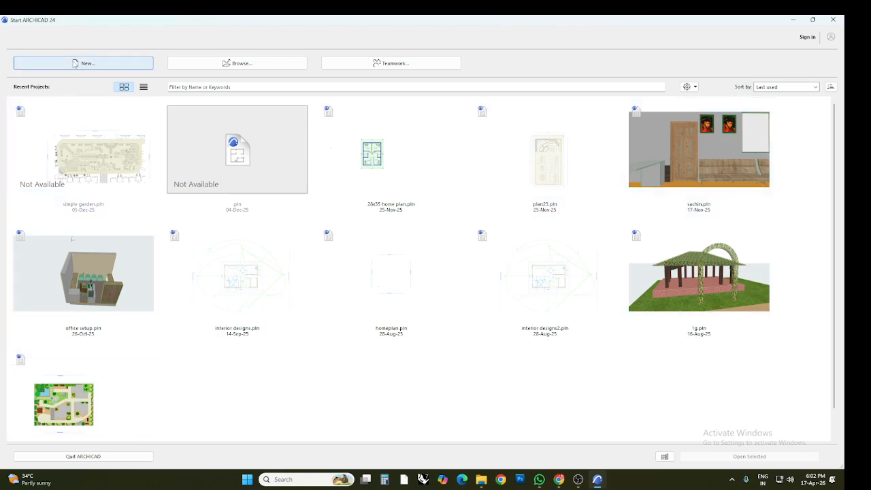
pyautogui.click(74, 63)
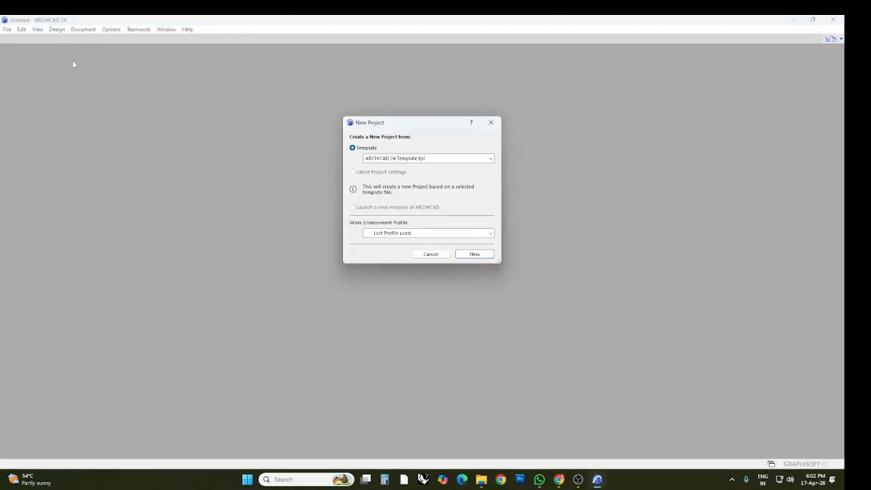
pyautogui.click(473, 255)
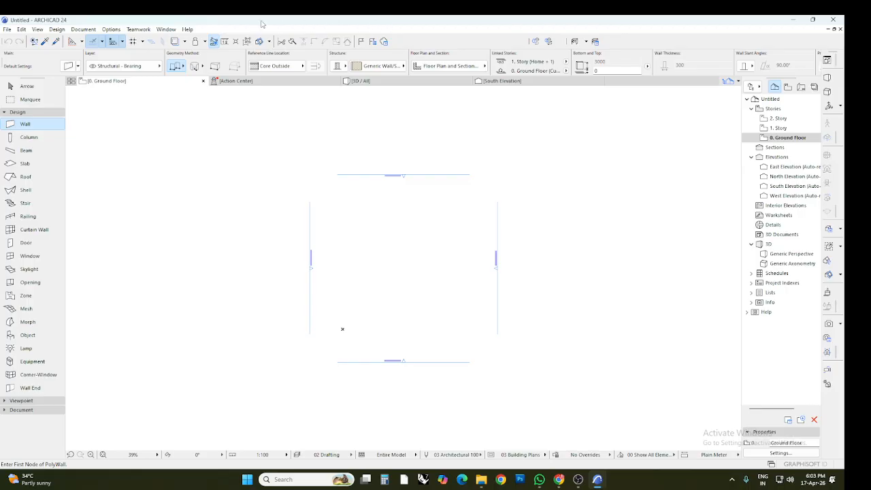
pyautogui.moveTo(260, 24); pyautogui.dragTo(268, 53)
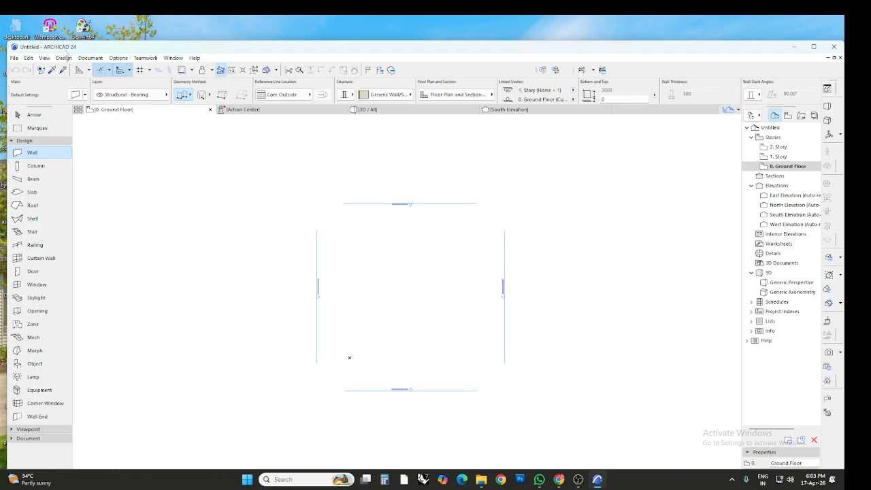
pyautogui.doubleClick(97, 50)
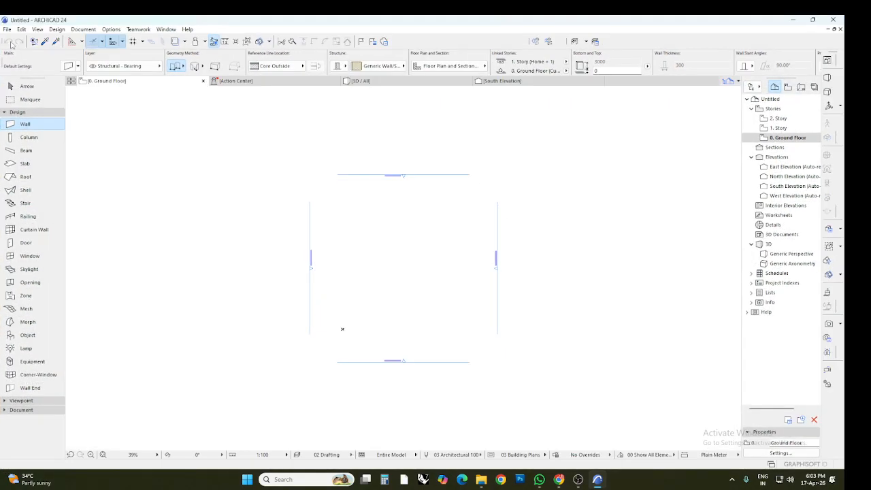
pyautogui.click(56, 30)
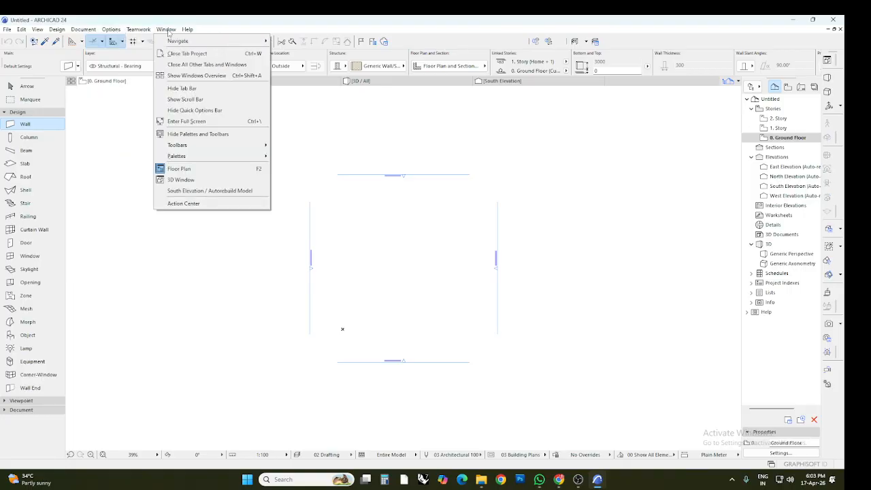
pyautogui.moveTo(187, 30)
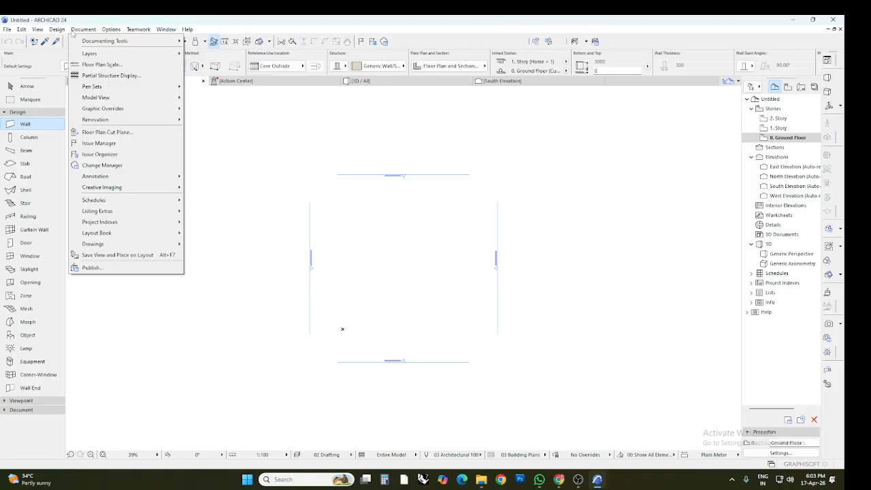
pyautogui.moveTo(5, 31)
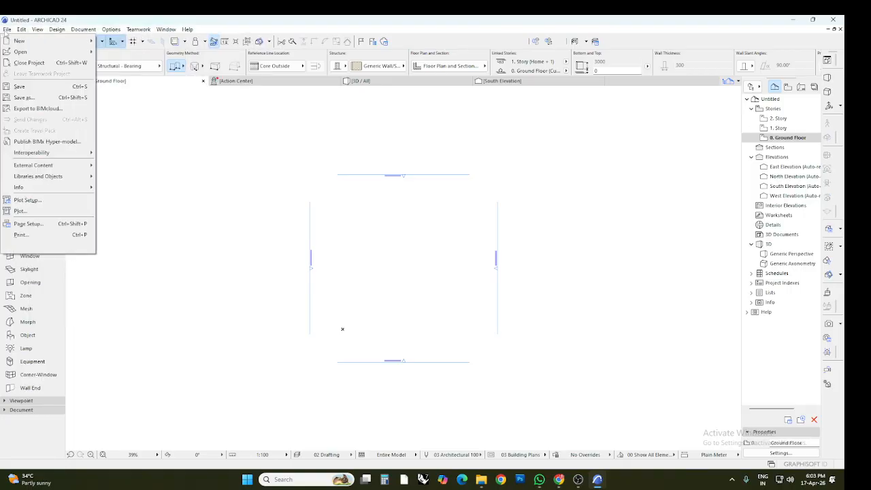
pyautogui.click(238, 125)
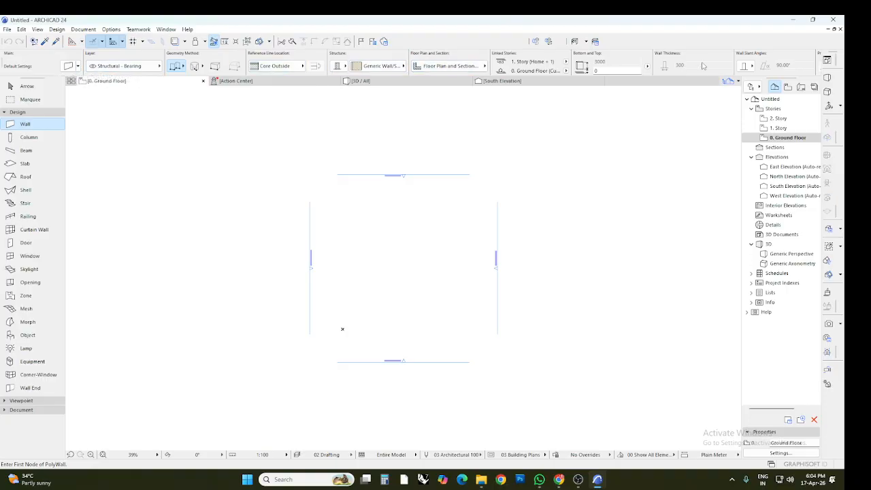
# - Examine the tools available in the Design, Viewpoint and Document groups of the toolbox
pyautogui.click(5, 113)
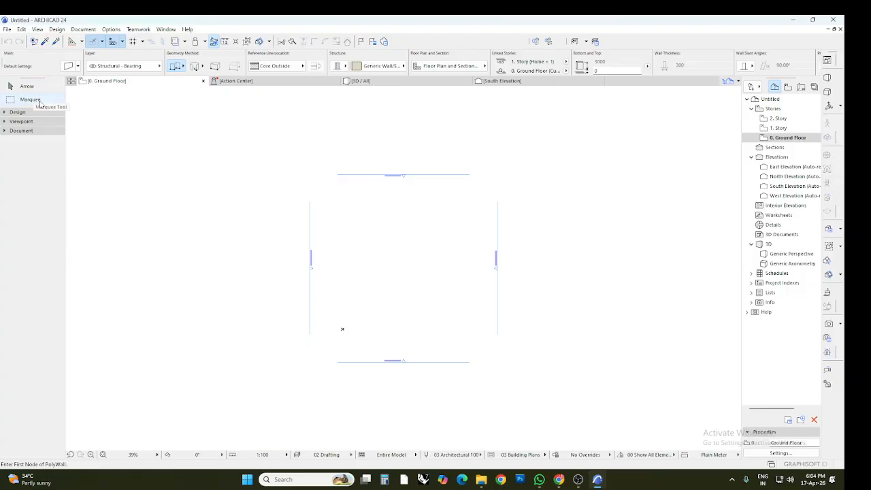
pyautogui.click(6, 112)
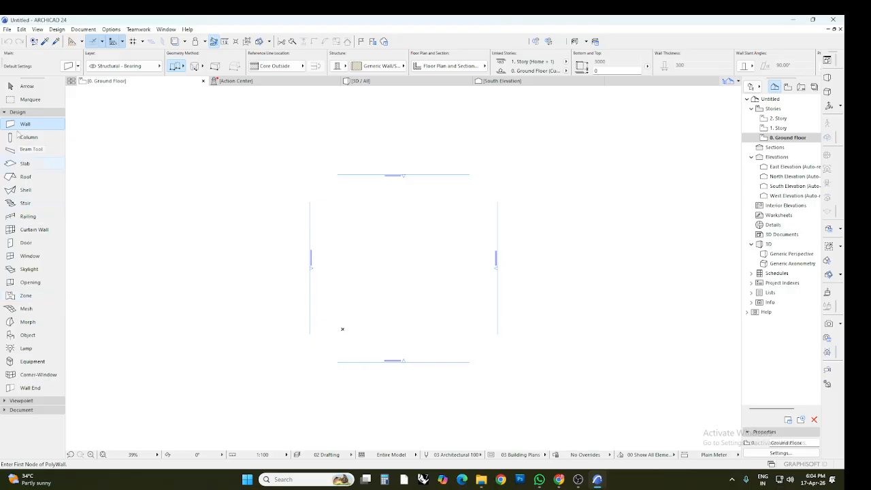
pyautogui.click(6, 113)
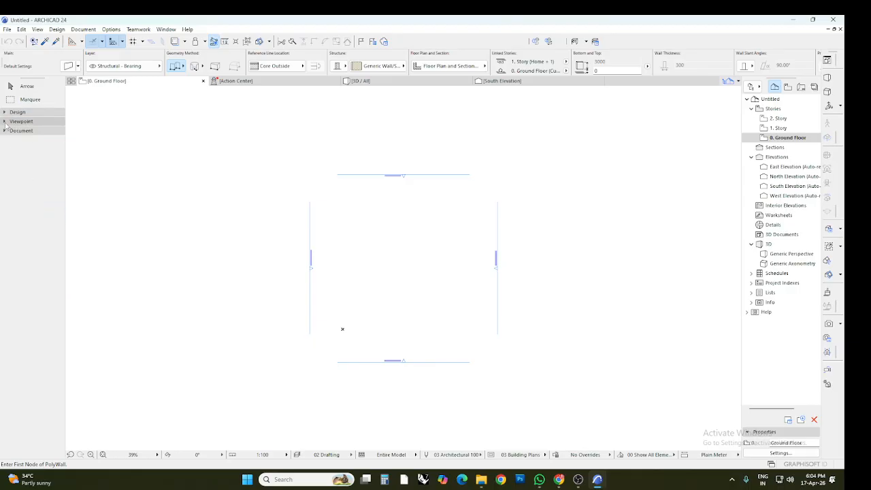
pyautogui.click(6, 121)
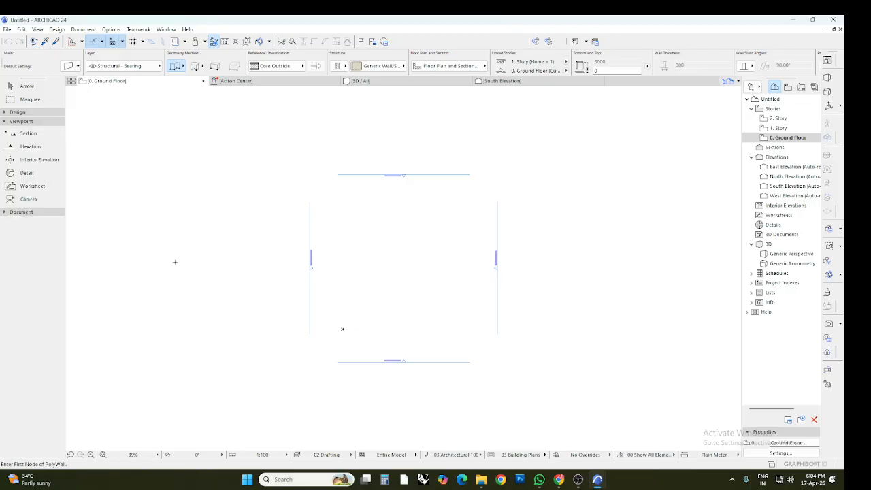
pyautogui.click(5, 123)
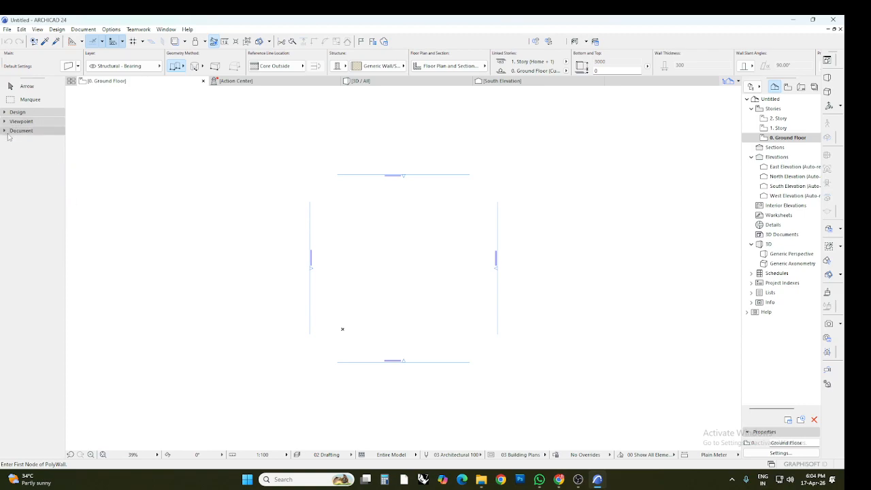
pyautogui.click(5, 131)
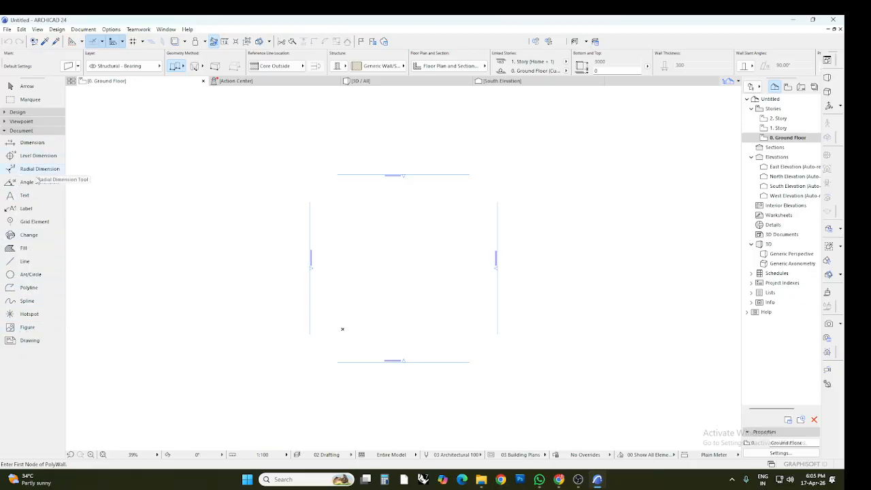
pyautogui.click(3, 131)
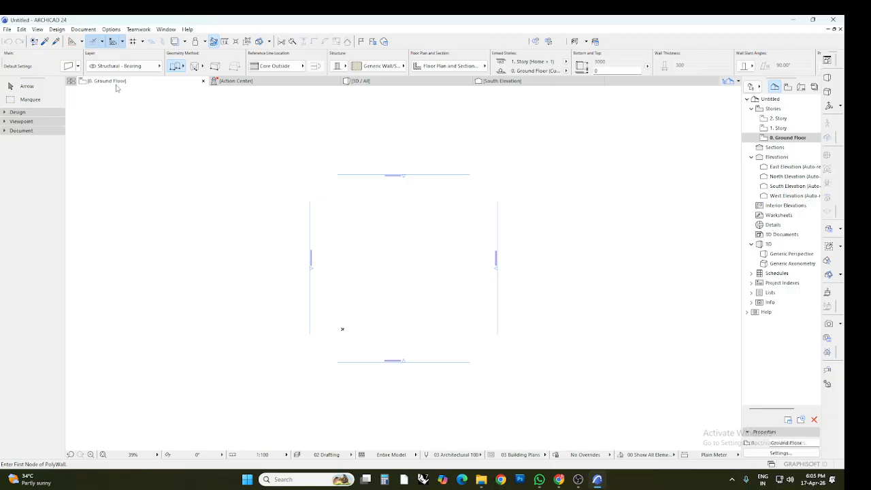
# - Bring up the Action Center view and close it
pyautogui.click(243, 83)
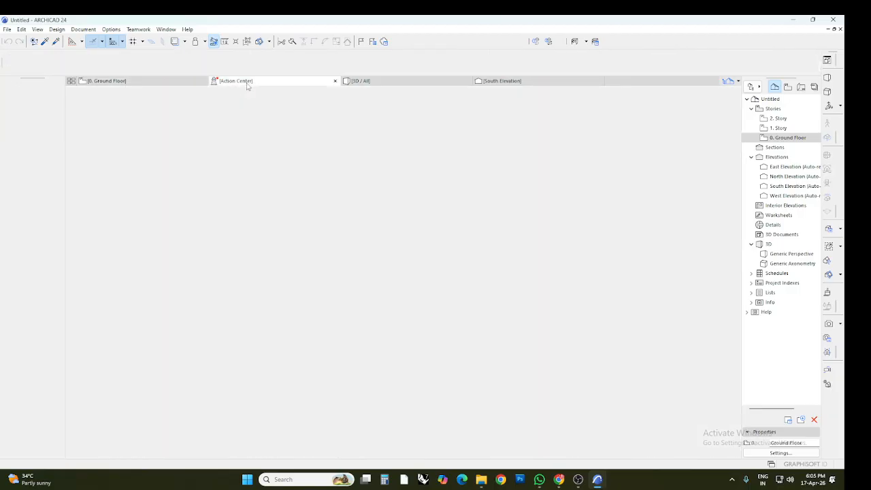
pyautogui.click(335, 81)
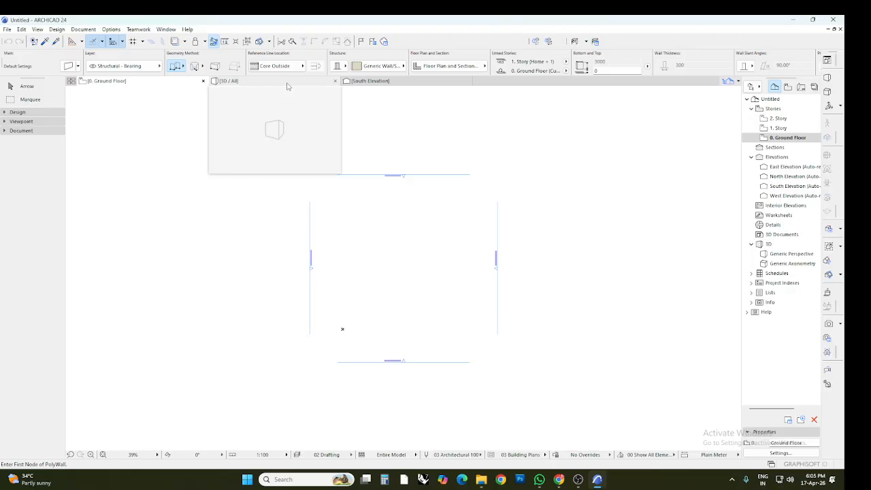
# - Look at the 3D and South Elevation views and return to the Ground Floor plan
pyautogui.click(286, 85)
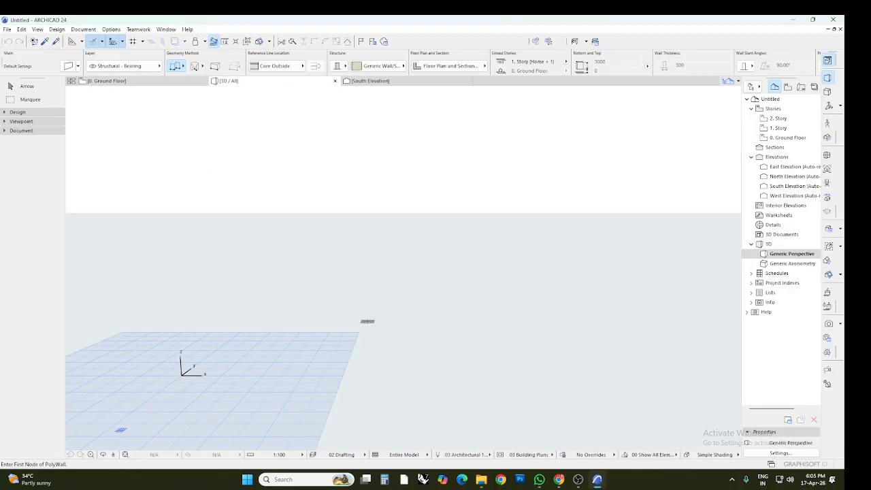
pyautogui.moveTo(388, 83)
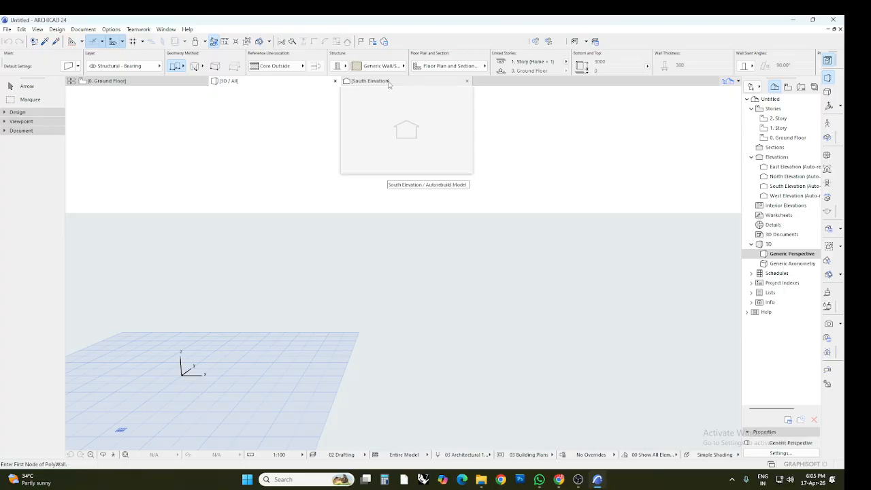
pyautogui.click(388, 83)
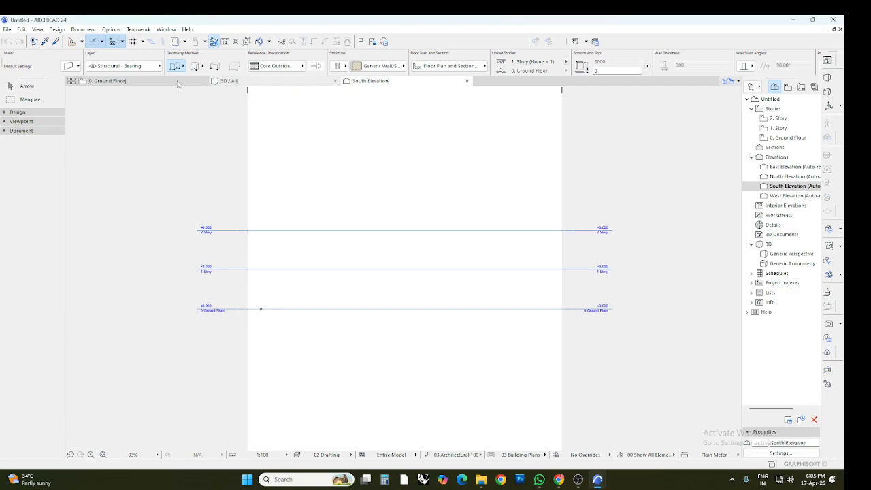
pyautogui.click(117, 81)
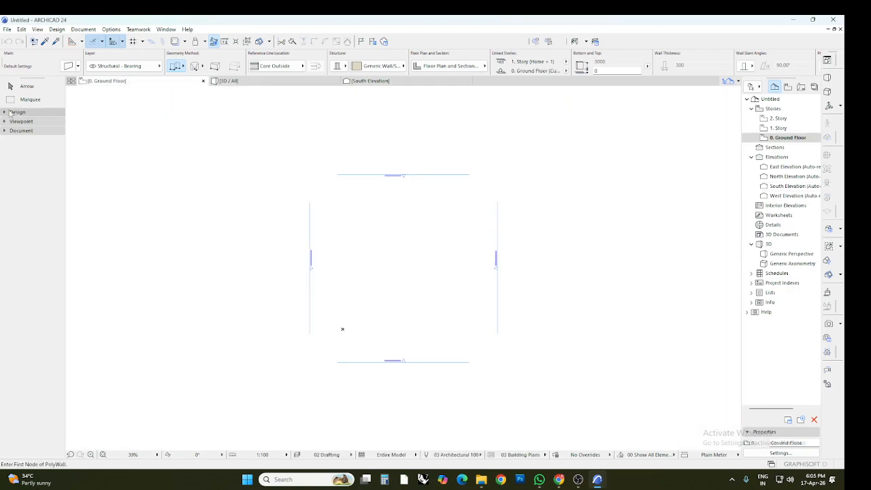
# - Draw a closed L-shaped outline of six connected walls on the Ground Floor, about 20 m wide and 17 m deep
pyautogui.click(8, 112)
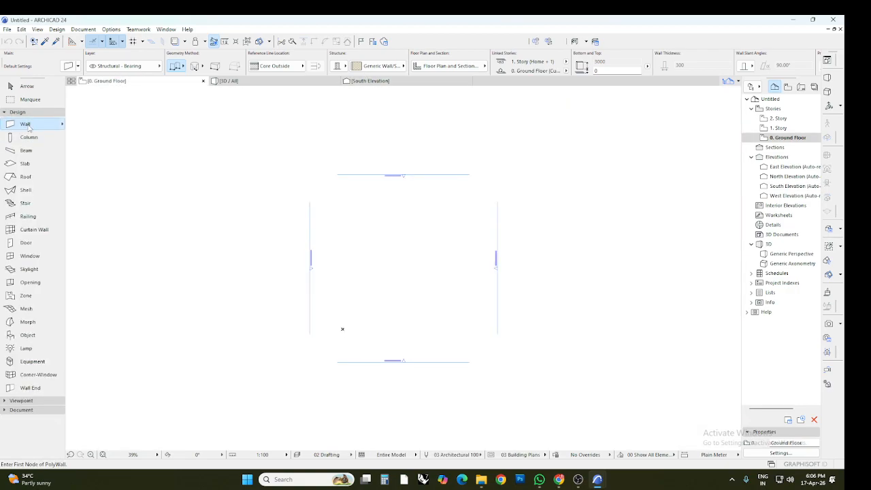
pyautogui.click(347, 213)
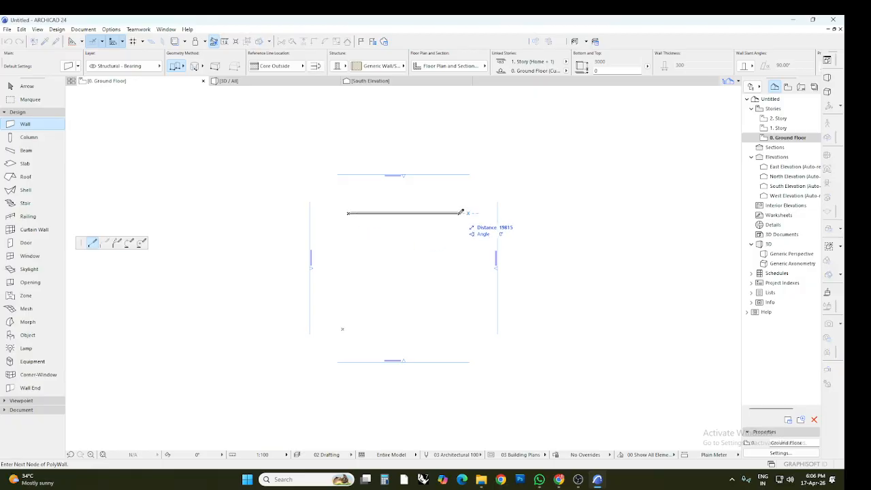
pyautogui.write('100')
pyautogui.press('Return')
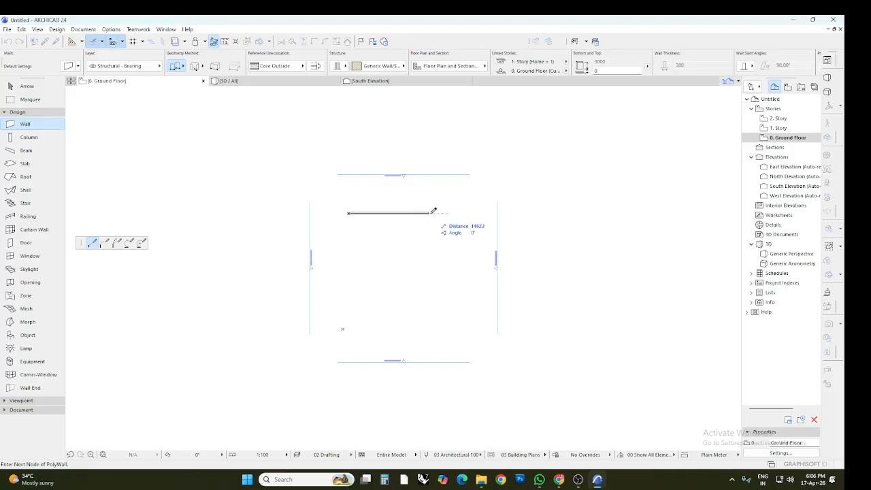
pyautogui.click(459, 213)
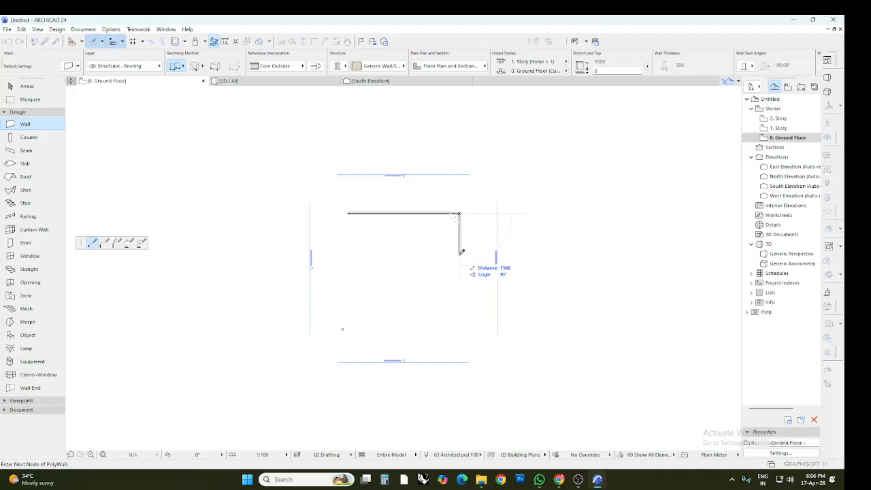
pyautogui.click(460, 253)
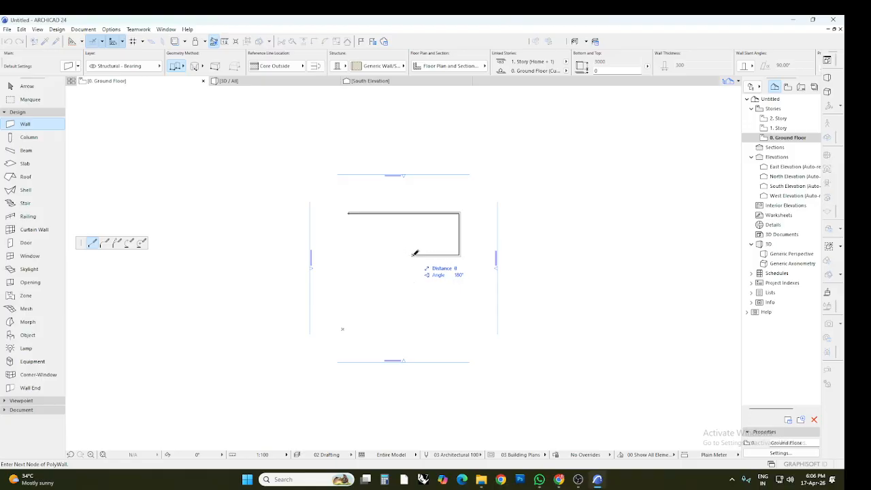
pyautogui.click(413, 256)
pyautogui.click(413, 307)
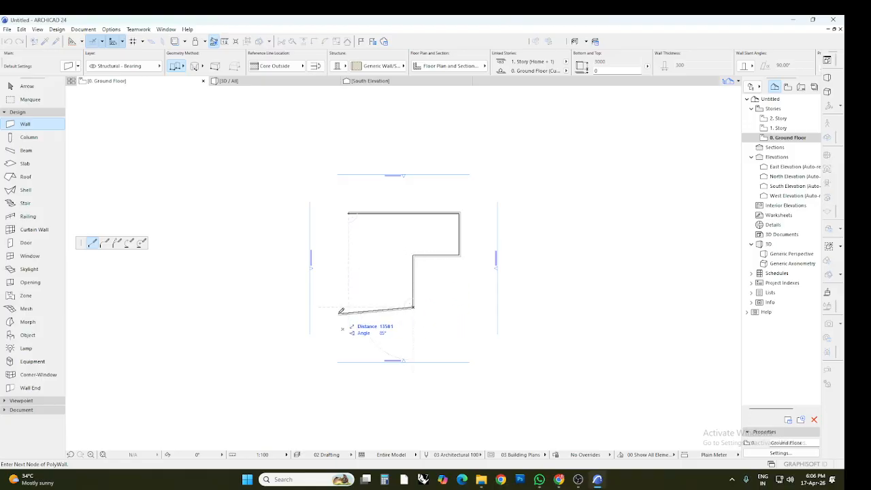
pyautogui.click(348, 306)
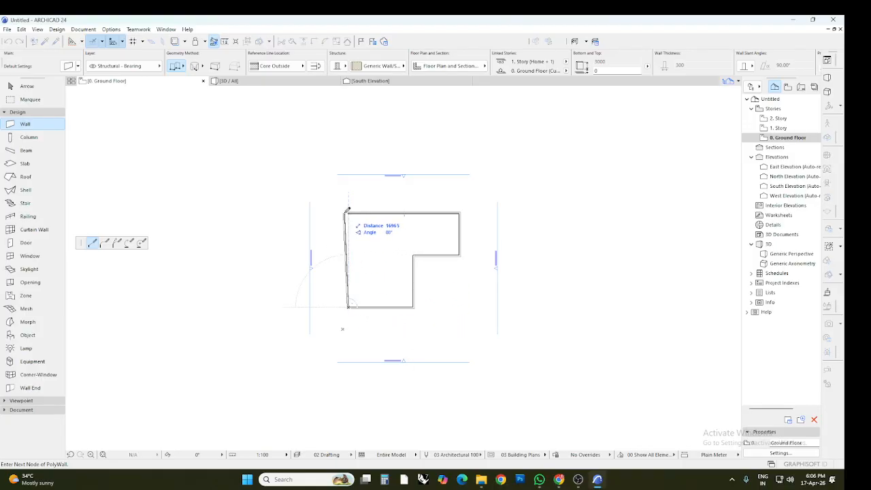
pyautogui.click(348, 212)
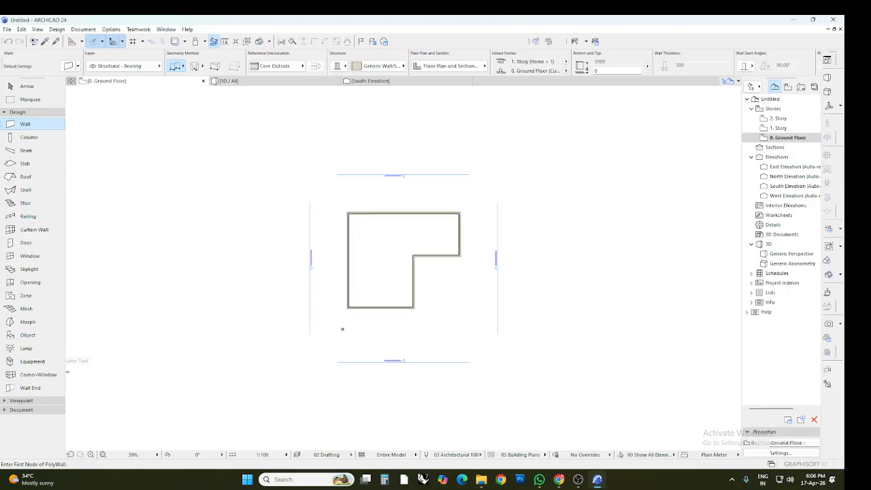
# - Look at the L-shaped walls in the plan, 3D and South Elevation views, and return to the Ground Floor plan
pyautogui.scroll(4, 391, 264)
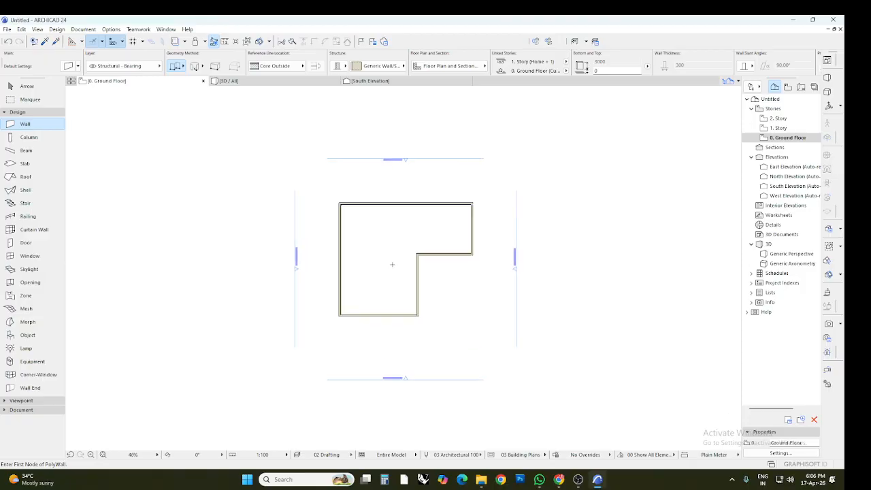
pyautogui.scroll(-2, 391, 264)
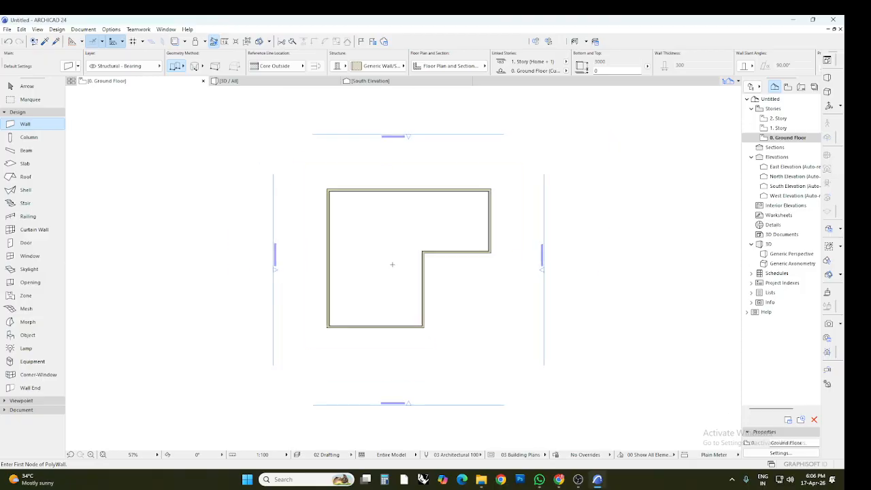
pyautogui.click(263, 84)
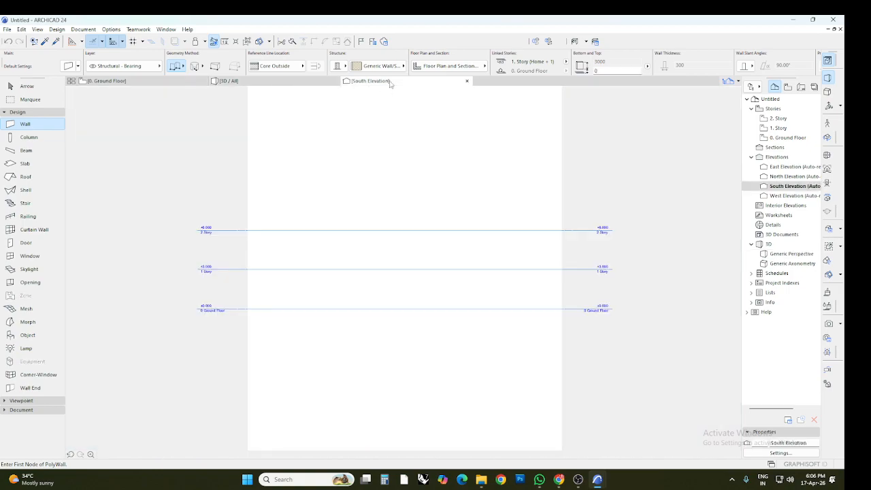
pyautogui.click(381, 81)
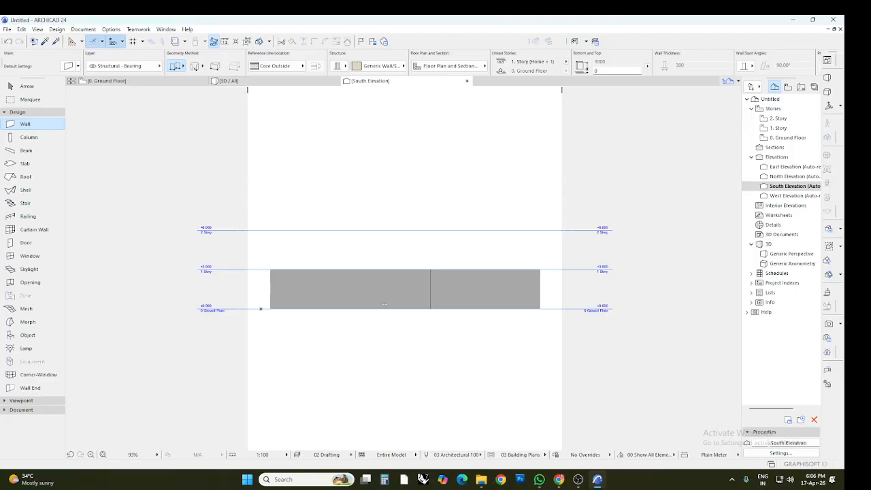
pyautogui.click(163, 81)
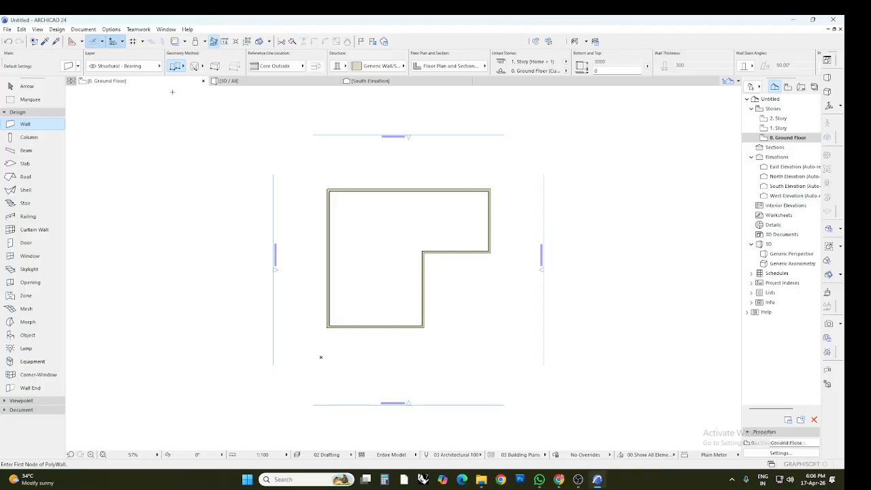
pyautogui.click(250, 82)
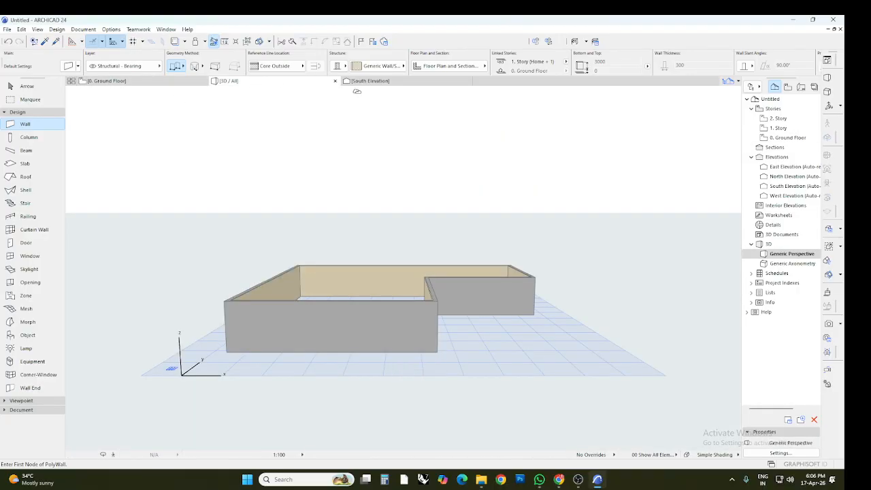
pyautogui.click(376, 82)
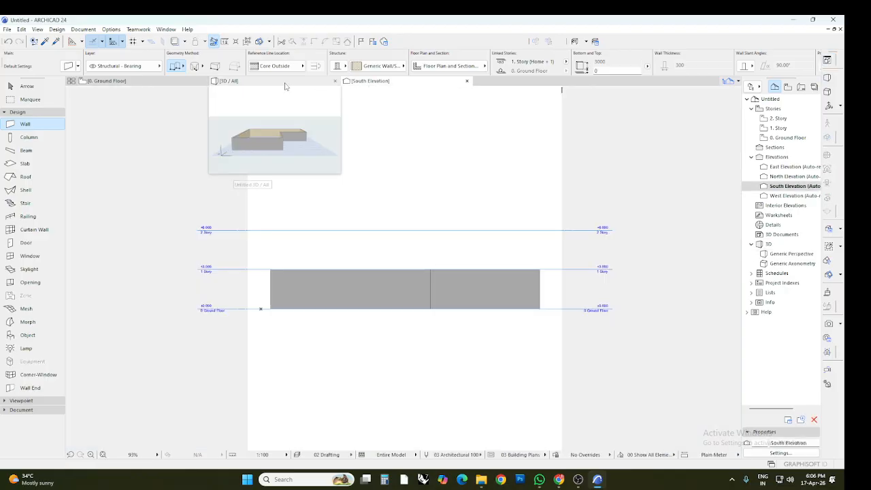
pyautogui.click(285, 83)
pyautogui.click(109, 80)
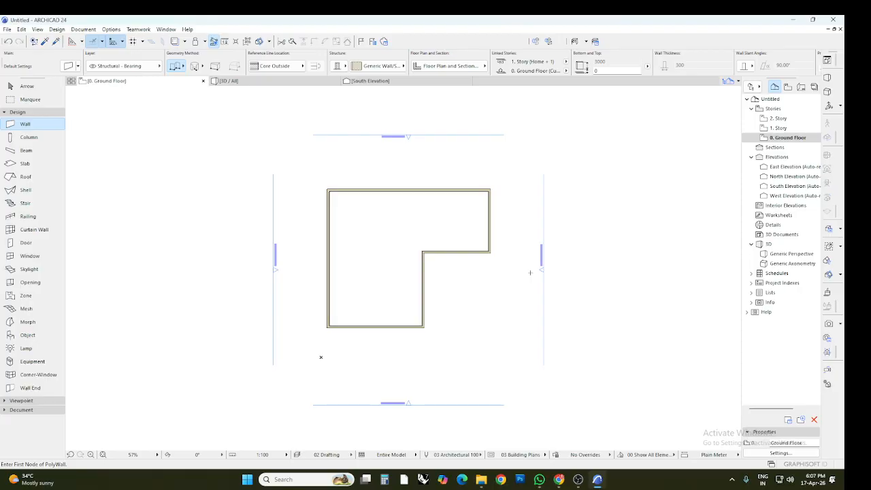
pyautogui.click(274, 191)
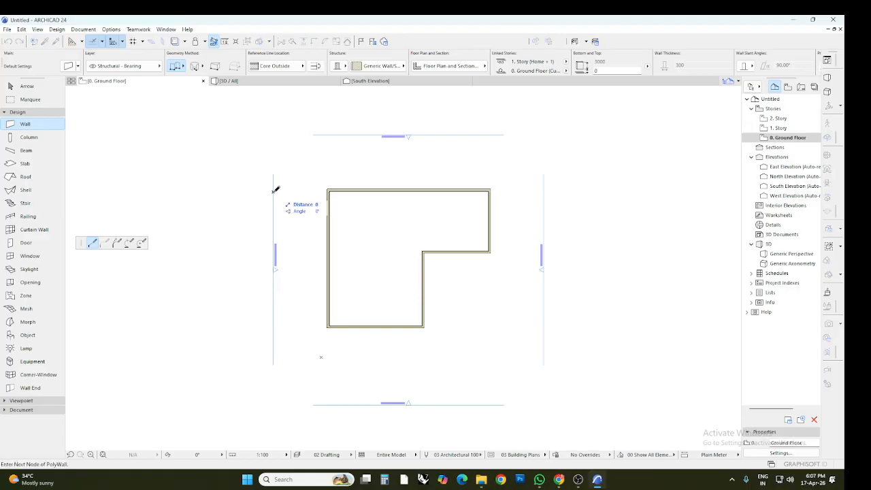
pyautogui.press('Escape')
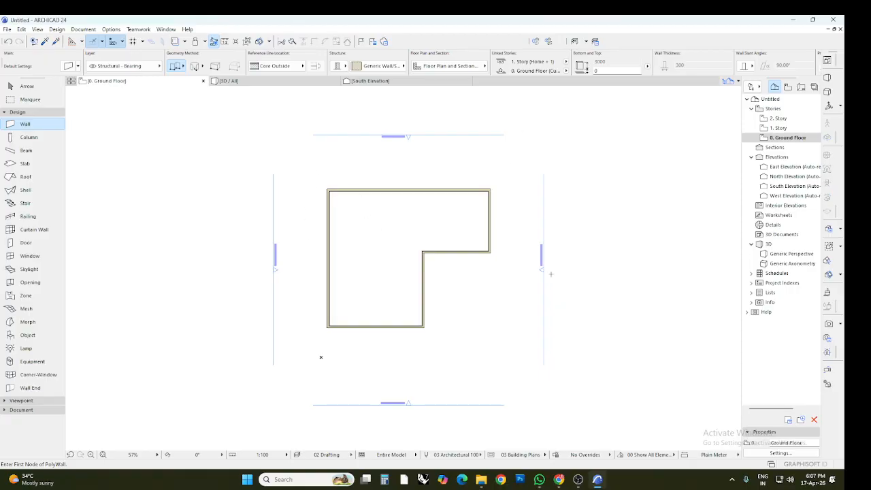
pyautogui.press('Escape')
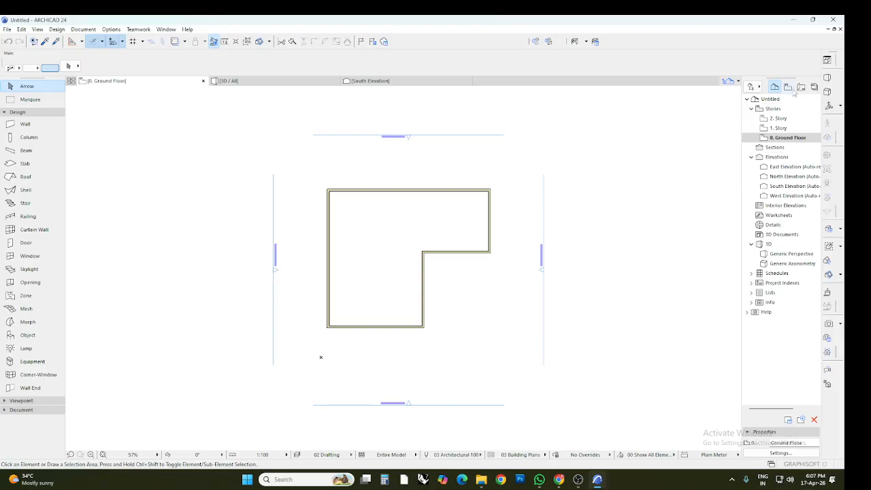
# - Open the 1. Story plan and draw a rectangular outline of walls with the rectangle method, filling most of the area between the elevation markers
pyautogui.click(790, 140)
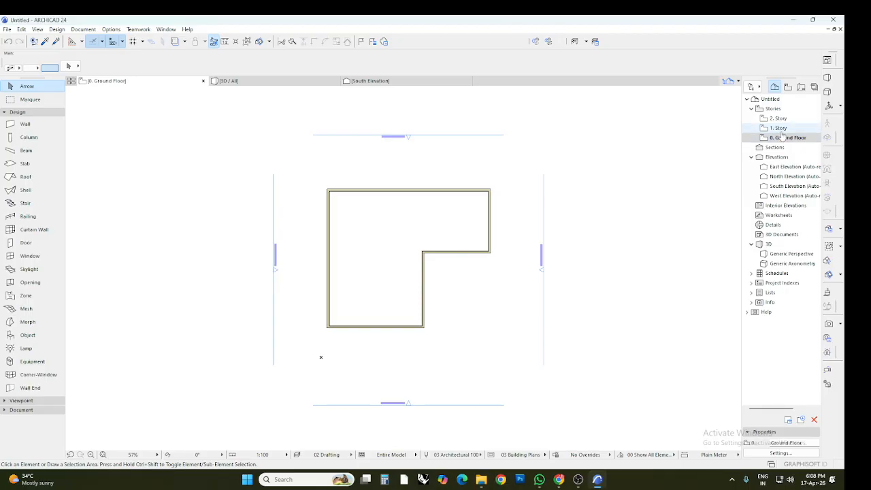
pyautogui.doubleClick(779, 129)
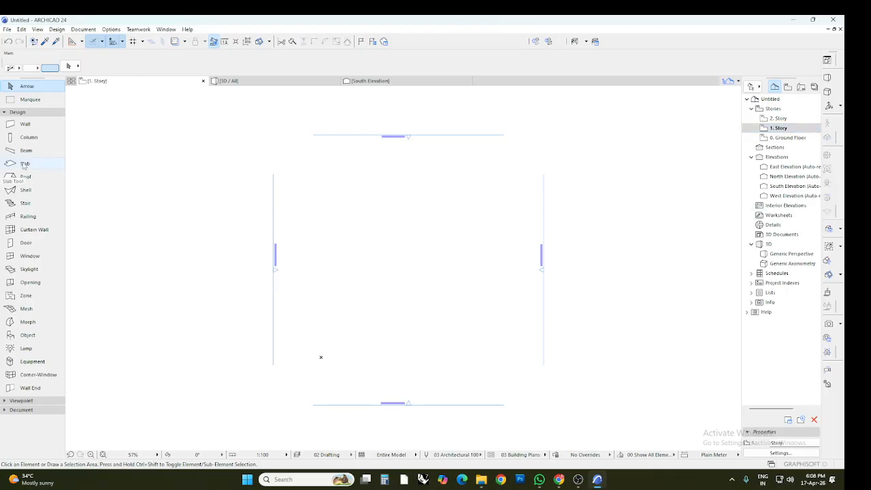
pyautogui.click(26, 124)
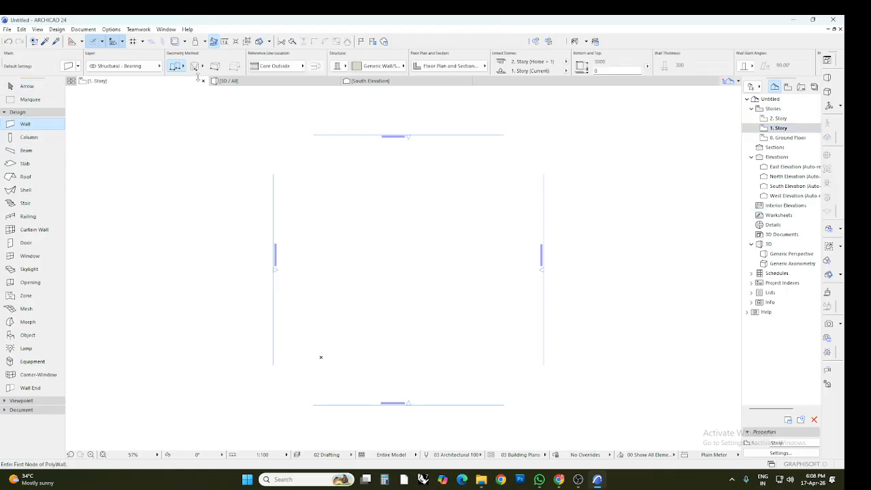
pyautogui.click(177, 66)
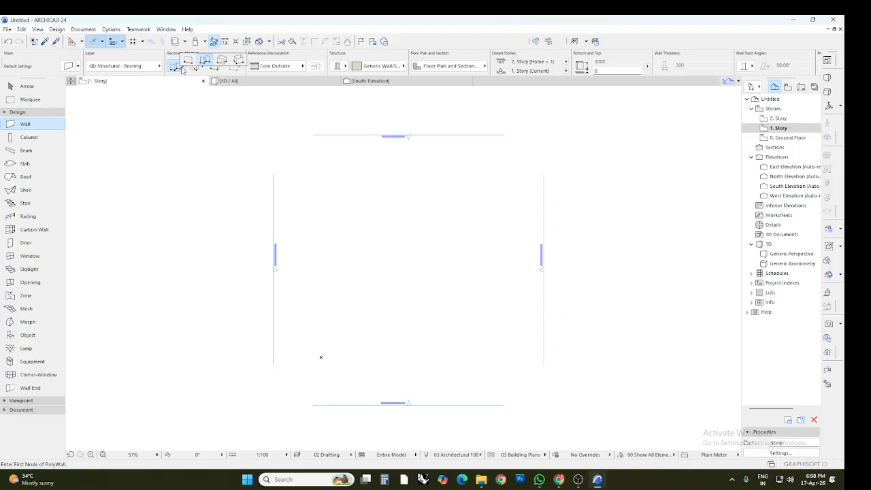
pyautogui.click(223, 62)
pyautogui.click(318, 163)
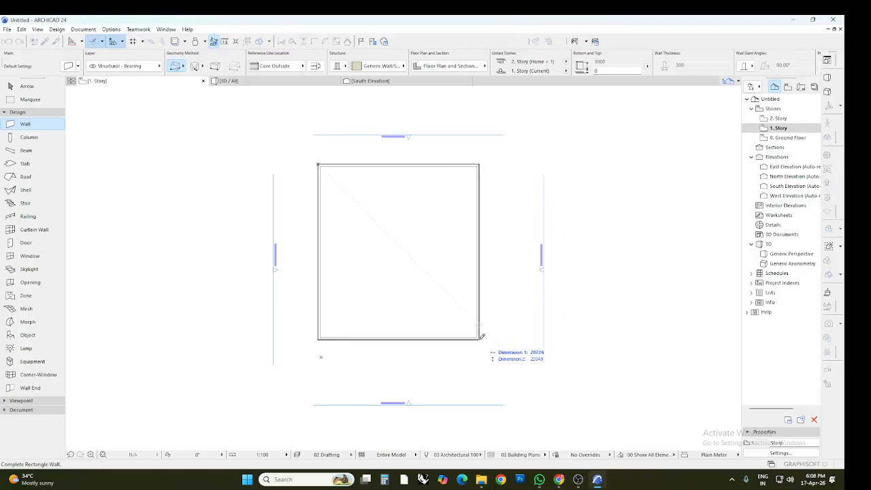
pyautogui.click(512, 355)
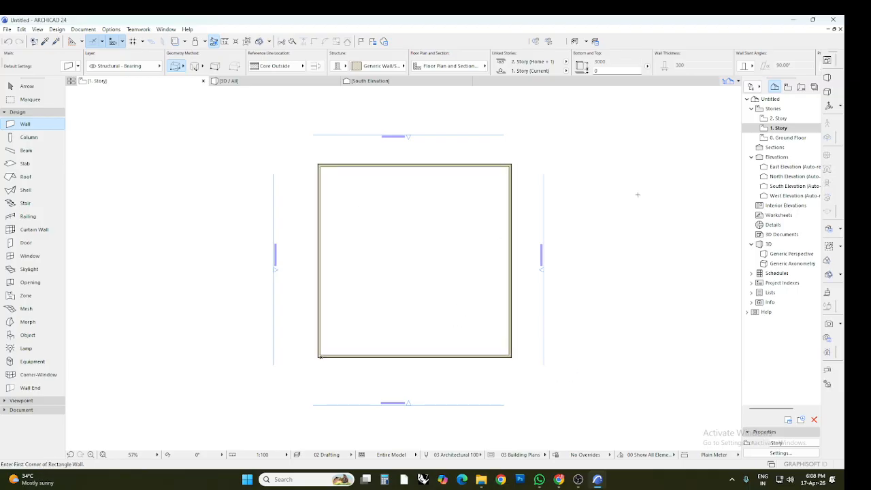
# - Draw a smaller rectangular wall outline near the middle of the 2. Story plan and check the stacked stories in 3D
pyautogui.click(779, 119)
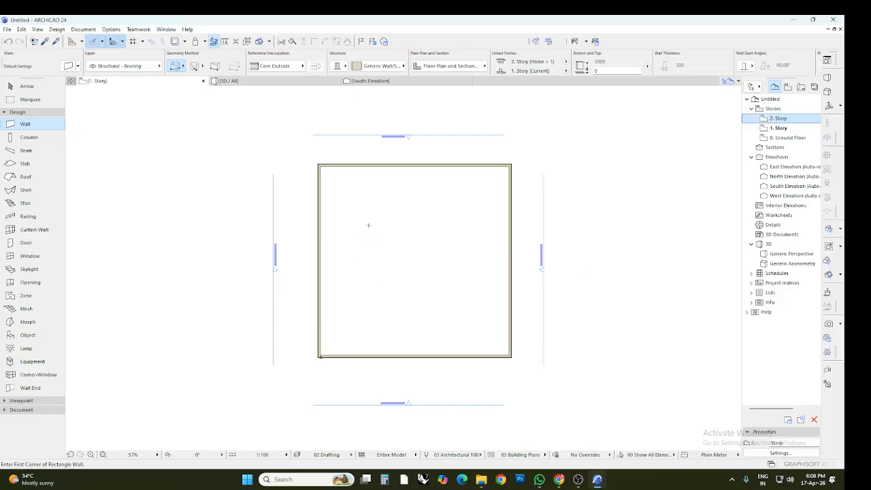
pyautogui.doubleClick(778, 118)
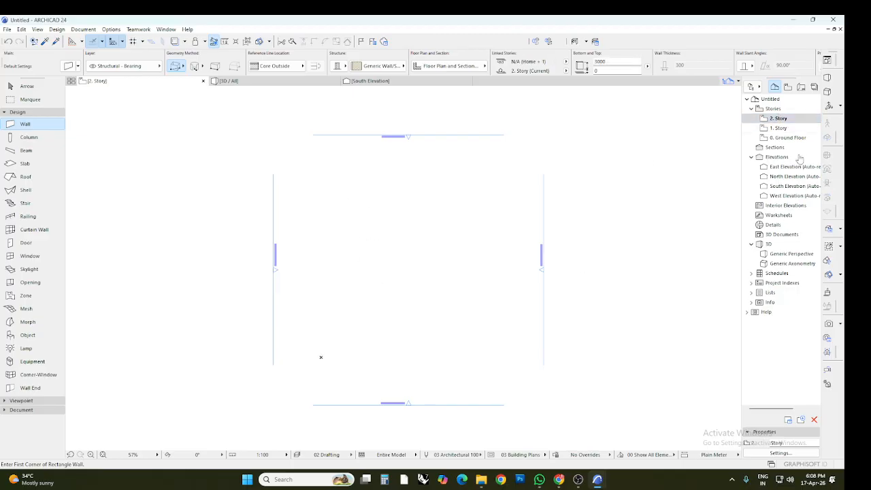
pyautogui.click(350, 201)
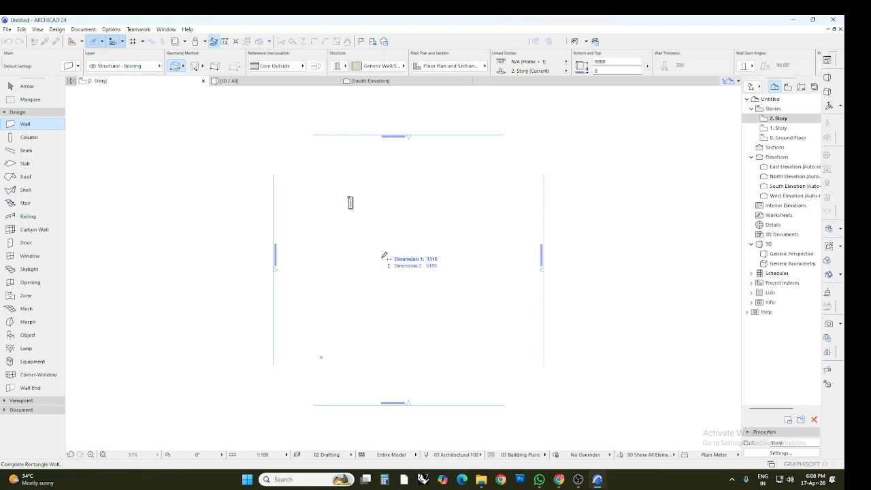
pyautogui.click(455, 308)
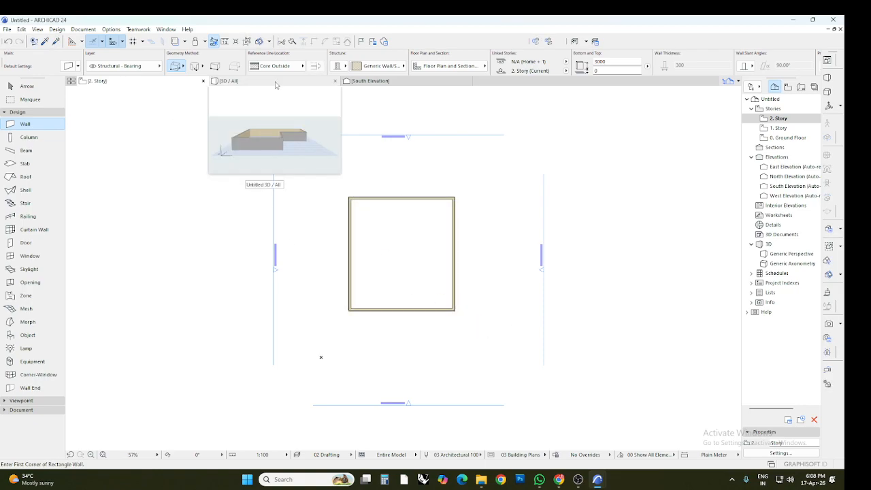
pyautogui.click(275, 83)
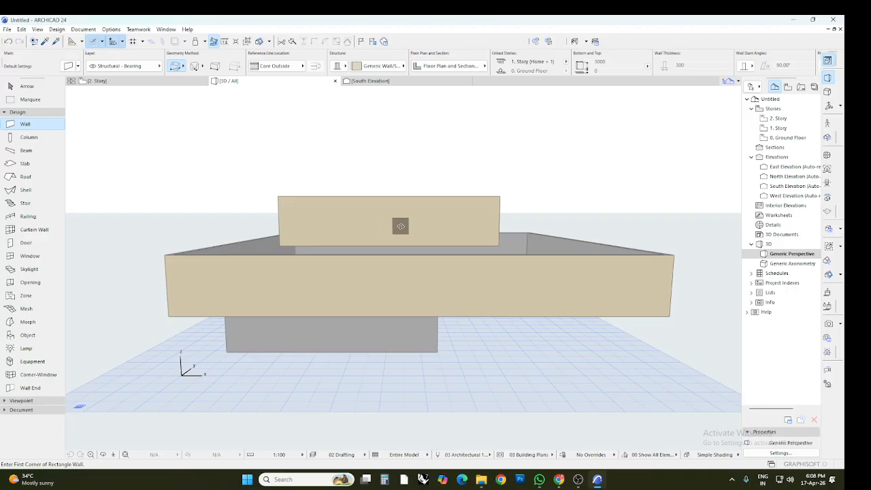
pyautogui.click(163, 82)
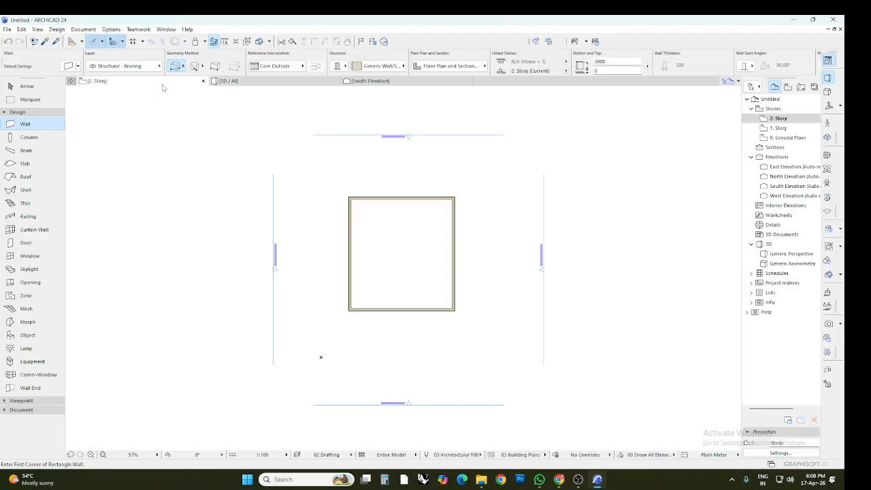
# - Place a rectangular slab on 1. Story that extends slightly beyond the outer faces of the wall outline on all sides
pyautogui.doubleClick(777, 127)
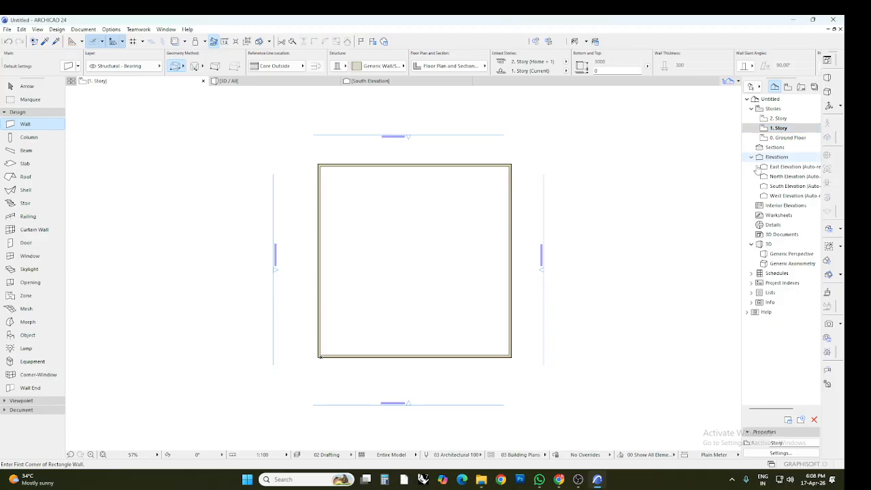
pyautogui.click(22, 166)
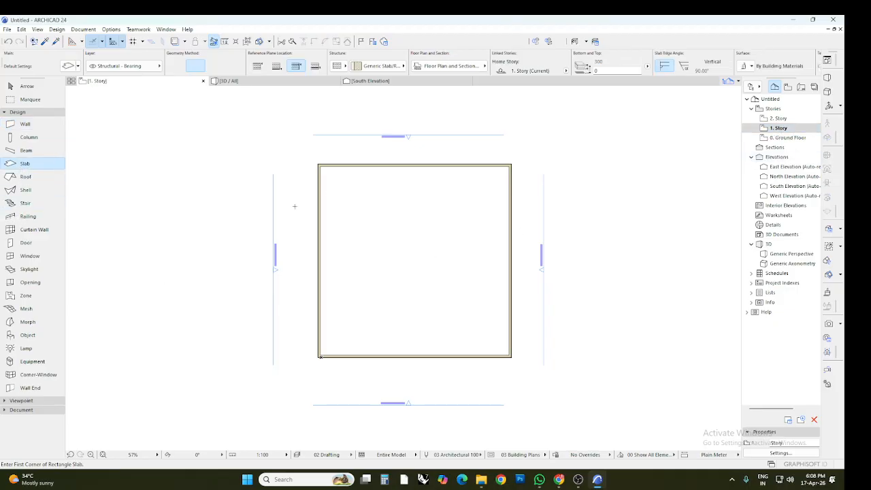
pyautogui.click(314, 158)
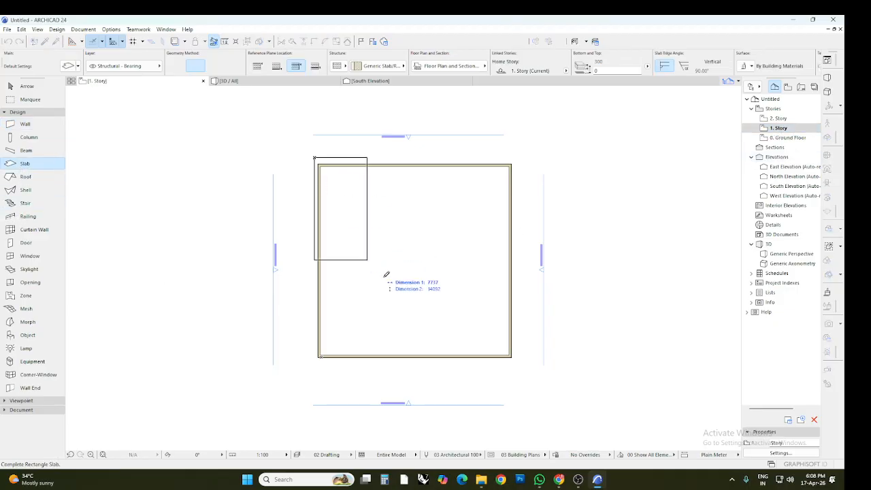
pyautogui.click(517, 360)
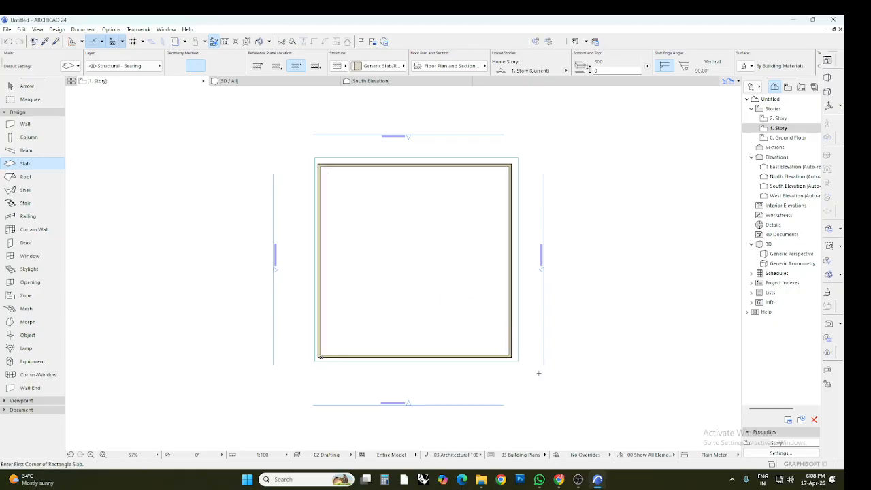
# - Check the 1. Story slab in 3D and place a rectangular slab on 2. Story extending beyond the wall outline on all sides
pyautogui.click(307, 82)
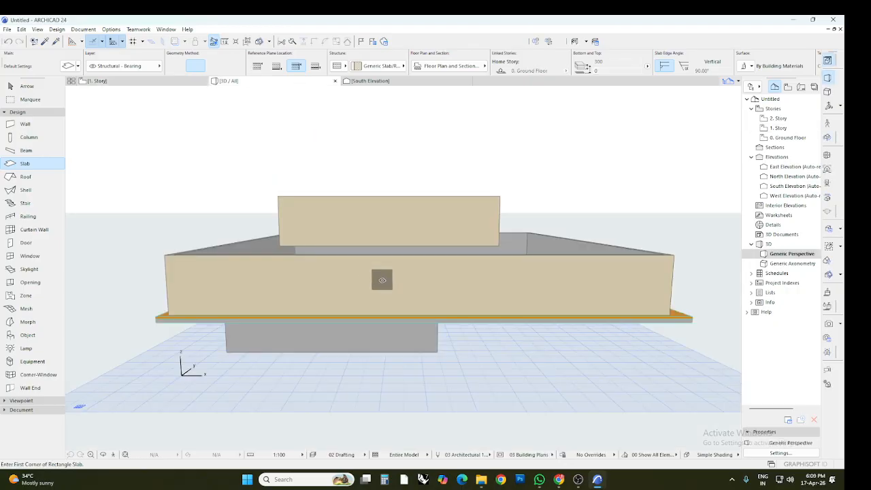
pyautogui.click(136, 81)
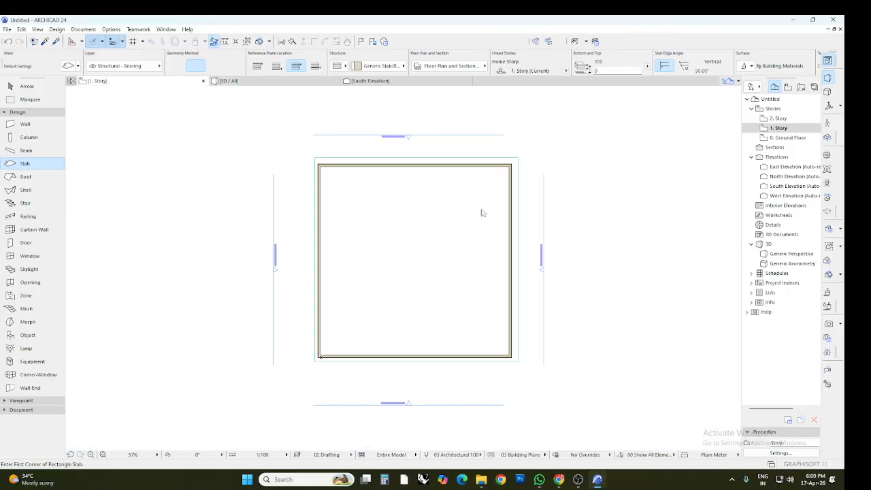
pyautogui.click(778, 119)
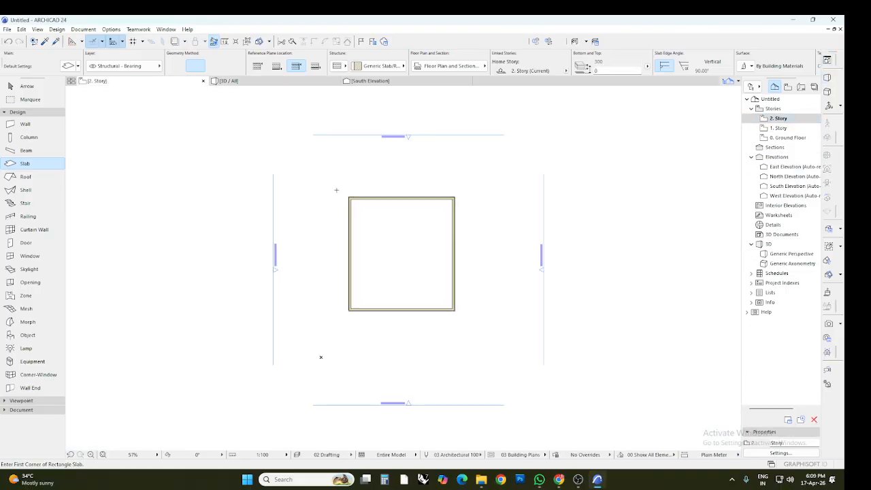
pyautogui.click(319, 174)
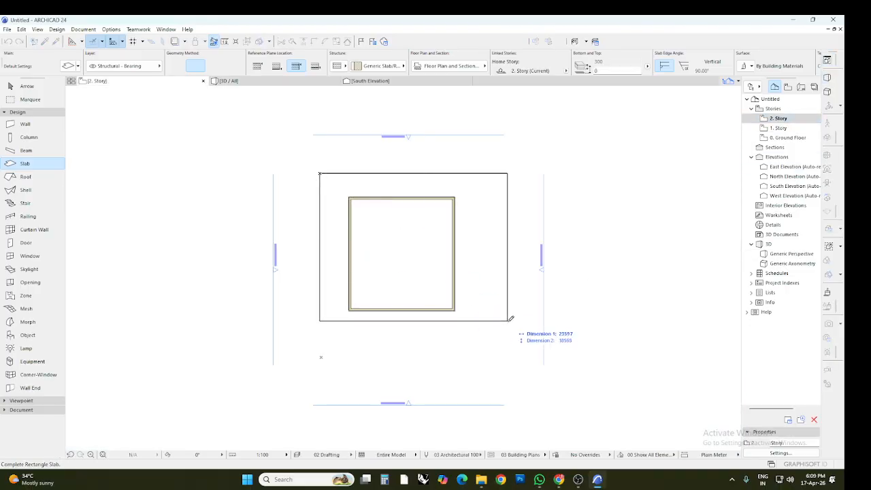
pyautogui.click(532, 346)
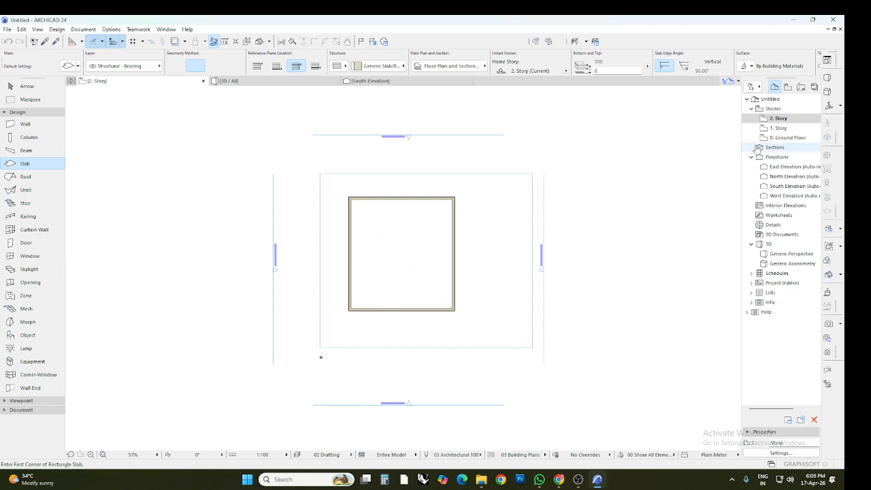
# - Examine the stacked walls and slabs from above in 3D, in the Ground Floor plan and in the South, East, North and West elevations
pyautogui.click(270, 83)
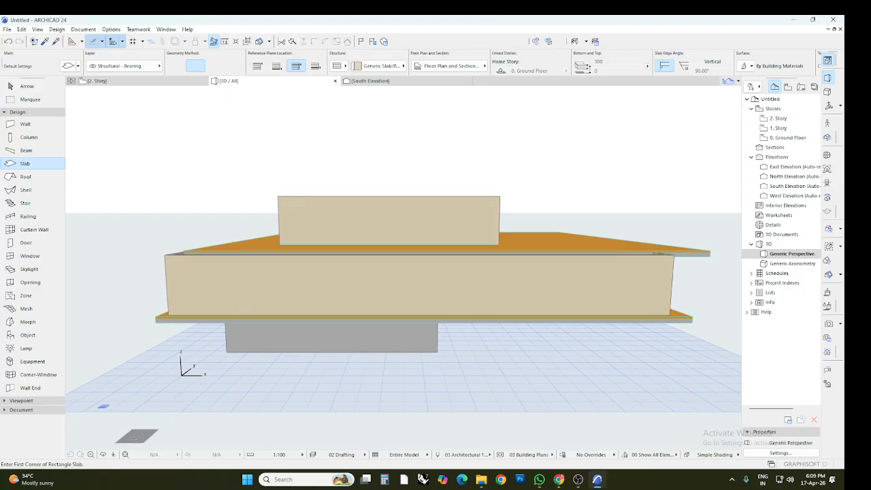
pyautogui.click(102, 454)
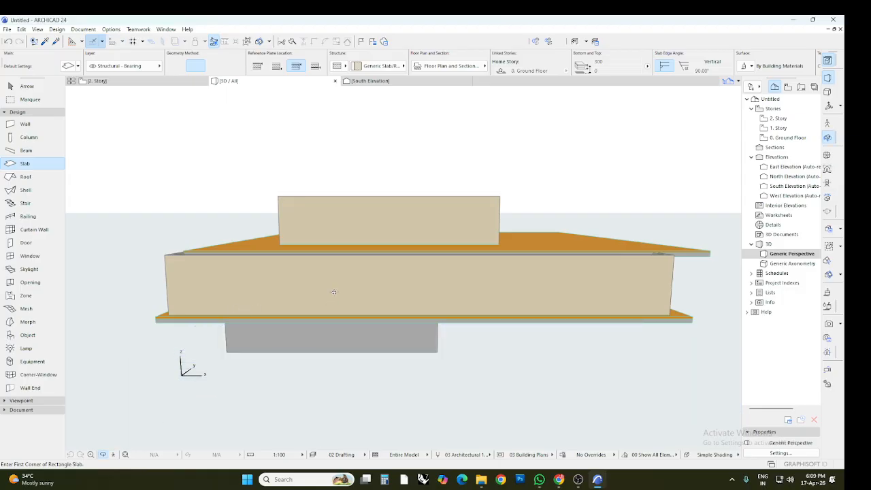
pyautogui.moveTo(334, 292); pyautogui.dragTo(326, 355)
pyautogui.scroll(-3, 401, 283)
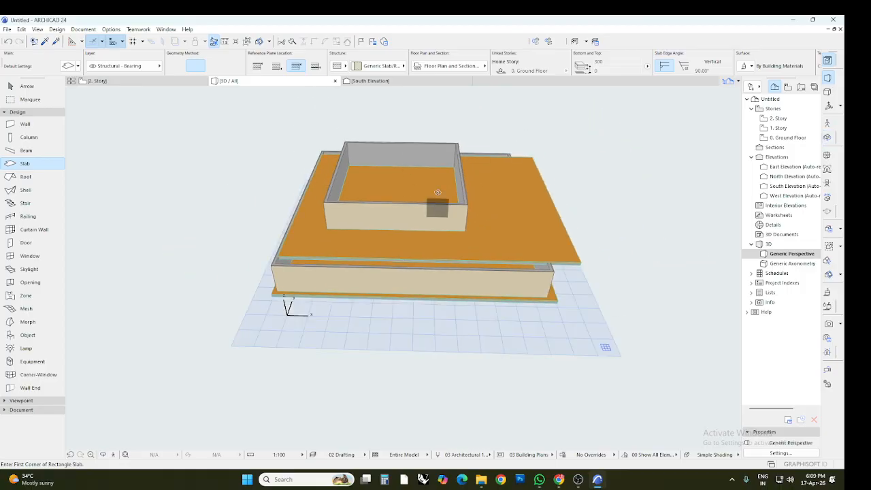
pyautogui.click(769, 138)
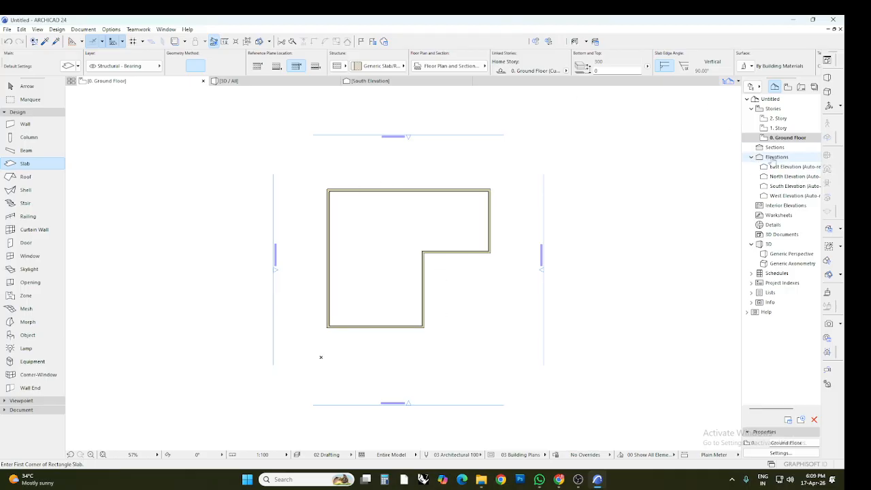
pyautogui.click(792, 185)
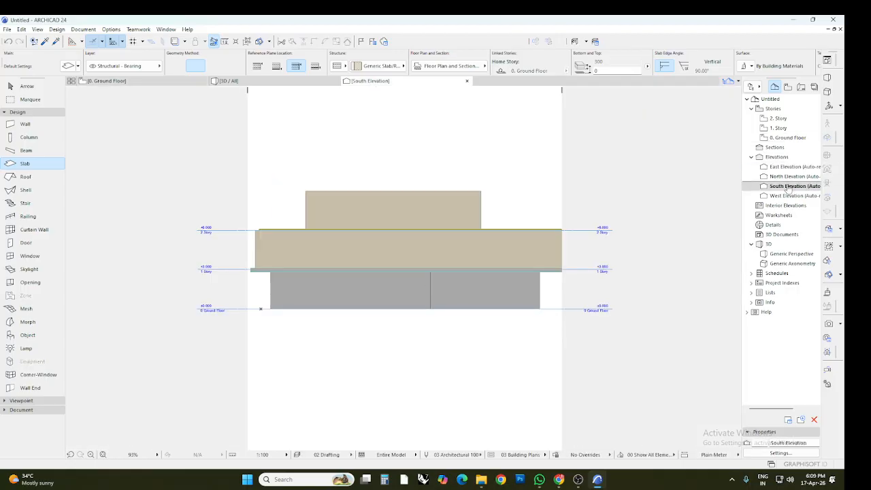
pyautogui.click(782, 166)
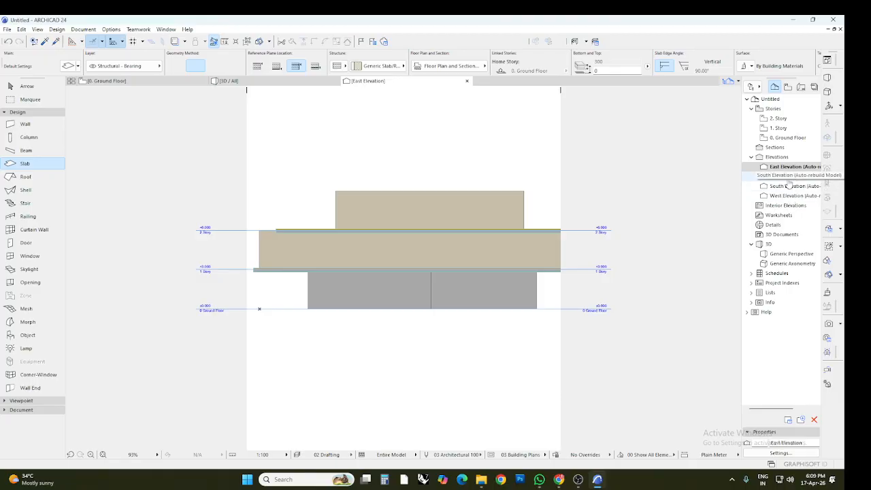
pyautogui.click(788, 176)
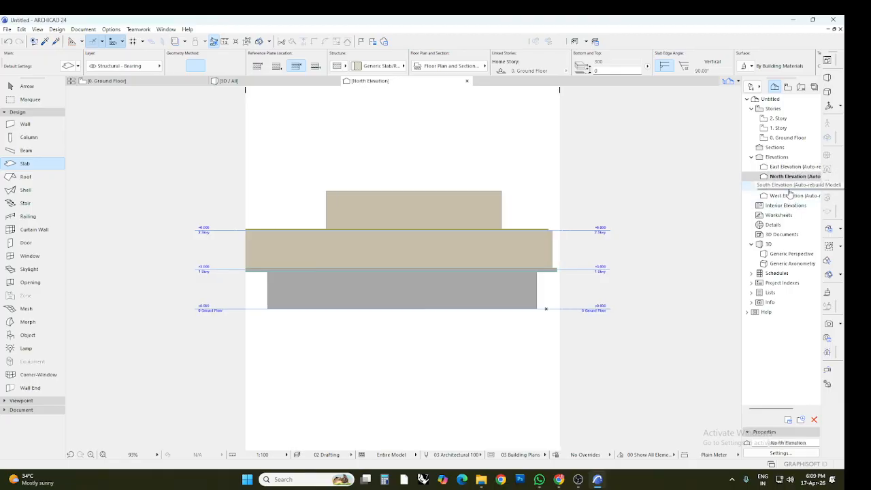
pyautogui.click(787, 186)
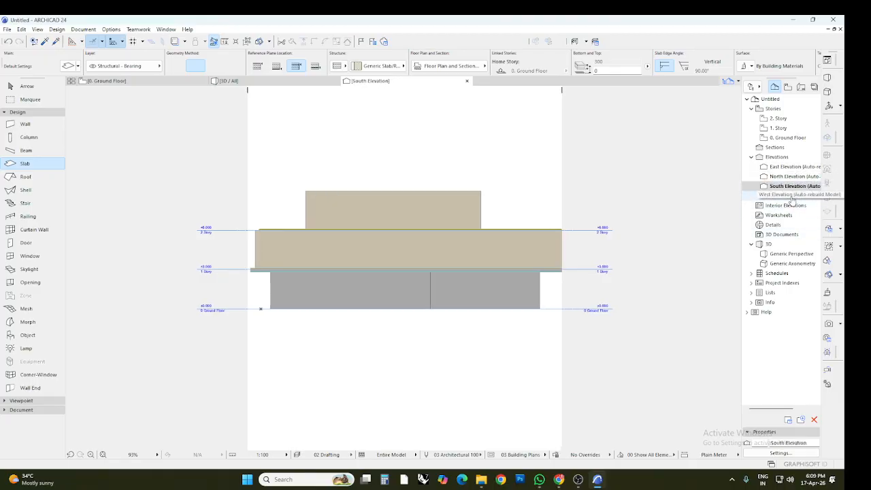
pyautogui.click(788, 195)
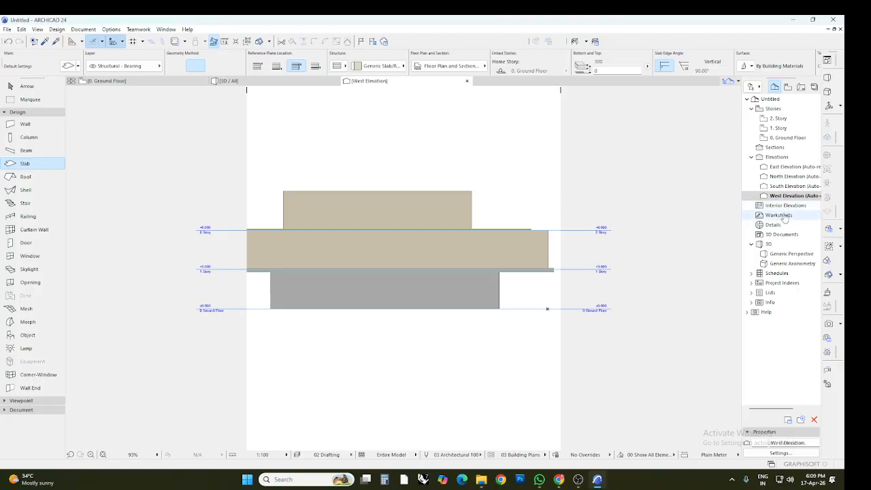
# - Look through the Worksheets, Details and 3D Documents entries and the other Navigator maps, and return to the Project Map
pyautogui.click(784, 218)
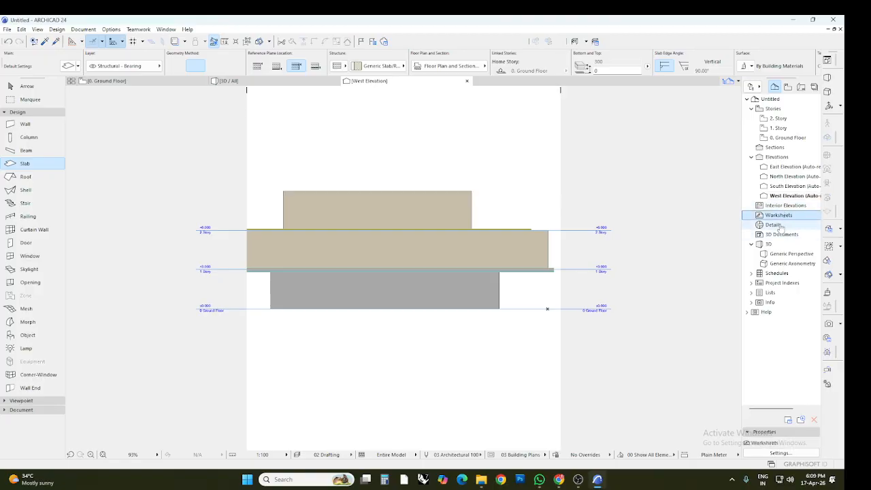
pyautogui.click(775, 225)
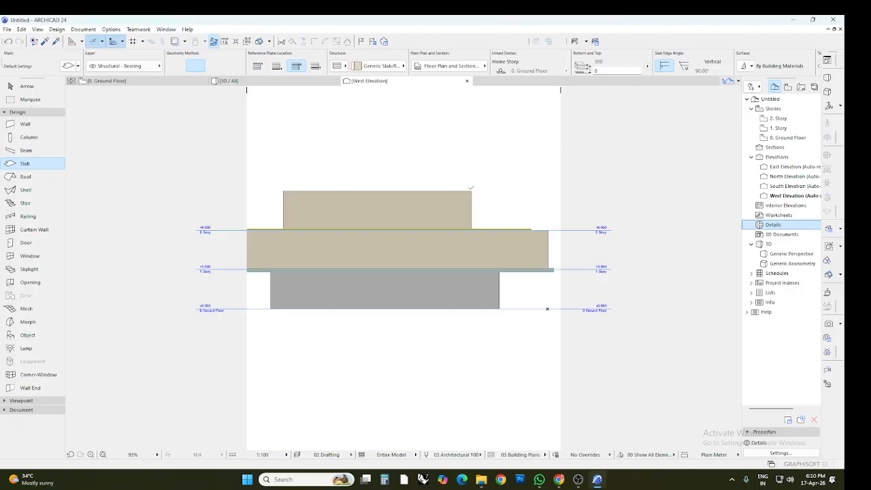
pyautogui.click(470, 190)
pyautogui.click(786, 235)
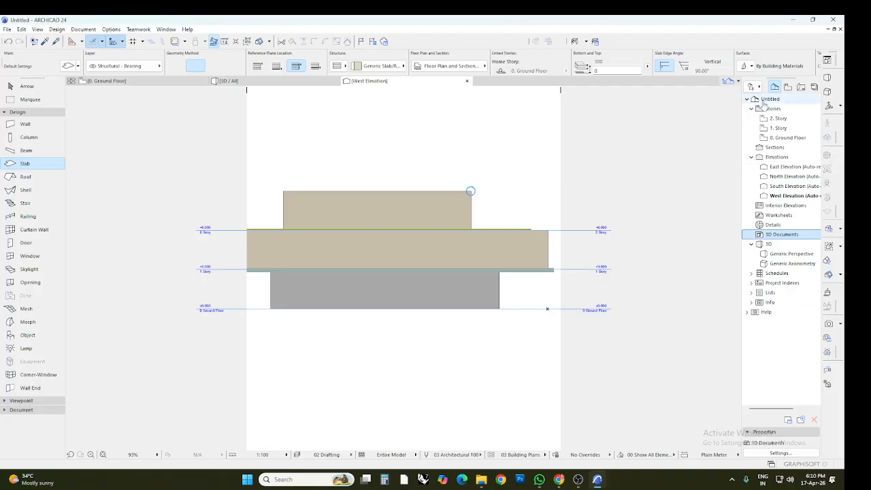
pyautogui.click(789, 88)
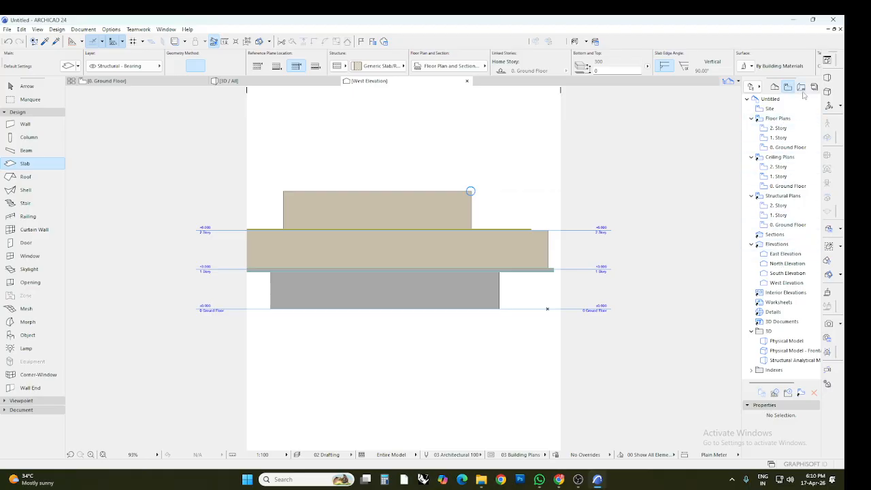
pyautogui.click(802, 89)
pyautogui.click(813, 87)
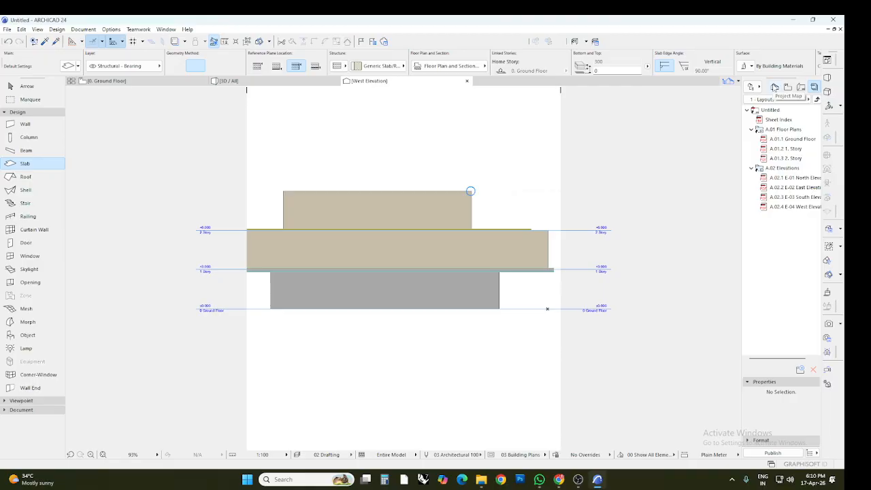
pyautogui.click(774, 87)
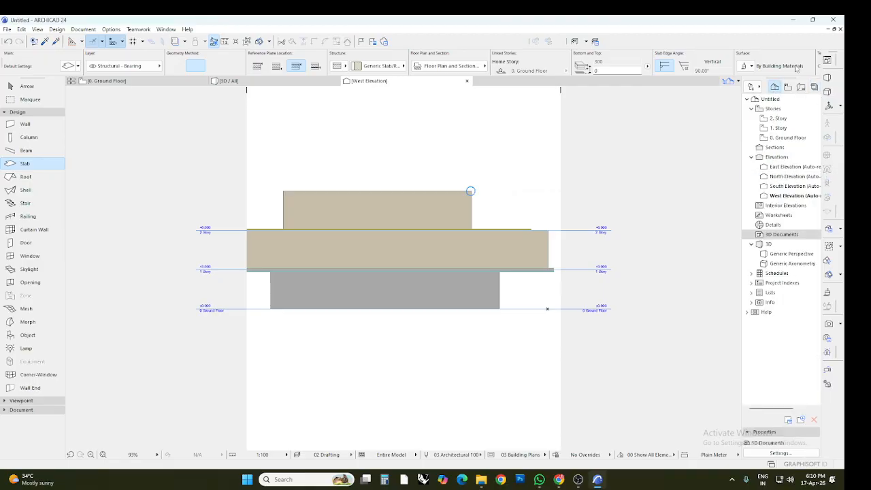
# - Undock and close the 3D Visualization toolbar, show it again and dock it back beside the Navigator
pyautogui.moveTo(827, 52); pyautogui.dragTo(291, 110)
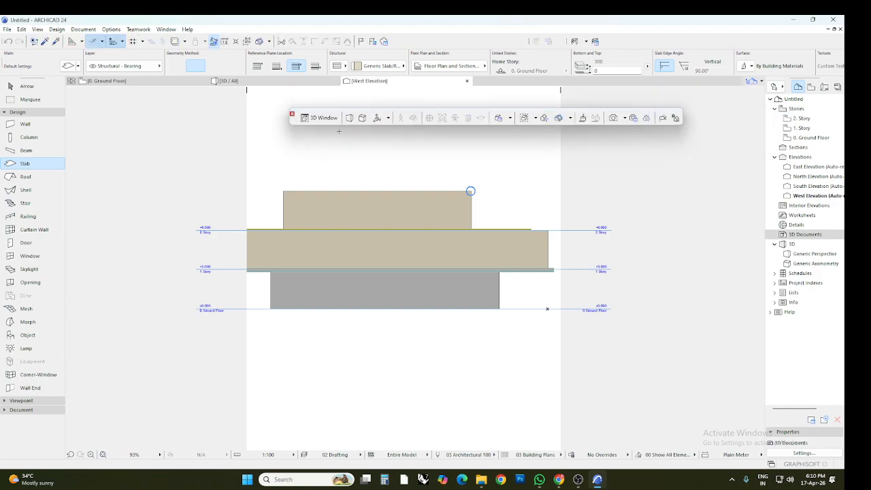
pyautogui.click(293, 115)
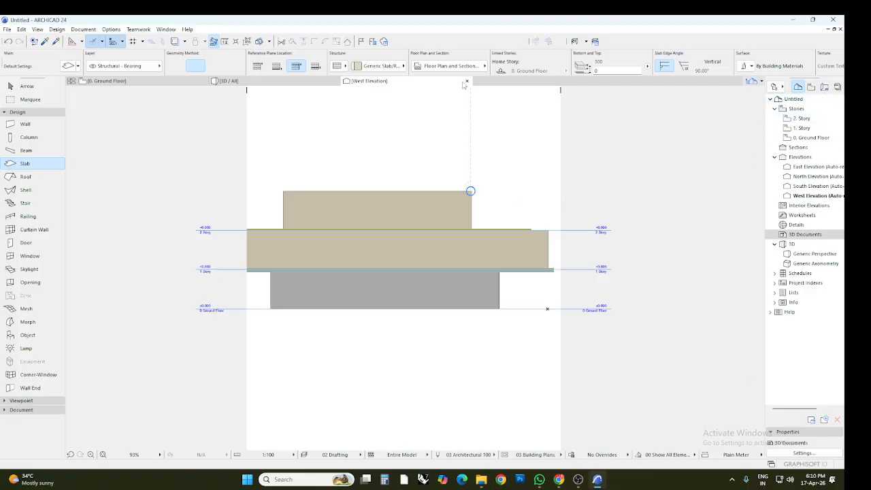
pyautogui.rightClick(467, 41)
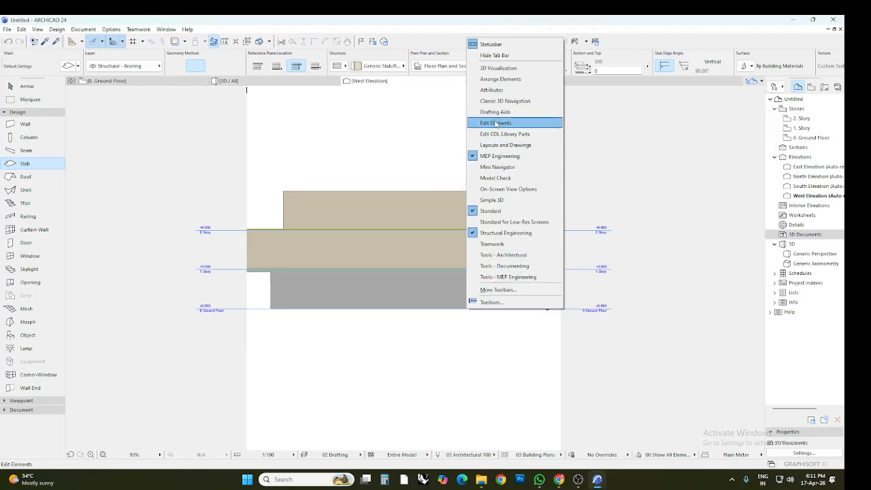
pyautogui.click(507, 69)
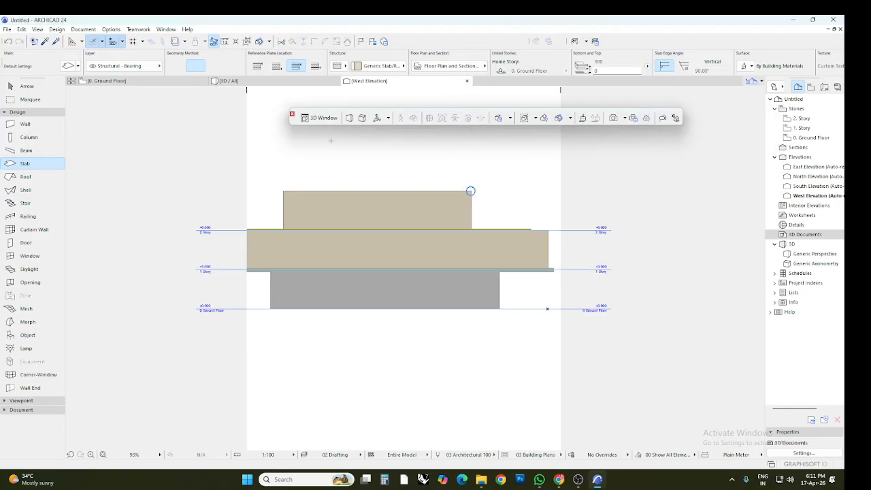
pyautogui.moveTo(305, 119); pyautogui.dragTo(837, 90)
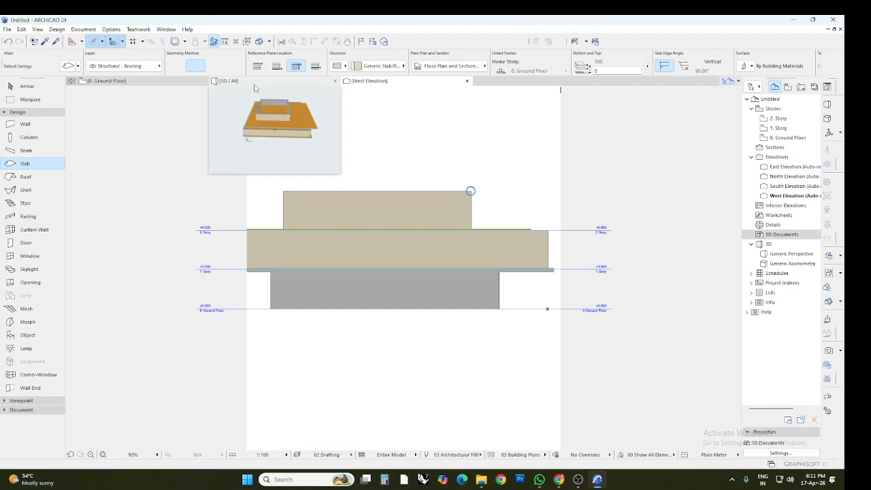
# - Examine the Ground Floor plan by fitting it in the window and enlarging the area around the inner corner of the L-shaped walls
pyautogui.click(228, 80)
pyautogui.click(168, 81)
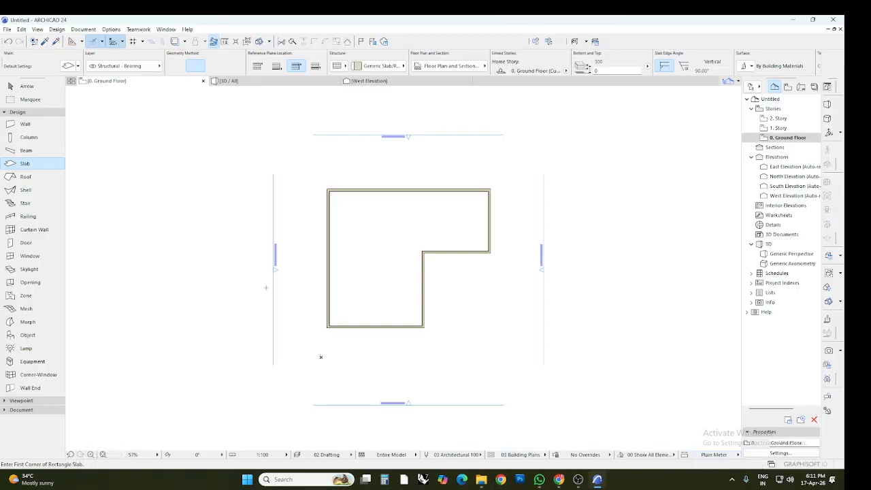
pyautogui.scroll(-5, 304, 289)
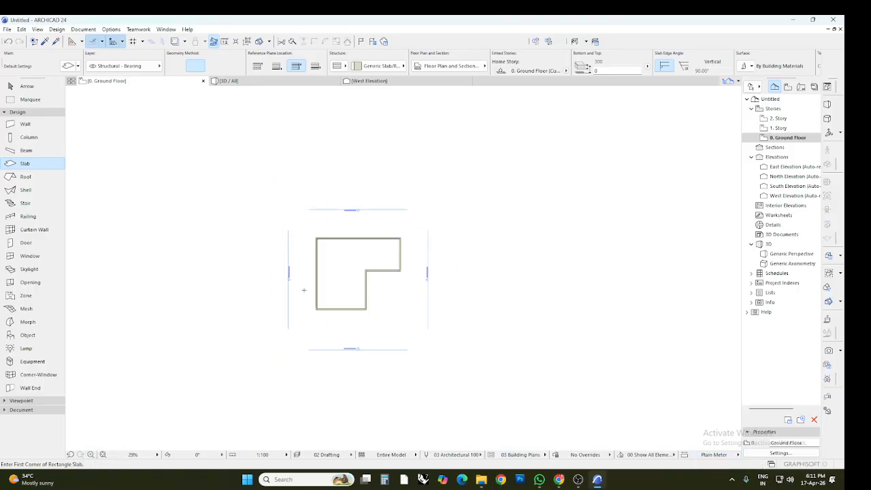
pyautogui.scroll(5, 304, 290)
pyautogui.scroll(-4, 304, 290)
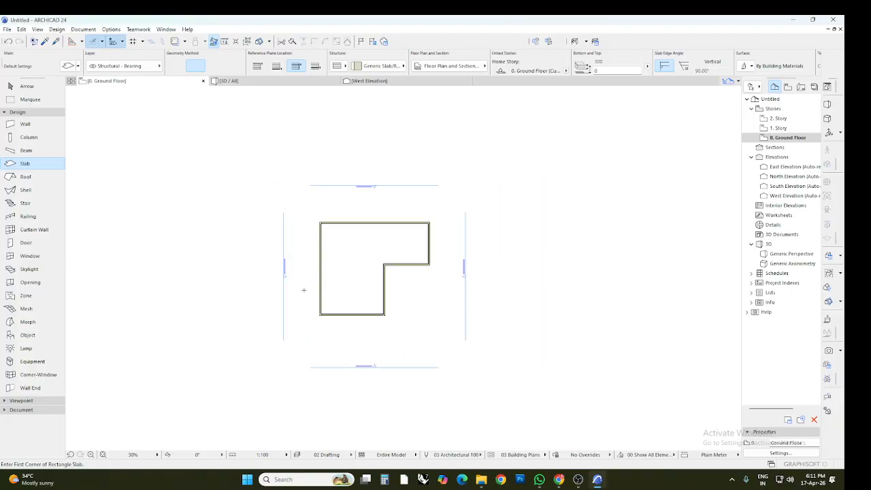
pyautogui.click(103, 453)
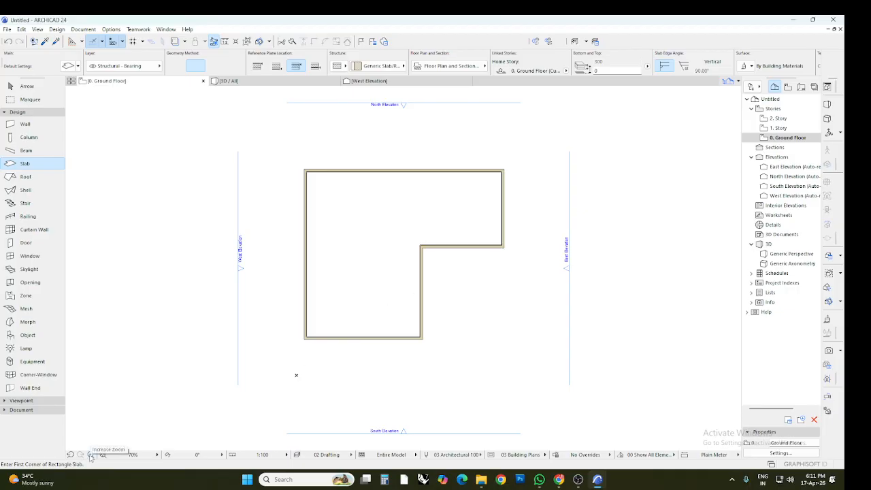
pyautogui.click(90, 454)
pyautogui.click(344, 317)
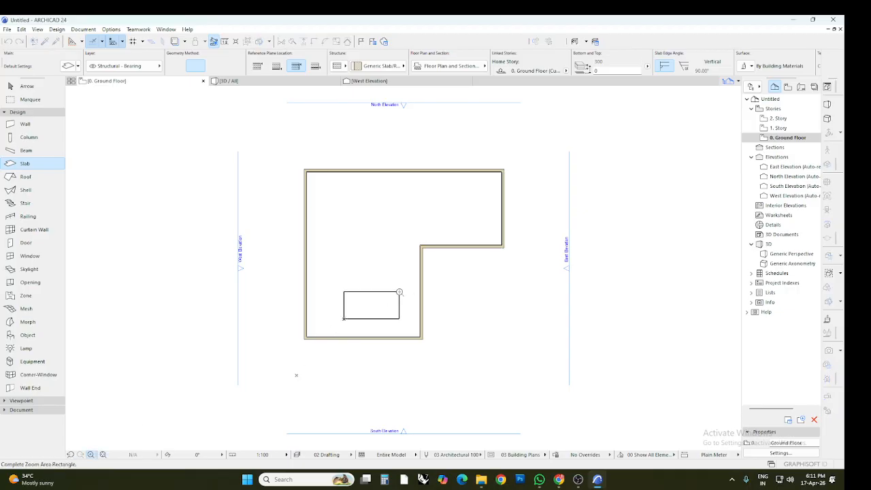
pyautogui.click(524, 210)
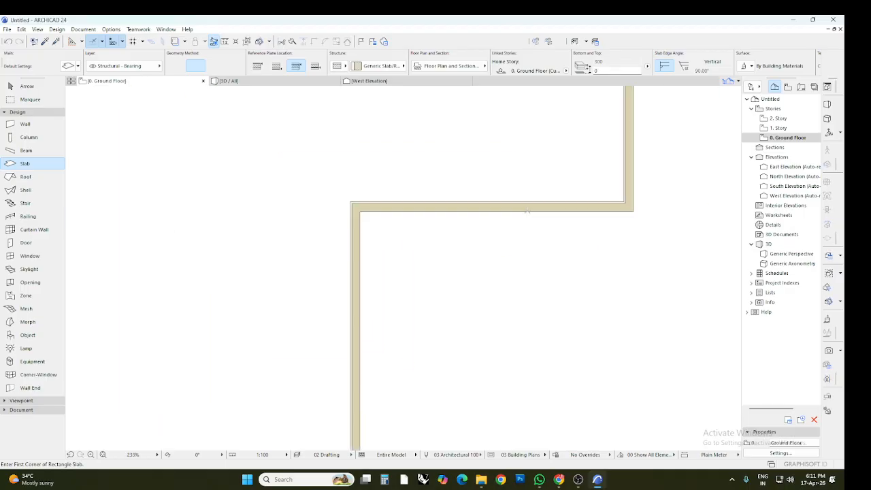
pyautogui.scroll(-6, 421, 284)
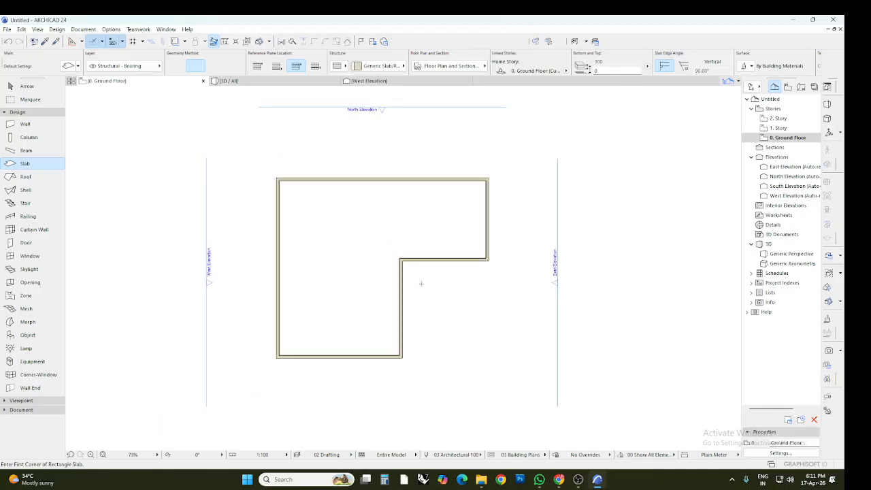
# - Review the 3D Explore shortcut information for the 3D view and leave it without starting Explore mode
pyautogui.click(250, 84)
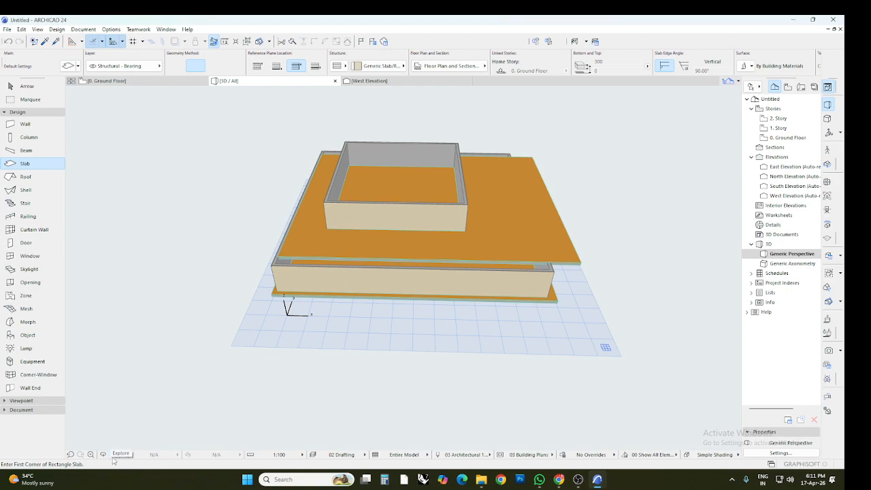
pyautogui.click(113, 454)
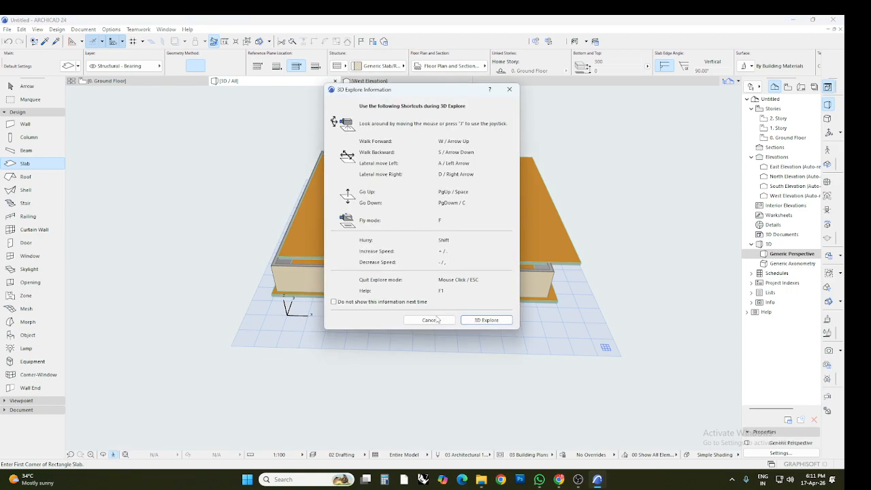
pyautogui.click(434, 319)
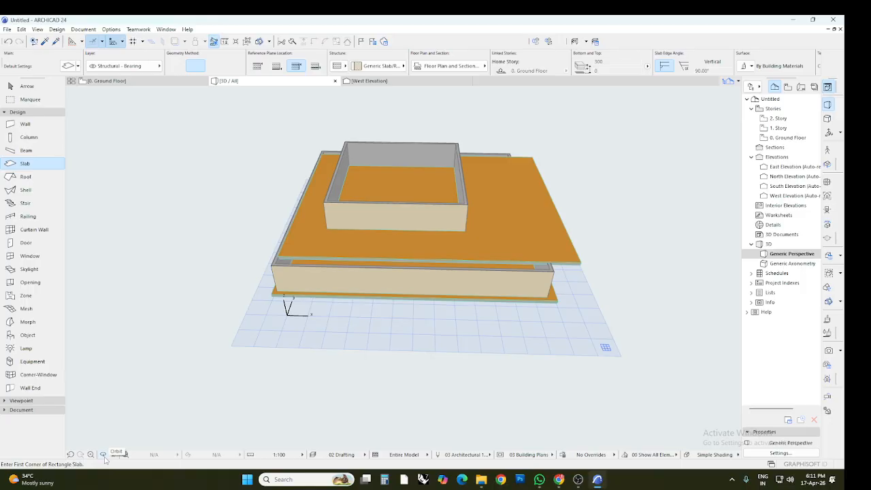
# - Orbit the 3D model from the raised view down to a level front view, examining the stacked walls and slabs close up and from afar
pyautogui.click(103, 454)
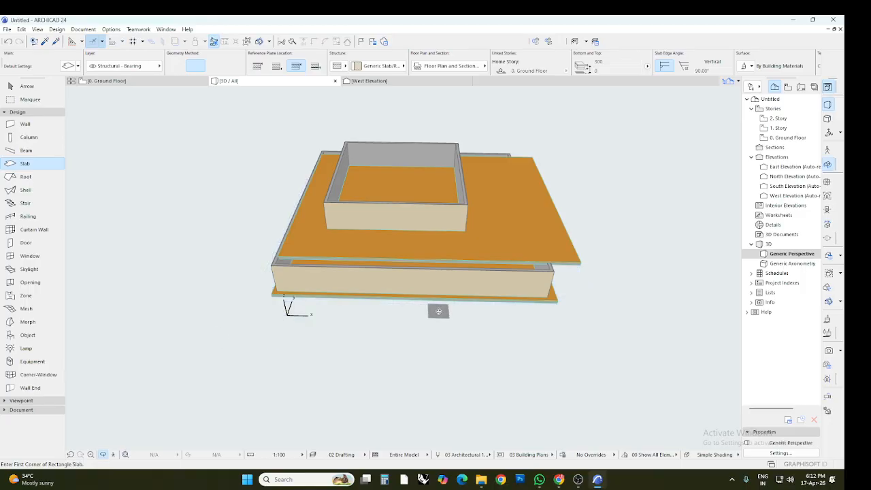
pyautogui.moveTo(438, 311); pyautogui.dragTo(415, 291)
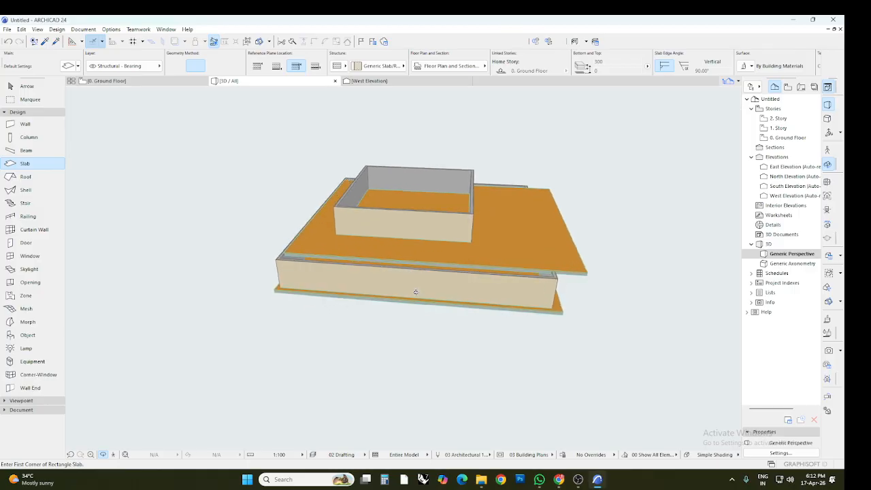
pyautogui.click(126, 457)
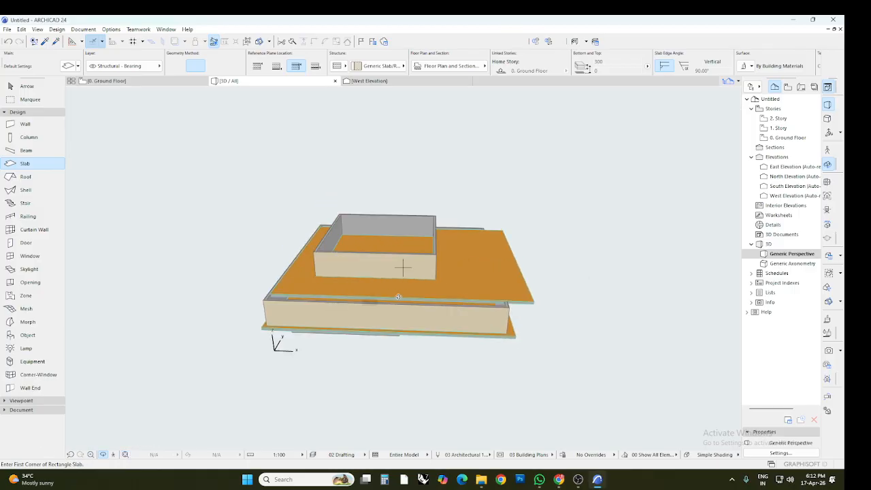
pyautogui.scroll(3, 409, 296)
pyautogui.scroll(5, 409, 296)
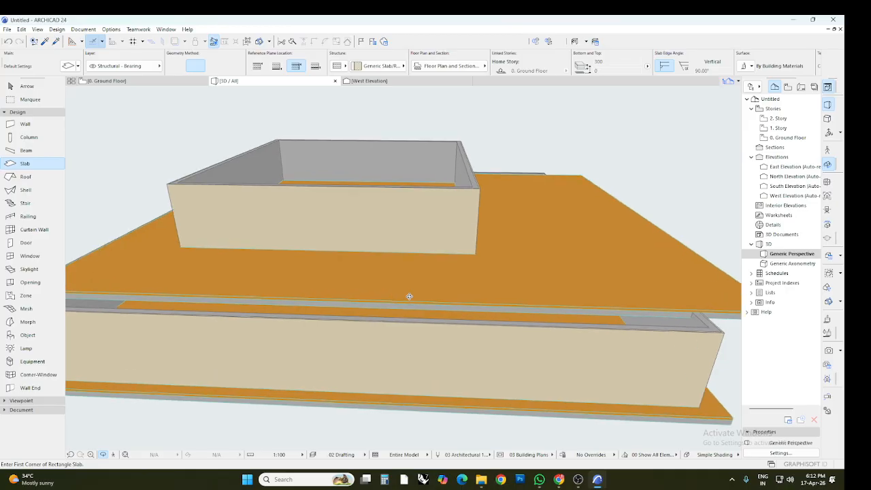
pyautogui.scroll(-5, 409, 295)
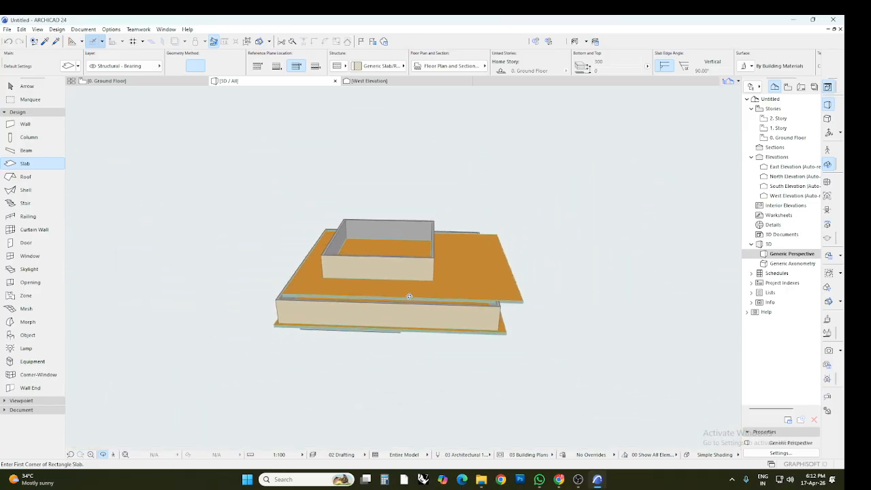
pyautogui.moveTo(391, 322); pyautogui.dragTo(406, 273)
pyautogui.scroll(2, 387, 312)
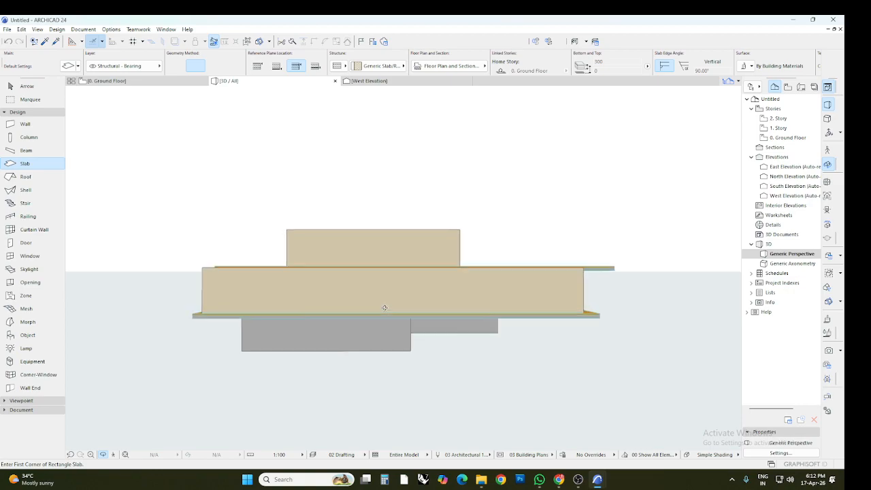
# - Examine the space enclosed by the lower walls by going through the front wall and back out of the model
pyautogui.scroll(5, 373, 279)
pyautogui.scroll(3, 367, 279)
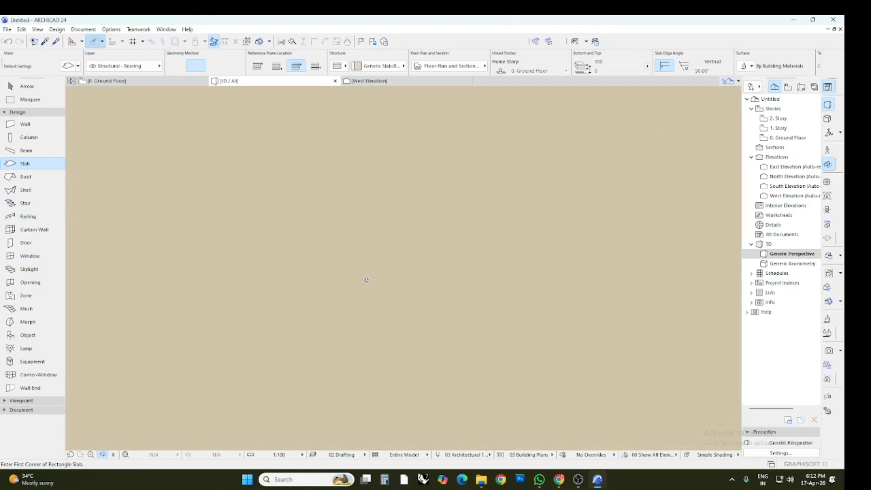
pyautogui.scroll(-4, 366, 279)
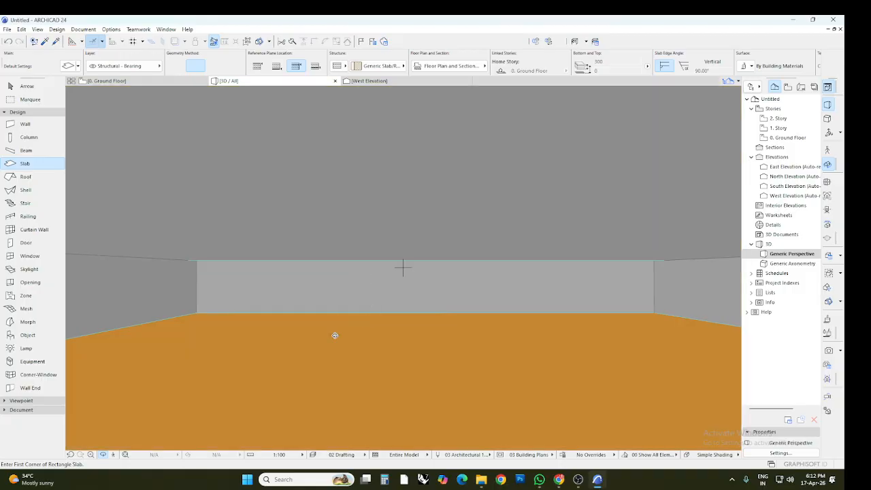
pyautogui.scroll(2, 334, 341)
pyautogui.scroll(-2, 334, 338)
pyautogui.scroll(1, 339, 323)
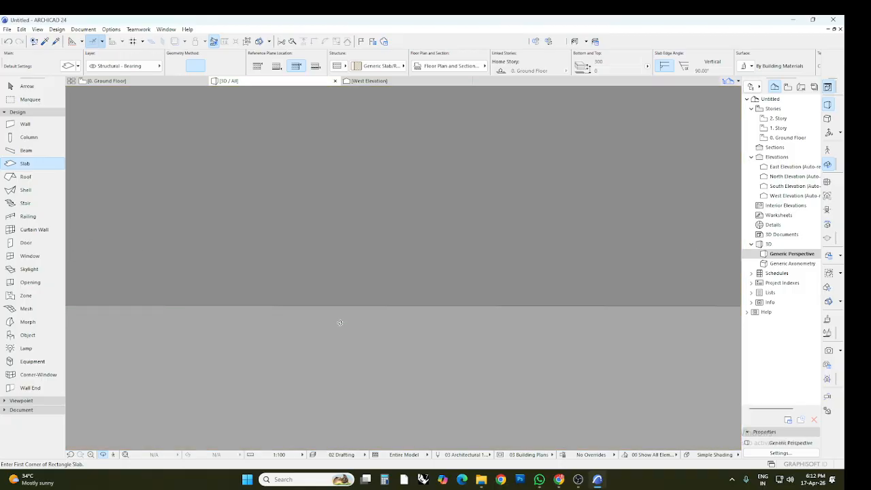
pyautogui.scroll(-1, 339, 323)
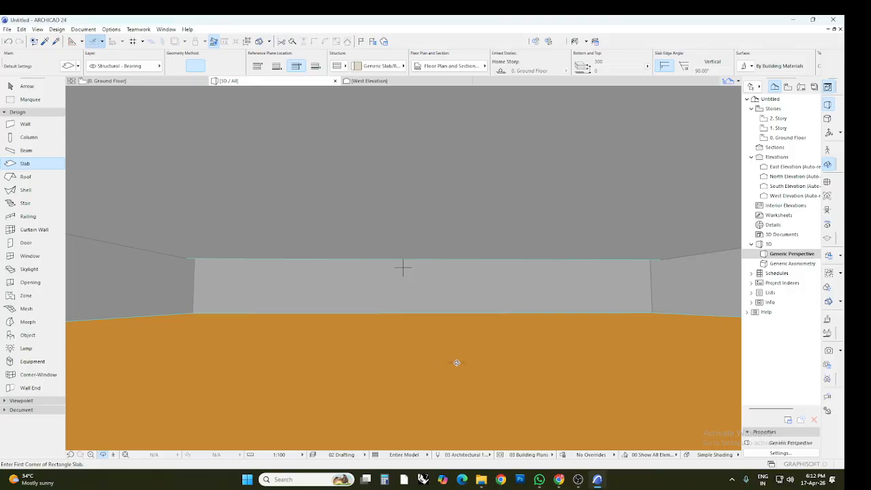
pyautogui.scroll(3, 454, 354)
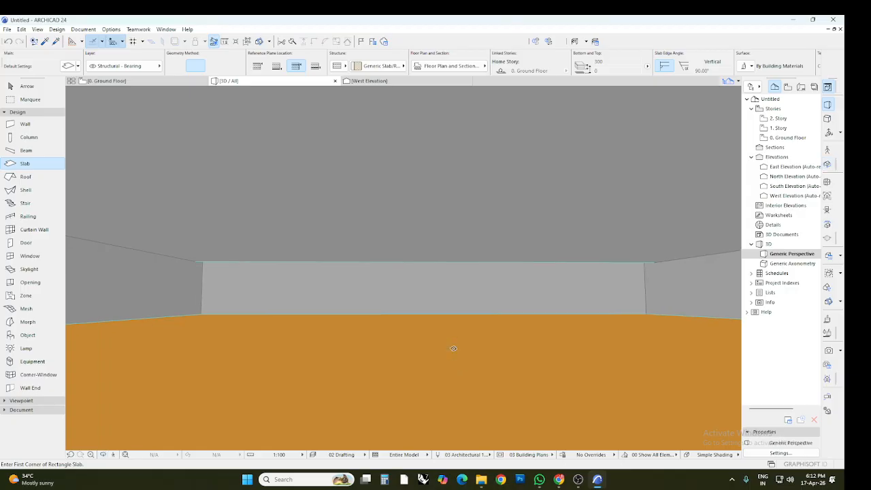
pyautogui.scroll(-4, 453, 349)
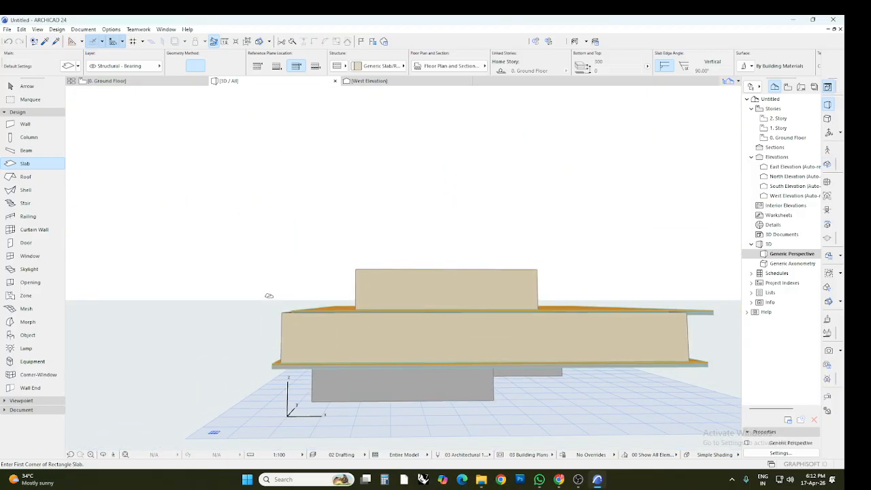
# - Orbit the model back to a raised front view, and leave Orbit mode and the Slab tool
pyautogui.click(102, 453)
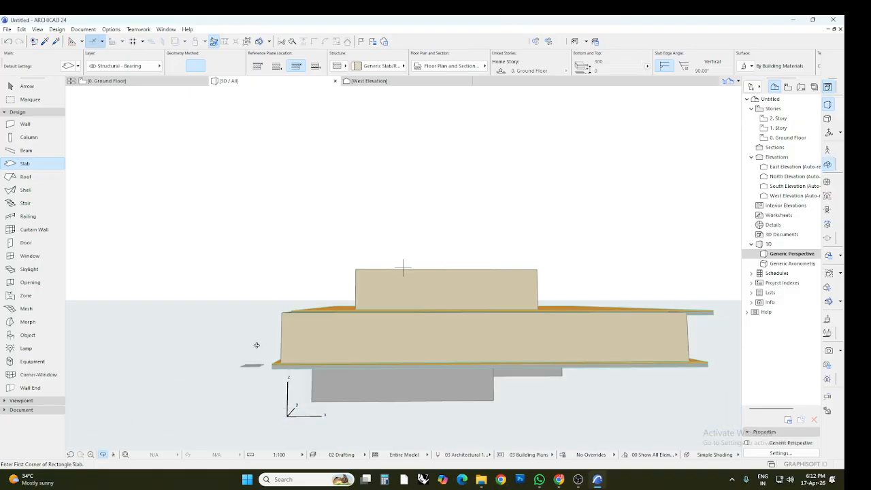
pyautogui.moveTo(273, 303); pyautogui.dragTo(270, 340)
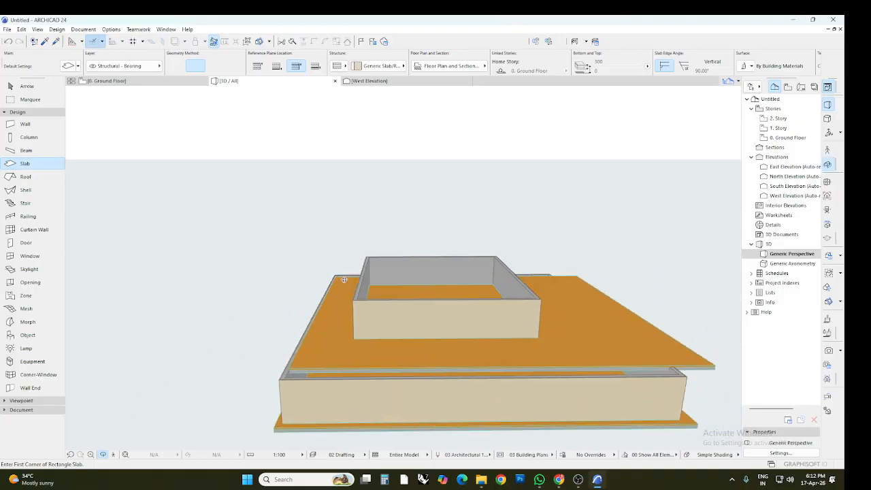
pyautogui.scroll(-1, 341, 270)
pyautogui.press('Escape')
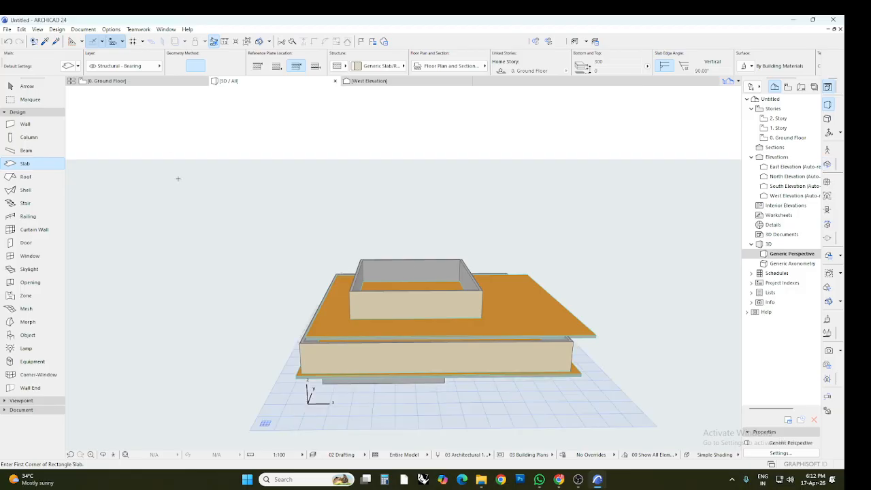
pyautogui.press('Escape')
pyautogui.click(7, 29)
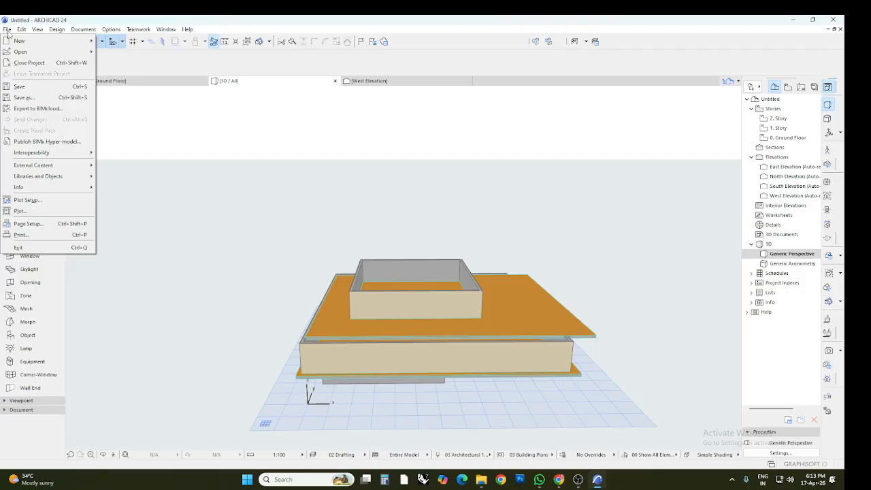
pyautogui.moveTo(20, 40)
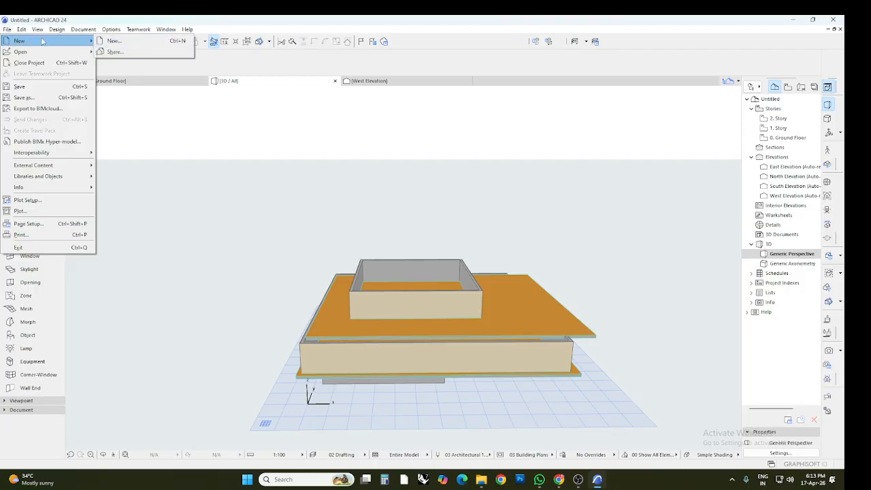
pyautogui.click(116, 41)
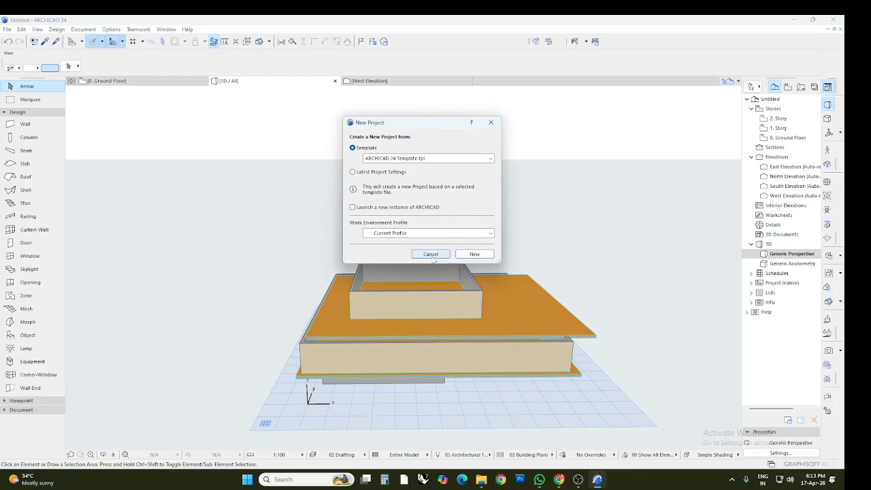
pyautogui.click(432, 256)
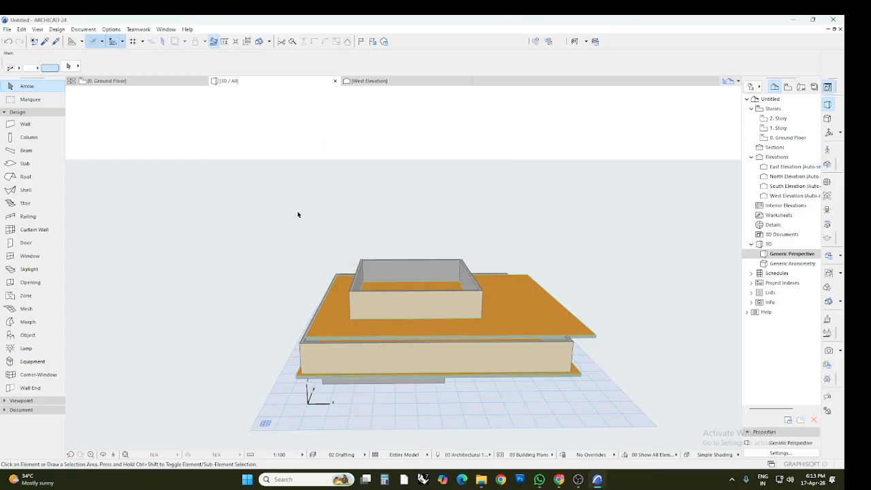
# - Undo all the walls and slabs on every story back to the empty Ground Floor
pyautogui.click(9, 41)
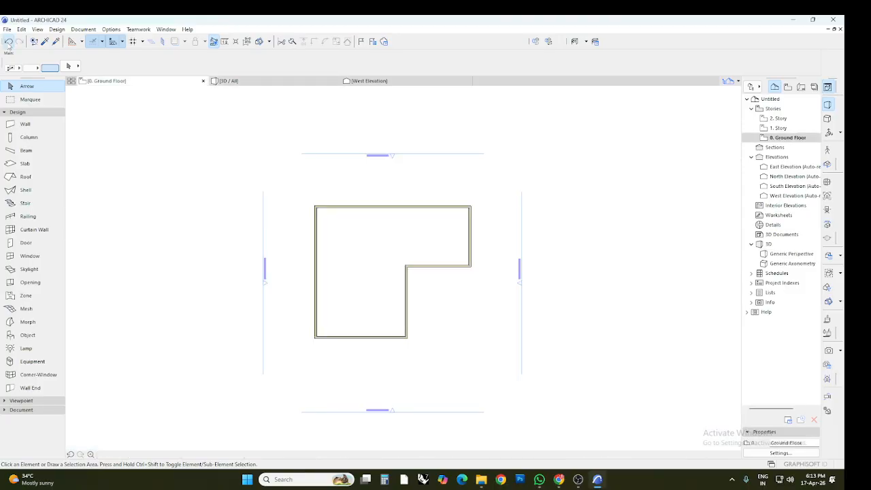
pyautogui.click(8, 42)
pyautogui.click(8, 41)
pyautogui.click(9, 42)
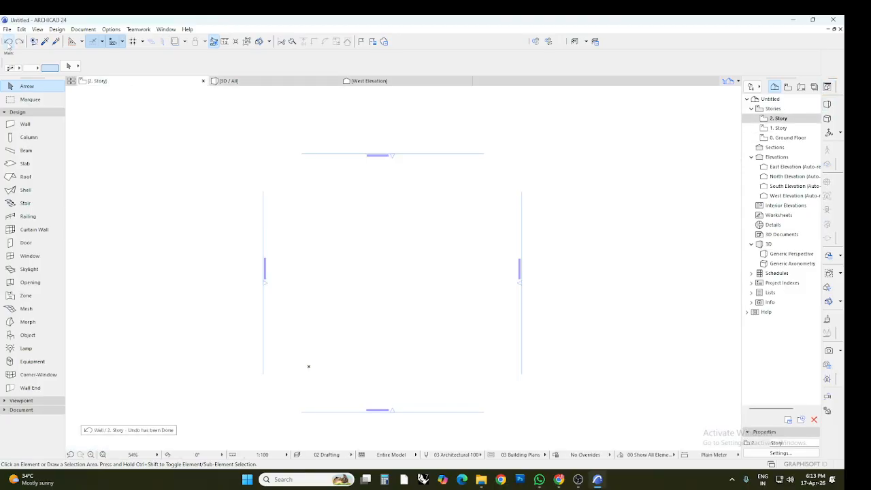
pyautogui.click(8, 43)
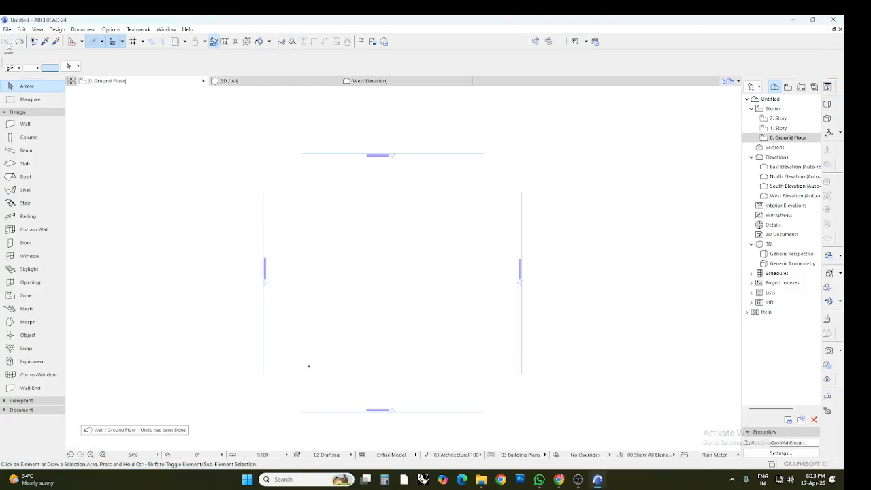
# - Redo all the undone walls and slabs, checking the model in 3D along the way, and clear the selection
pyautogui.click(20, 42)
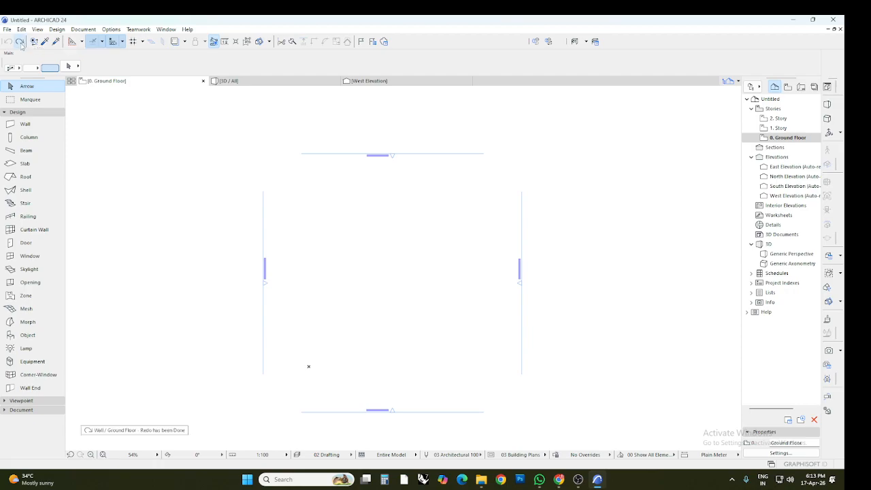
pyautogui.click(20, 41)
pyautogui.click(20, 42)
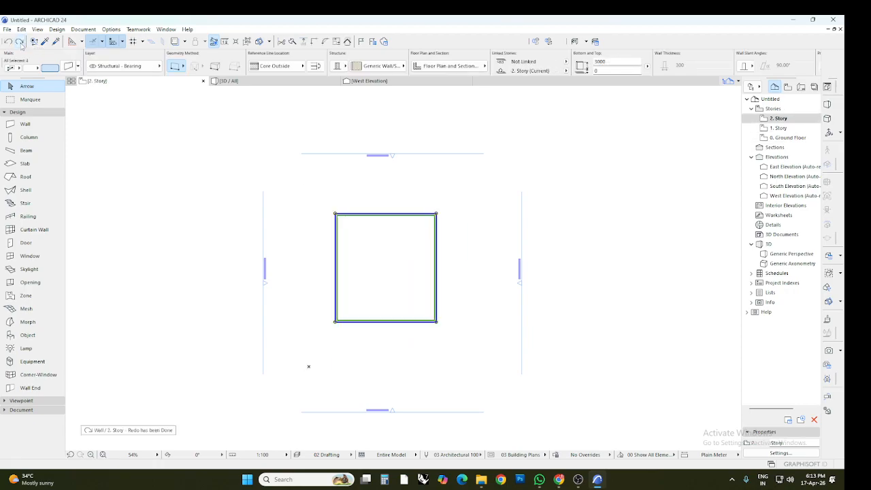
pyautogui.click(265, 86)
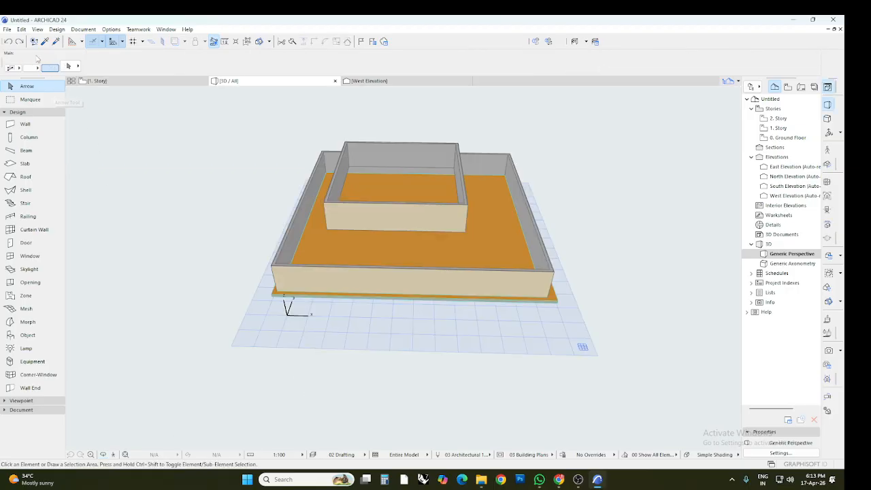
pyautogui.click(20, 41)
pyautogui.click(19, 42)
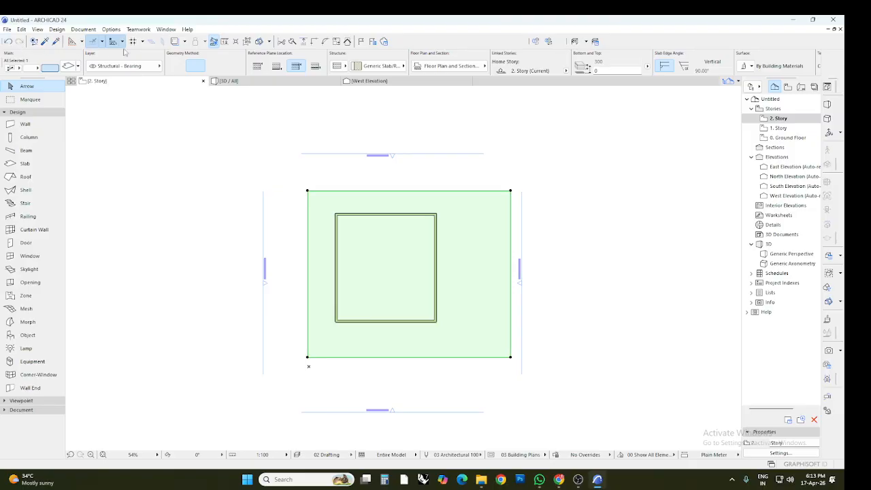
pyautogui.click(220, 179)
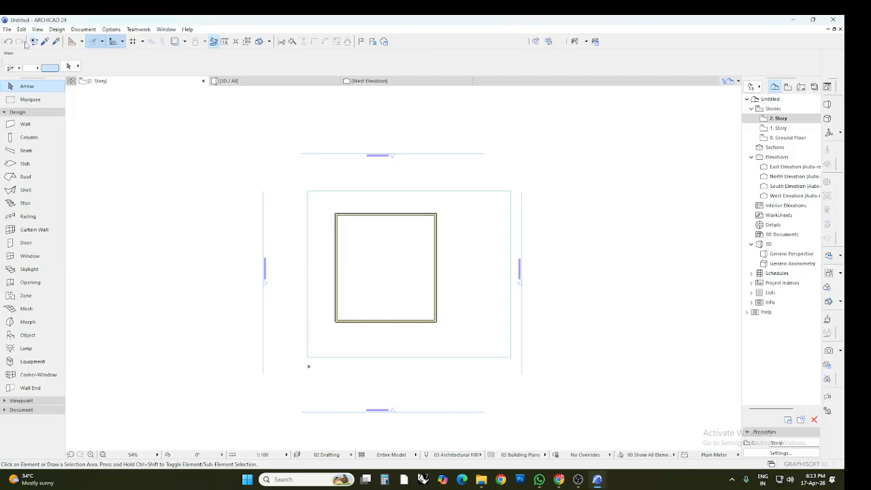
# - Create a new project from the ARCHICAD 24 Template.tpl template without saving the current one, and close the Action Center view
pyautogui.click(6, 30)
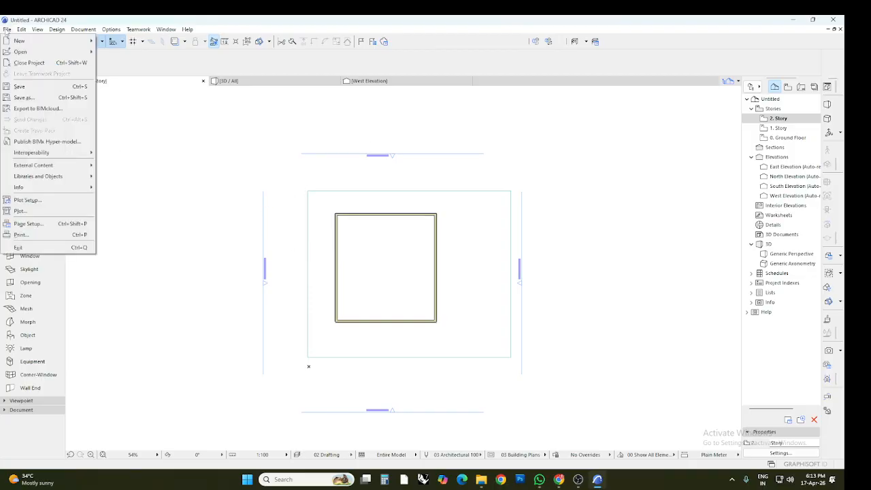
pyautogui.moveTo(28, 41)
pyautogui.click(132, 41)
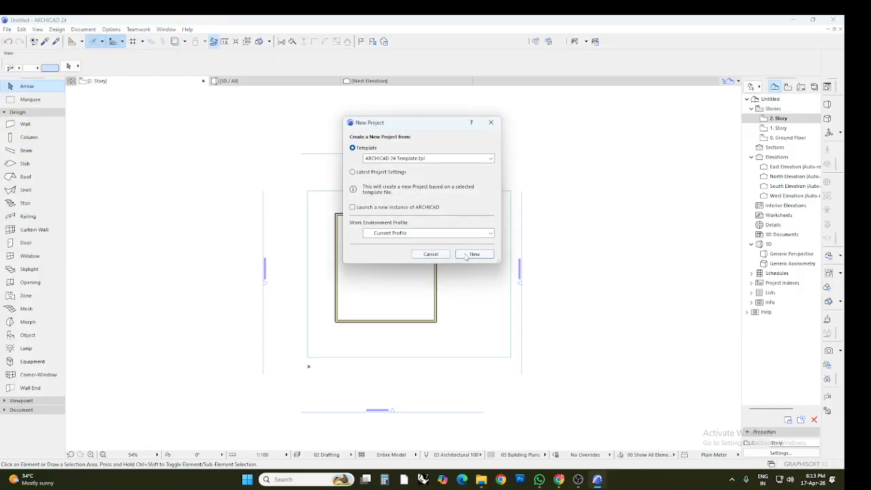
pyautogui.click(468, 256)
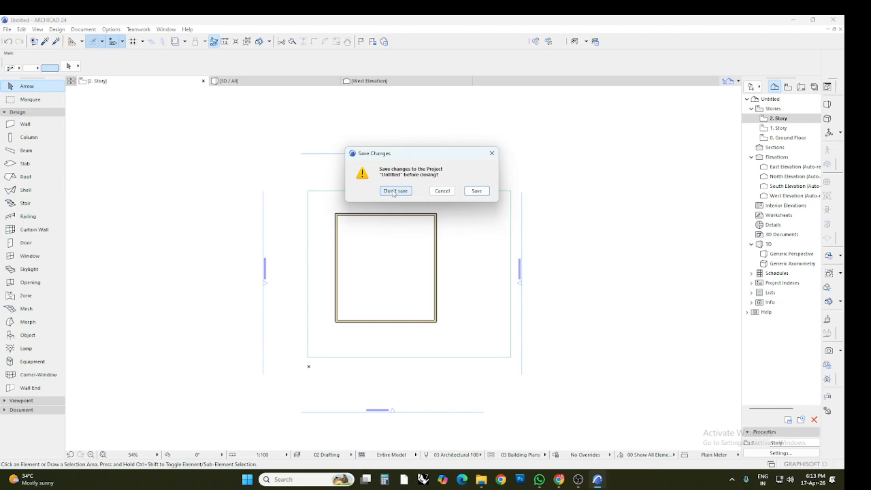
pyautogui.click(394, 191)
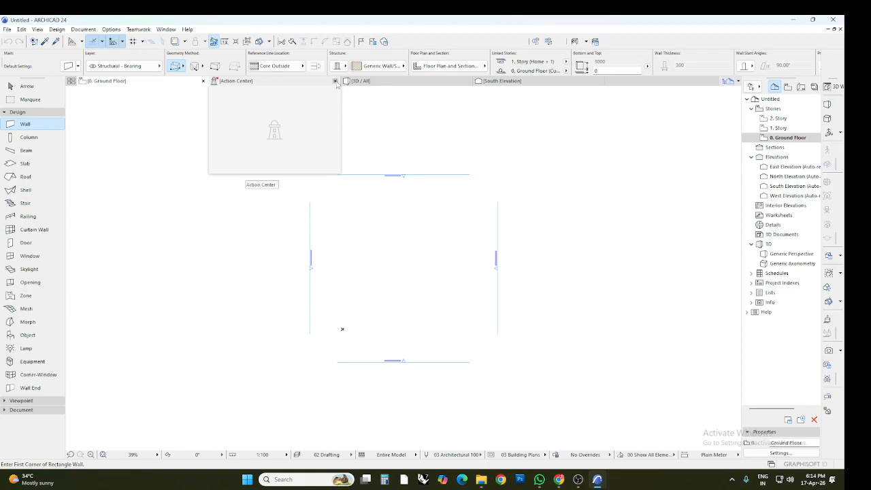
pyautogui.click(334, 80)
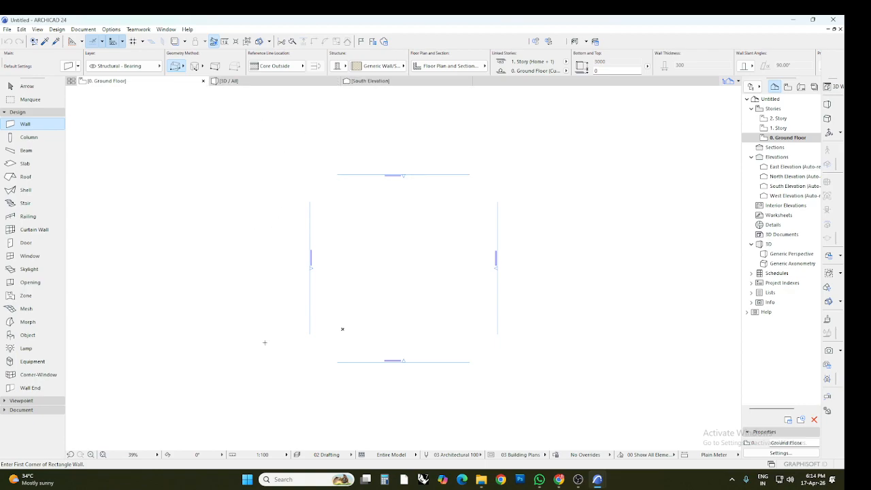
# - View the garden layout plan image Gemini_Generated_Image_1spgai1spgai1spg.png from the Landscaping in CAD Course Materials folder in File Explorer, and return to ARCHICAD
pyautogui.scroll(-2, 397, 283)
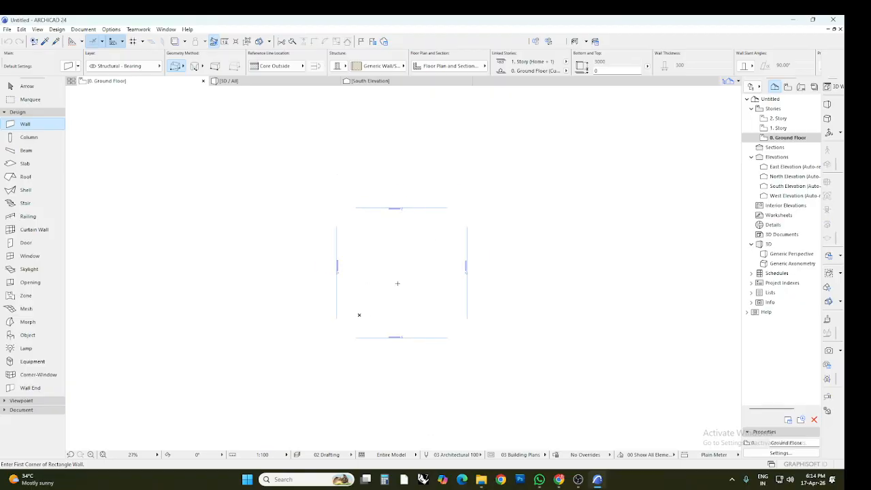
pyautogui.scroll(4, 398, 283)
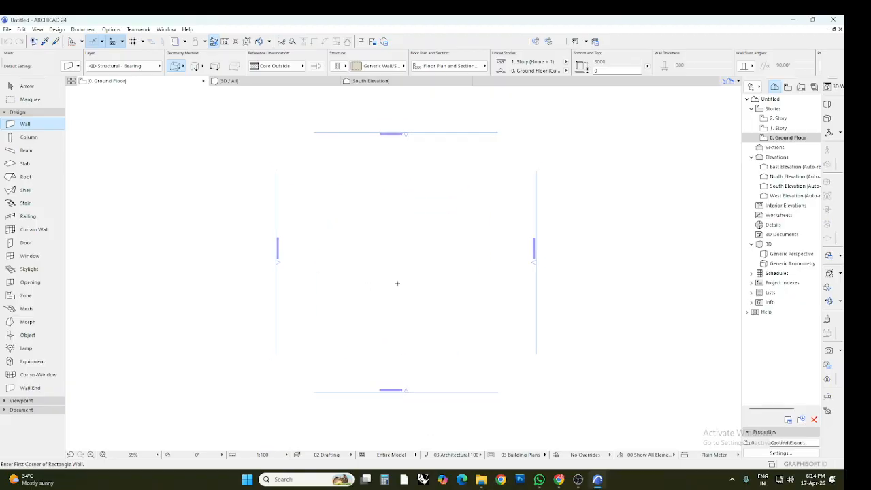
pyautogui.click(481, 479)
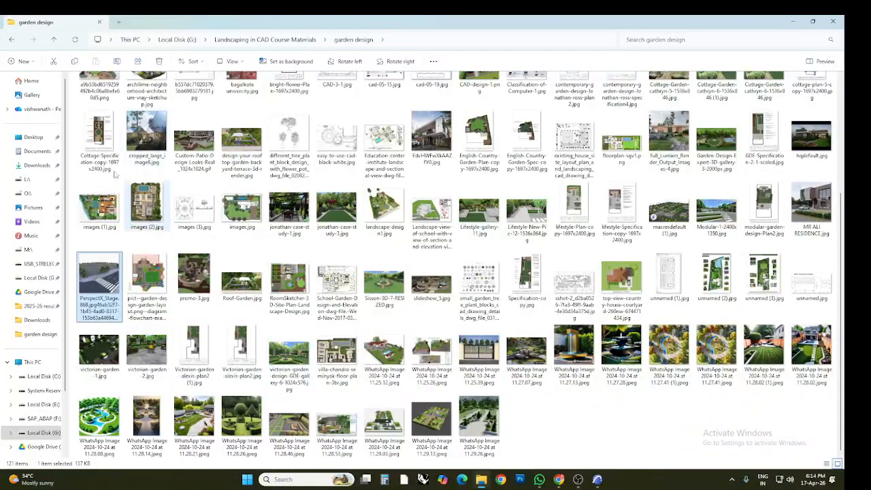
pyautogui.click(10, 41)
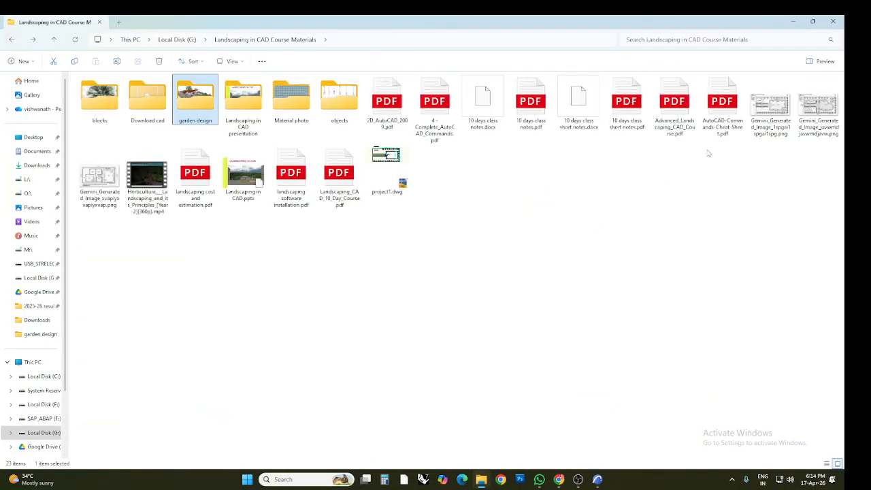
pyautogui.click(772, 120)
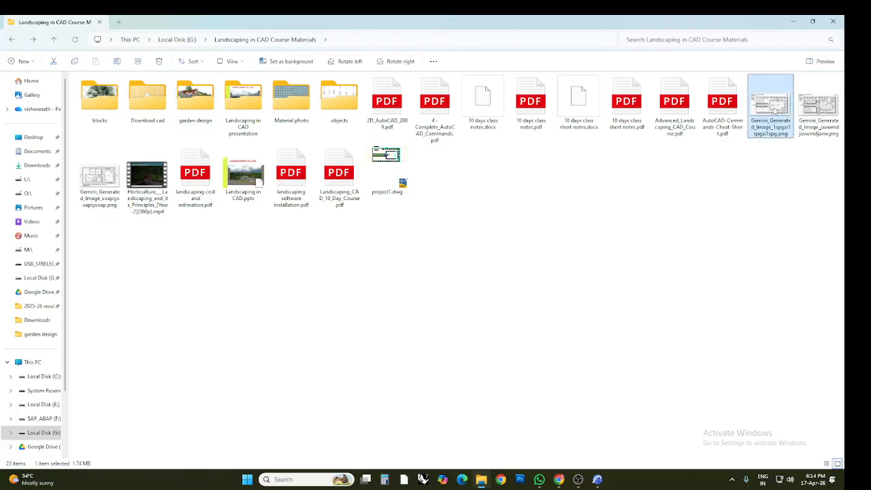
pyautogui.doubleClick(772, 112)
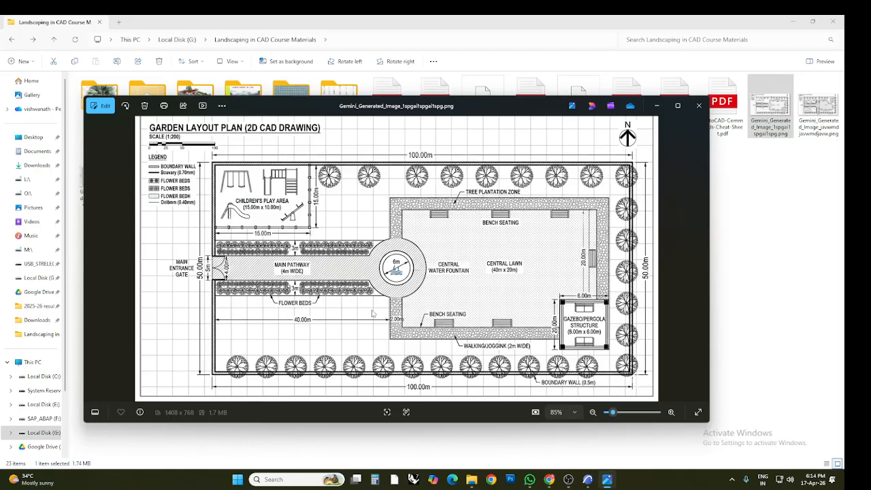
pyautogui.click(699, 106)
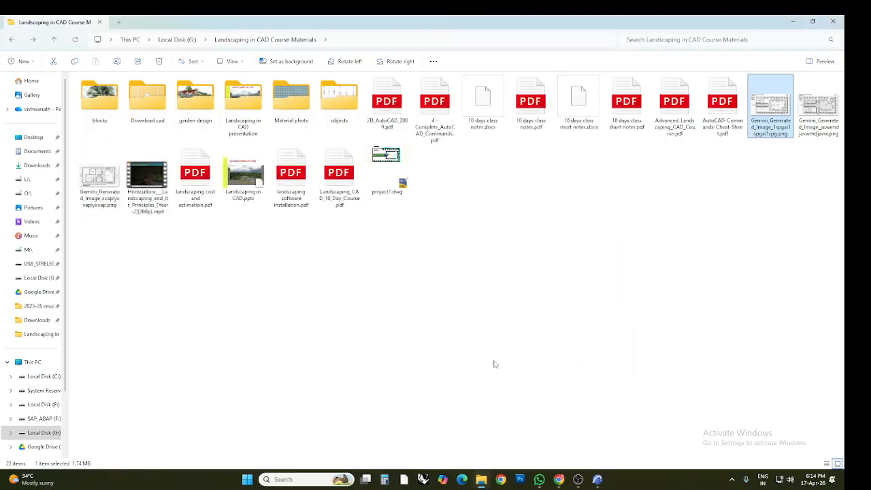
pyautogui.click(597, 479)
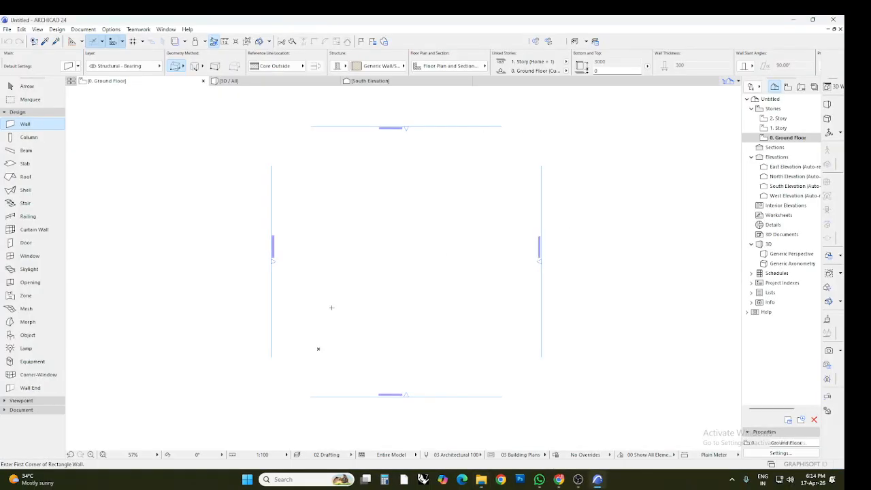
# - Reopen the garden layout plan image from File Explorer and examine its pathway, fountain and lawn dimensions up close
pyautogui.click(481, 478)
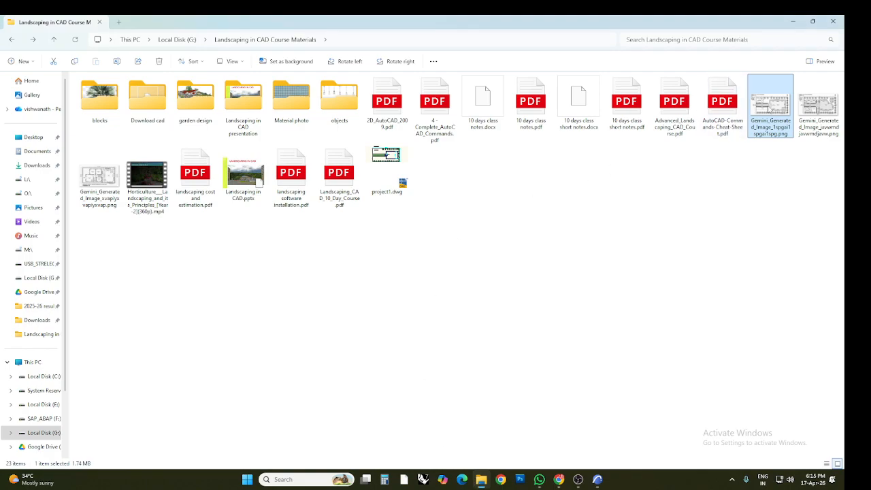
pyautogui.doubleClick(770, 111)
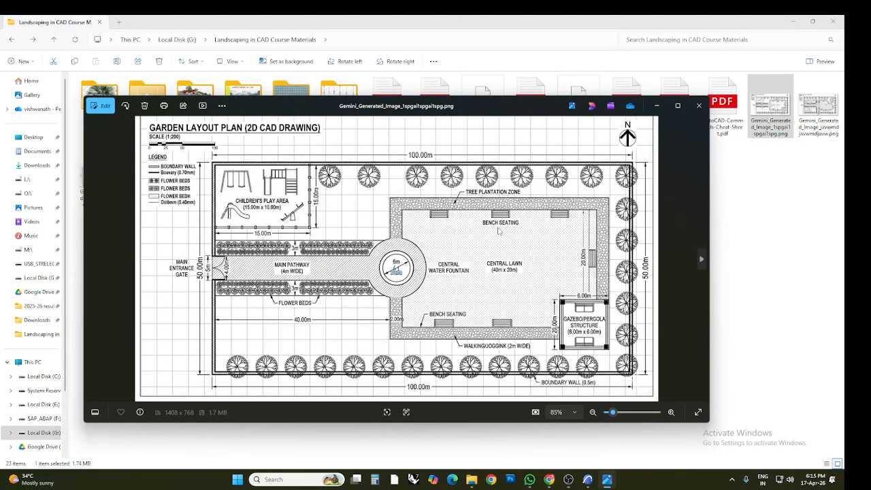
pyautogui.scroll(3, 398, 267)
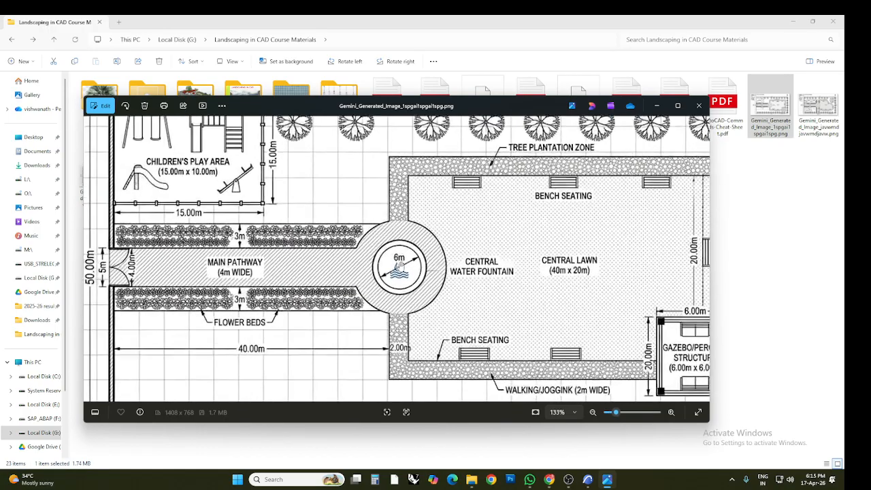
pyautogui.click(584, 28)
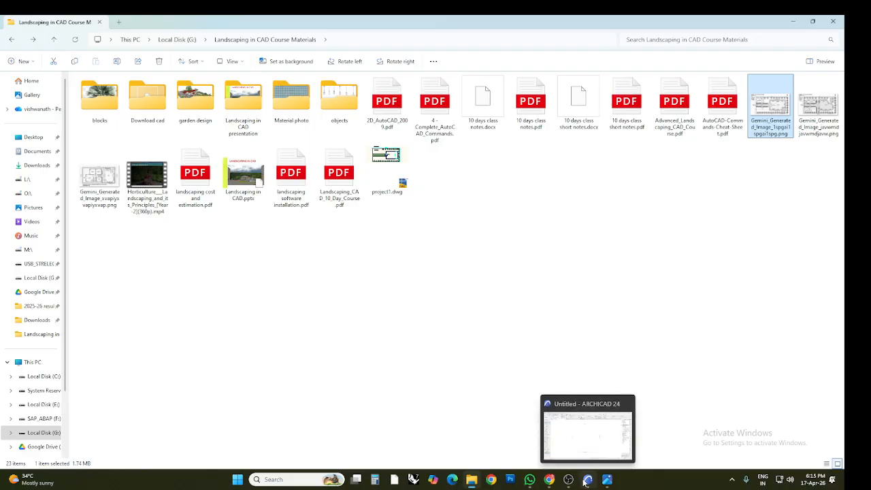
# - Switch back to ARCHICAD and set the project's working length unit to meter
pyautogui.click(586, 479)
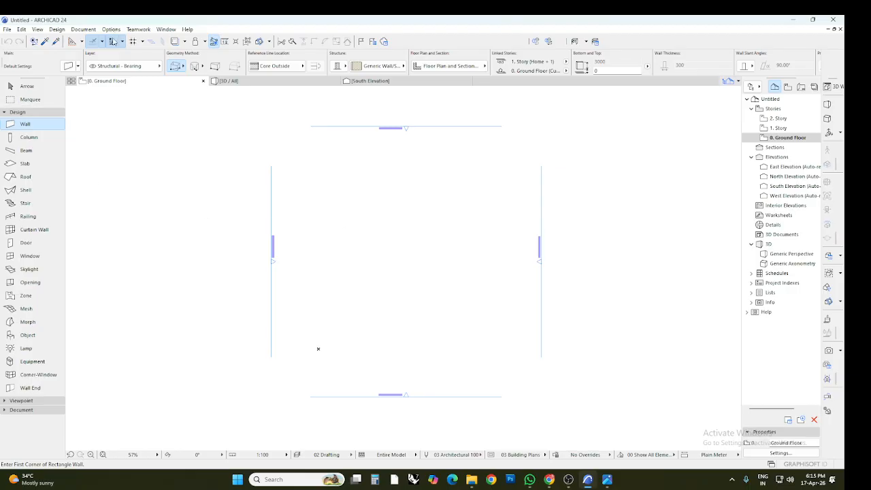
pyautogui.click(111, 30)
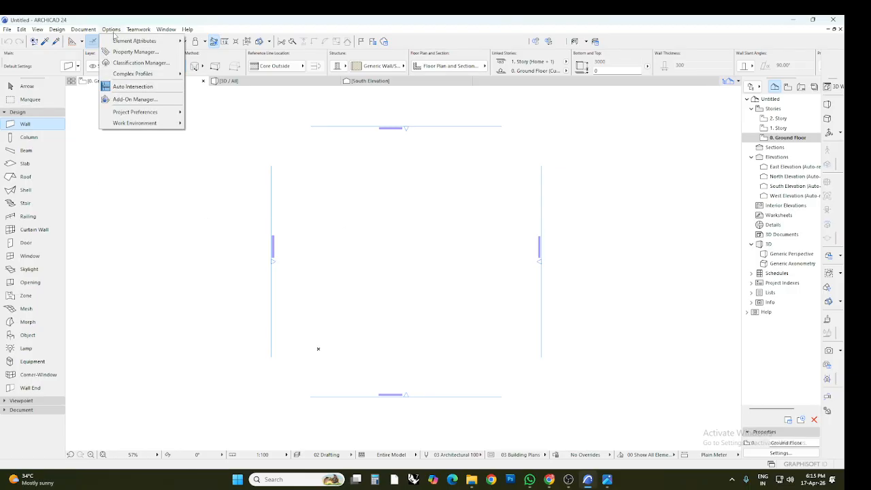
pyautogui.moveTo(122, 113)
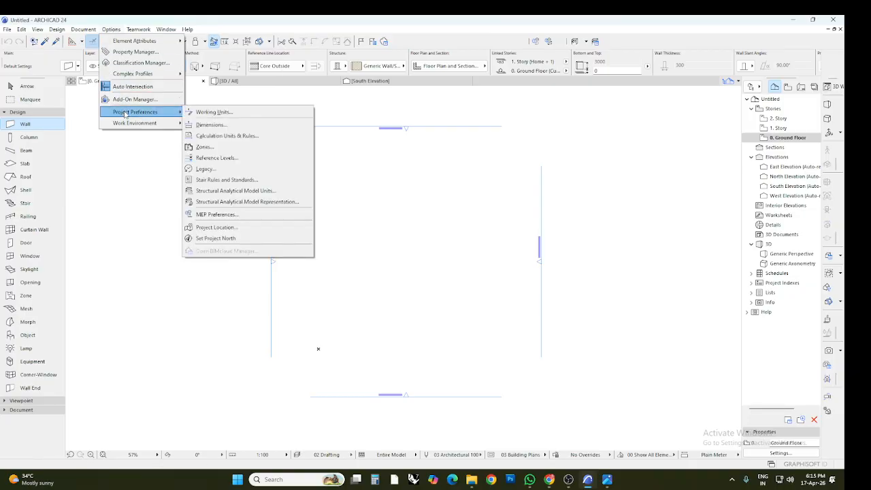
pyautogui.click(219, 112)
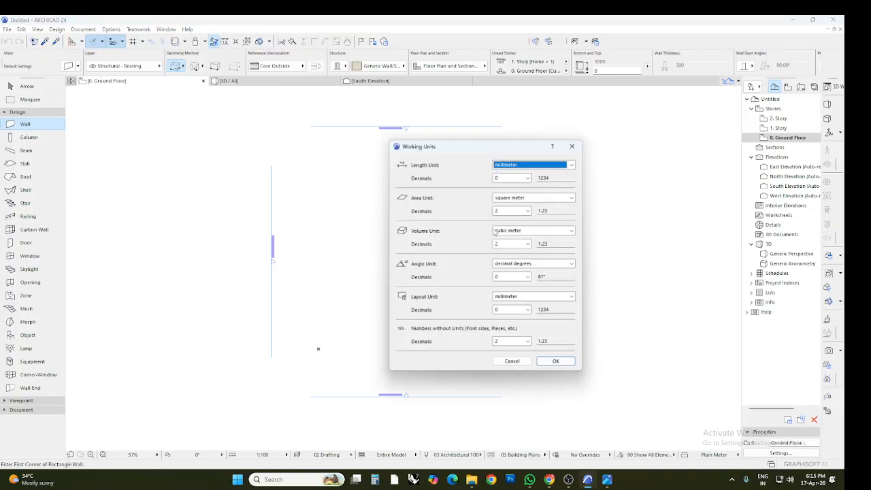
pyautogui.click(536, 166)
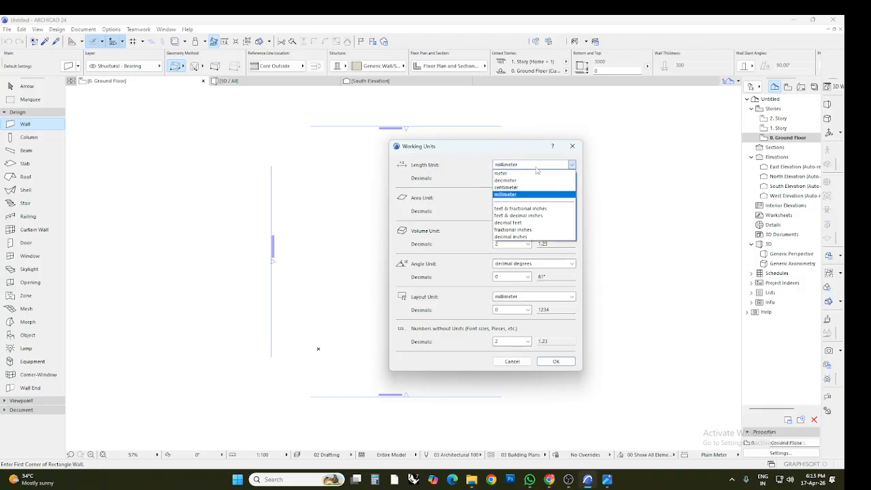
pyautogui.click(536, 176)
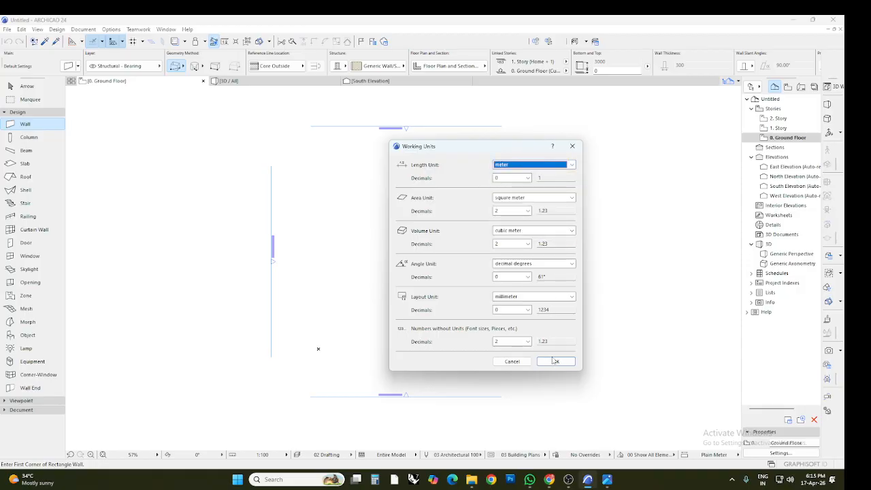
pyautogui.click(555, 361)
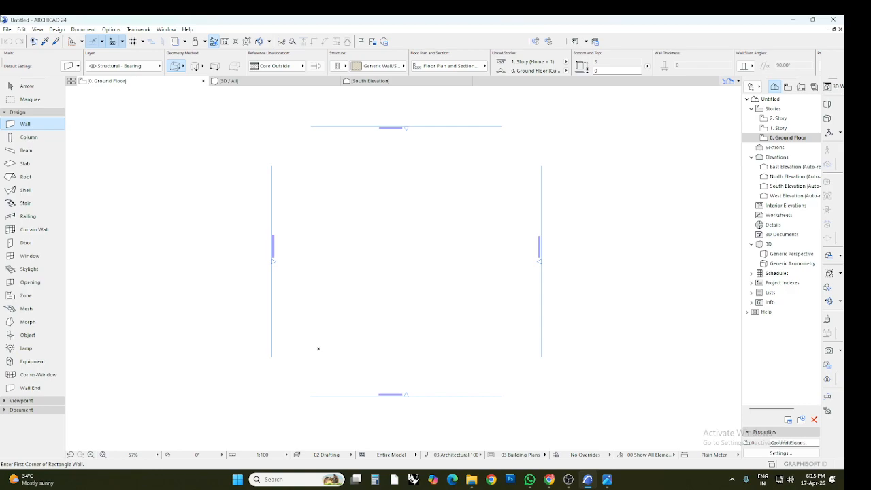
# - Set the linear dimension unit of the Plain Meter standard to meter in the project's dimension preferences
pyautogui.click(112, 29)
pyautogui.moveTo(142, 111)
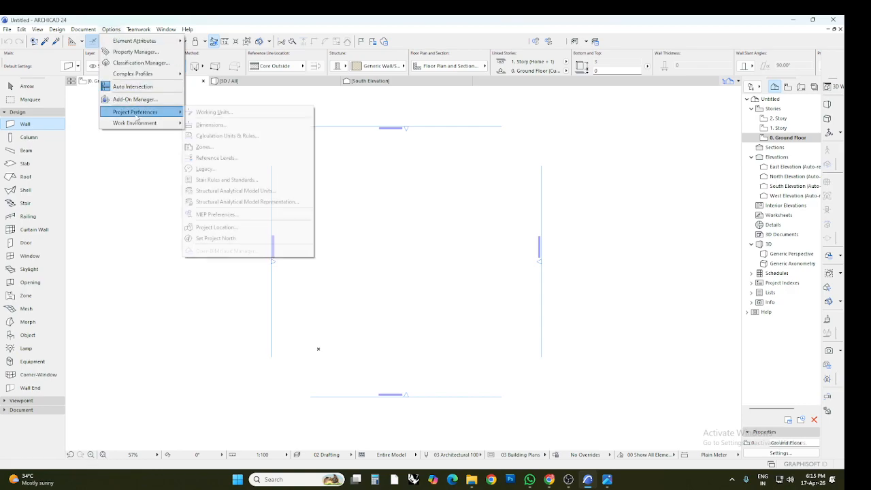
pyautogui.click(229, 126)
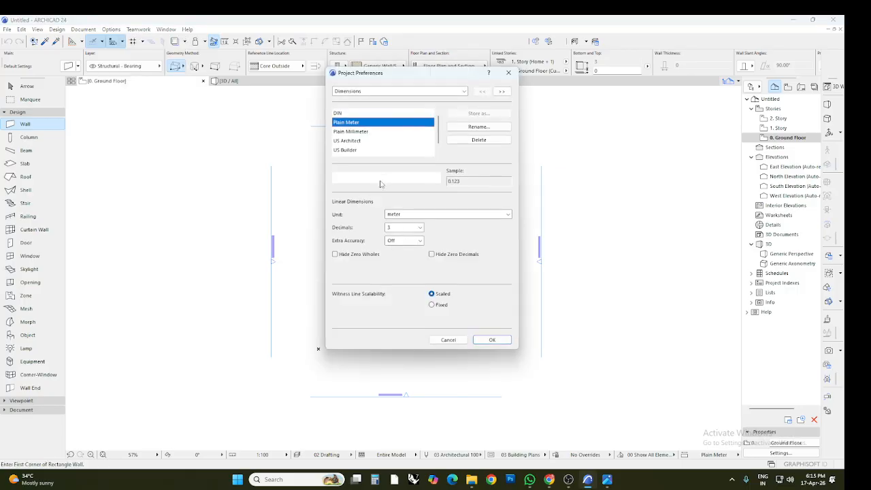
pyautogui.click(432, 215)
pyautogui.click(426, 223)
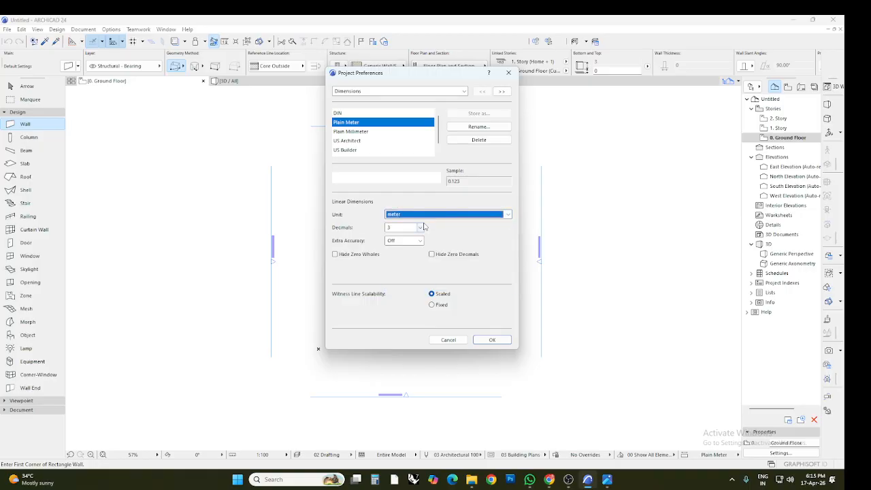
pyautogui.click(485, 341)
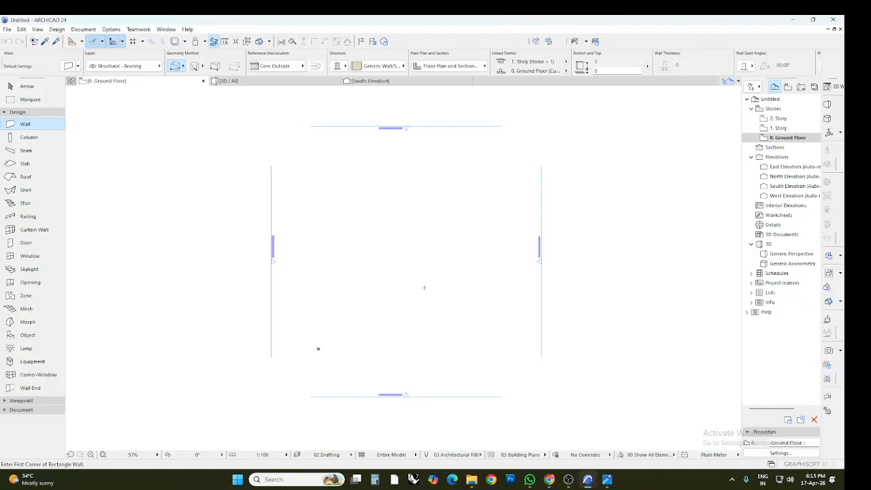
# - Try placing the garden layout plan image from File Explorer between the Ground Floor's elevation markers, and delete it
pyautogui.click(471, 479)
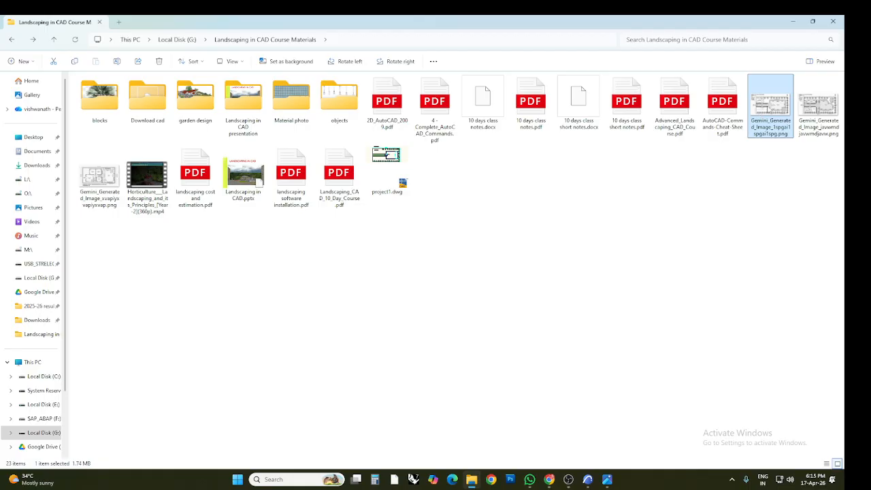
pyautogui.moveTo(769, 108); pyautogui.dragTo(375, 260)
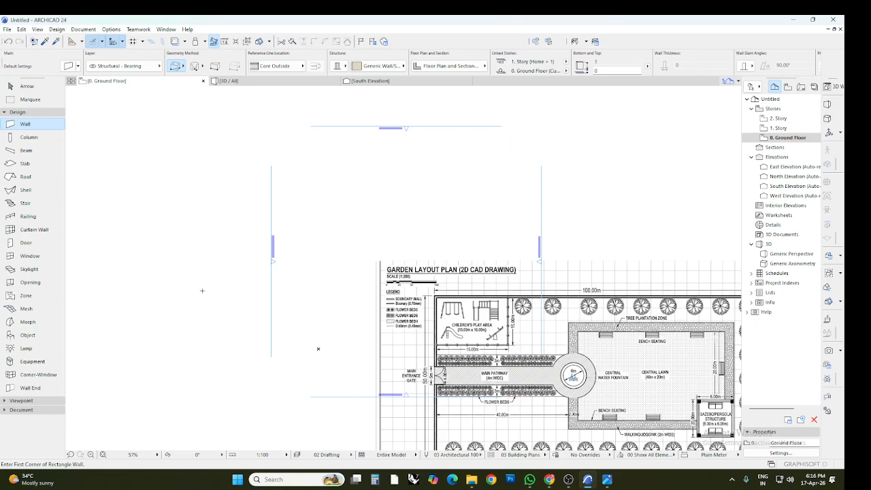
pyautogui.click(27, 87)
pyautogui.click(461, 327)
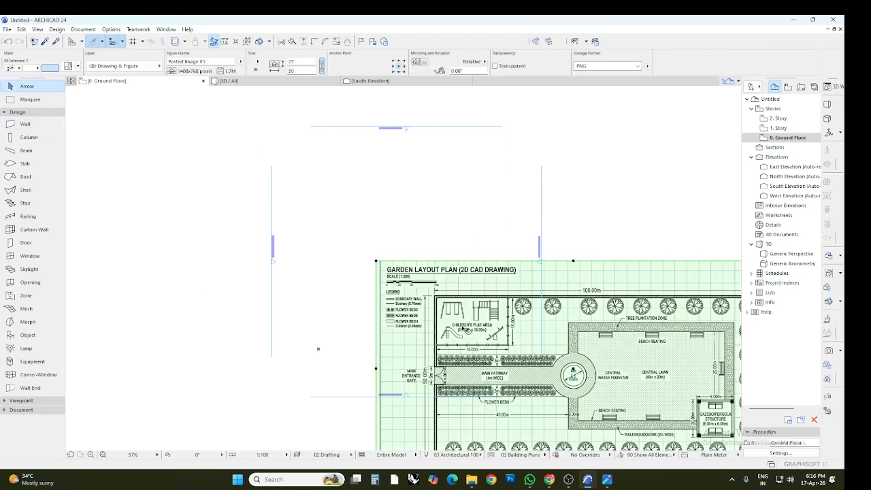
pyautogui.click(376, 260)
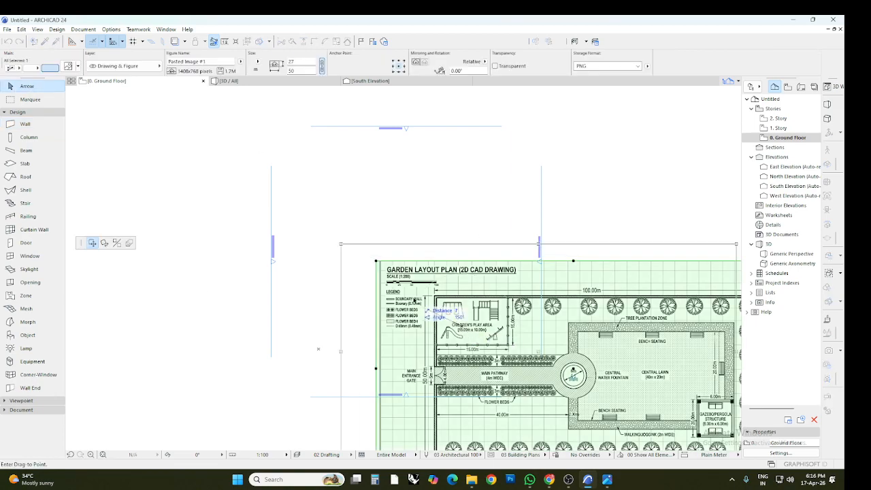
pyautogui.click(304, 214)
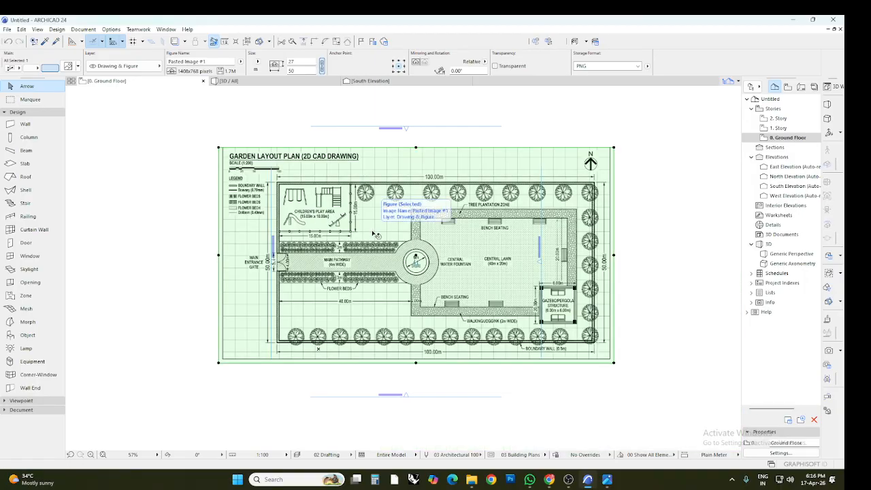
pyautogui.press('Delete')
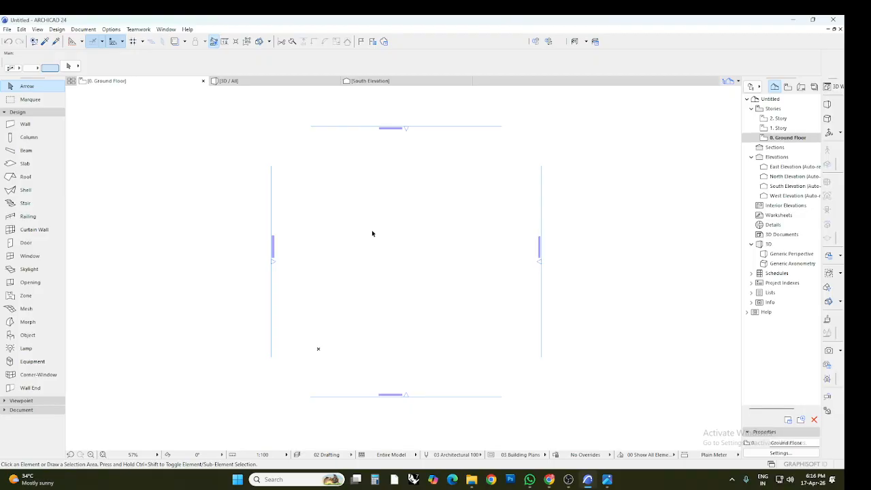
# - Create a new independent worksheet with the reference ID "plan" and the name "Worksheet"
pyautogui.click(780, 216)
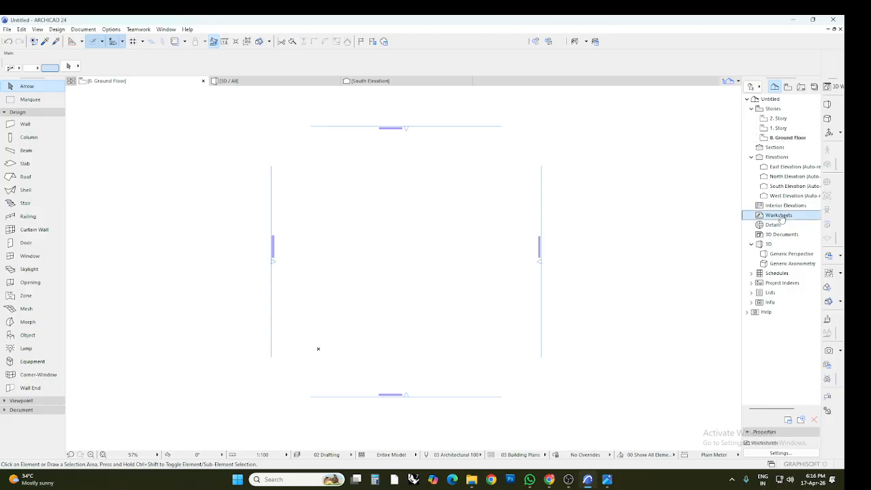
pyautogui.rightClick(780, 216)
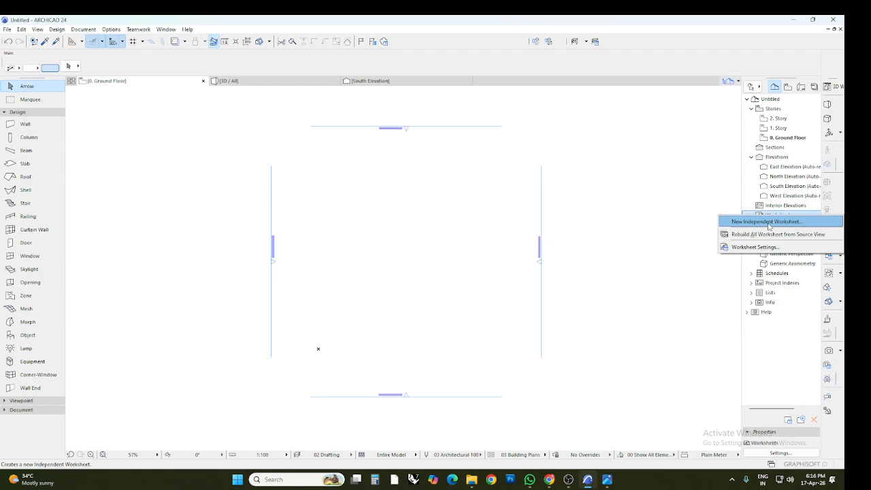
pyautogui.click(768, 226)
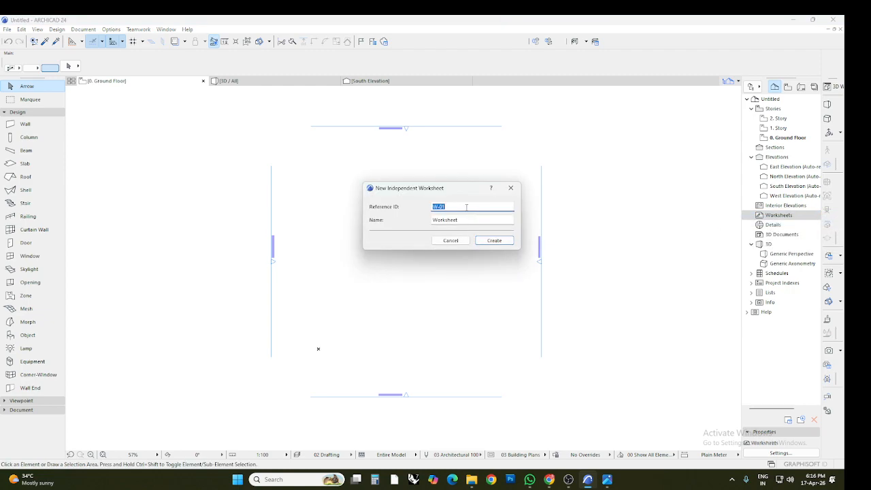
pyautogui.write('plan')
pyautogui.click(494, 240)
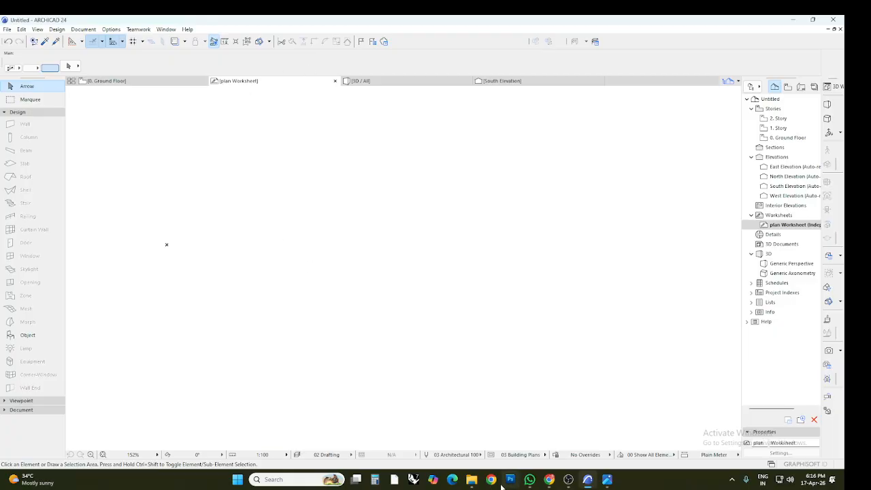
# - Place the garden layout plan image Gemini_Generated_Image_1spgai1spgai1spg.png from File Explorer into the plan worksheet
pyautogui.click(471, 478)
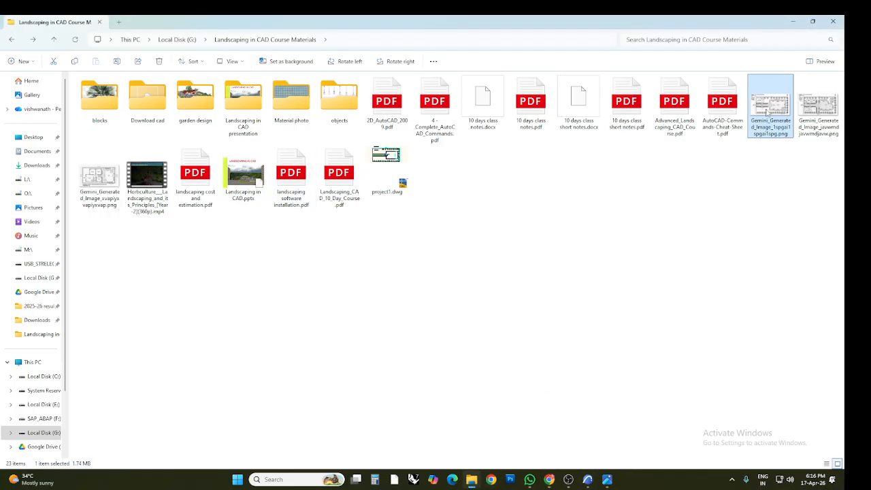
pyautogui.moveTo(764, 110); pyautogui.dragTo(379, 292)
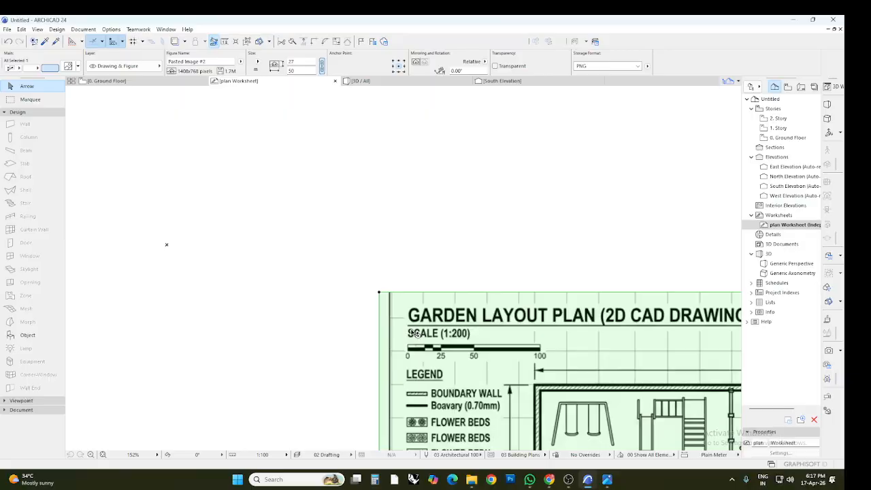
# - Move the garden layout plan image up and to the left in the plan worksheet so it covers the project origin
pyautogui.click(379, 292)
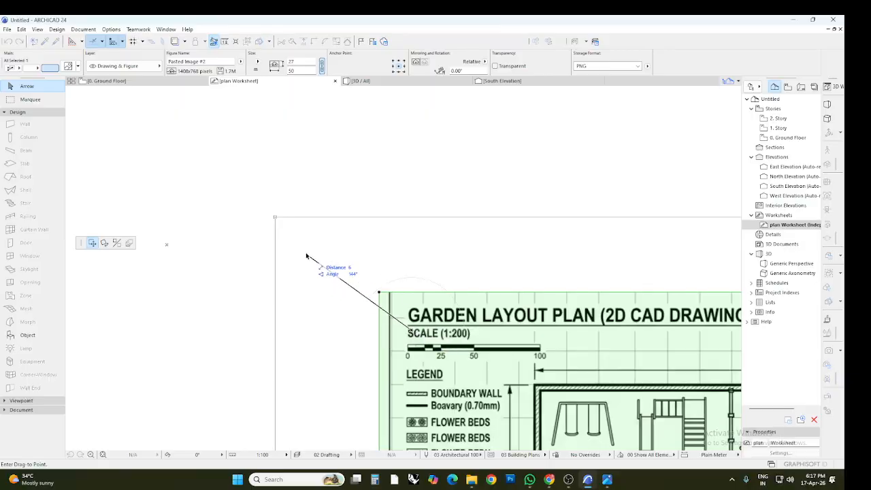
pyautogui.click(183, 155)
pyautogui.scroll(-5, 260, 227)
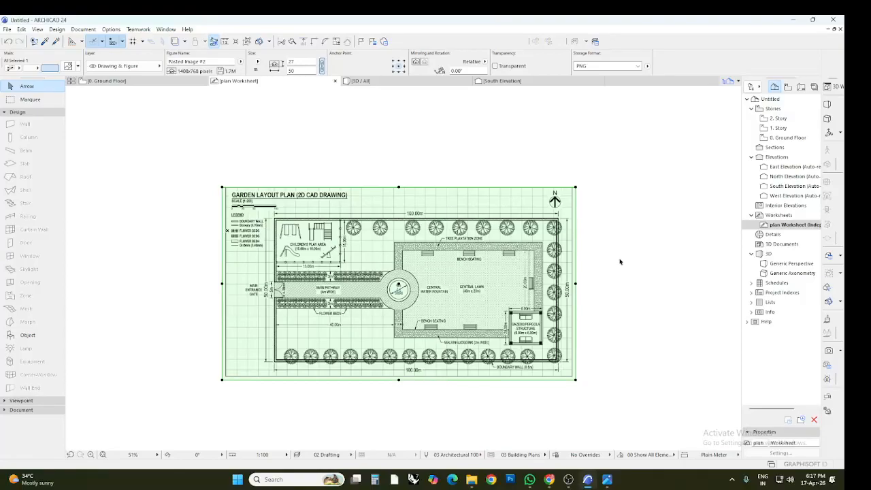
pyautogui.click(619, 262)
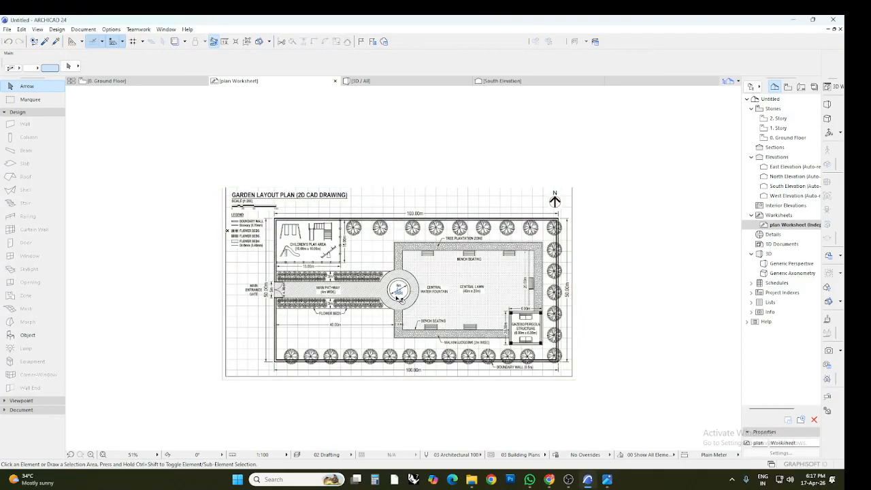
# - Measure the length of the 6m diameter arrow across the central water fountain in the plan image
pyautogui.scroll(6, 398, 298)
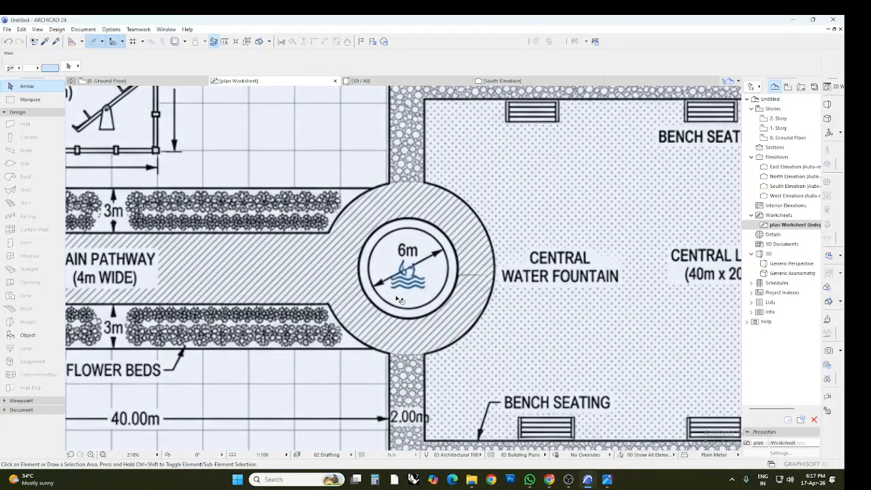
pyautogui.scroll(3, 396, 281)
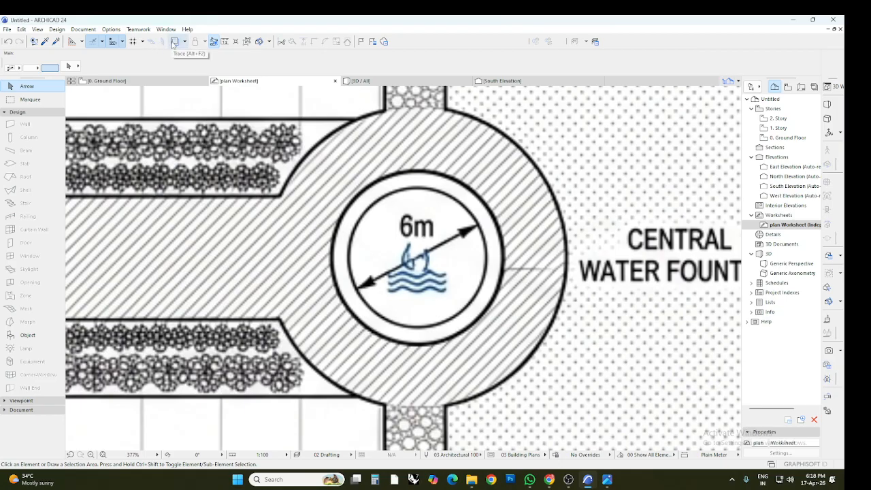
pyautogui.click(224, 43)
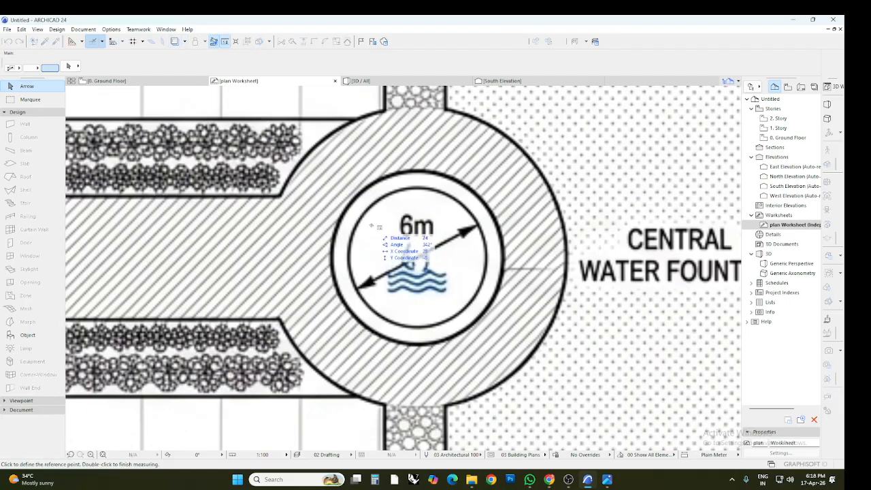
pyautogui.click(356, 288)
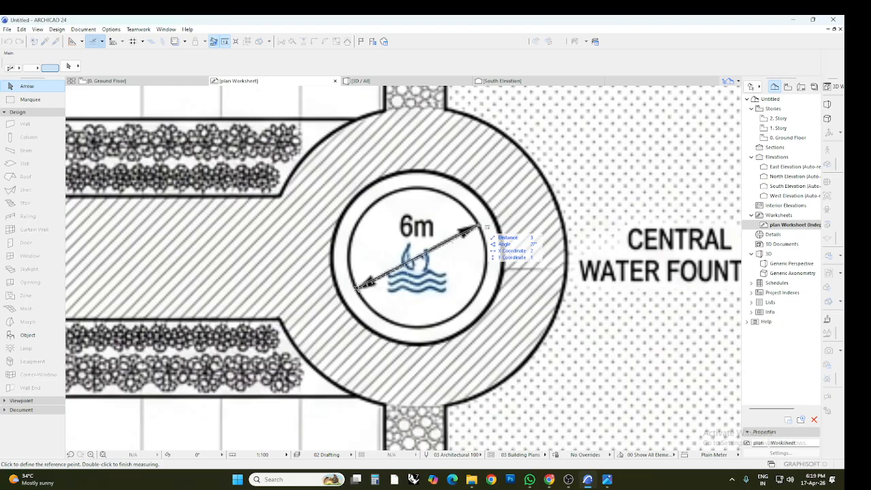
pyautogui.doubleClick(481, 228)
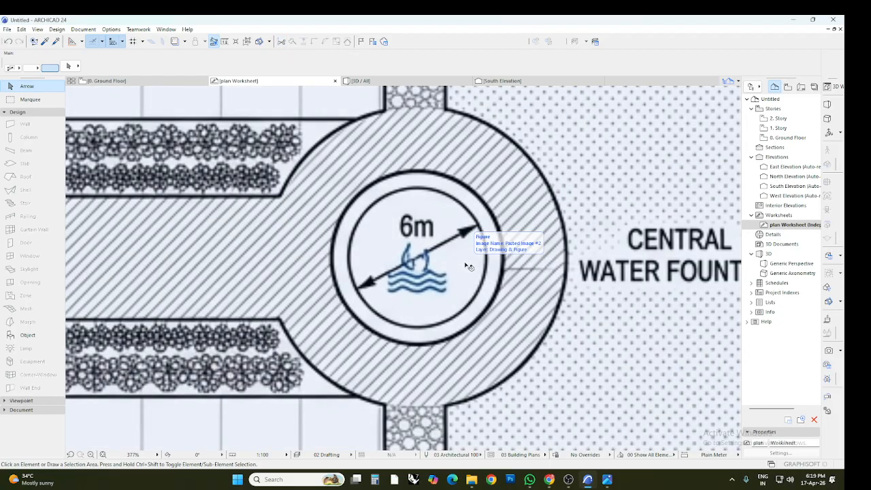
pyautogui.scroll(-5, 468, 266)
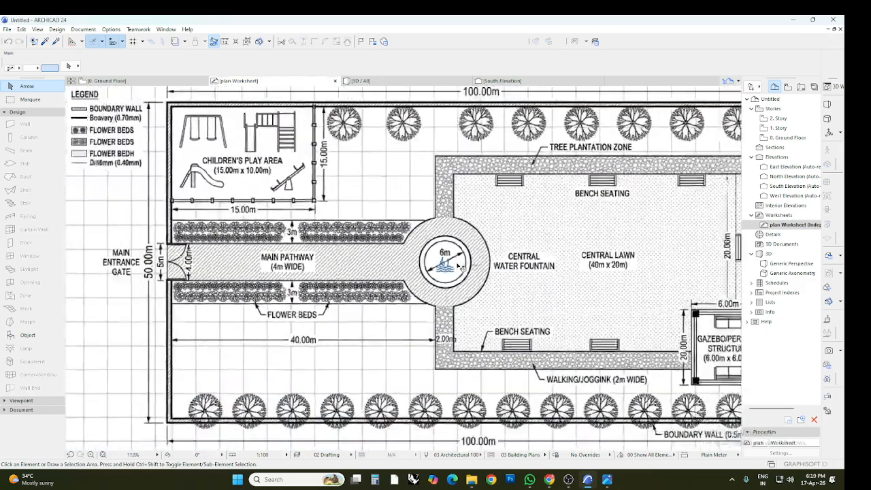
pyautogui.scroll(-3, 461, 266)
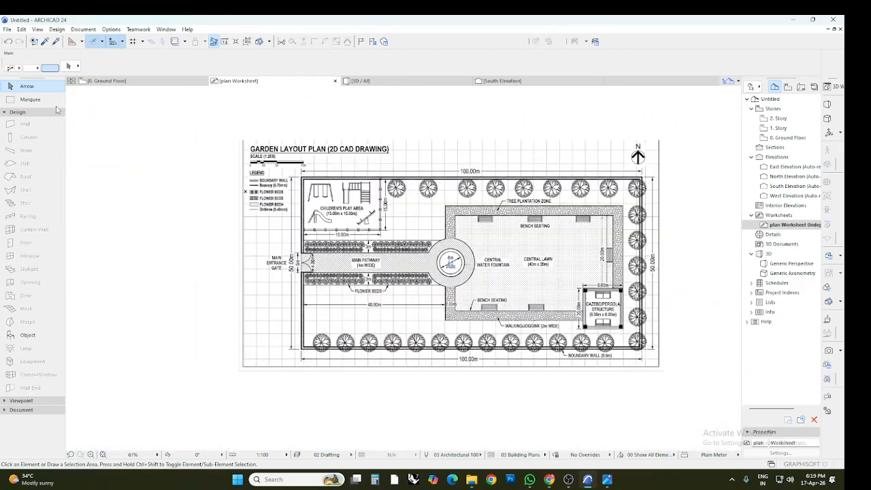
# - Turn on Trace for the Ground Floor plan and show the Trace & Reference palette beside the elevation markers
pyautogui.click(109, 81)
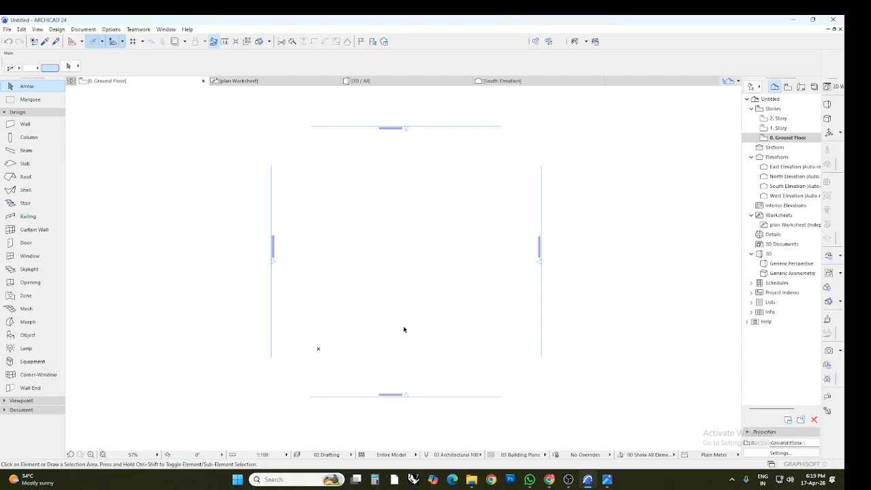
pyautogui.click(175, 43)
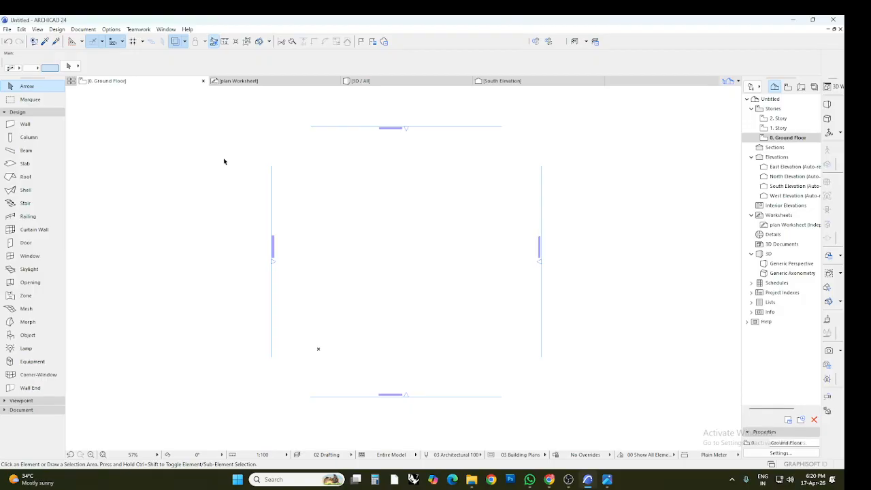
pyautogui.click(184, 42)
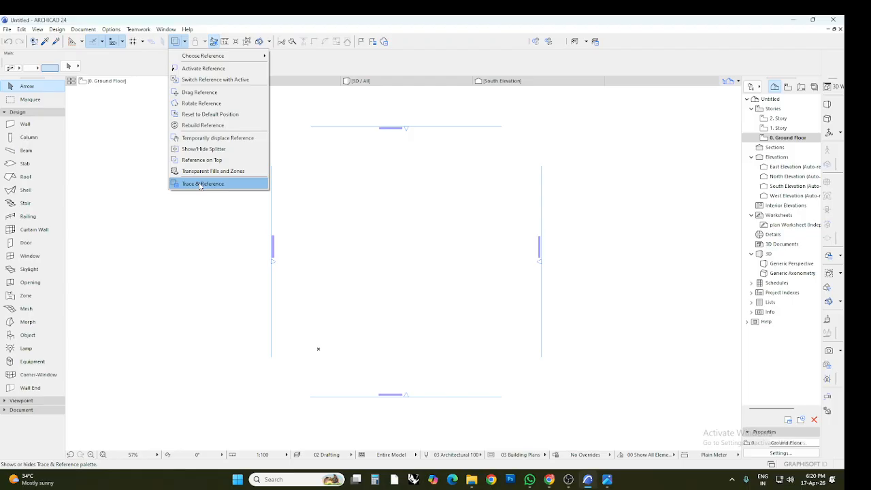
pyautogui.click(200, 184)
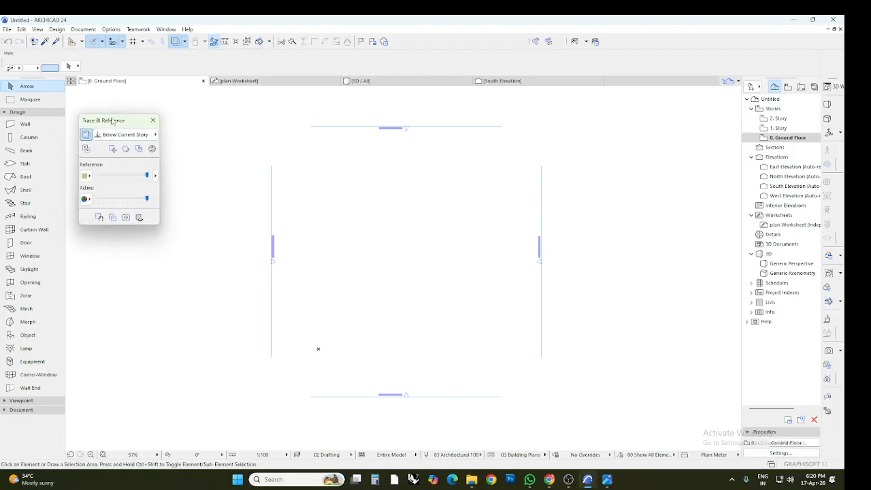
pyautogui.moveTo(112, 120); pyautogui.dragTo(149, 125)
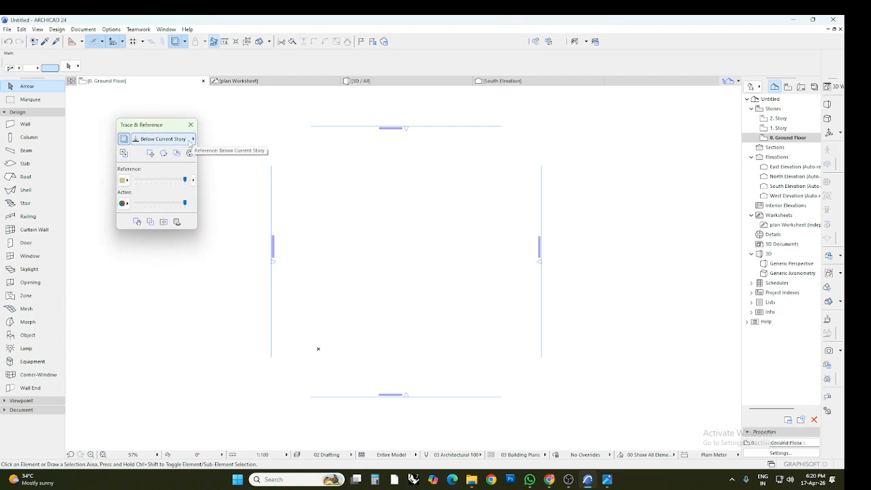
# - Browse for a trace reference and choose the independent plan worksheet for the Ground Floor
pyautogui.click(190, 142)
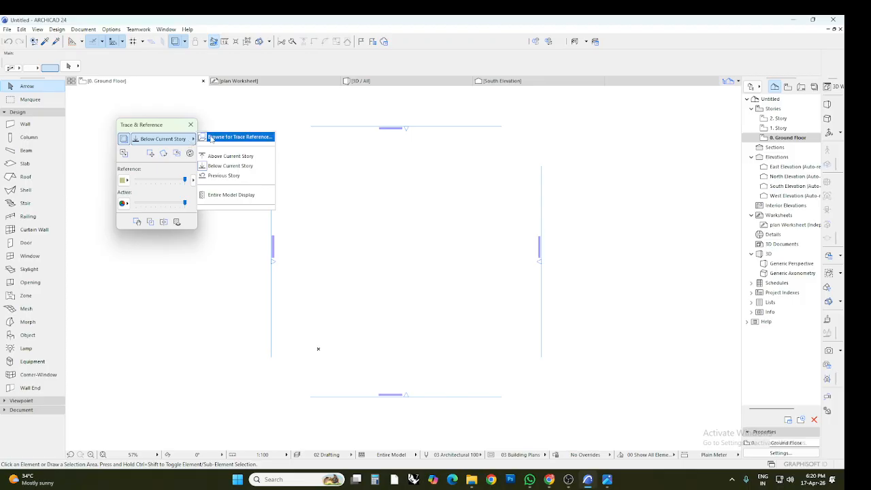
pyautogui.click(215, 137)
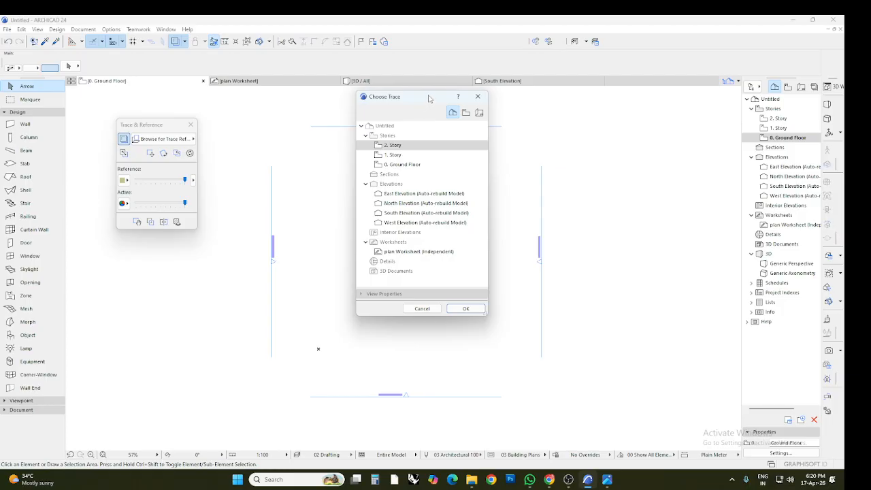
pyautogui.moveTo(429, 99); pyautogui.dragTo(623, 116)
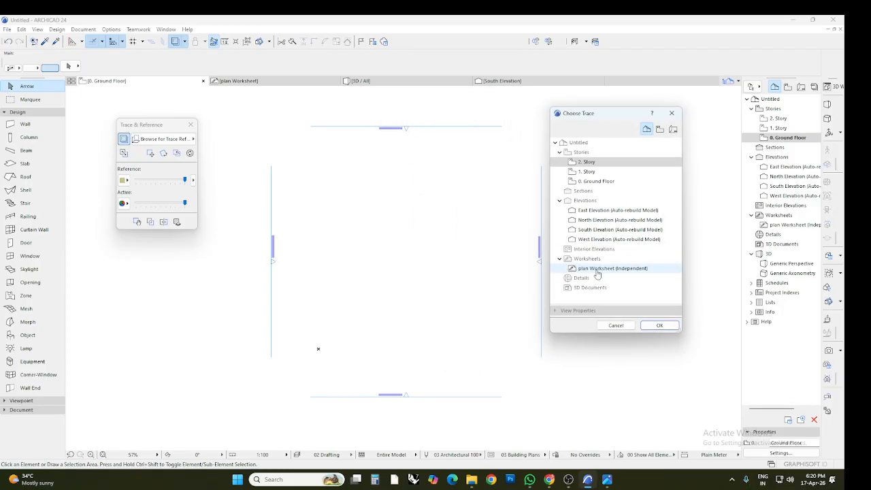
pyautogui.click(596, 269)
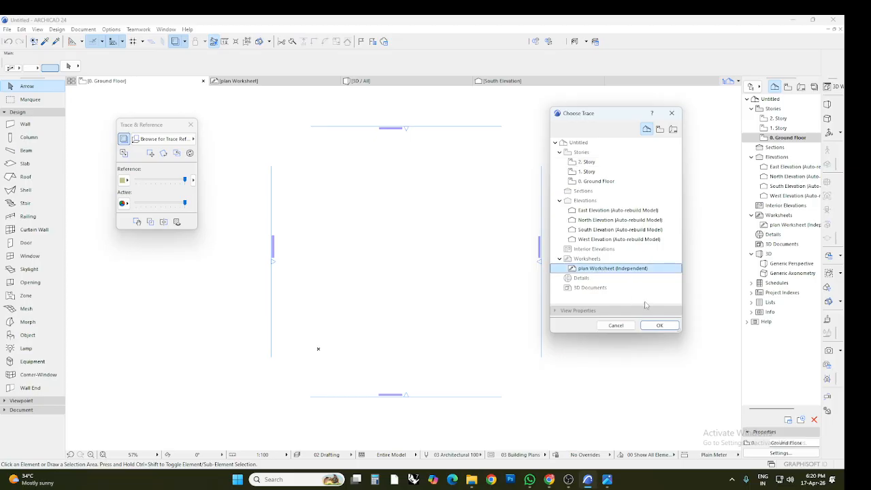
pyautogui.click(656, 325)
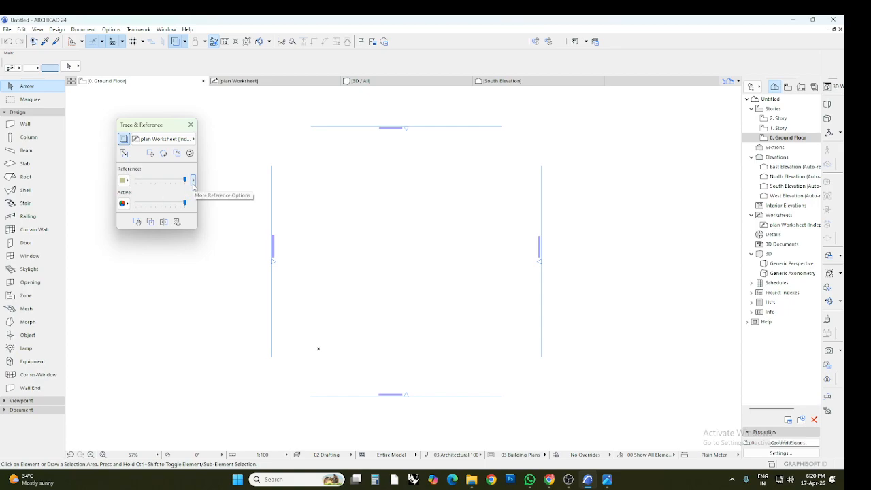
# - Make all element types visible in the plan worksheet's trace reference
pyautogui.click(194, 181)
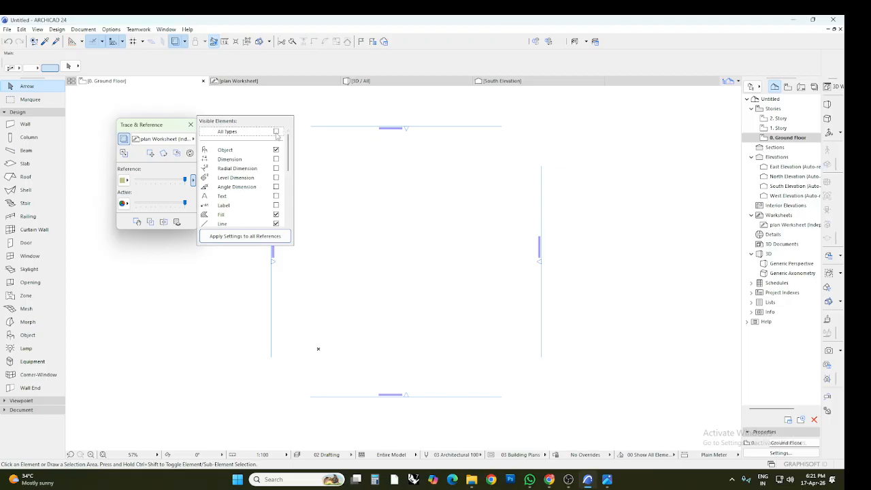
pyautogui.click(276, 131)
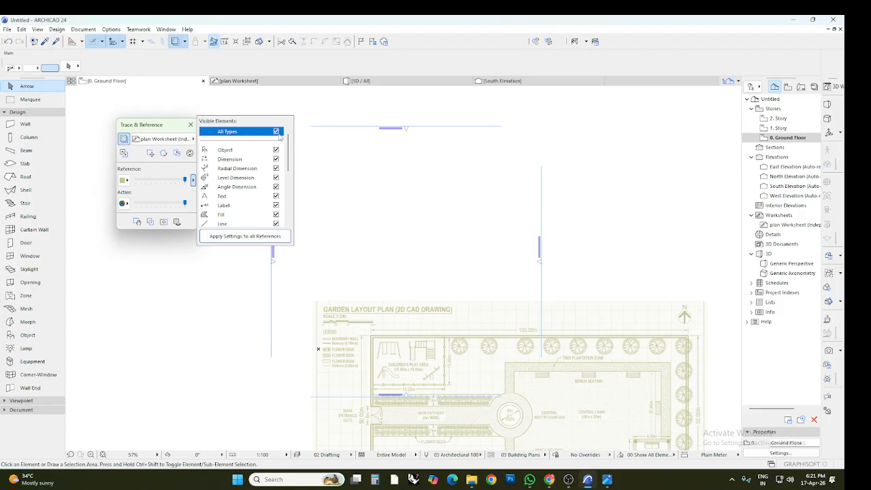
pyautogui.click(172, 131)
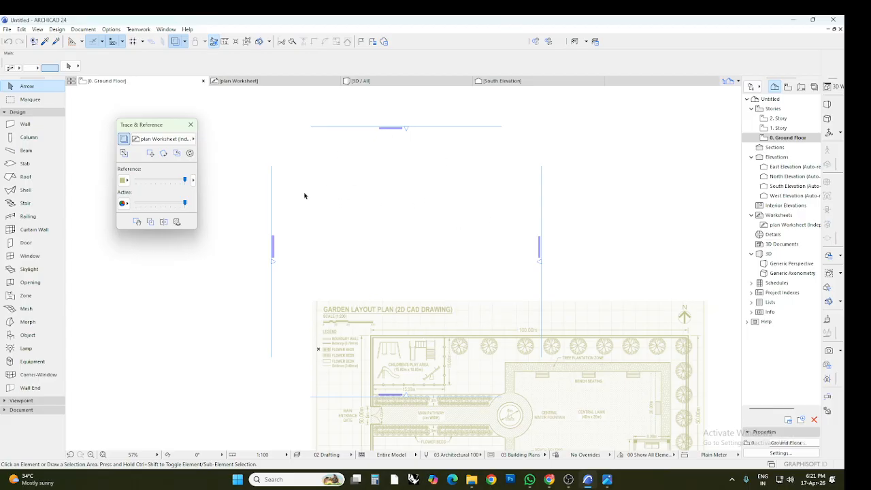
# - Drag the trace reference up and left to sit between the Ground Floor's elevation markers, and rebuild it
pyautogui.click(150, 157)
pyautogui.click(455, 354)
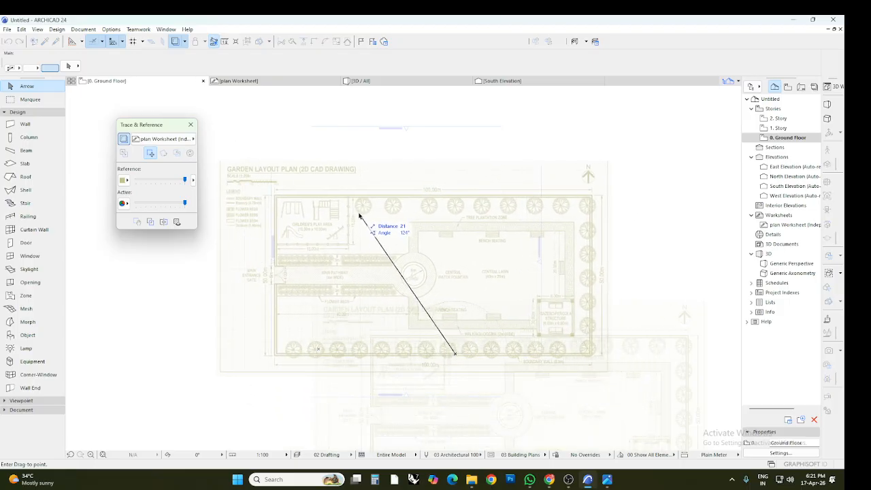
pyautogui.click(359, 216)
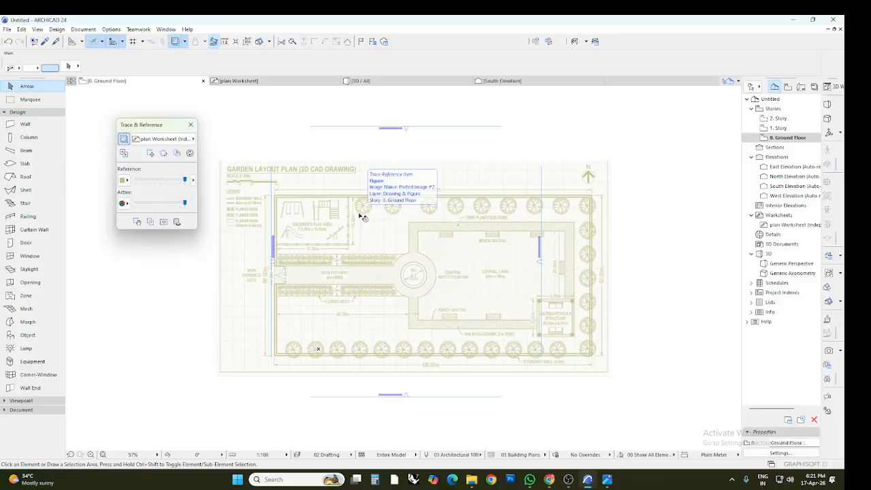
pyautogui.click(190, 154)
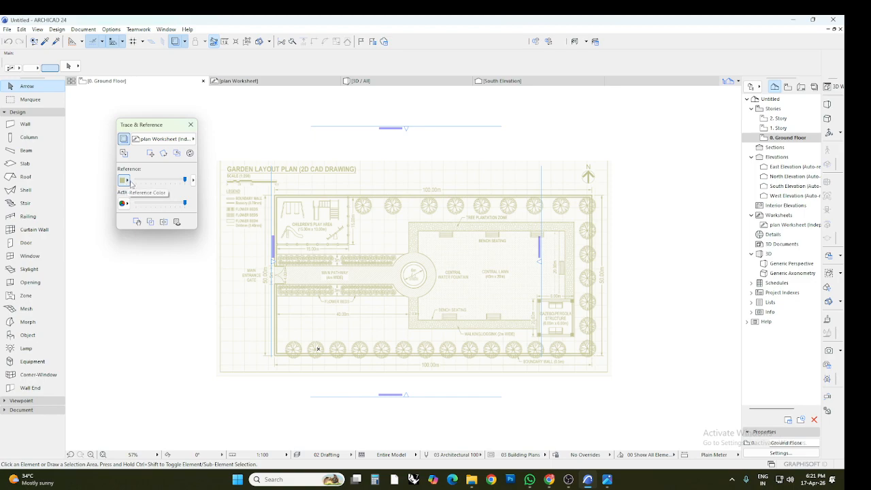
# - Try red for the trace reference, set it to Original Color, and lower its intensity to about two thirds
pyautogui.click(125, 181)
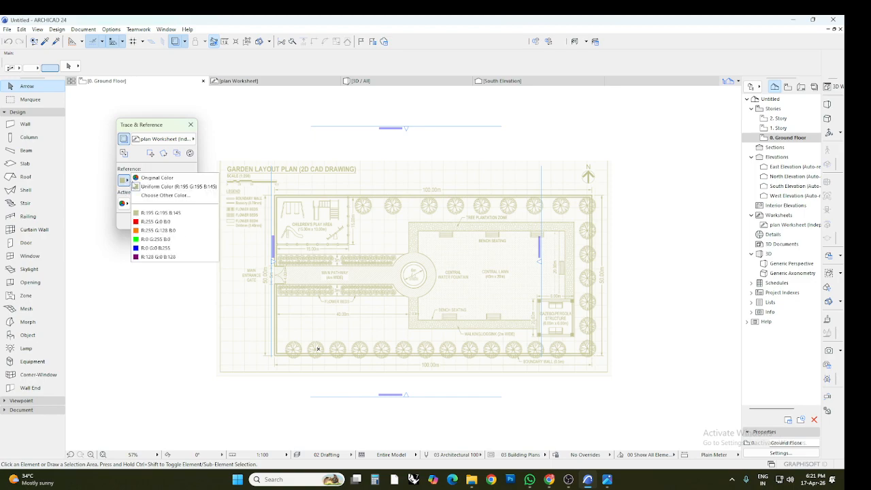
pyautogui.click(145, 222)
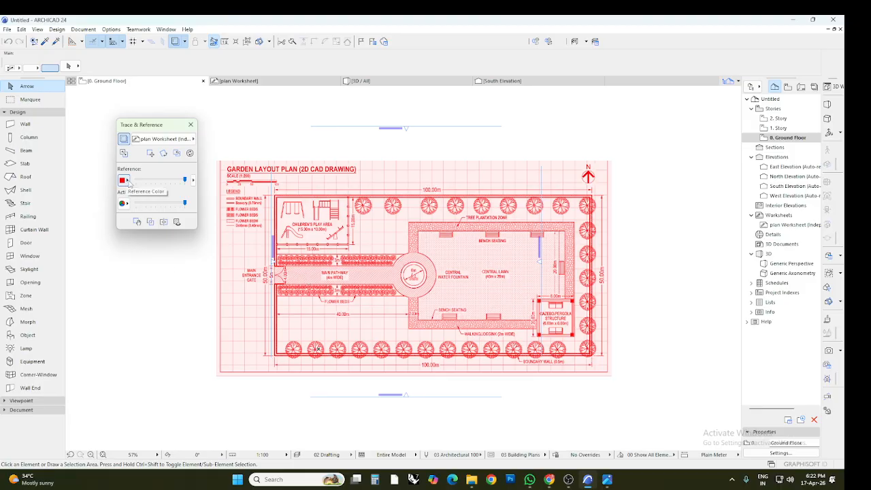
pyautogui.click(126, 181)
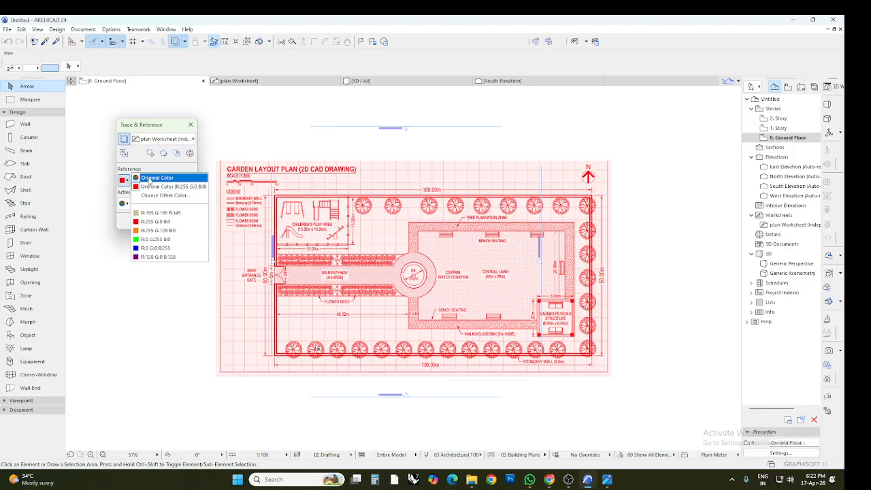
pyautogui.click(149, 179)
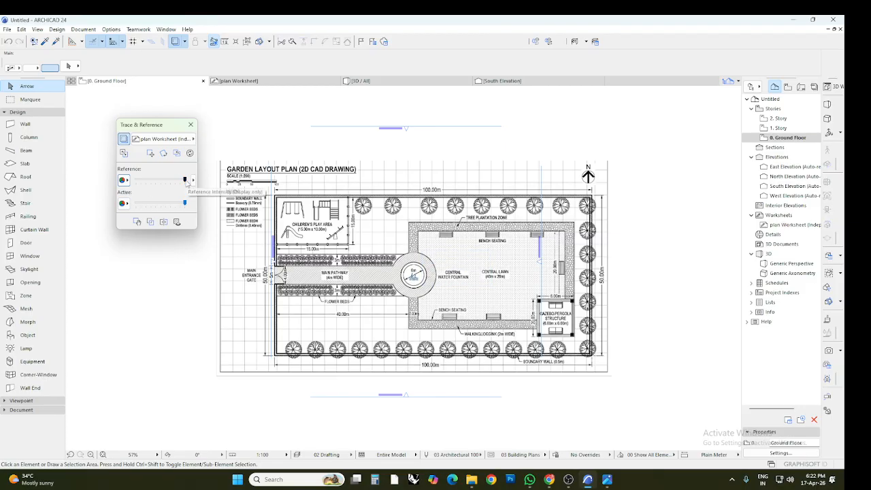
pyautogui.moveTo(184, 180)
pyautogui.mouseDown()
pyautogui.moveTo(137, 183)
pyautogui.moveTo(181, 180)
pyautogui.moveTo(156, 181)
pyautogui.moveTo(166, 181)
pyautogui.mouseUp()
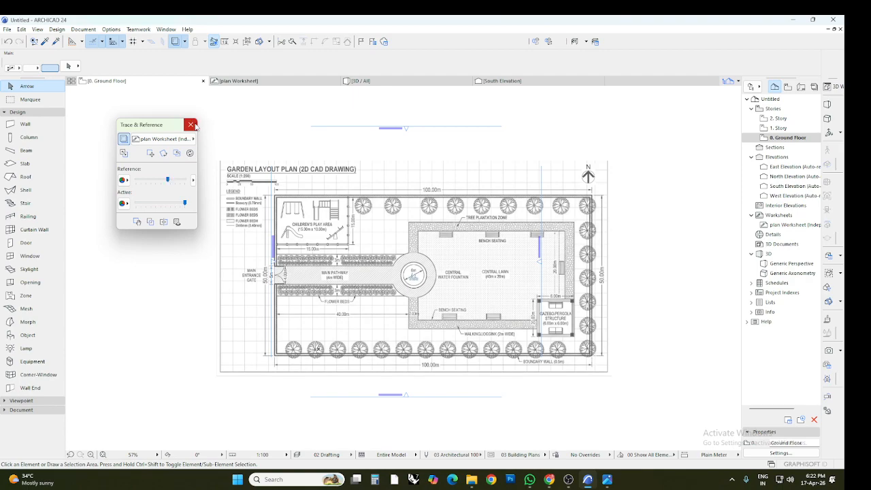
pyautogui.click(193, 125)
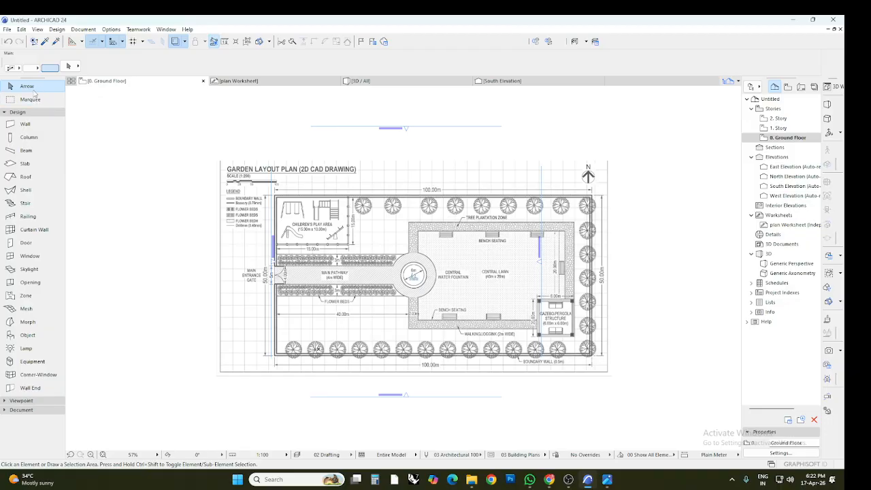
# - Try to select the traced garden plan on the Ground Floor with a selection rectangle over its legend
pyautogui.click(246, 230)
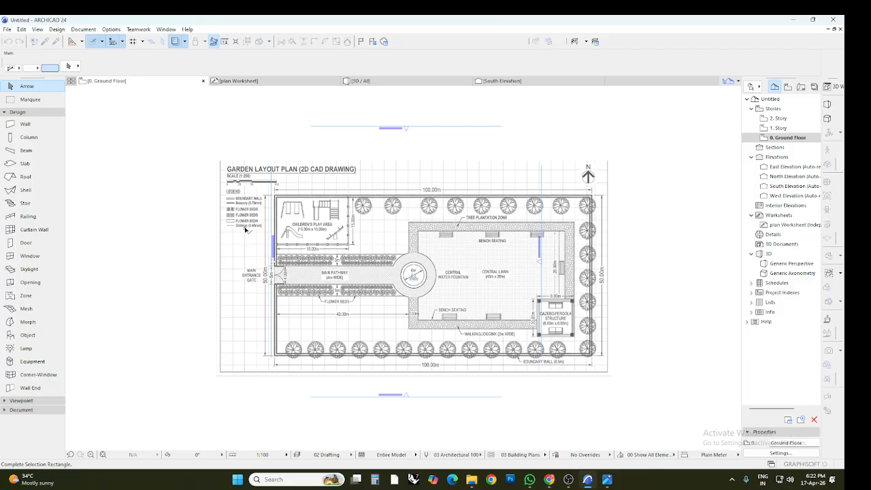
pyautogui.click(259, 242)
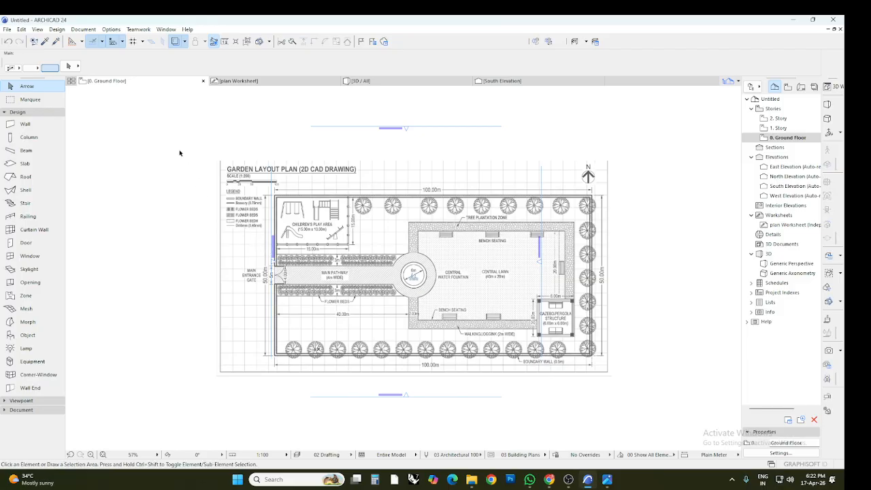
pyautogui.click(166, 132)
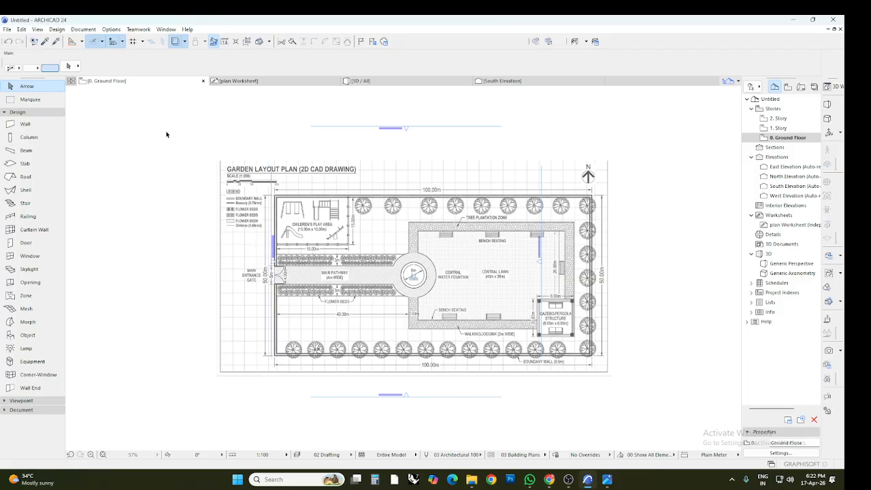
# - Try selecting the traced plan and the South Elevation marker below it with selection rectangles, clearing each selection
pyautogui.click(618, 378)
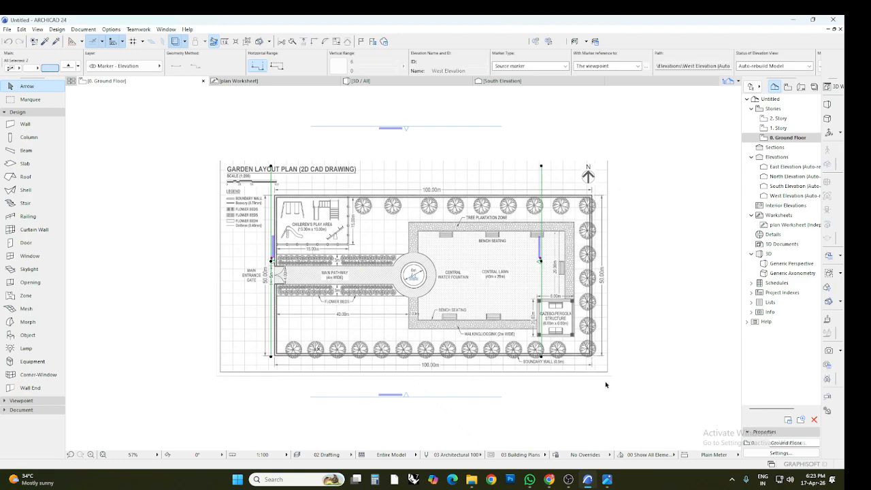
pyautogui.press('Escape')
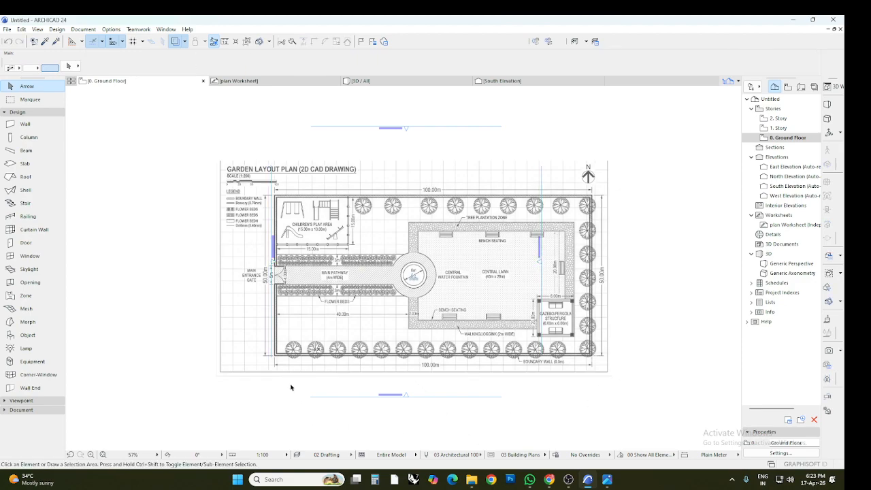
pyautogui.click(291, 385)
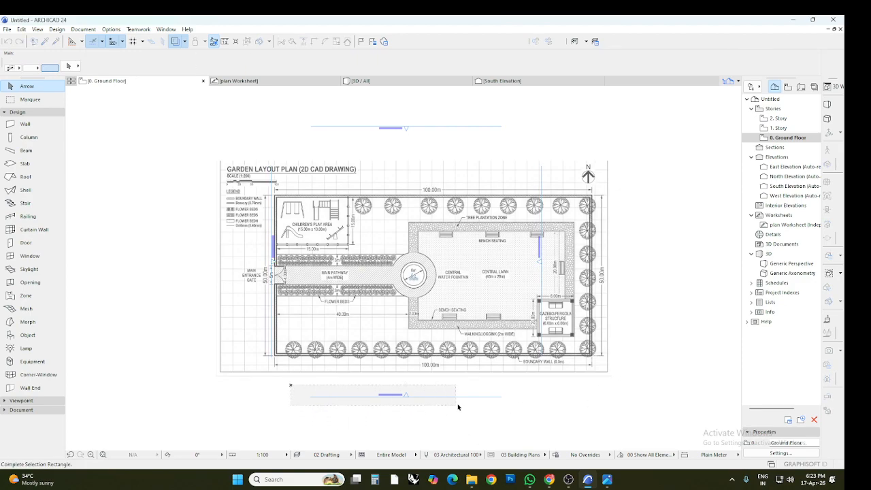
pyautogui.click(521, 406)
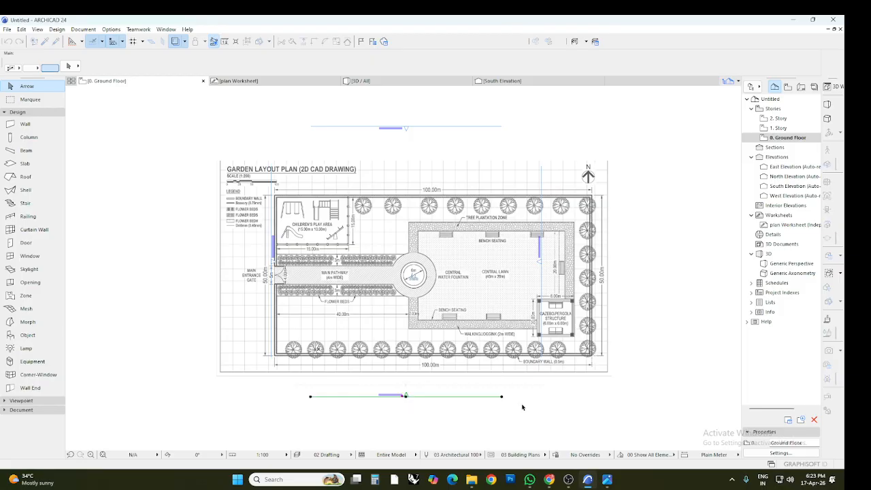
pyautogui.press('Escape')
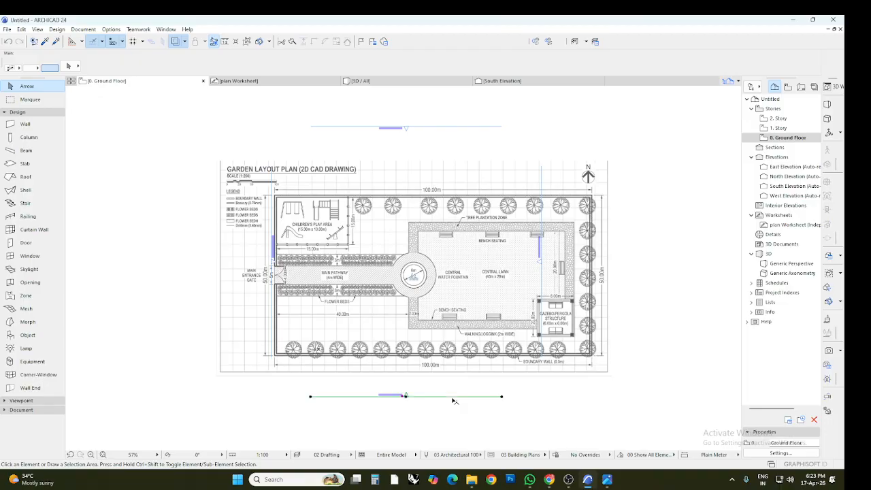
pyautogui.click(455, 397)
pyautogui.press('Escape')
# - Delete the East Elevation marker from the Ground Floor together with its viewpoint
pyautogui.click(541, 255)
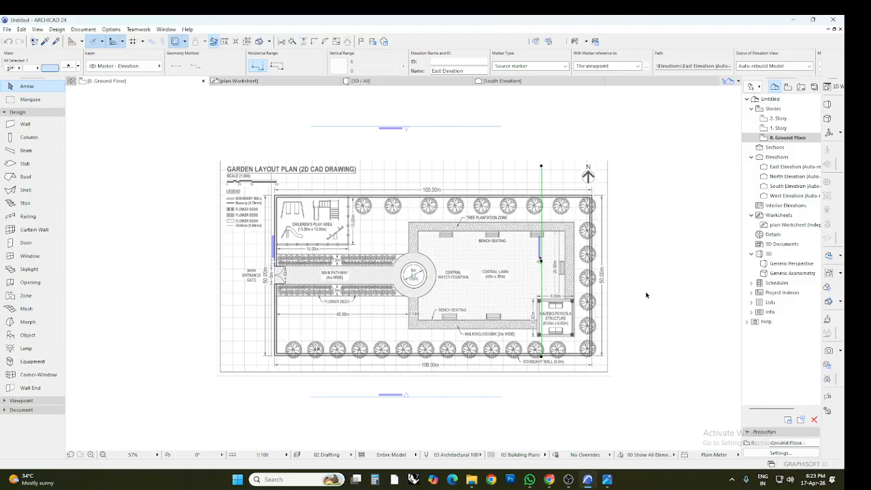
pyautogui.press('Delete')
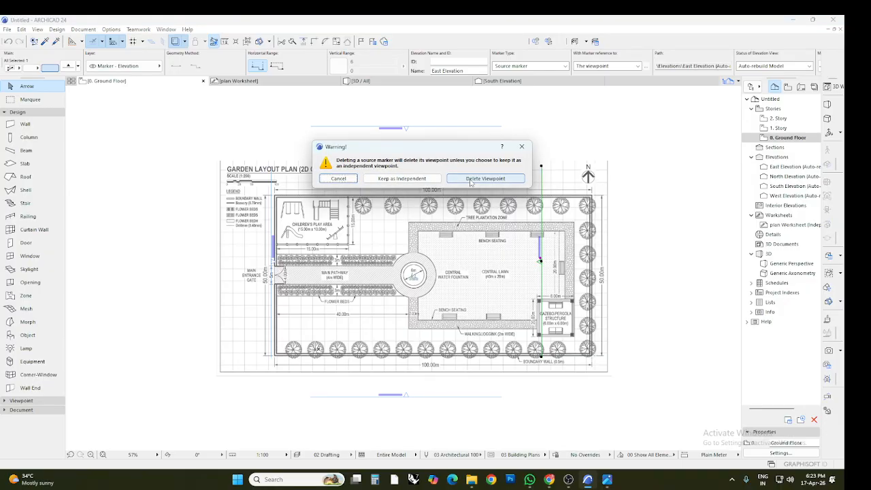
pyautogui.click(470, 181)
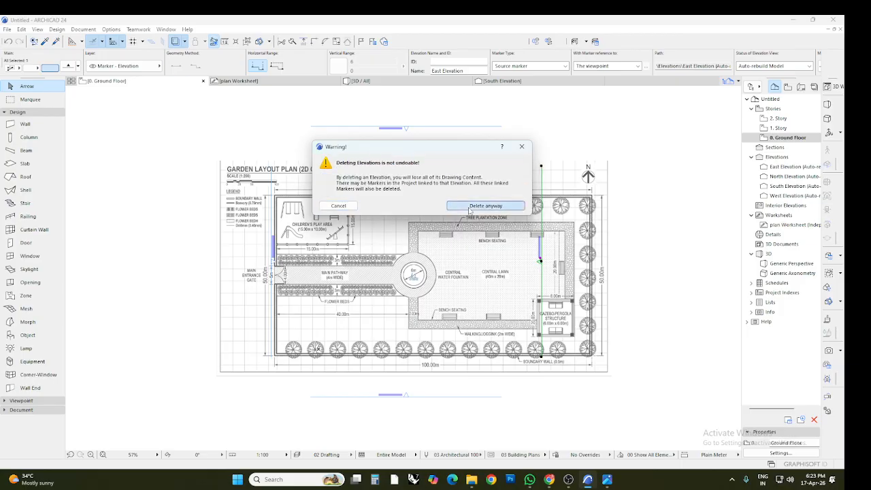
pyautogui.click(470, 206)
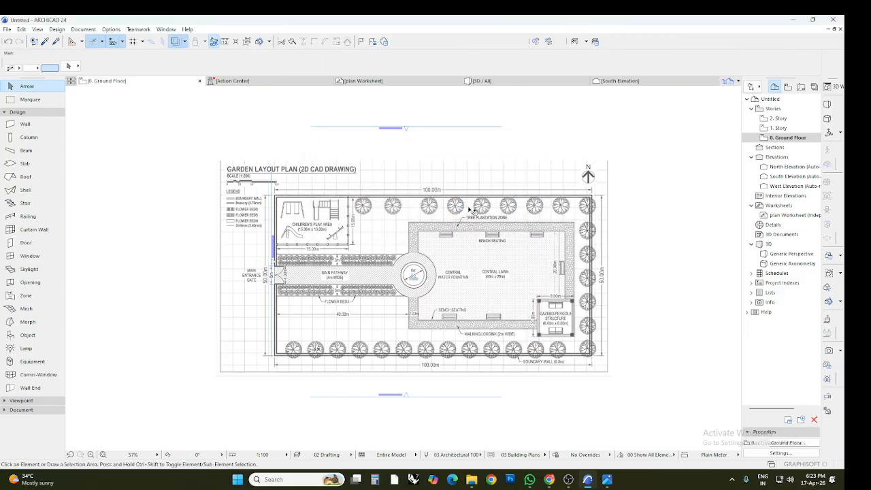
# - Delete the West Elevation marker beside the entrance gate together with its viewpoint
pyautogui.click(272, 247)
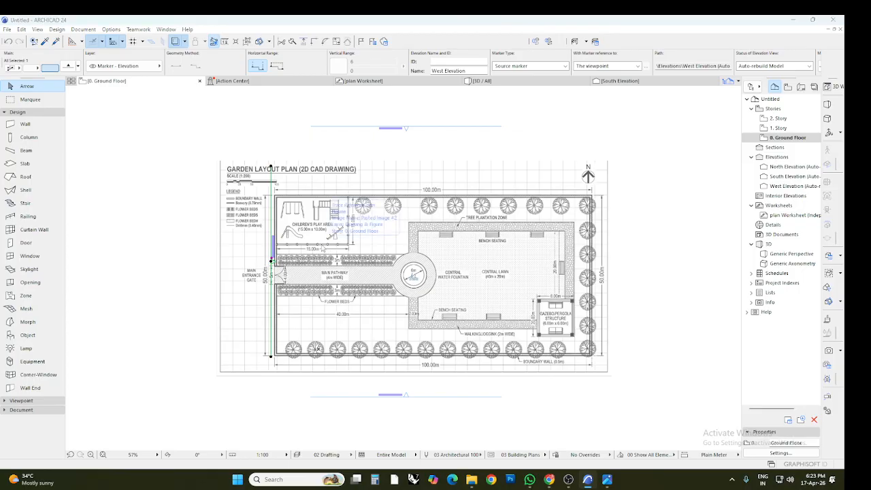
pyautogui.press('Delete')
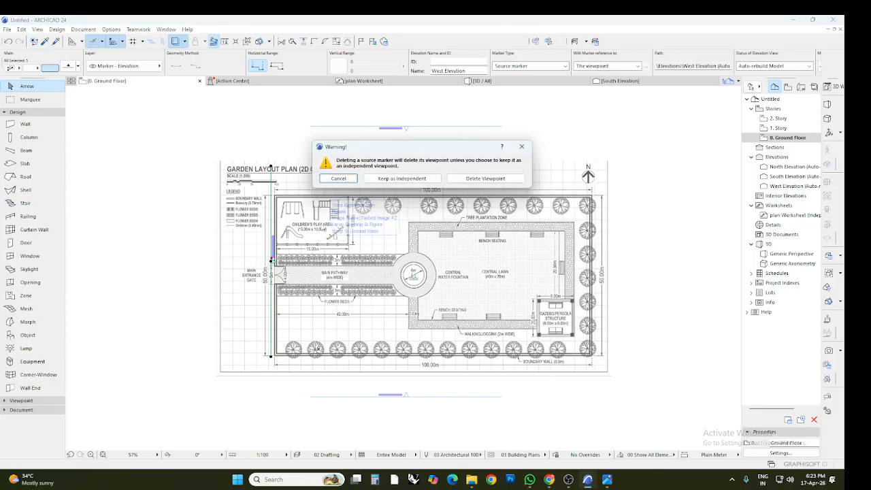
pyautogui.click(466, 179)
pyautogui.click(474, 207)
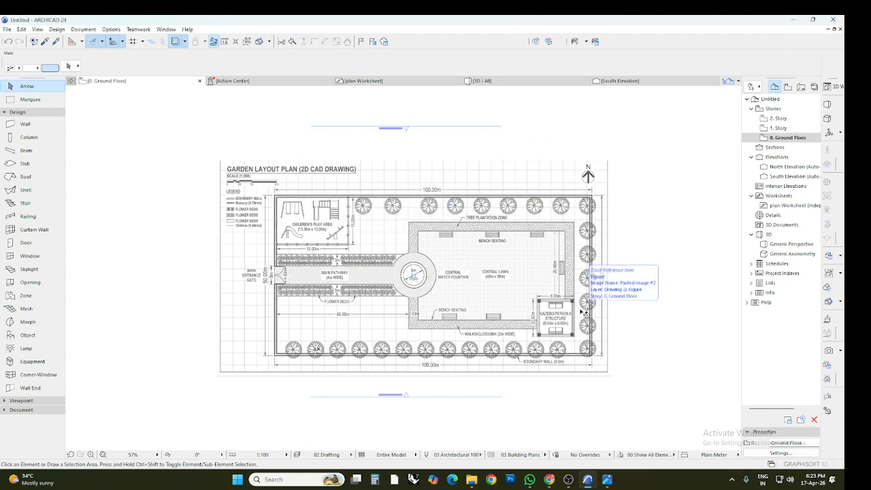
# - Undo the deletions of the West and East Elevation markers and leave no marker selected
pyautogui.hotkey('ctrl', 'z')
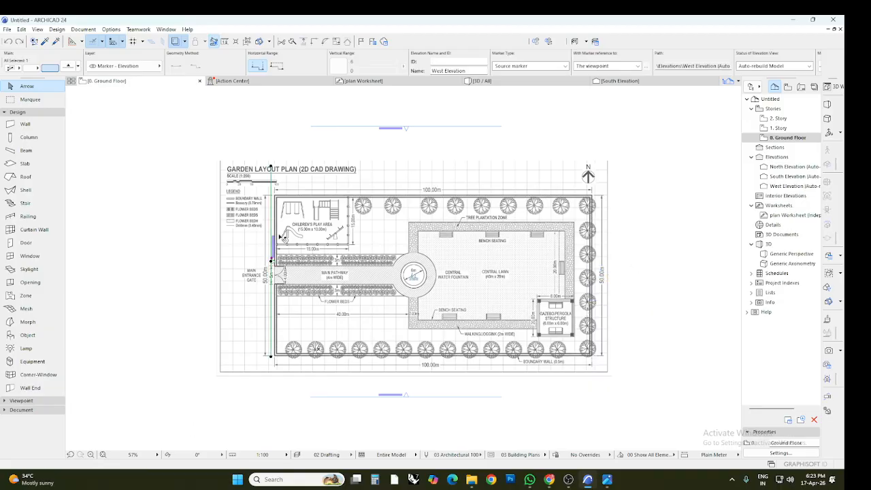
pyautogui.hotkey('ctrl', 'z')
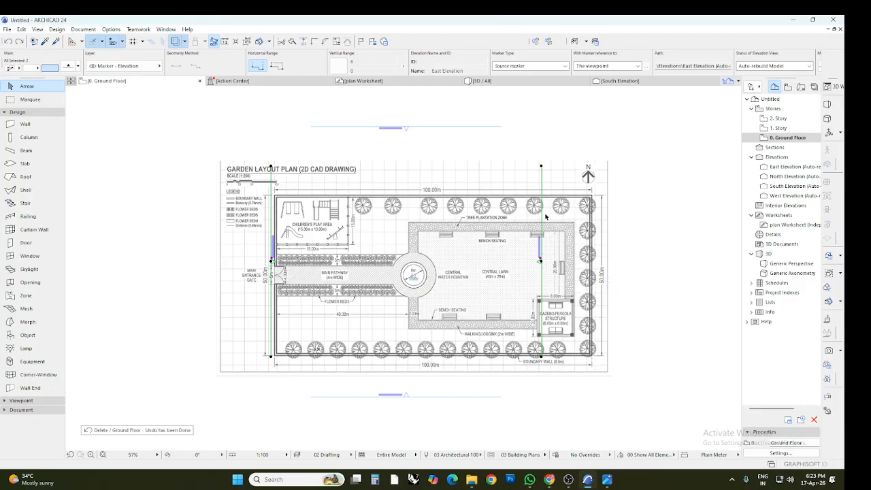
pyautogui.press('Escape')
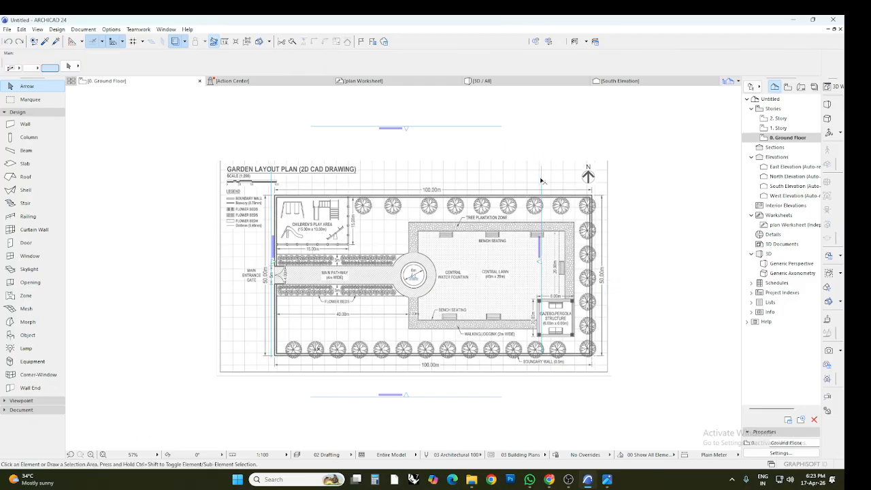
pyautogui.click(541, 251)
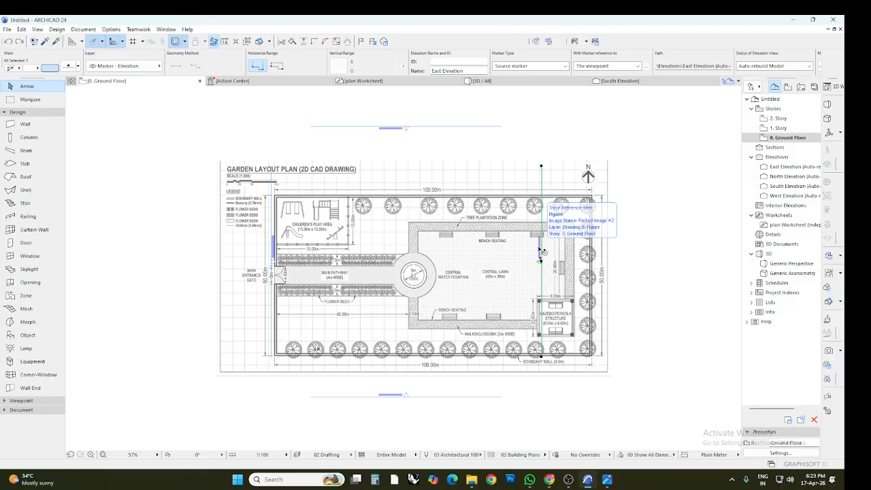
pyautogui.click(171, 148)
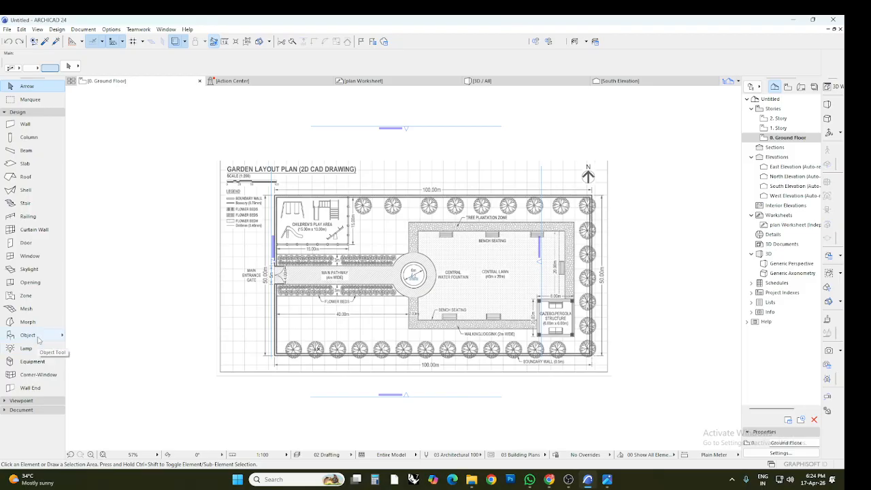
# - Draw a rectangular wall along the garden plan's outer boundary, from its northwest corner to its southeast corner
pyautogui.click(25, 124)
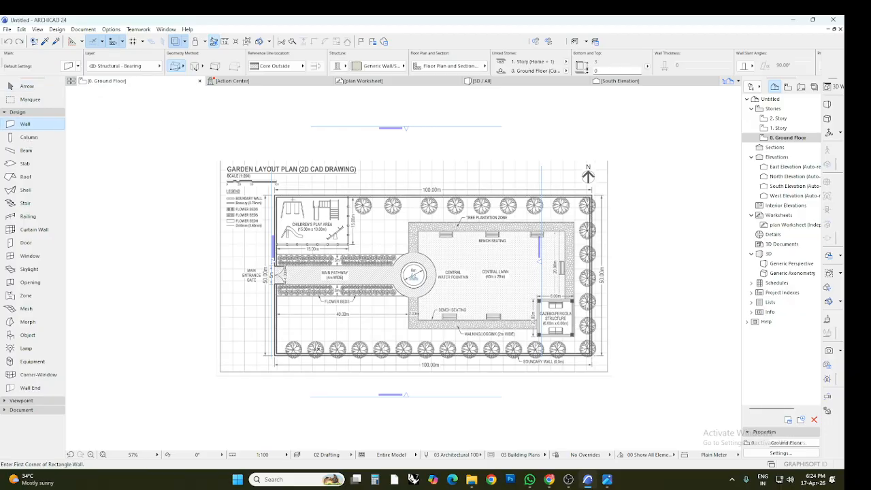
pyautogui.scroll(2, 317, 348)
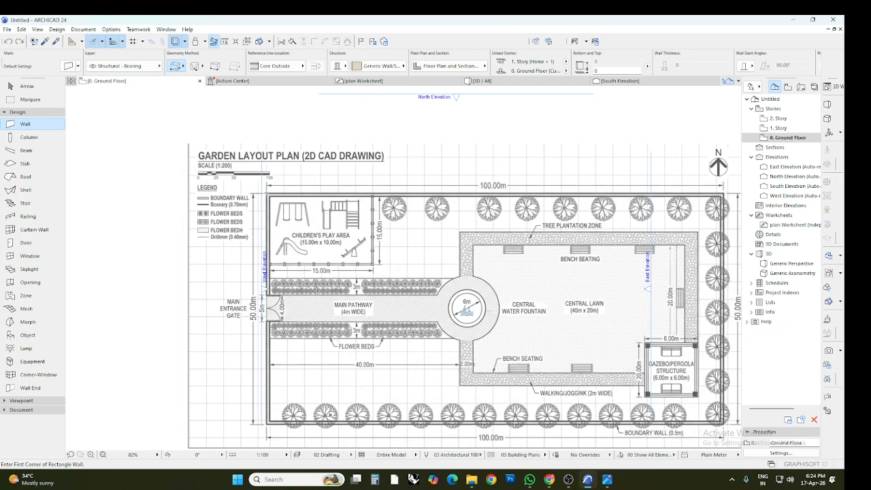
pyautogui.click(265, 194)
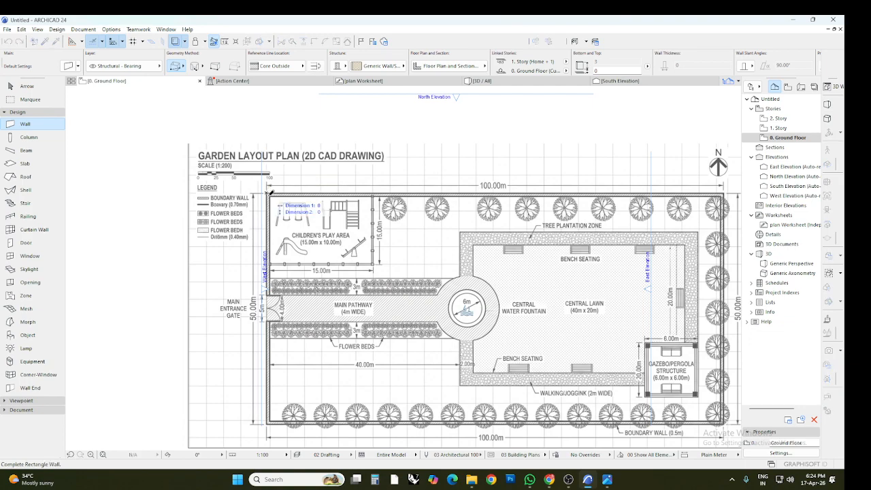
pyautogui.click(725, 419)
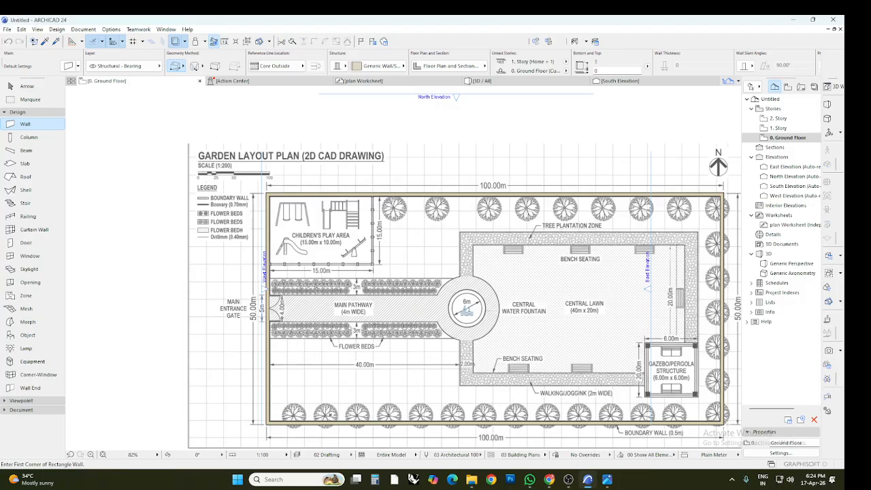
# - Close the Action Center and check the boundary wall in 3D before returning to the Ground Floor plan
pyautogui.click(199, 81)
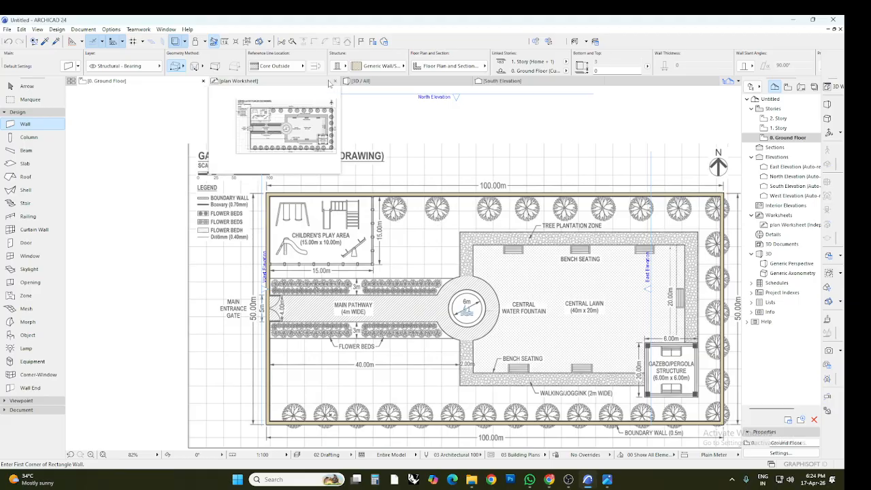
pyautogui.click(357, 83)
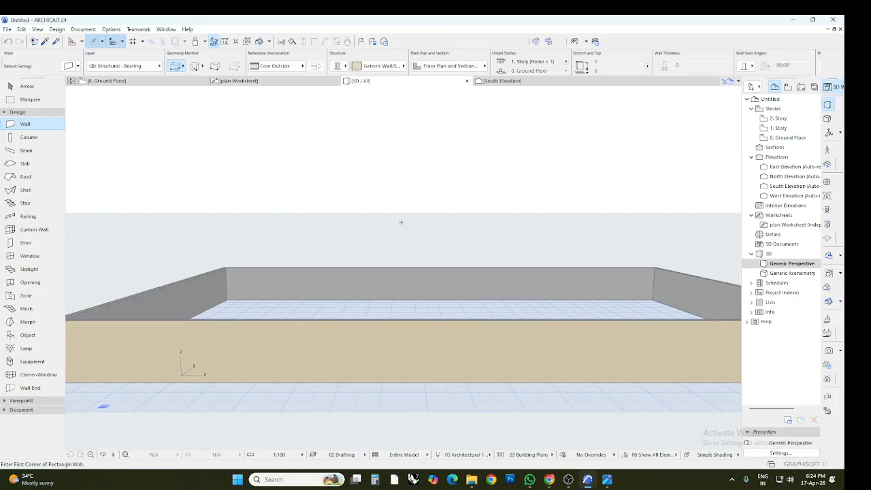
pyautogui.click(180, 82)
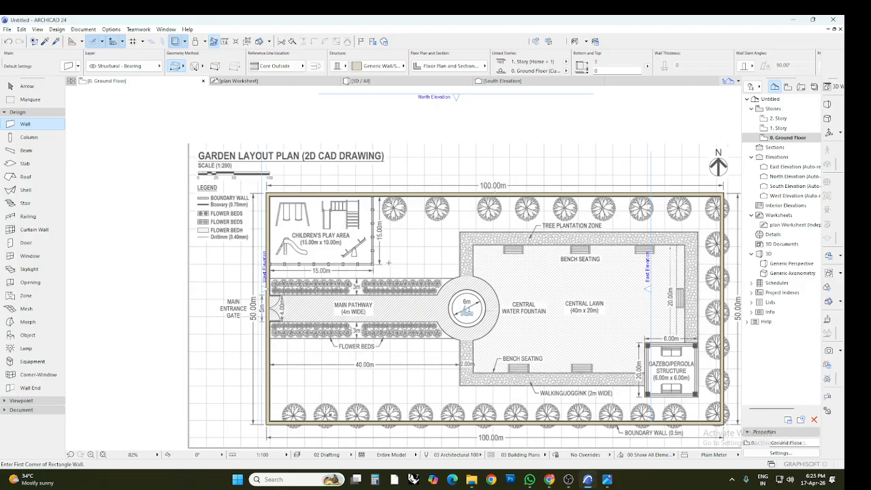
# - Place a column in the west boundary wall at each end of the main entrance gate and check both in 3D
pyautogui.click(42, 138)
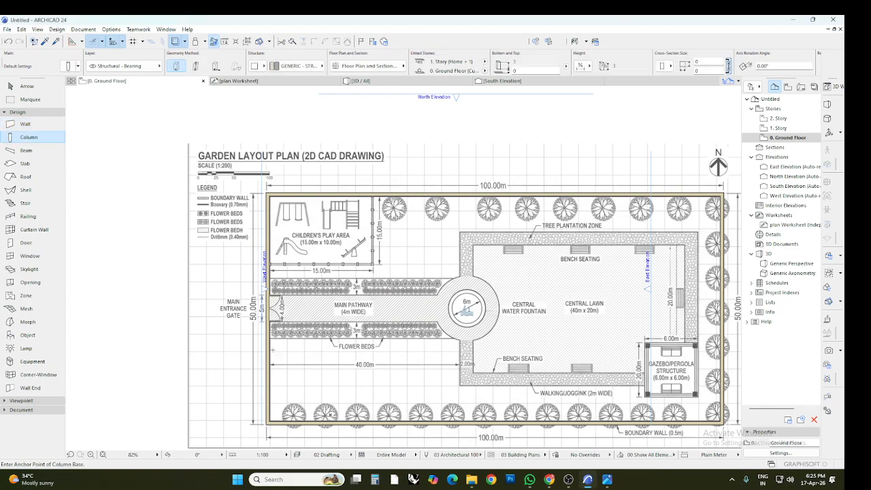
pyautogui.scroll(5, 272, 348)
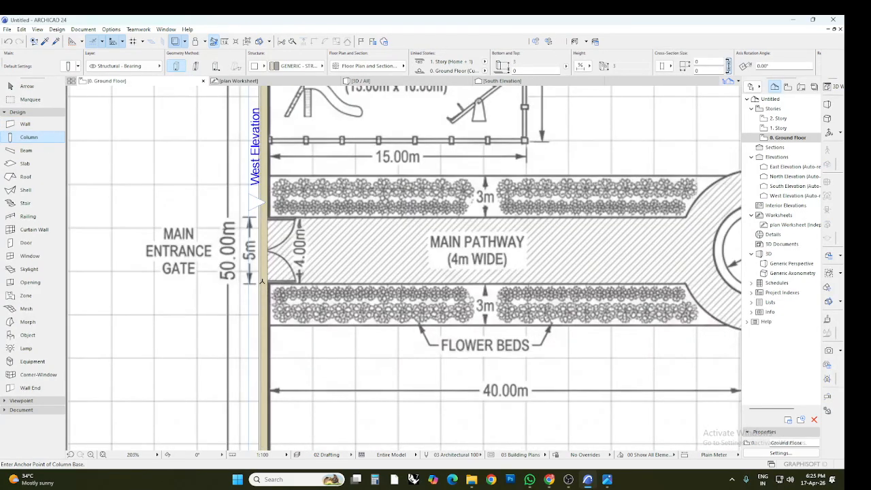
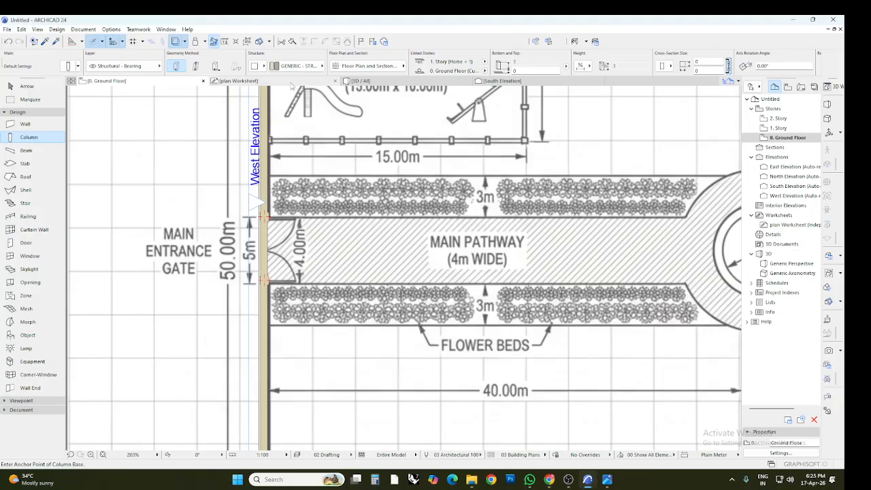
pyautogui.click(361, 81)
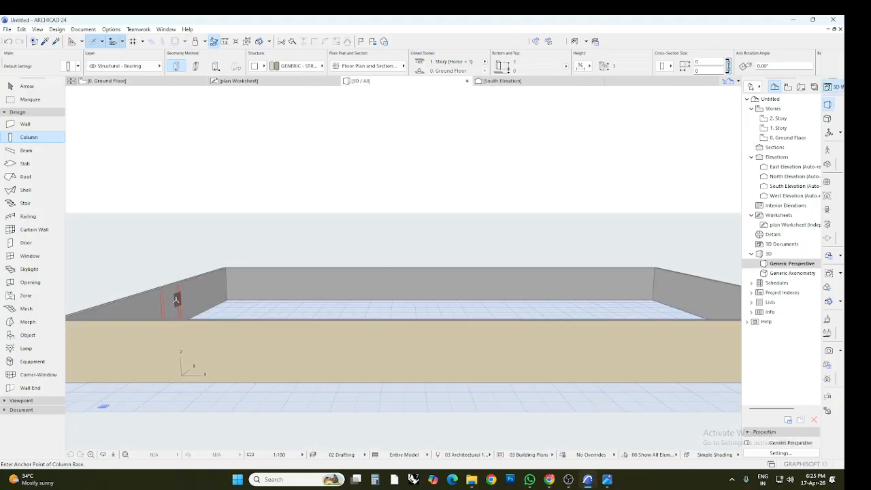
pyautogui.click(175, 83)
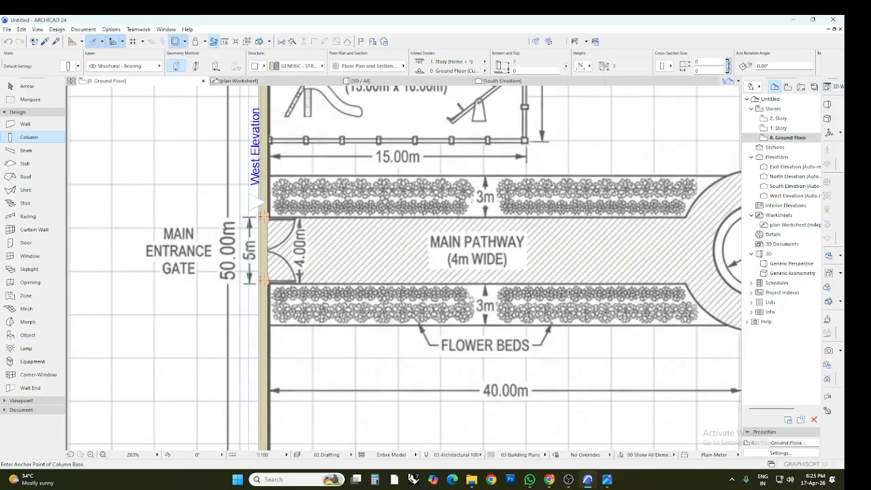
# - Draw a closed chain of beams around the gazebo/pergola outline, corner to corner, near the plan's southeast corner
pyautogui.click(27, 151)
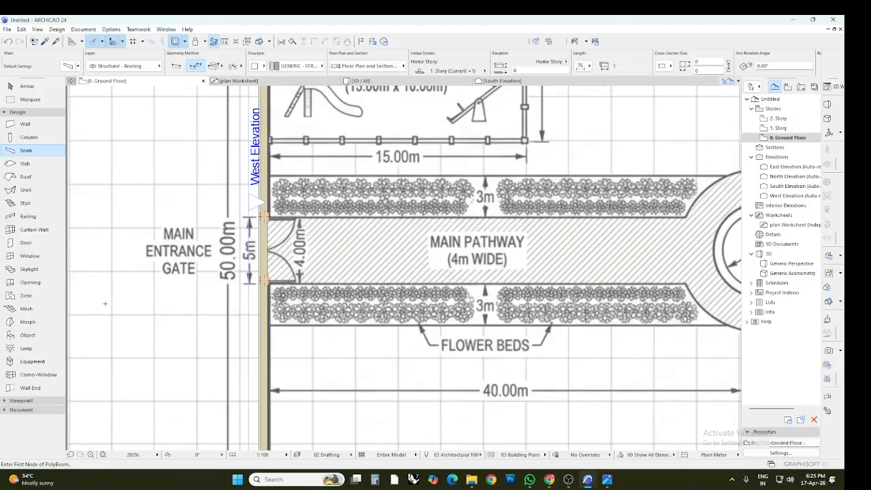
pyautogui.press('Escape')
pyautogui.scroll(-5, 144, 225)
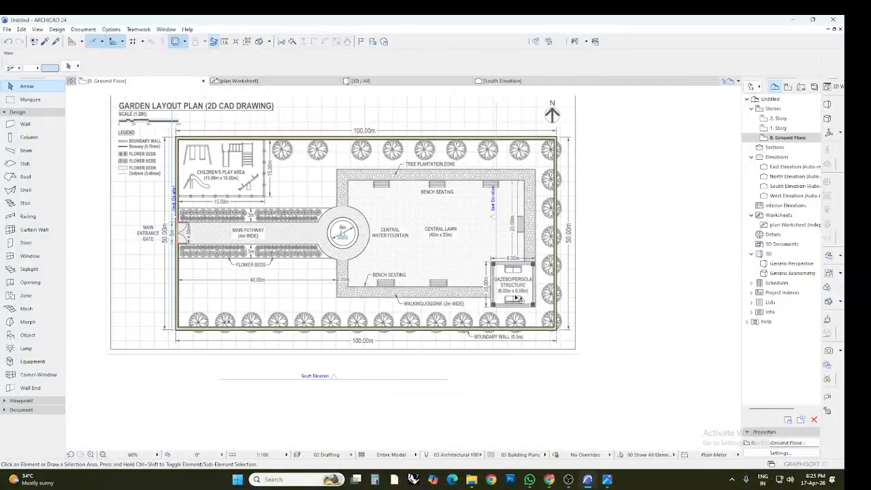
pyautogui.scroll(3, 519, 300)
pyautogui.scroll(3, 518, 299)
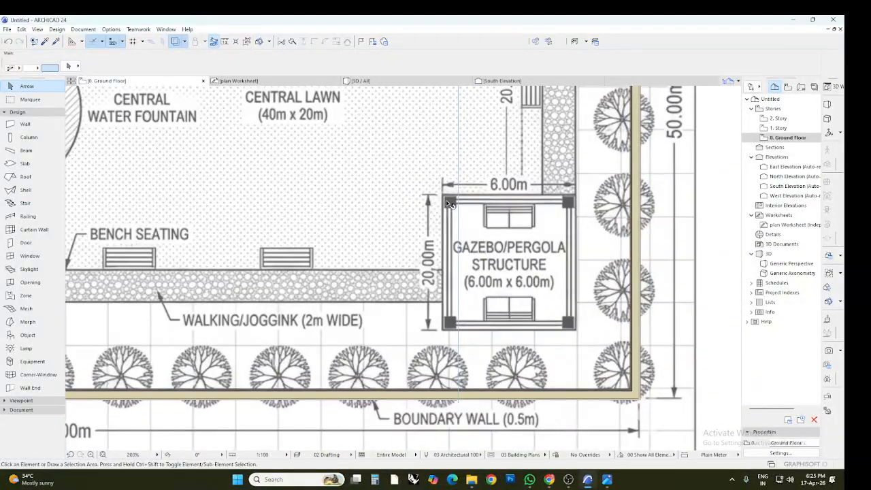
pyautogui.click(14, 150)
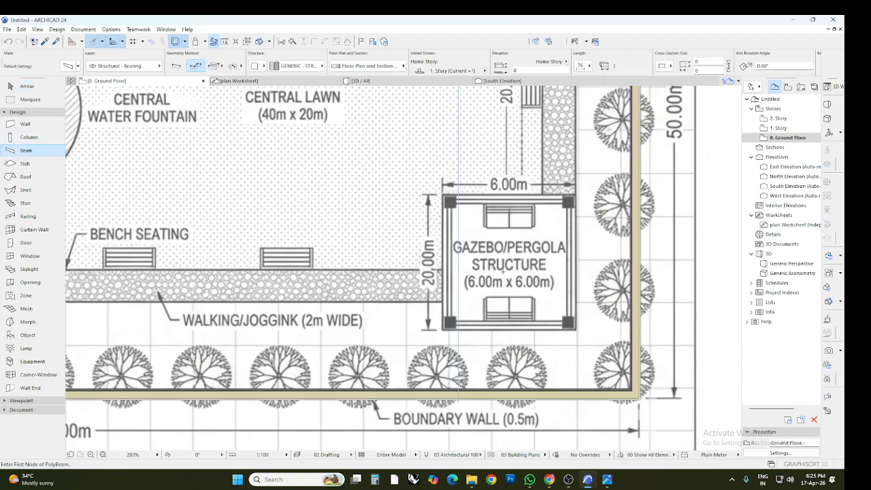
pyautogui.click(449, 200)
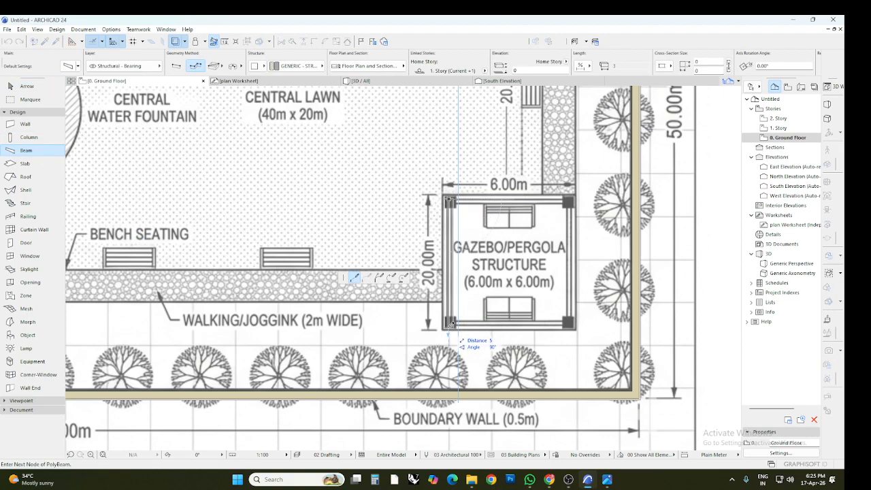
pyautogui.click(449, 322)
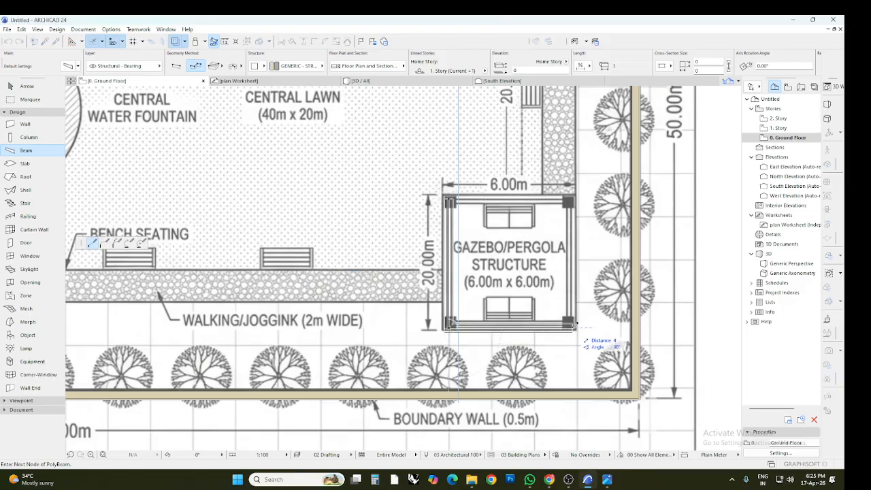
pyautogui.click(575, 325)
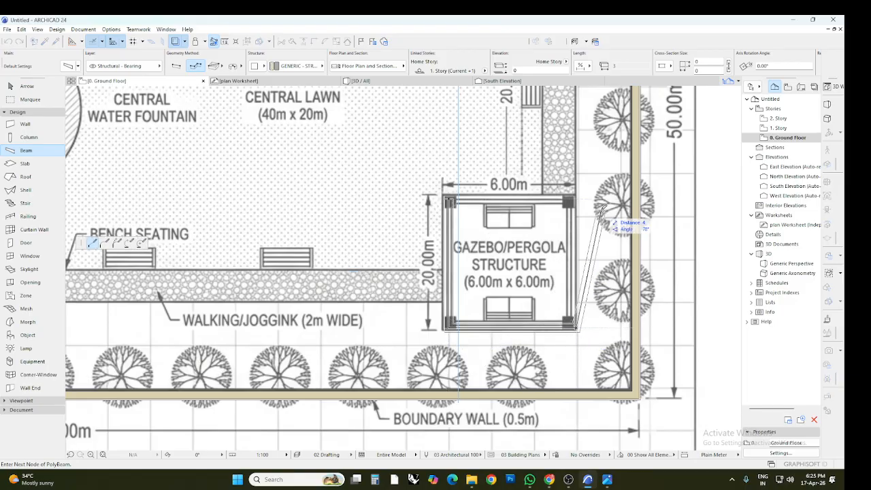
pyautogui.click(576, 195)
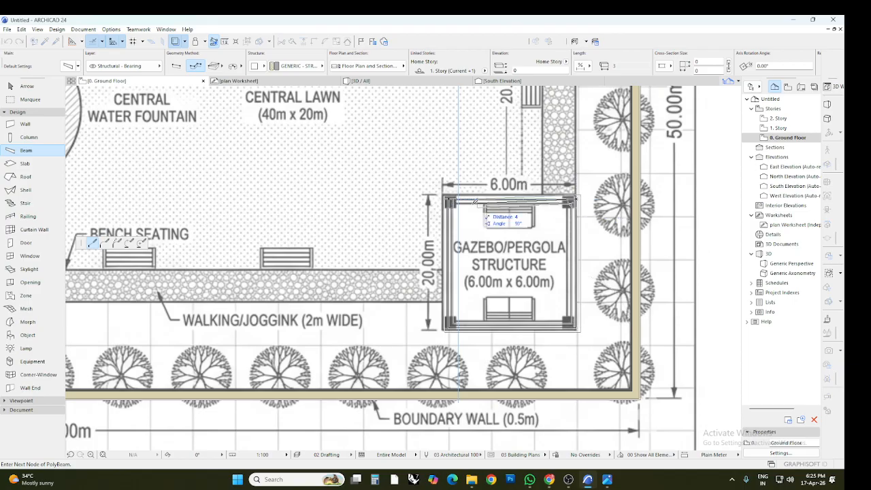
pyautogui.click(451, 201)
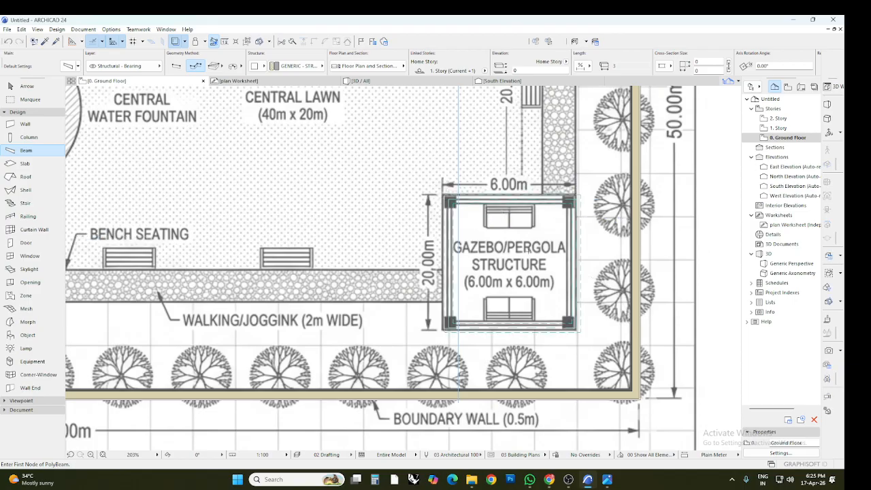
# - Examine the gazebo beams up close in 3D and return to the Ground Floor plan
pyautogui.click(358, 82)
pyautogui.scroll(-5, 513, 294)
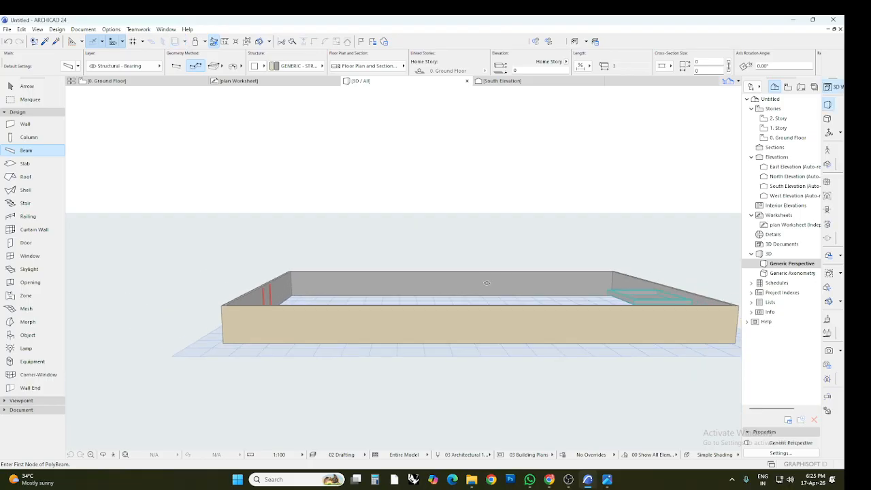
pyautogui.scroll(5, 646, 296)
pyautogui.scroll(5, 646, 296)
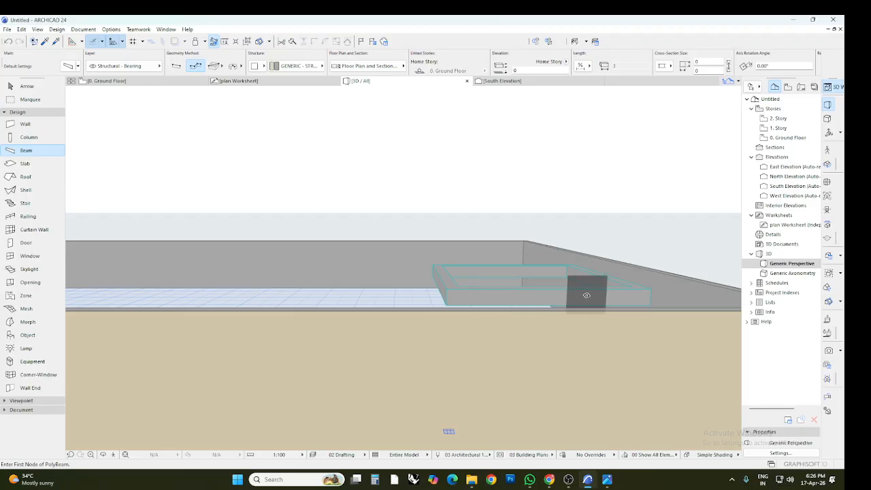
pyautogui.click(150, 83)
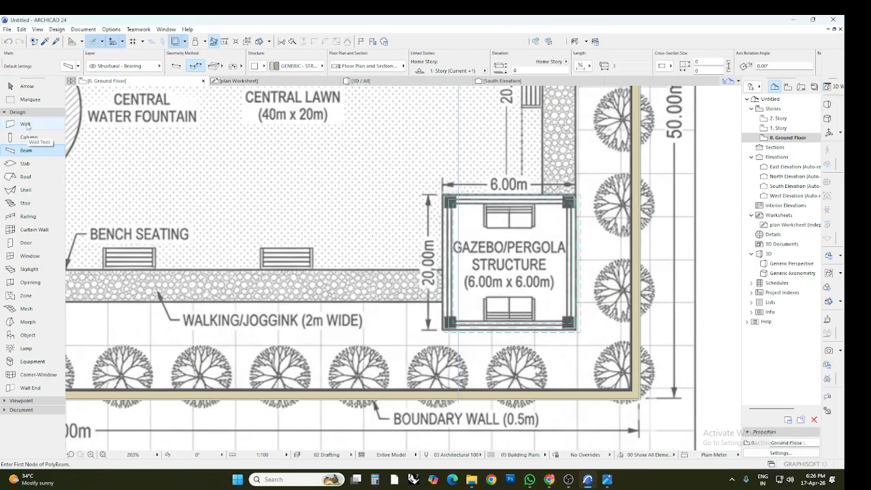
# - Draw a rectangular slab from the boundary wall's northwest corner to its southeast corner and check it in 3D before returning to the Ground Floor plan
pyautogui.click(29, 166)
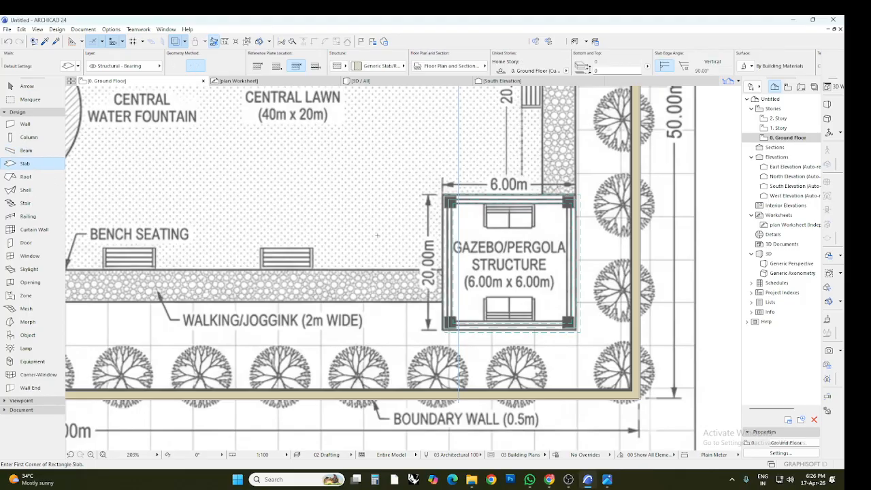
pyautogui.scroll(-8, 375, 236)
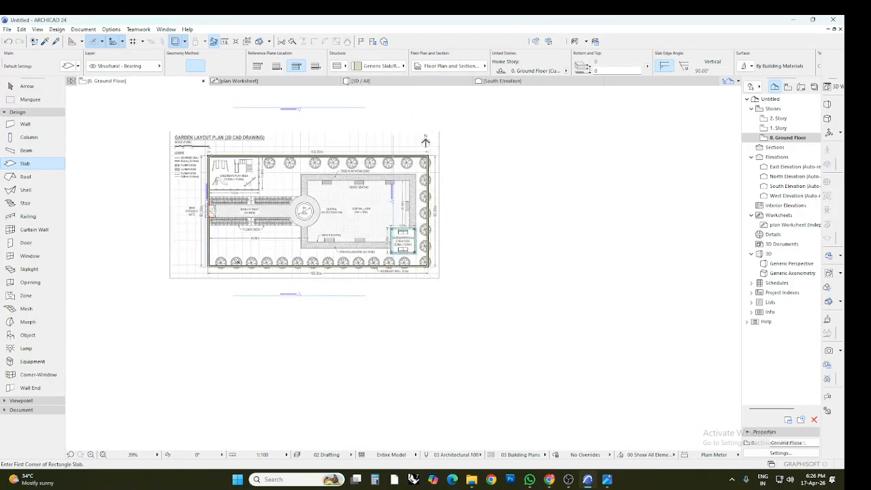
pyautogui.scroll(6, 211, 156)
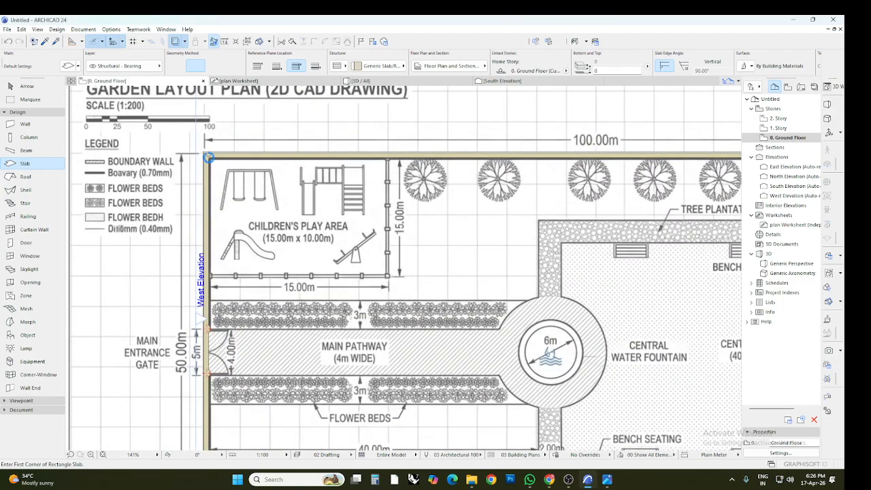
pyautogui.click(209, 157)
pyautogui.scroll(-5, 345, 289)
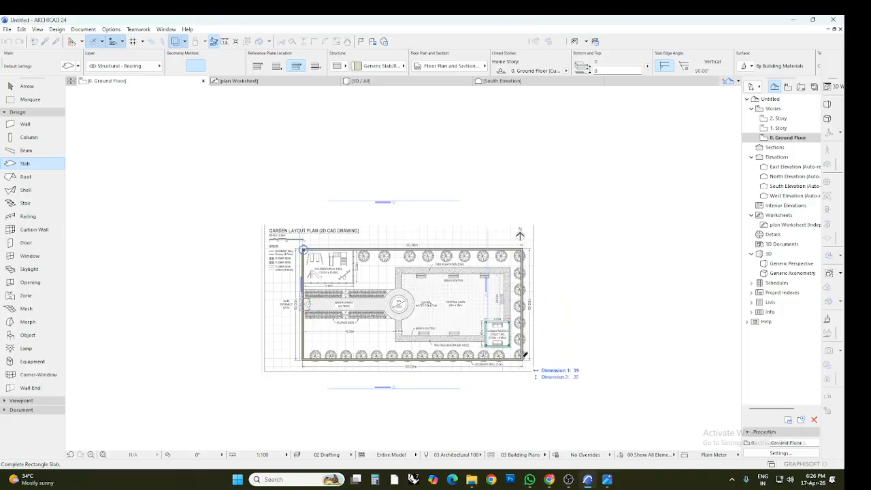
pyautogui.click(524, 354)
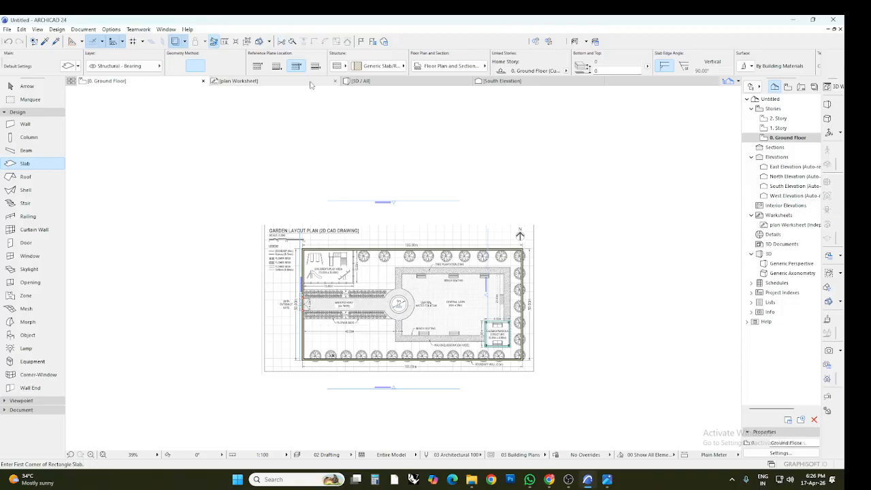
pyautogui.click(358, 81)
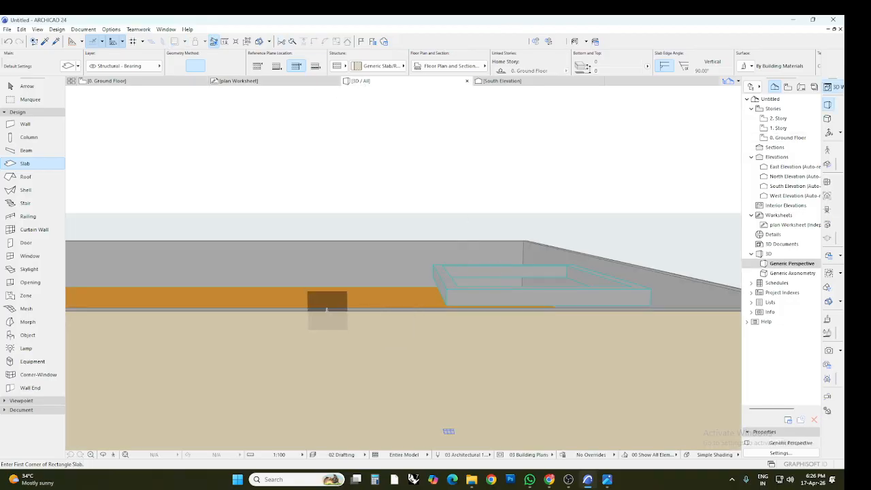
pyautogui.click(139, 82)
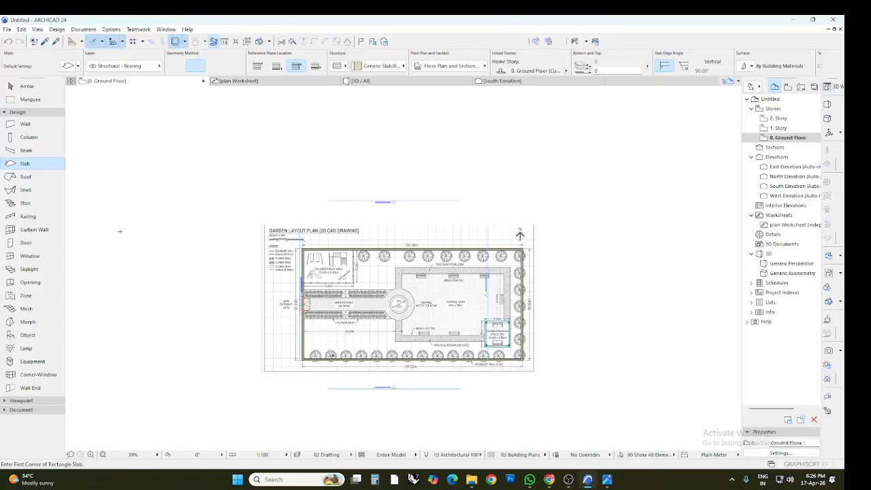
# - Draw a multi-plane roof over the gazebo/pergola by tracing its four corners, and check it in 3D before returning to the Ground Floor plan
pyautogui.click(42, 181)
pyautogui.scroll(8, 511, 352)
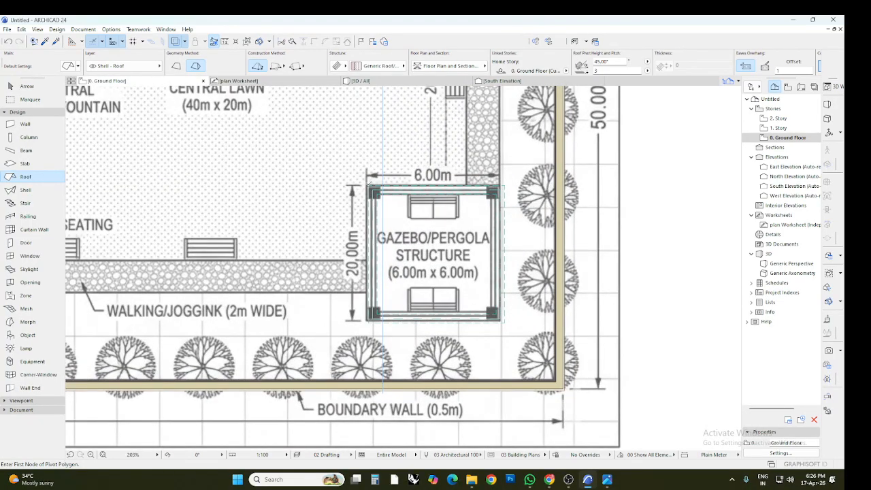
pyautogui.click(368, 183)
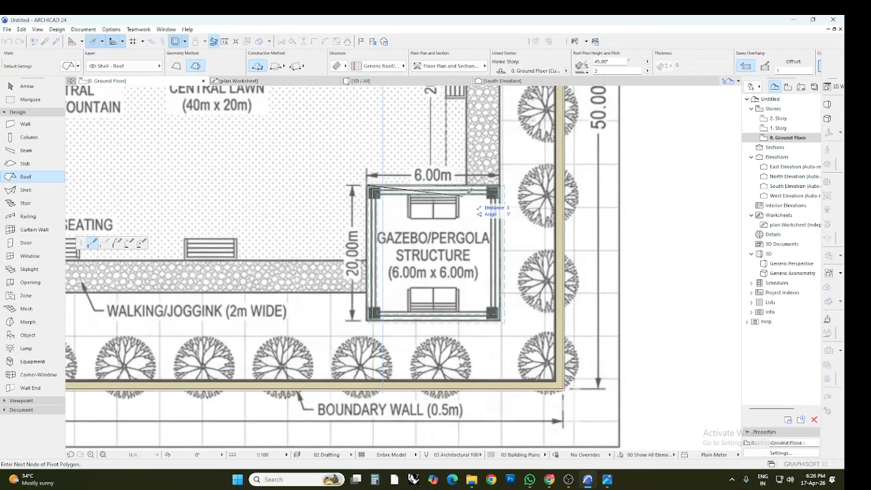
pyautogui.click(503, 185)
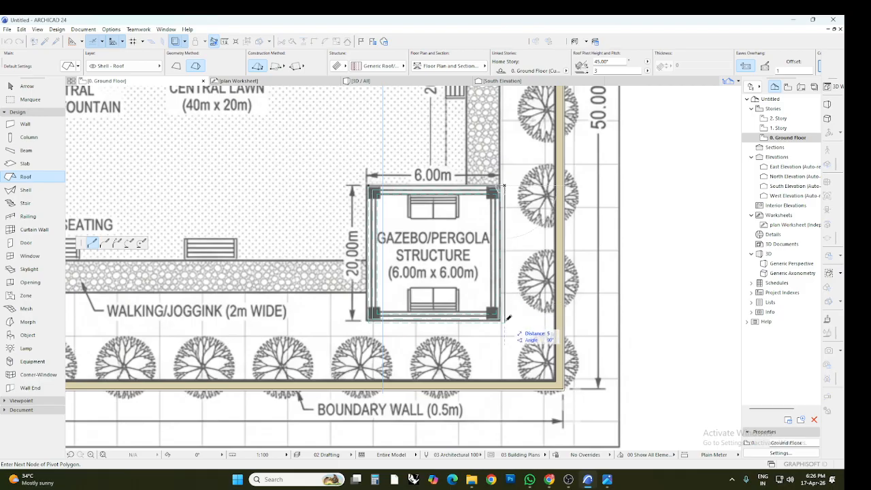
pyautogui.click(504, 320)
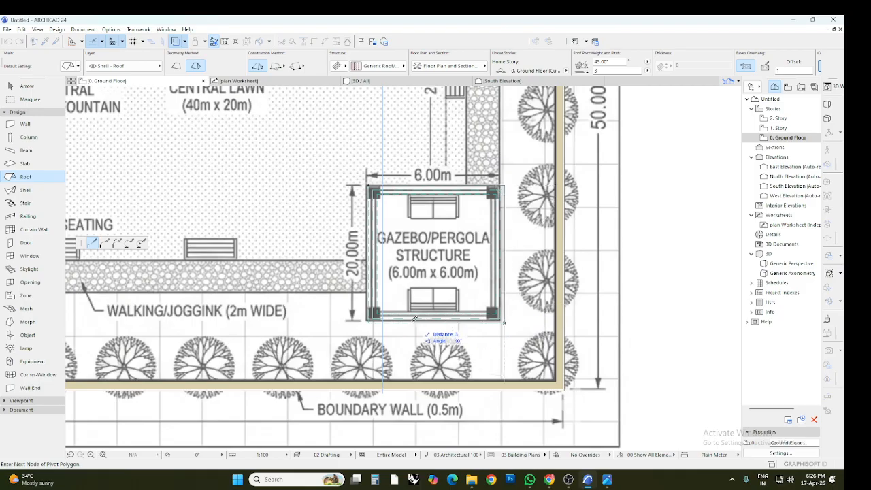
pyautogui.click(371, 317)
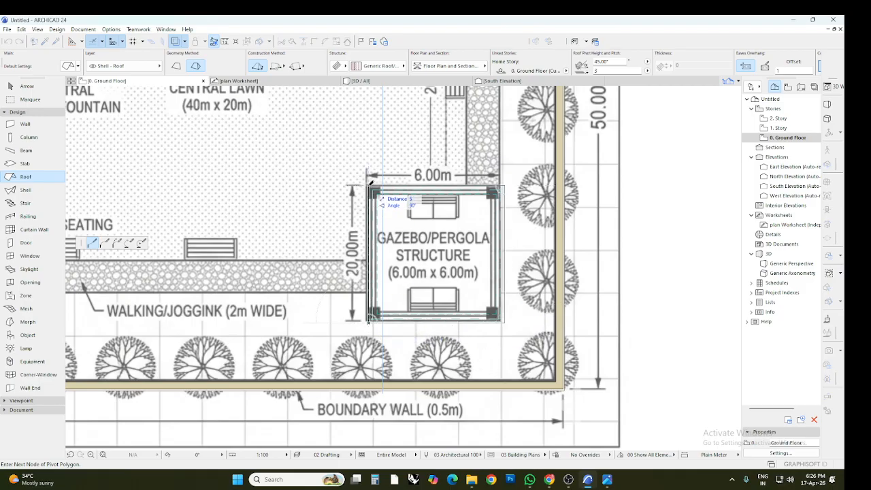
pyautogui.click(367, 184)
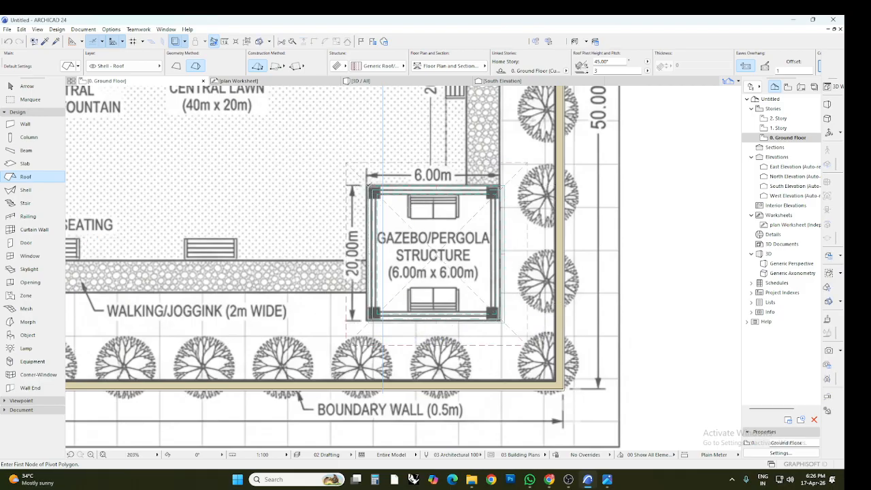
pyautogui.click(370, 82)
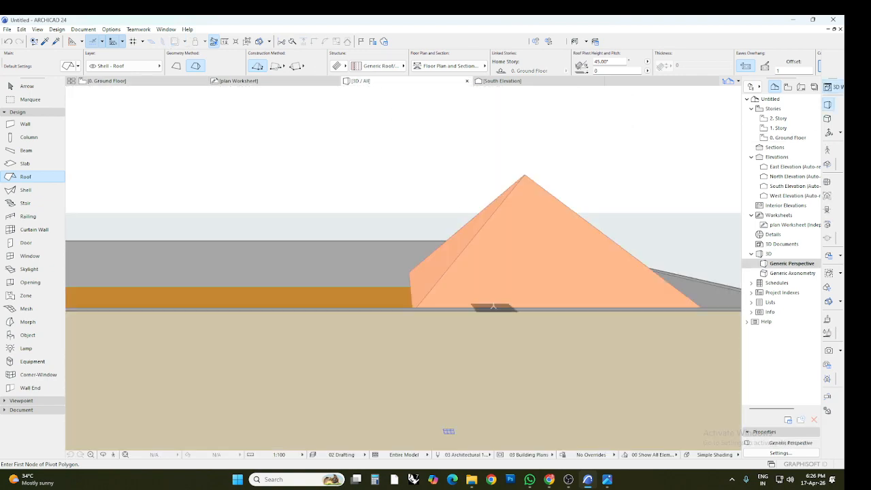
pyautogui.click(155, 83)
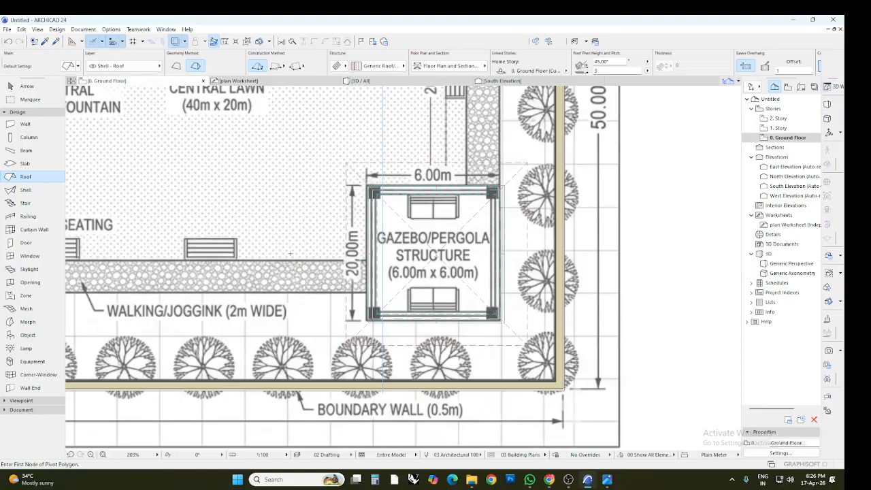
# - Place an extruded shell at the main entrance gate, starting at its north column and sizing the profile towards the south column, and view it in 3D
pyautogui.scroll(-3, 290, 254)
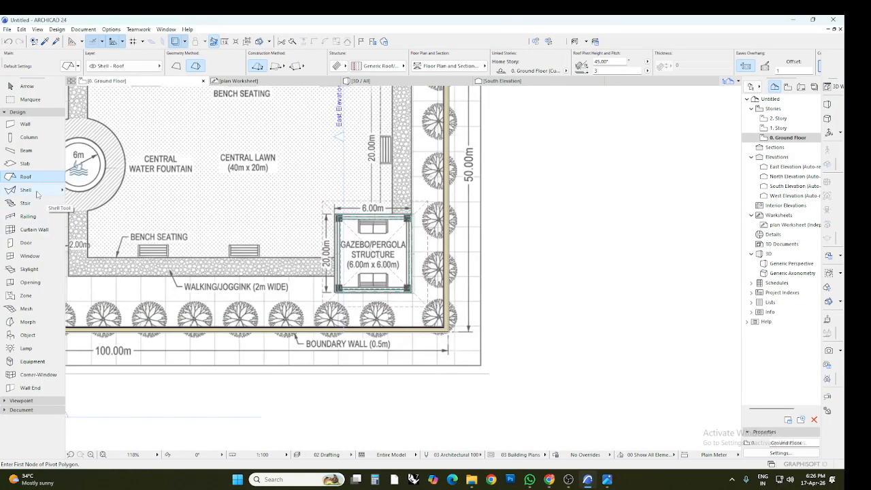
pyautogui.scroll(-8, 200, 224)
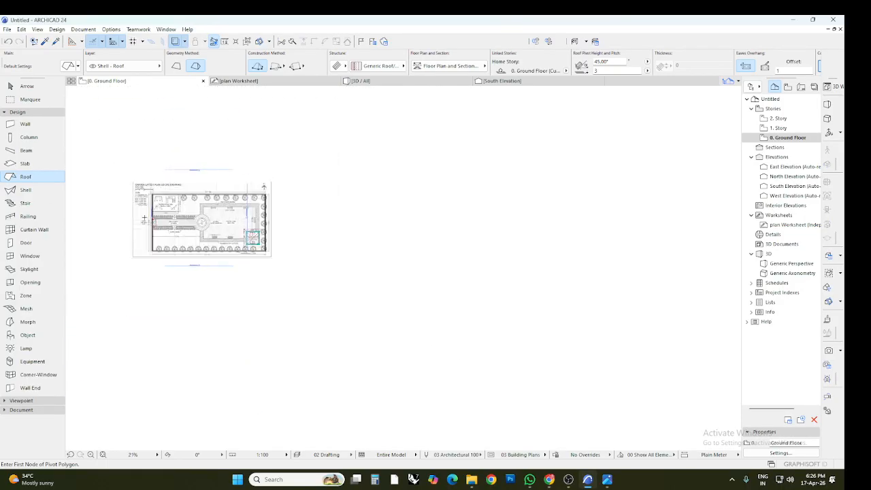
pyautogui.scroll(10, 202, 223)
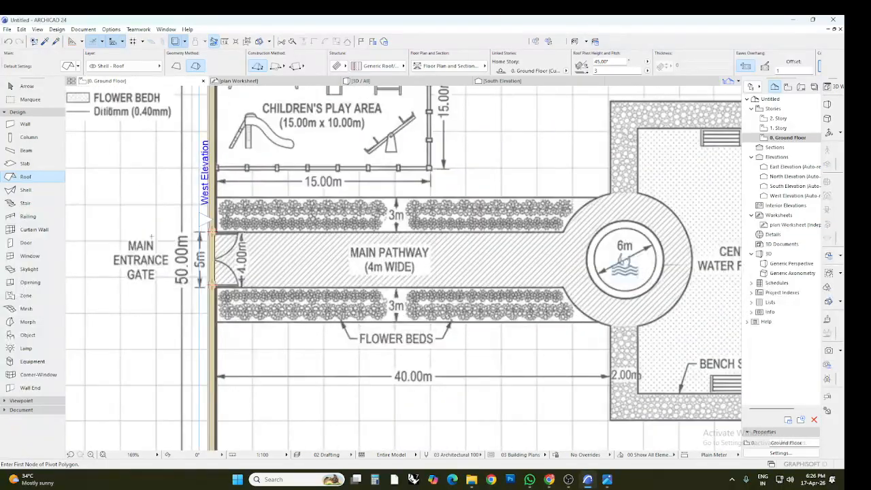
pyautogui.click(25, 190)
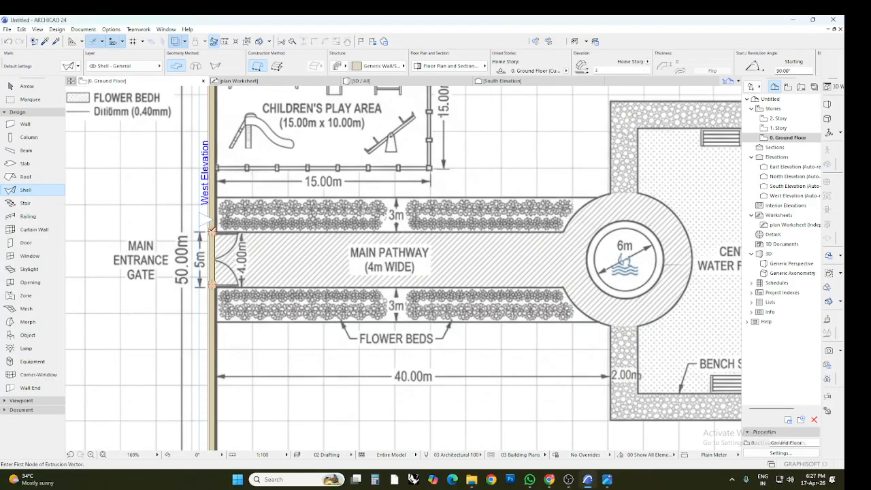
pyautogui.click(211, 230)
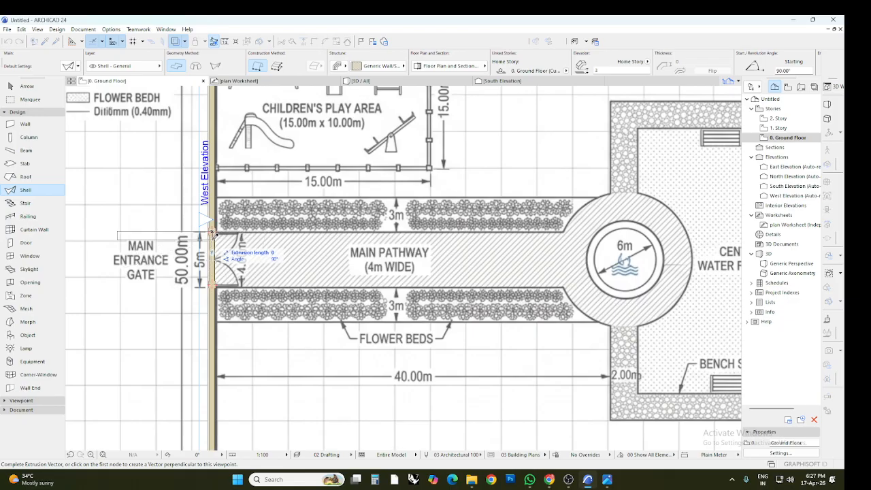
pyautogui.click(213, 238)
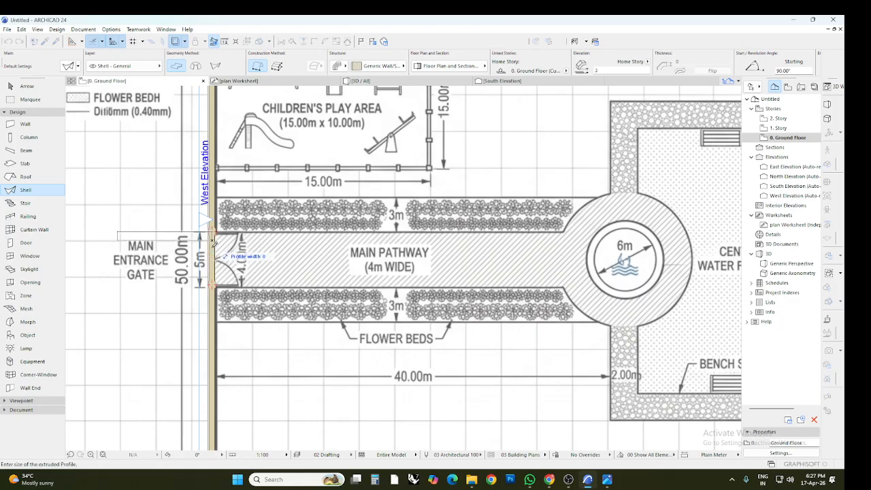
pyautogui.click(218, 275)
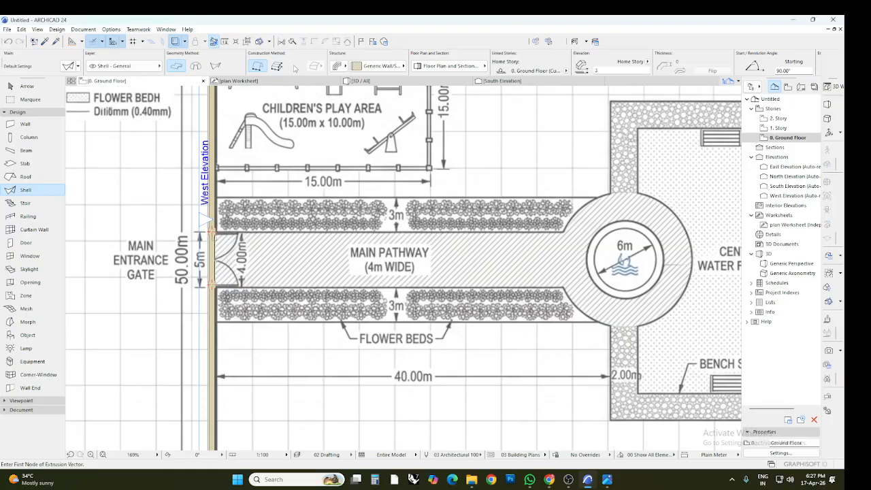
pyautogui.click(360, 80)
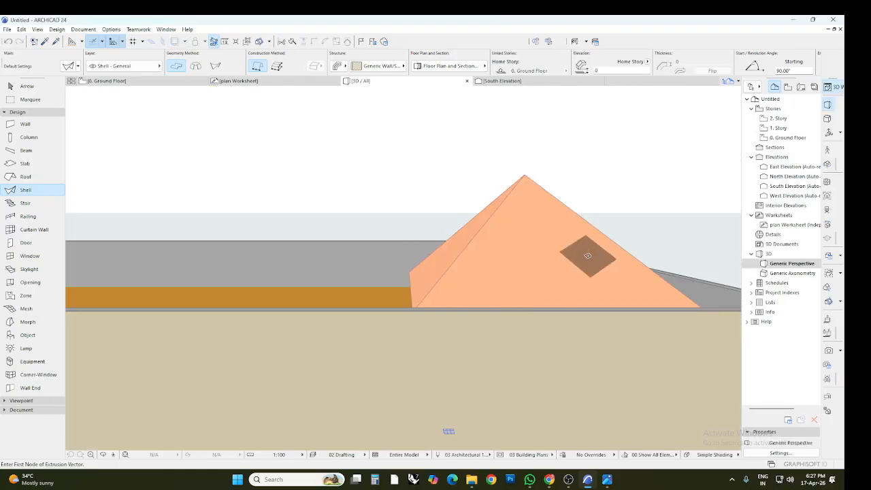
# - Examine the extruded shell and columns at the main entrance gate in 3D and return to the Ground Floor plan
pyautogui.scroll(-8, 587, 255)
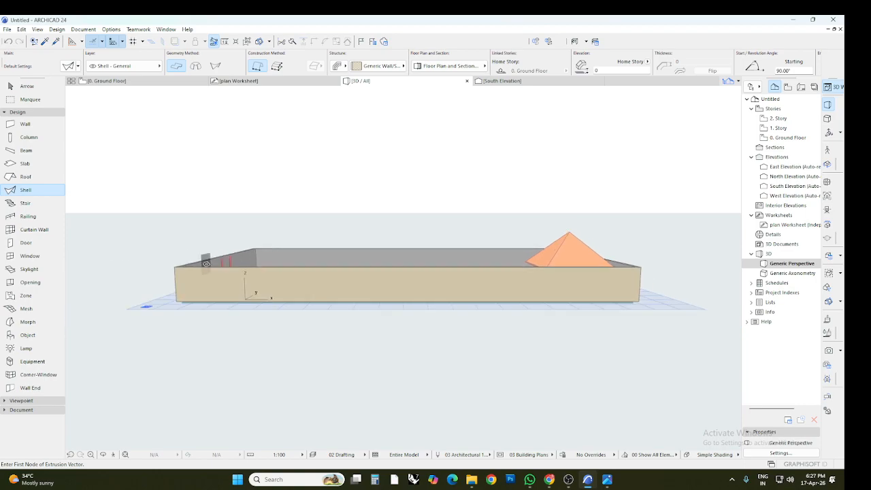
pyautogui.scroll(10, 206, 263)
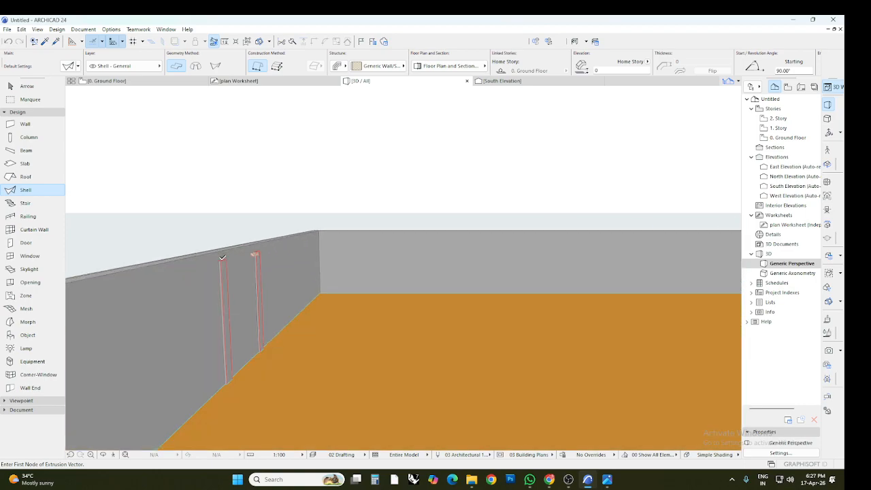
pyautogui.scroll(6, 251, 263)
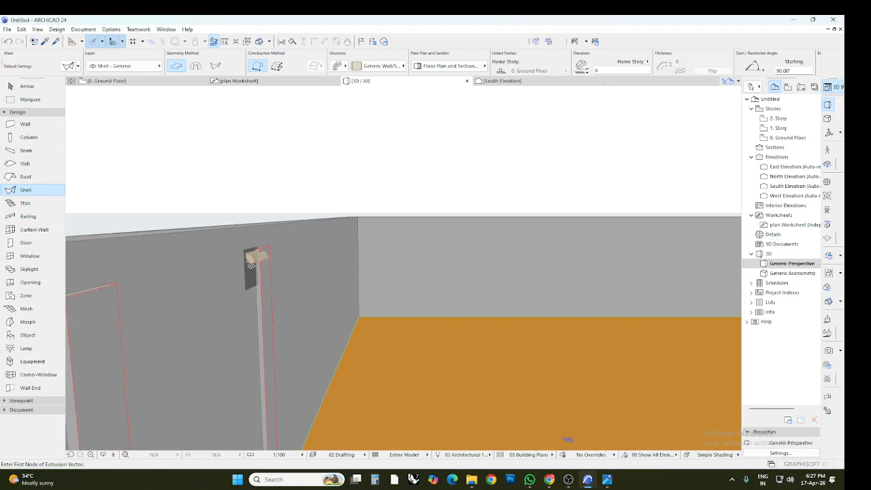
pyautogui.click(156, 85)
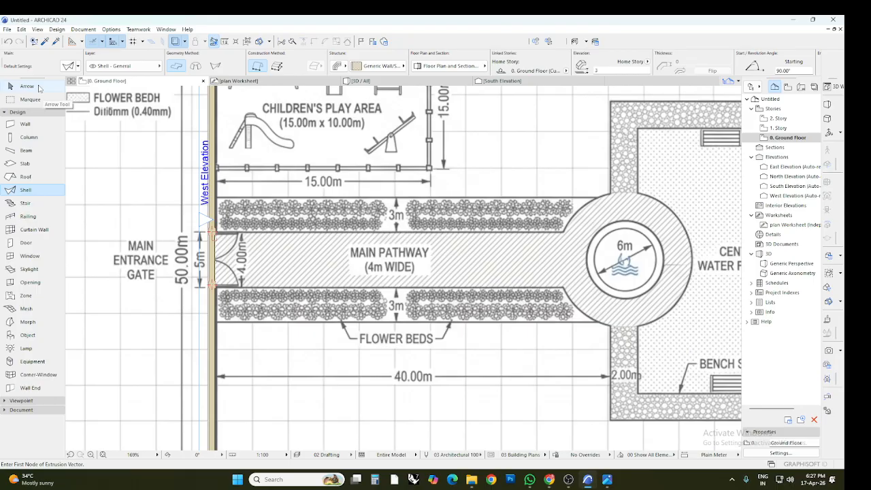
# - Delete the rectangular slab inside the boundary wall
pyautogui.click(39, 87)
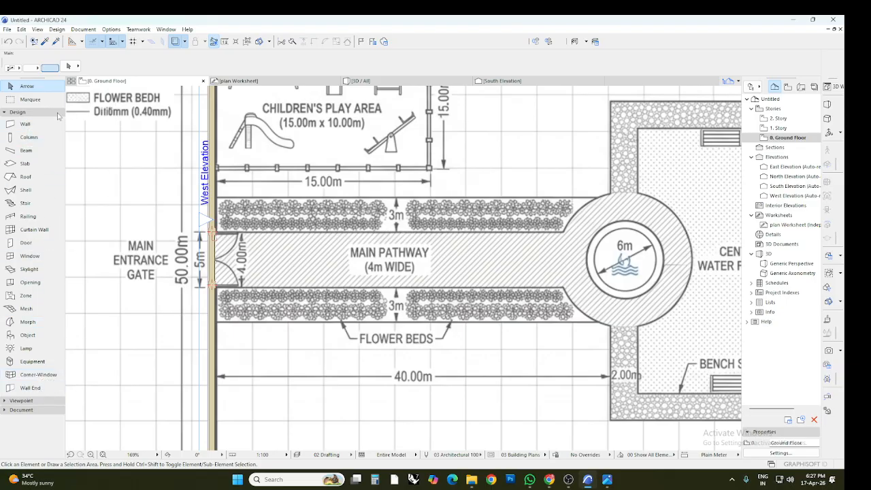
pyautogui.scroll(-5, 399, 314)
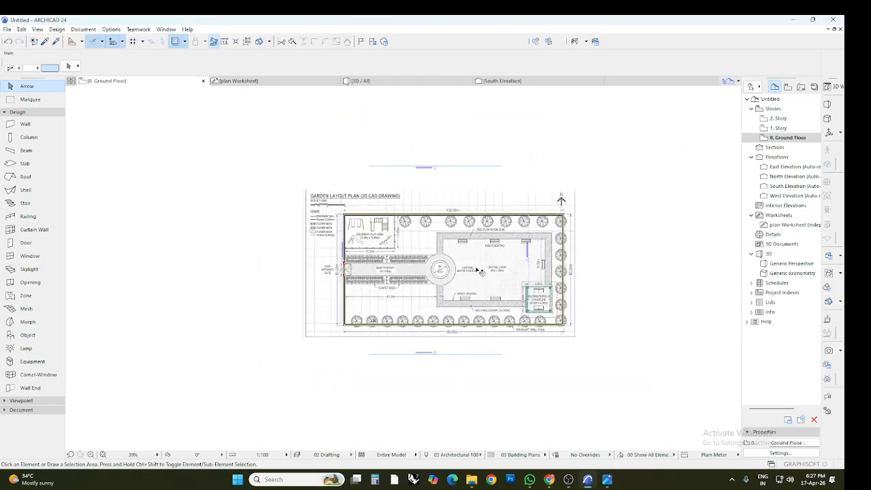
pyautogui.scroll(4, 476, 275)
pyautogui.scroll(-2, 468, 272)
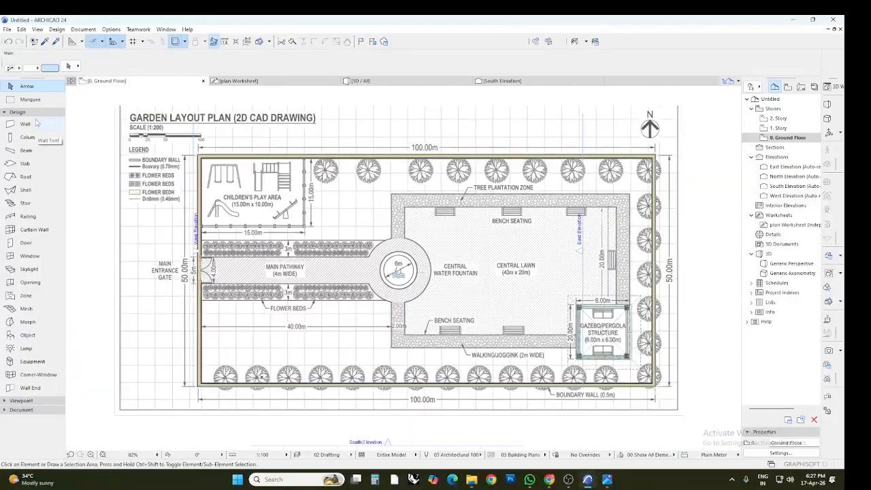
pyautogui.click(367, 223)
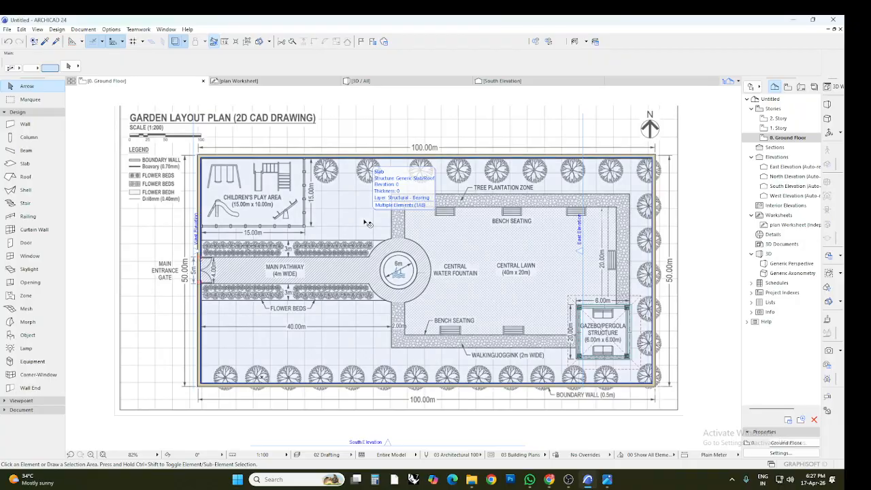
pyautogui.press('Escape')
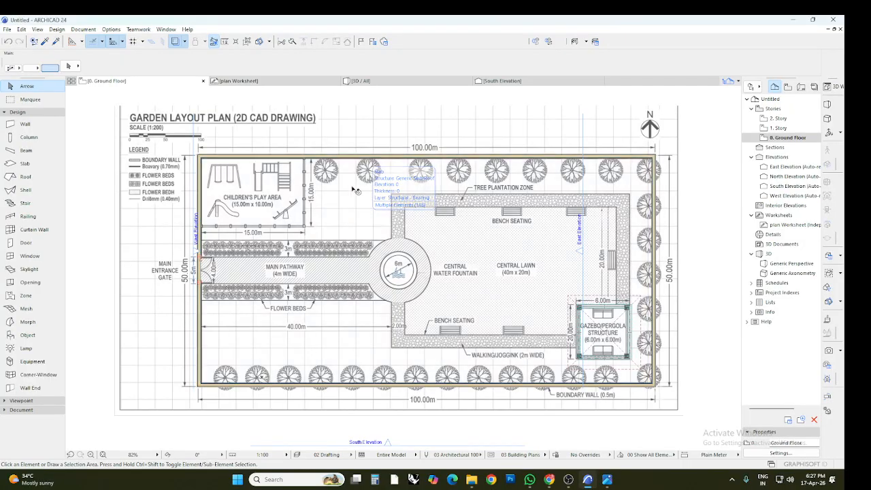
# - Draw a rectangular mesh from the boundary wall's northwest corner to its southeast corner and check it in 3D before returning to the Ground Floor plan
pyautogui.scroll(2, 201, 193)
pyautogui.scroll(3, 202, 194)
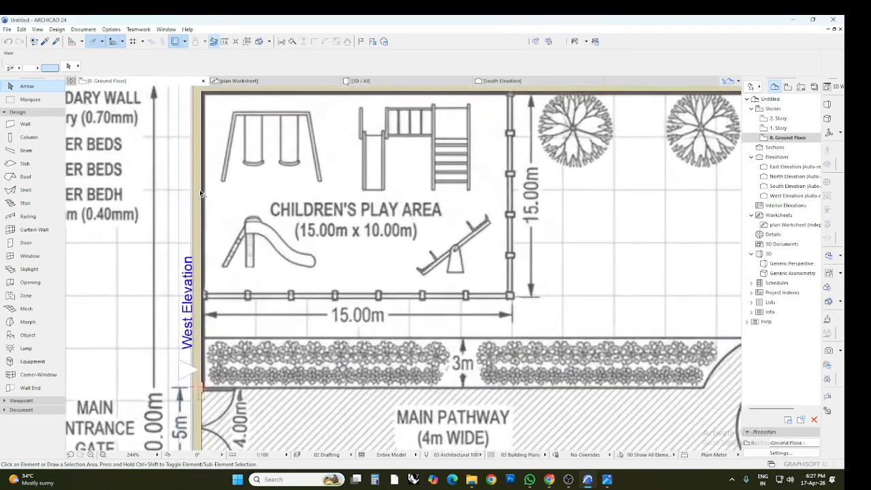
pyautogui.scroll(-3, 231, 272)
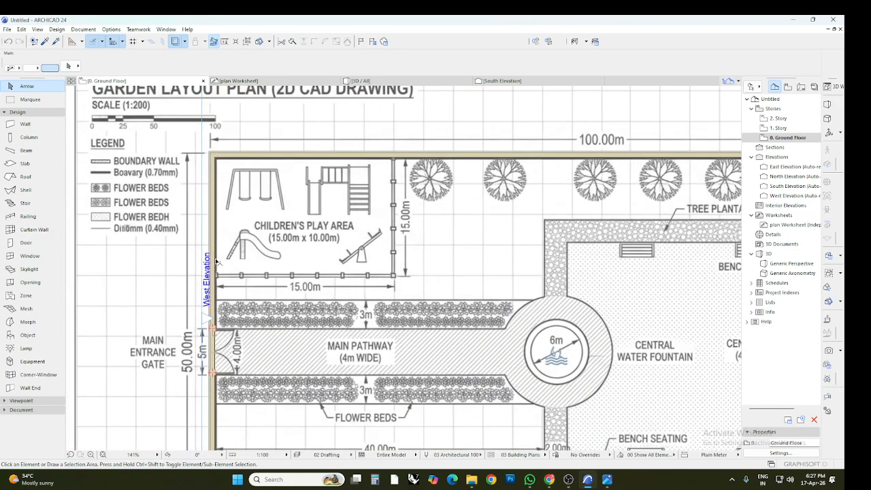
pyautogui.click(24, 309)
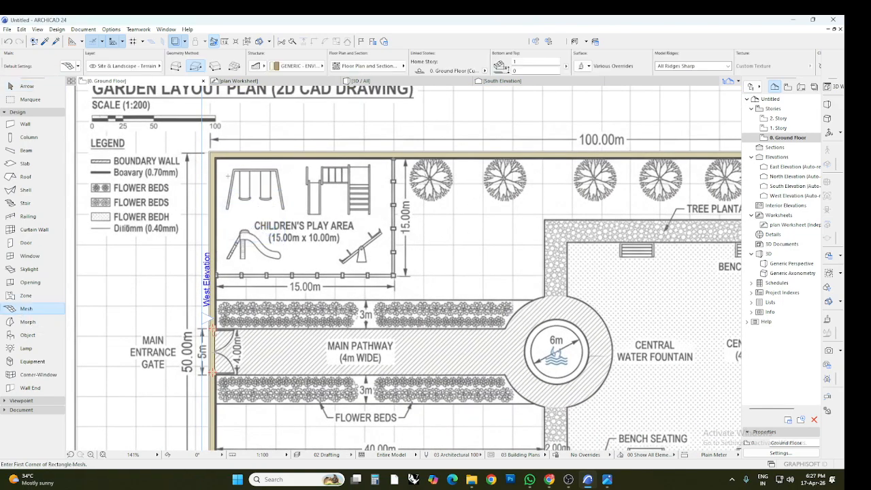
pyautogui.scroll(-5, 272, 218)
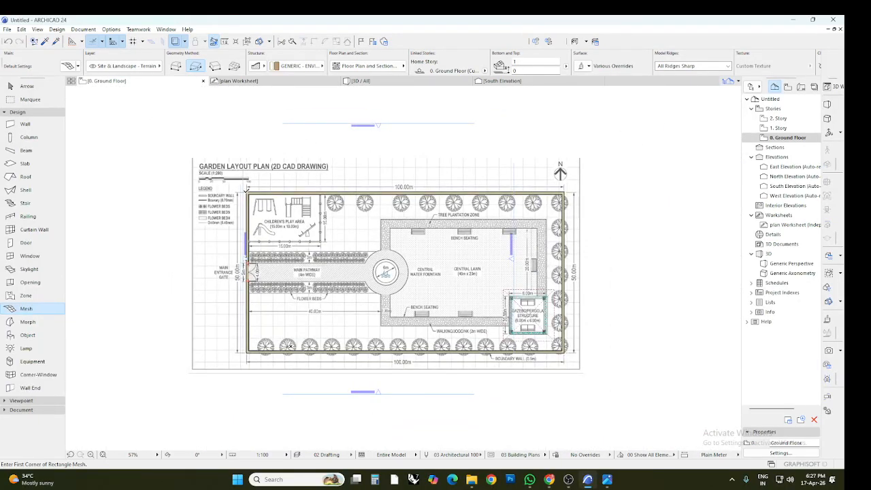
pyautogui.click(246, 192)
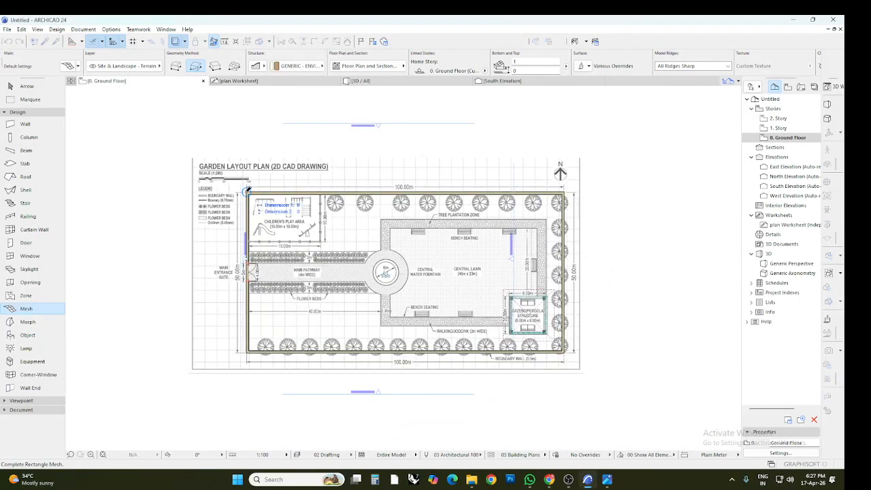
pyautogui.click(563, 352)
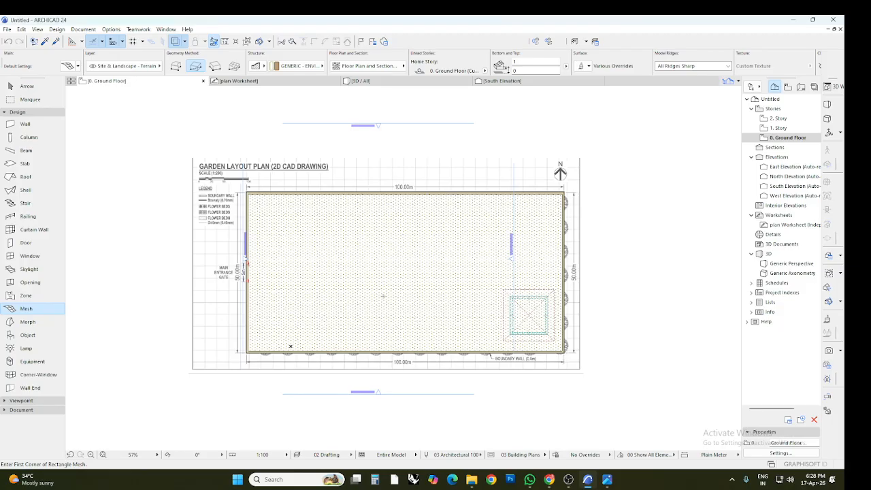
pyautogui.press('Escape')
pyautogui.click(285, 81)
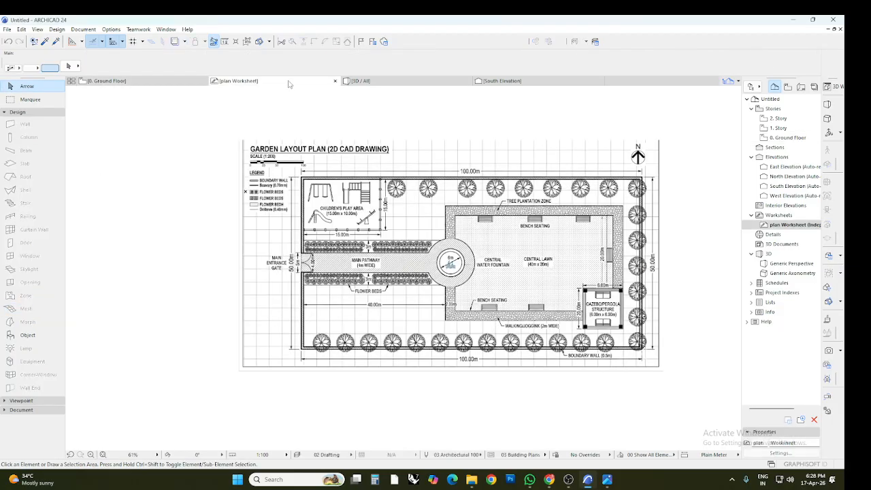
pyautogui.click(377, 80)
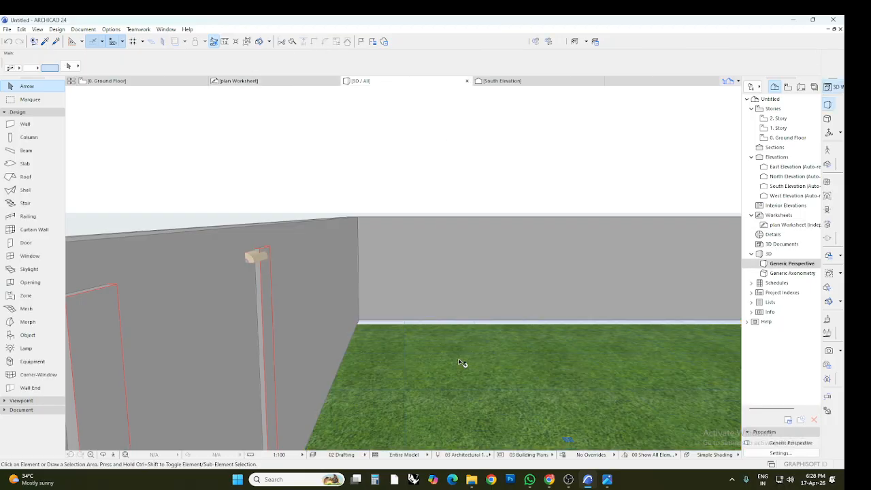
pyautogui.click(136, 80)
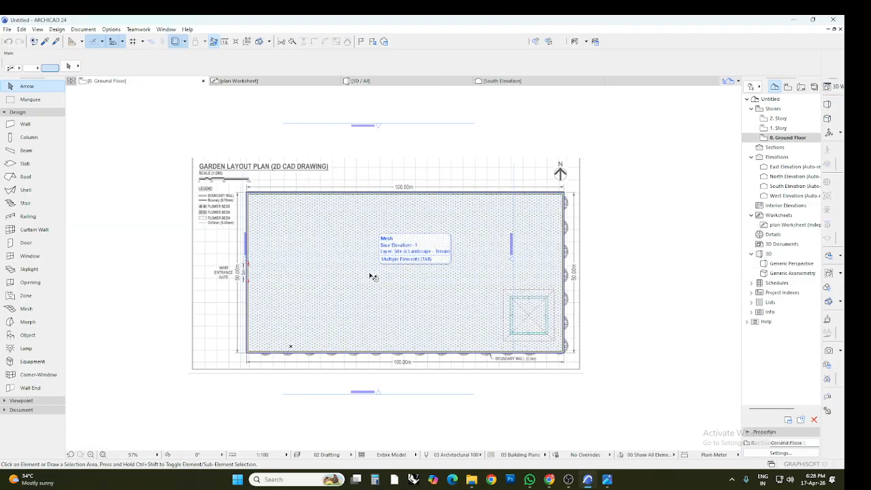
# - Lower the active content intensity in Trace & Reference to about half and delete the terrain mesh
pyautogui.click(185, 41)
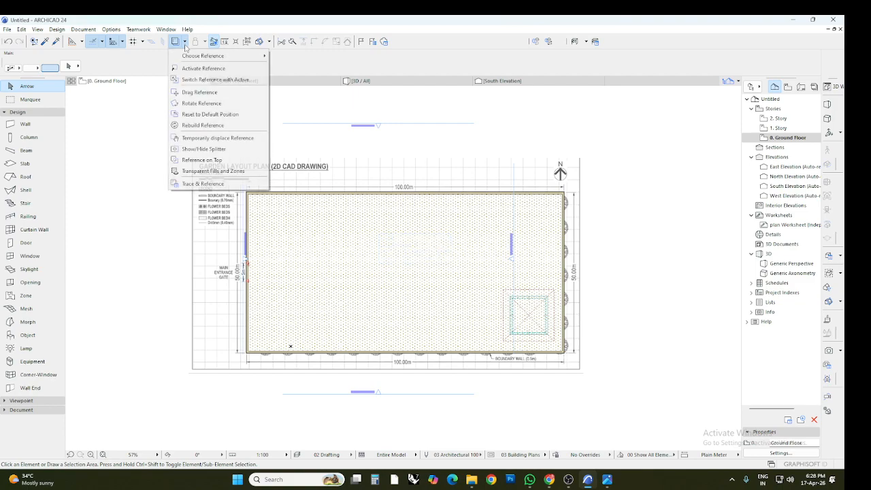
pyautogui.click(198, 184)
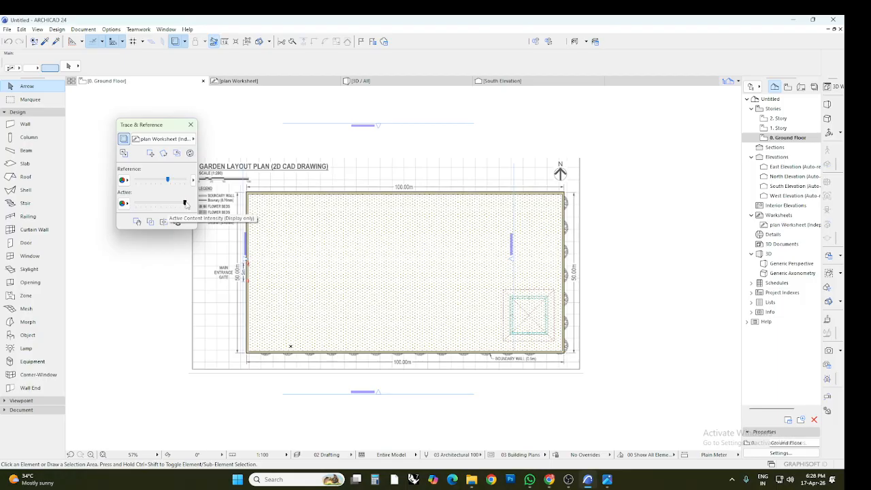
pyautogui.moveTo(184, 202)
pyautogui.mouseDown()
pyautogui.moveTo(148, 207)
pyautogui.moveTo(195, 210)
pyautogui.moveTo(162, 213)
pyautogui.mouseUp()
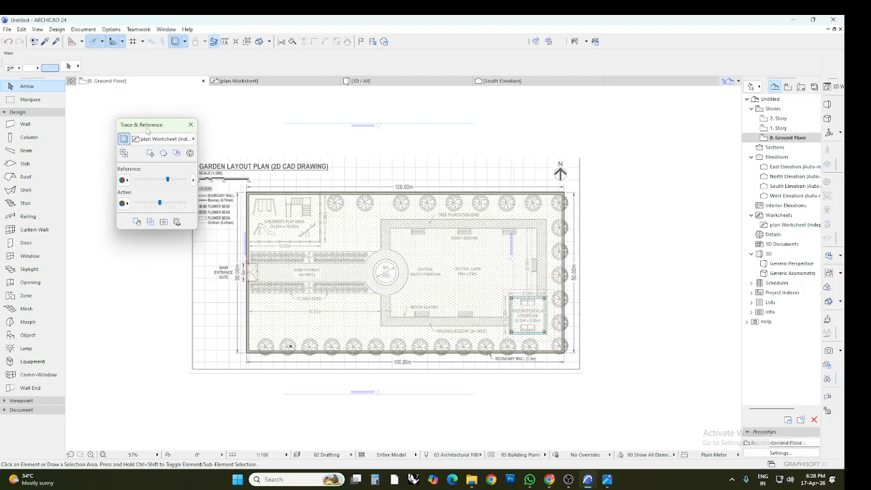
pyautogui.click(287, 238)
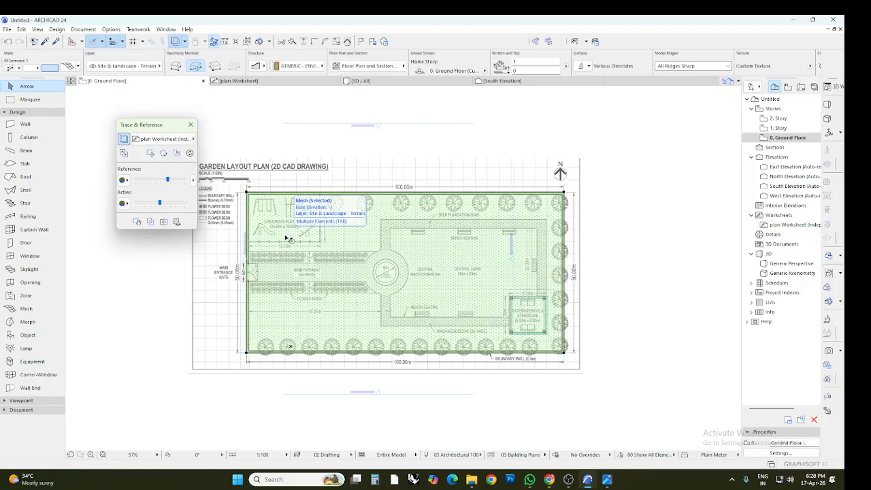
pyautogui.press('Escape')
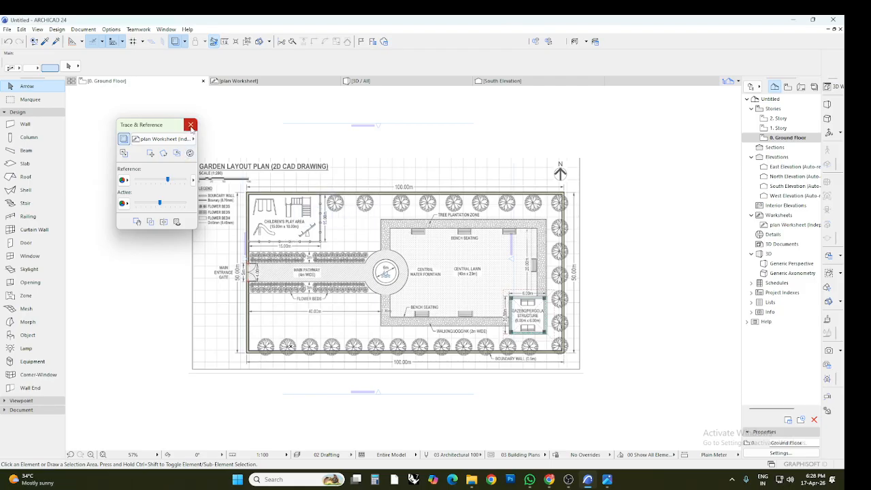
pyautogui.click(191, 125)
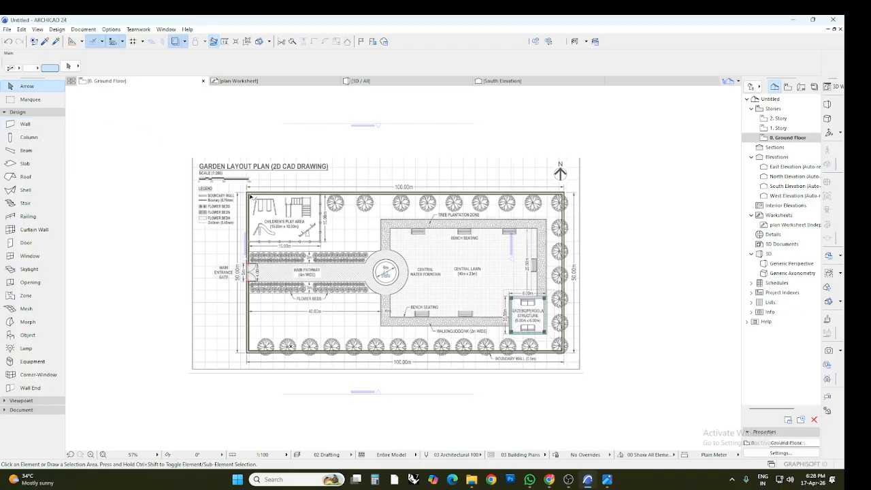
# - Delete the boundary walls and the main entrance gate's columns and shell, check the 3D view and return to the Ground Floor plan
pyautogui.click(249, 198)
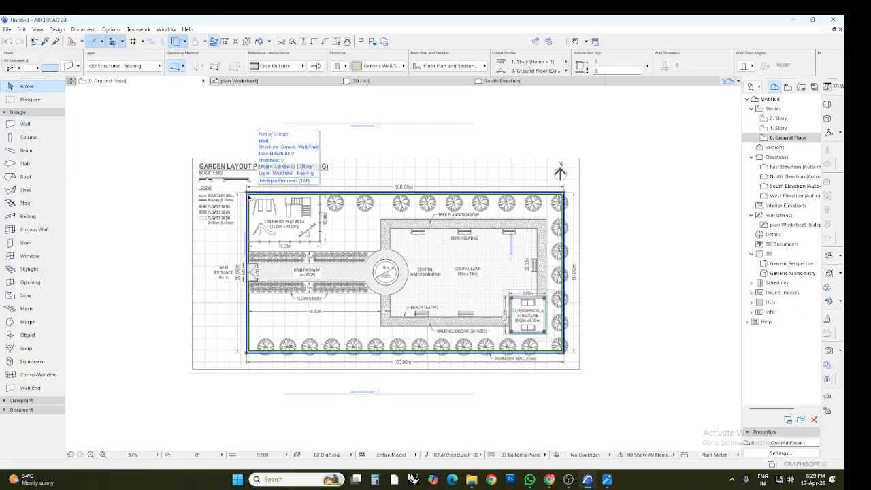
pyautogui.press('Escape')
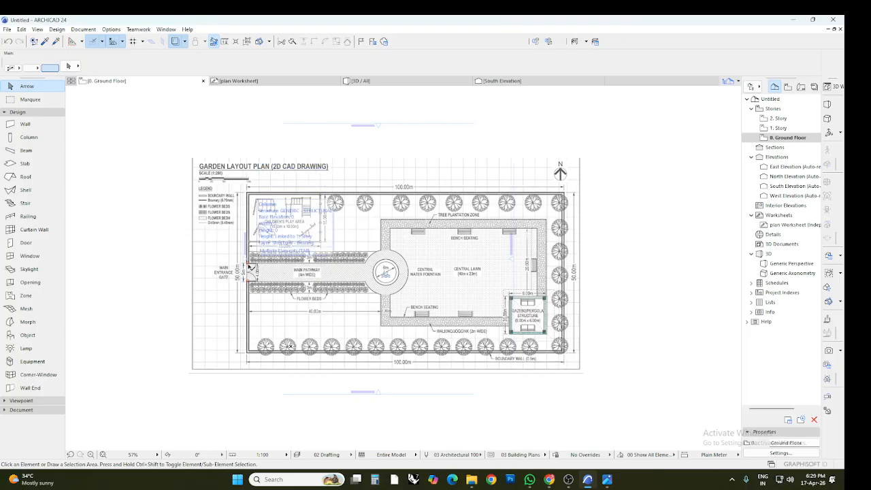
pyautogui.click(247, 263)
pyautogui.press('Escape')
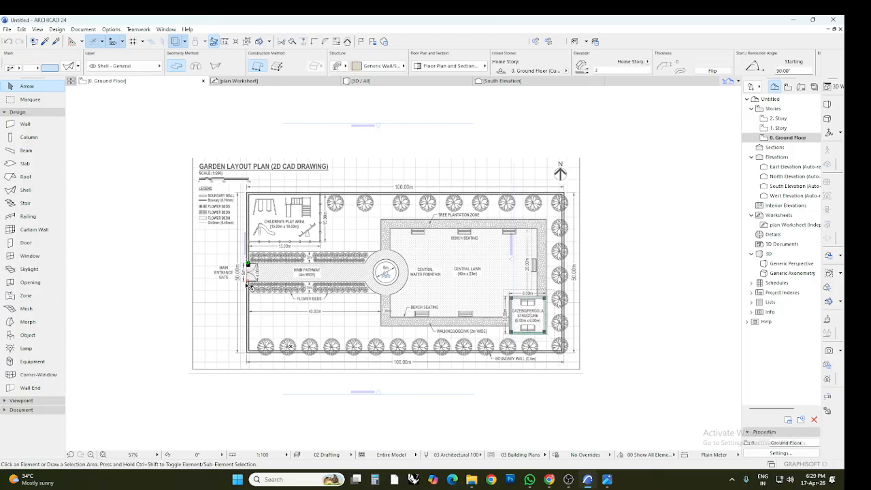
pyautogui.click(247, 279)
pyautogui.press('Escape')
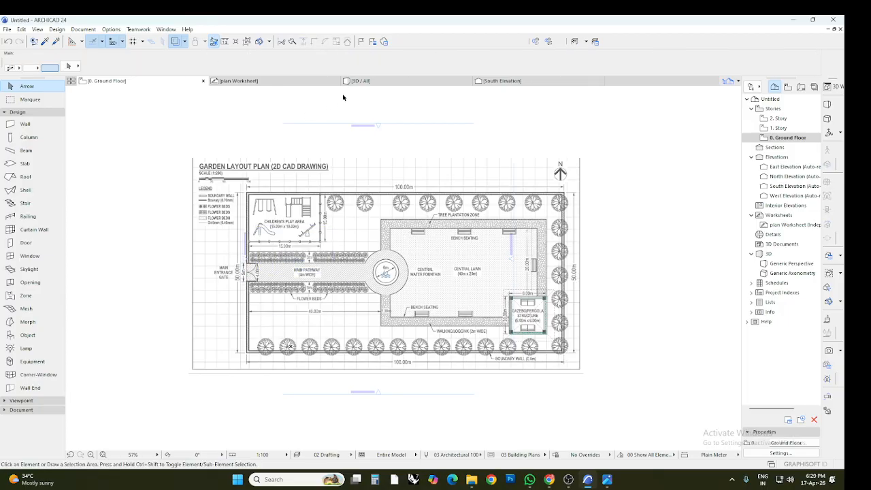
pyautogui.click(361, 80)
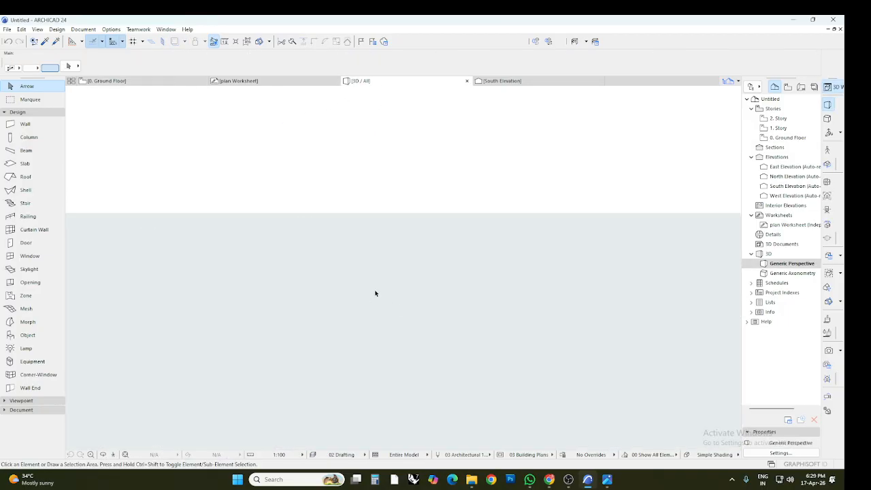
pyautogui.click(157, 80)
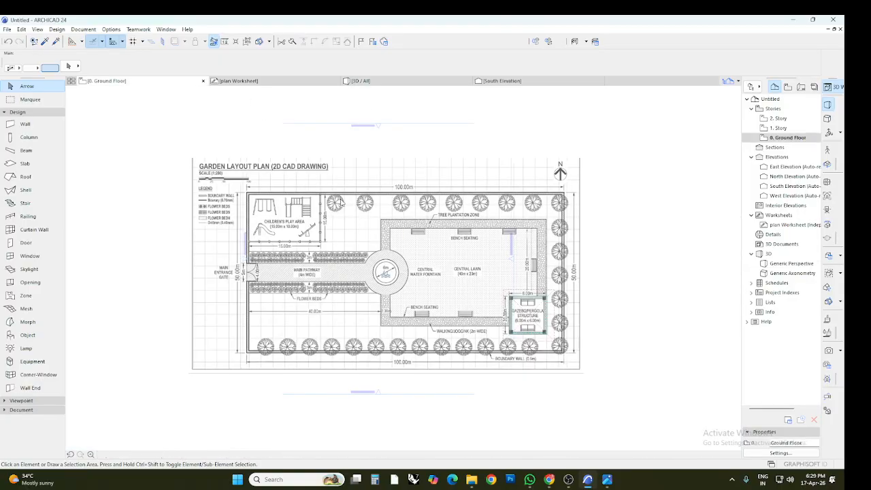
# - Activate the Wall tool and apply the Generic Exterior Wall favorite as its default
pyautogui.scroll(2, 310, 185)
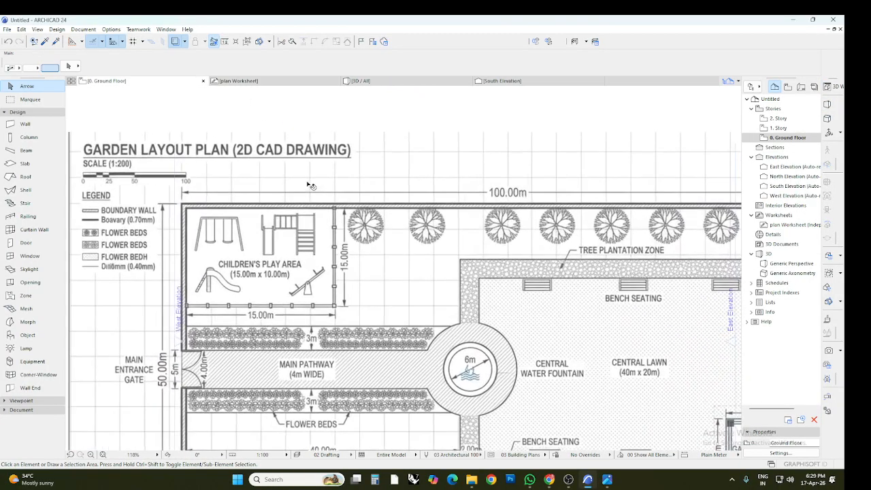
pyautogui.click(25, 124)
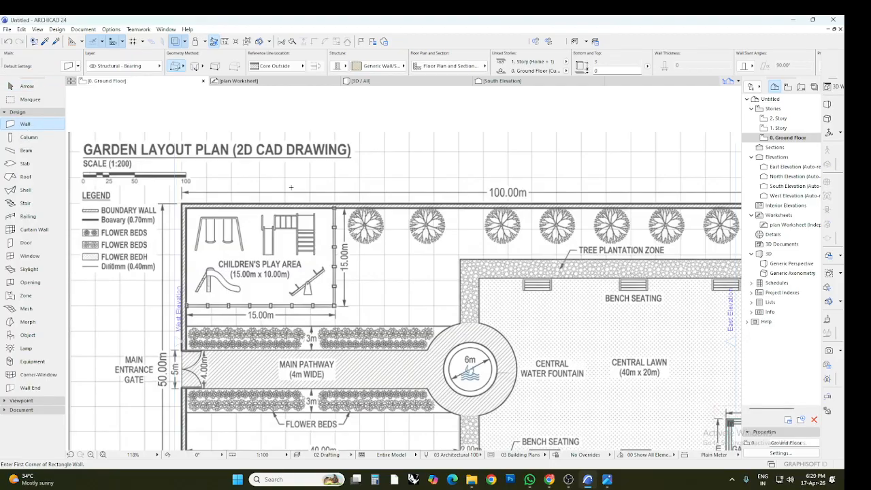
pyautogui.click(159, 66)
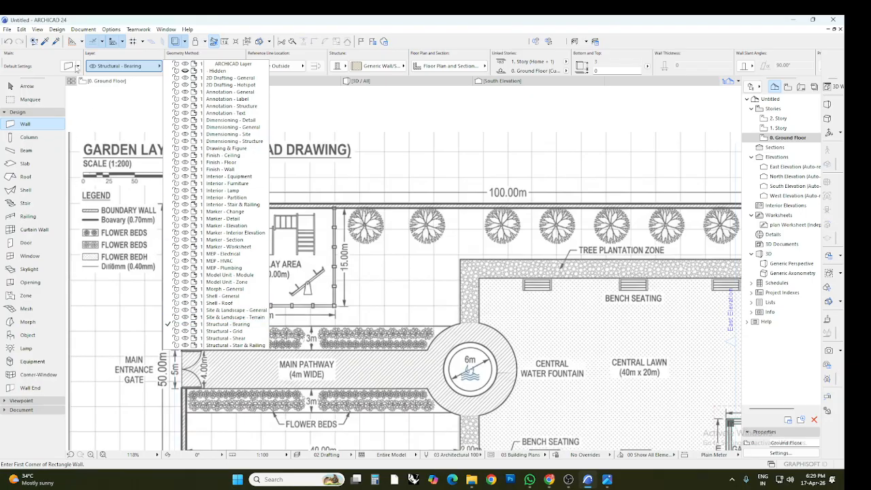
pyautogui.click(79, 66)
pyautogui.click(78, 66)
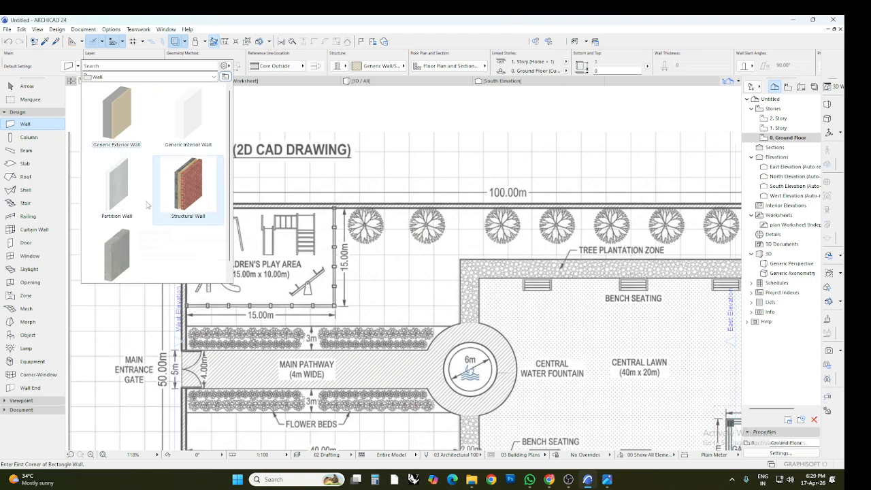
pyautogui.click(125, 127)
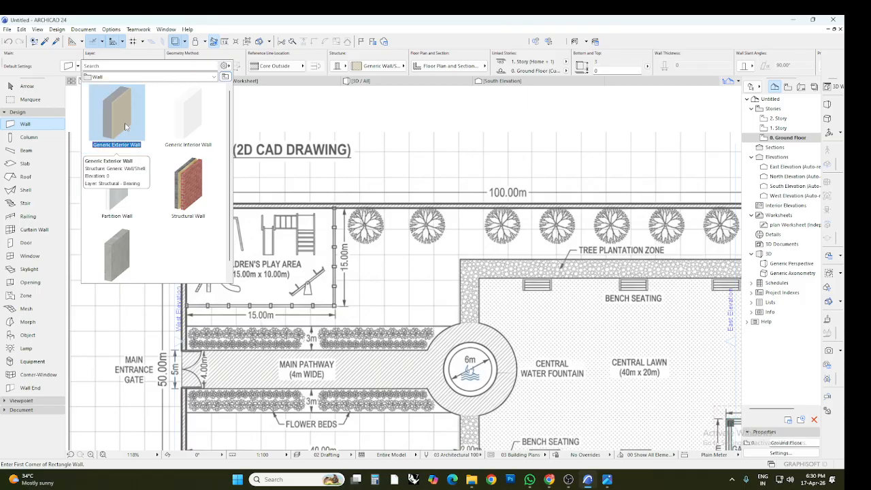
pyautogui.doubleClick(125, 126)
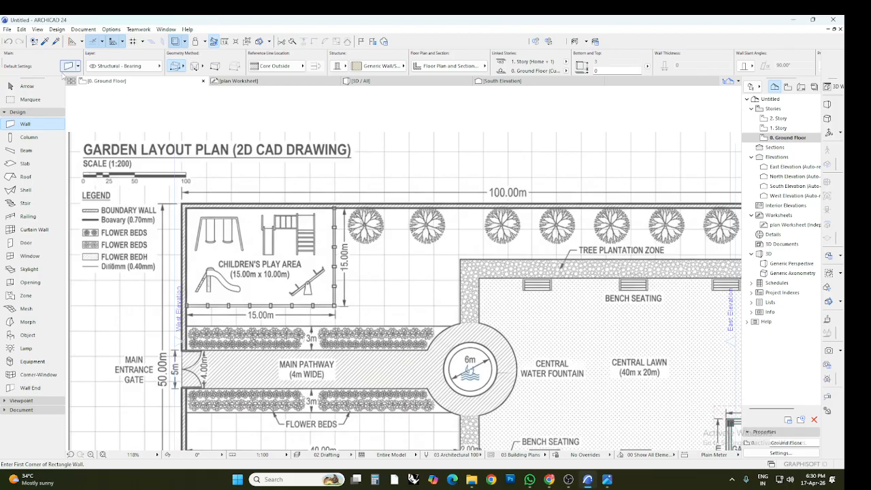
# - Try to set the wall defaults to a Not Linked top and a height of 2 m
pyautogui.click(68, 66)
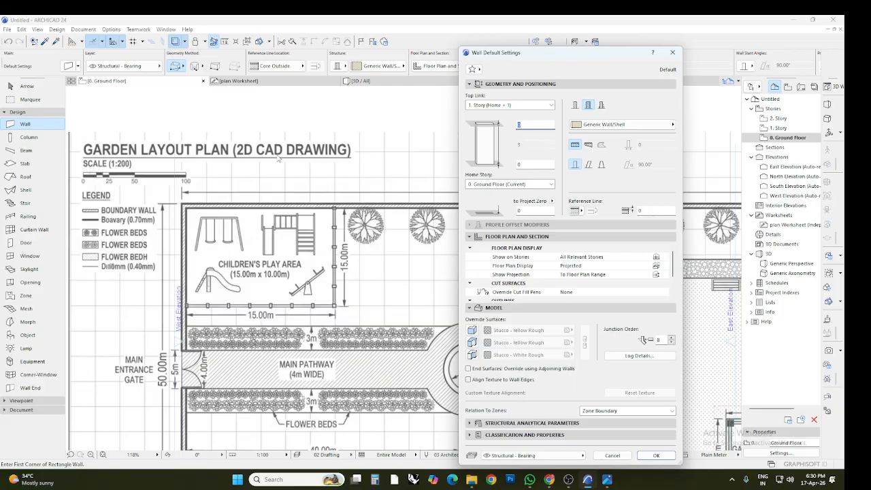
pyautogui.moveTo(563, 56); pyautogui.dragTo(506, 58)
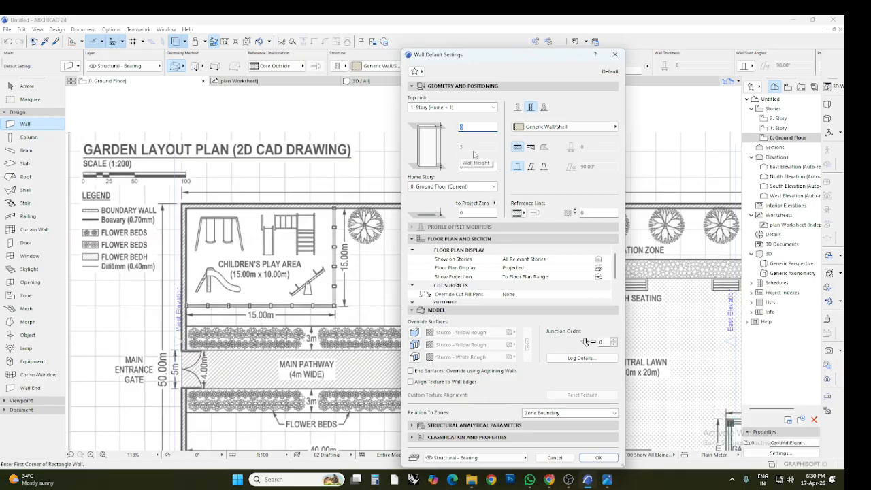
pyautogui.click(466, 109)
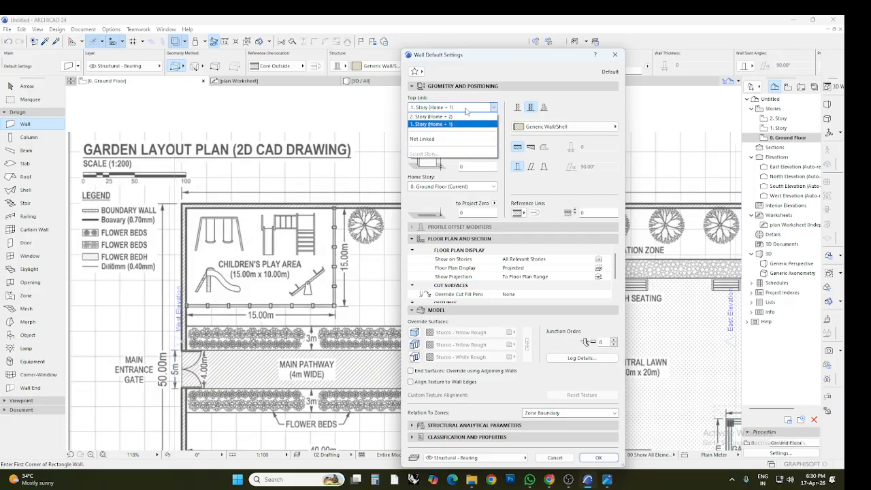
pyautogui.click(446, 140)
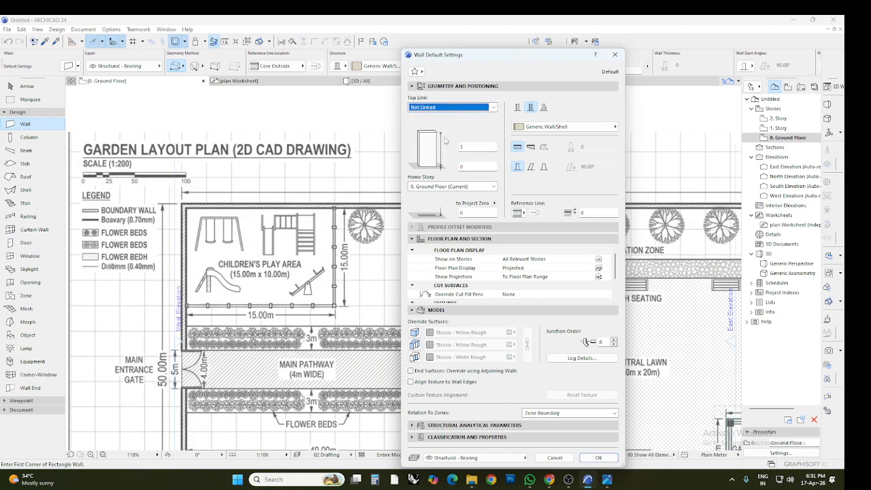
pyautogui.click(470, 146)
pyautogui.write('3')
pyautogui.doubleClick(471, 146)
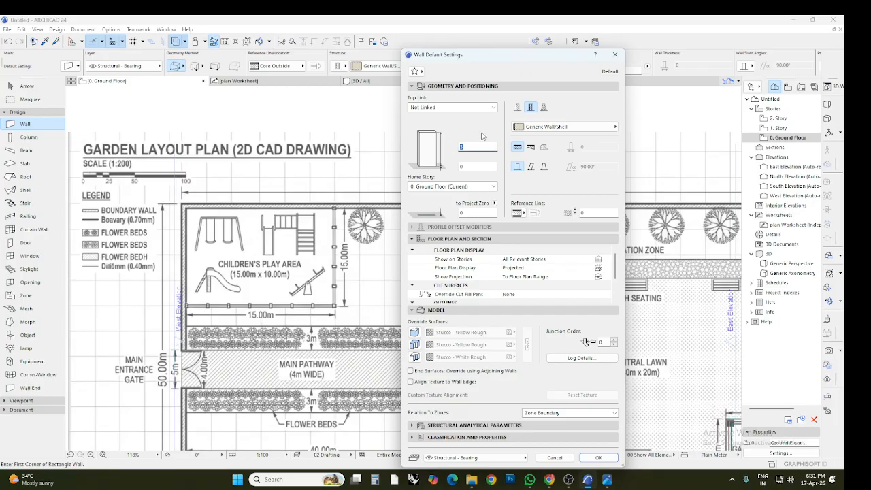
pyautogui.write('2')
pyautogui.click(479, 166)
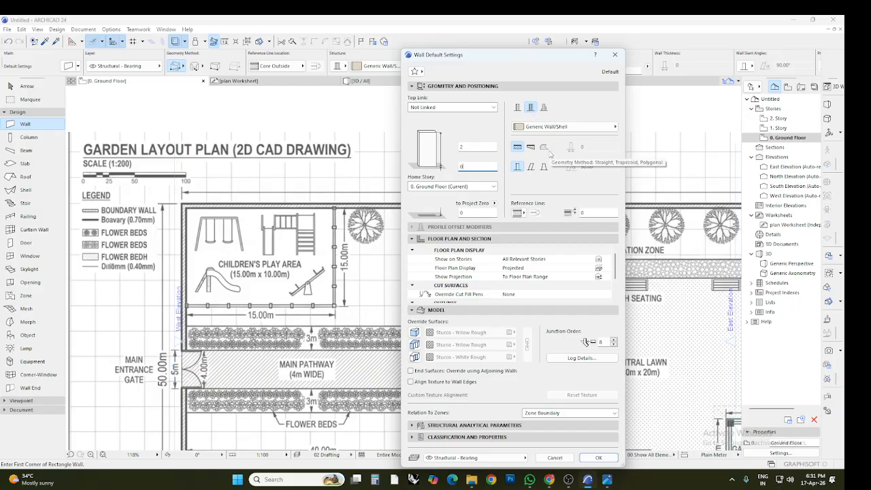
# - Try the complex profile structure, then a basic Concrete - Structural wall with a thickness of 0.250 m
pyautogui.click(543, 107)
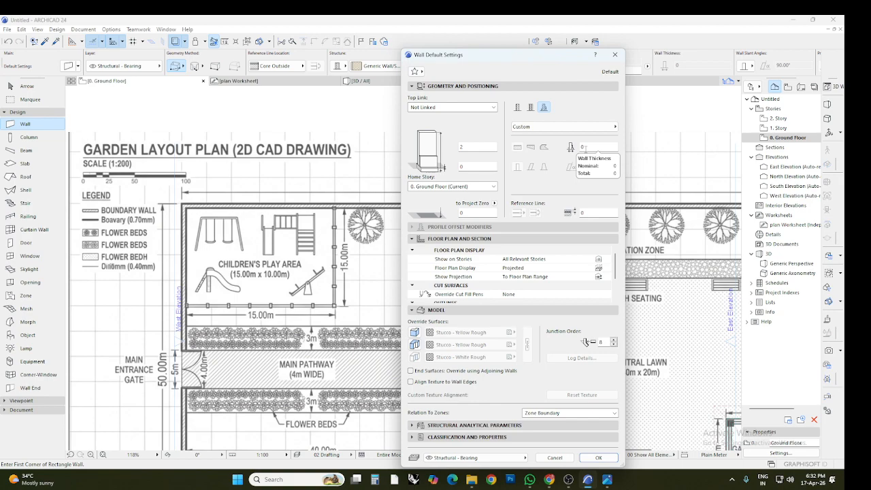
pyautogui.click(518, 108)
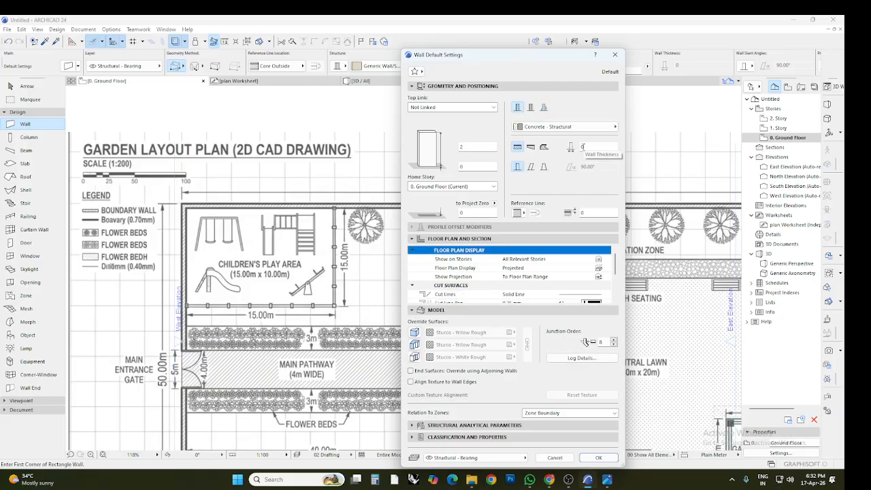
pyautogui.click(581, 147)
pyautogui.write('0.25')
pyautogui.press('BackSpace')
pyautogui.press('BackSpace')
pyautogui.press('BackSpace')
pyautogui.write('0.250')
pyautogui.press('BackSpace')
pyautogui.press('BackSpace')
pyautogui.press('BackSpace')
pyautogui.press('BackSpace')
pyautogui.press('BackSpace')
pyautogui.press('BackSpace')
pyautogui.write('0.250')
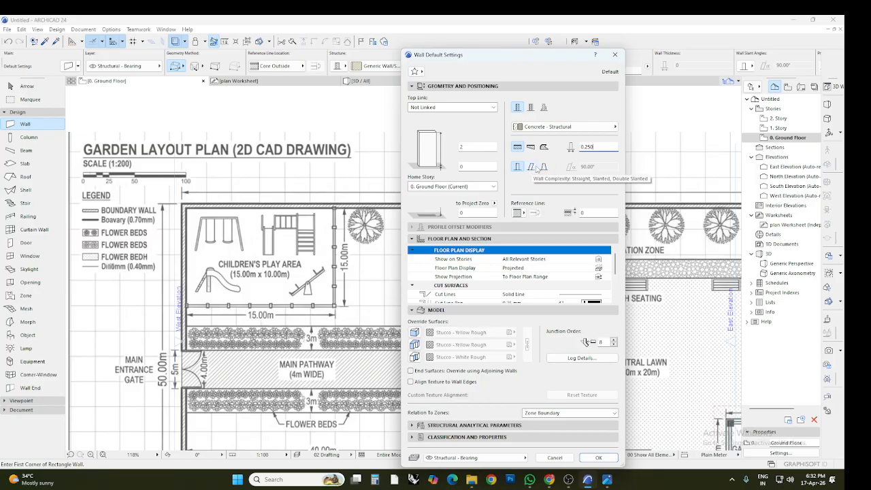
# - Try the slanted wall option, return to straight, retry thicknesses of 0.5 and 1, and discard the wall default changes
pyautogui.click(531, 167)
pyautogui.click(593, 167)
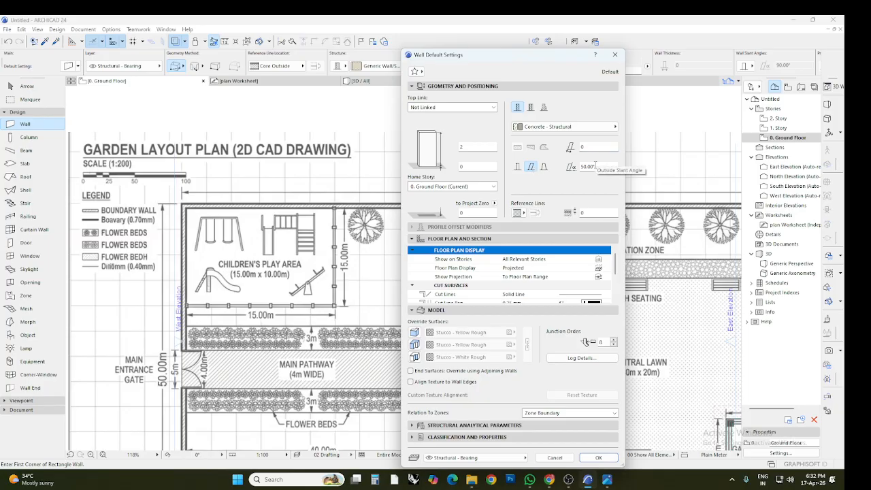
pyautogui.click(518, 167)
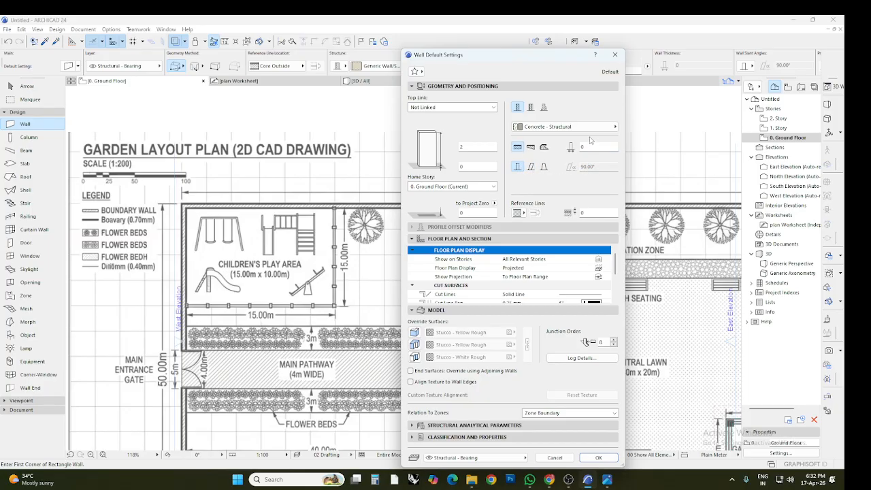
pyautogui.click(586, 146)
pyautogui.doubleClick(581, 146)
pyautogui.write('01')
pyautogui.press('BackSpace')
pyautogui.press('BackSpace')
pyautogui.write('1')
pyautogui.press('BackSpace')
pyautogui.write('0.5')
pyautogui.press('BackSpace')
pyautogui.press('BackSpace')
pyautogui.press('BackSpace')
pyautogui.write('1')
pyautogui.click(571, 460)
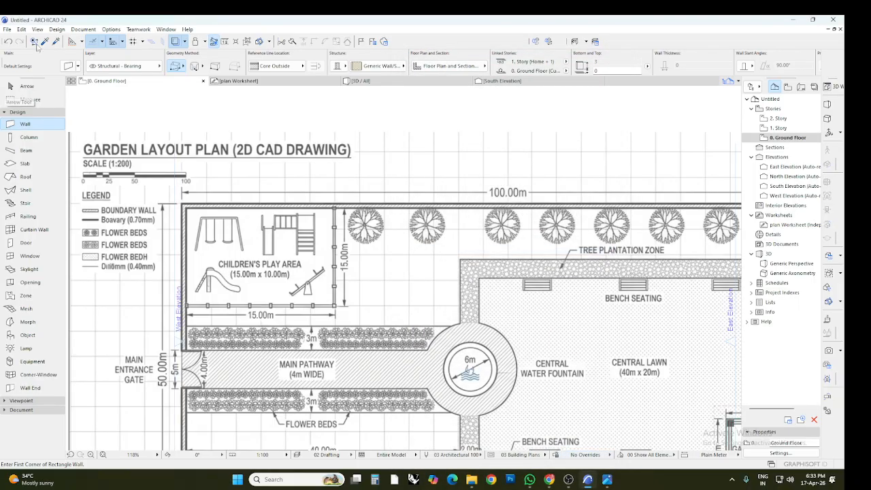
# - Set the project's working length unit, in meters, to 3 decimals
pyautogui.click(111, 29)
pyautogui.moveTo(143, 113)
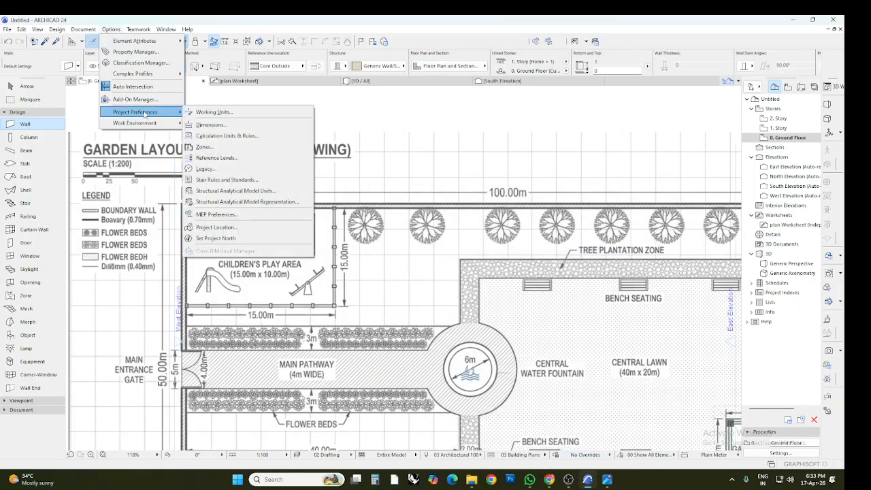
pyautogui.click(211, 113)
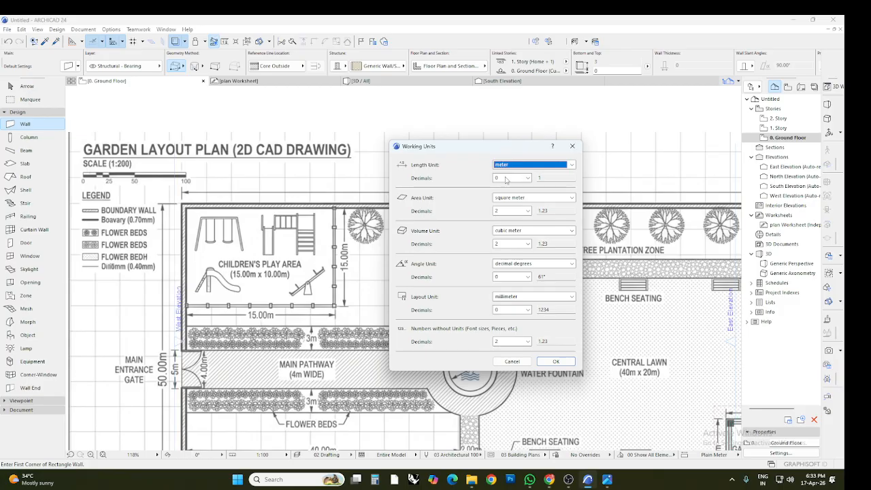
pyautogui.click(505, 179)
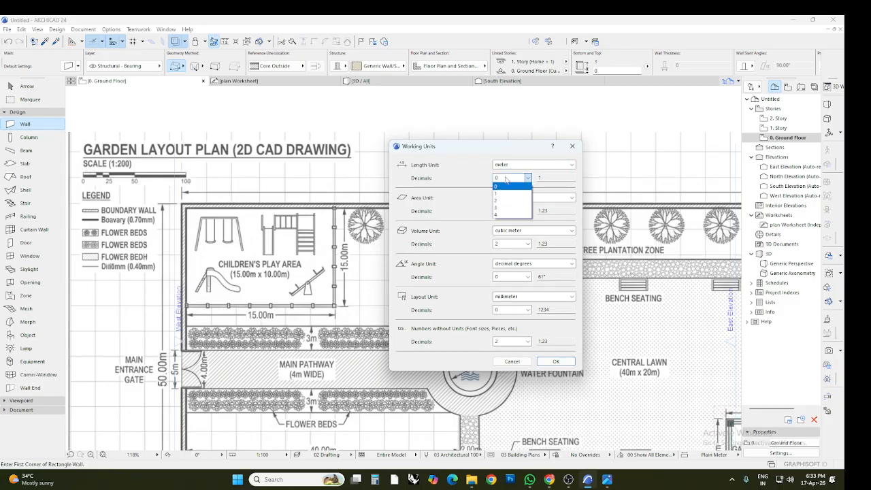
pyautogui.click(511, 208)
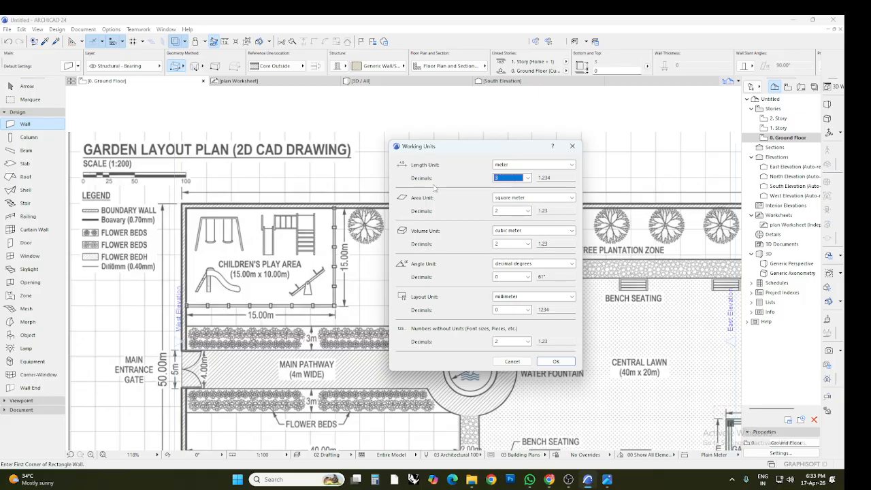
pyautogui.click(555, 361)
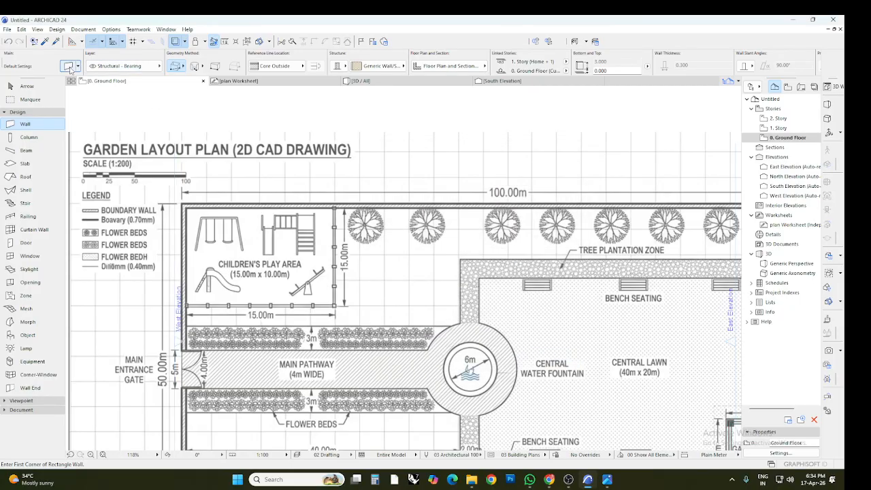
# - Open the default settings of the Wall tool
pyautogui.hotkey('ctrl', 't')
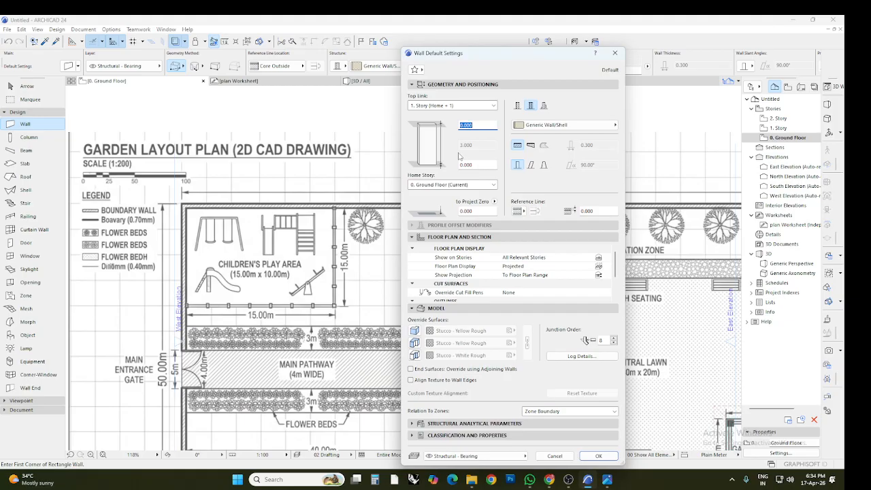
# - Configure the default wall as not linked at the top, with the Concrete - Structural material and a thickness of 0.200
pyautogui.click(452, 106)
pyautogui.click(445, 144)
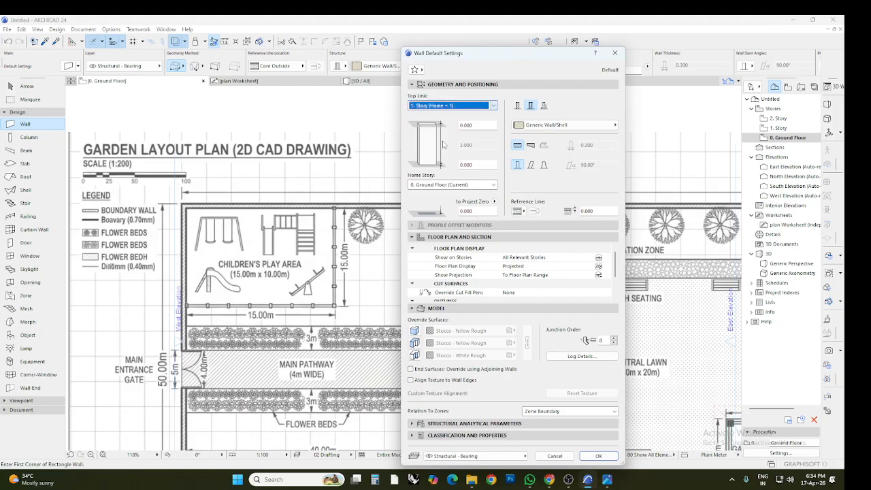
pyautogui.click(455, 107)
pyautogui.click(437, 137)
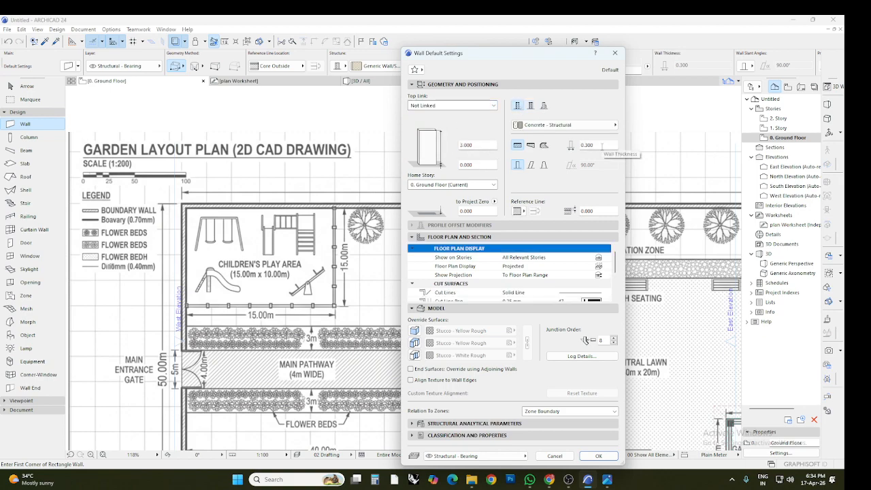
pyautogui.click(601, 145)
pyautogui.press('BackSpace')
pyautogui.write('200')
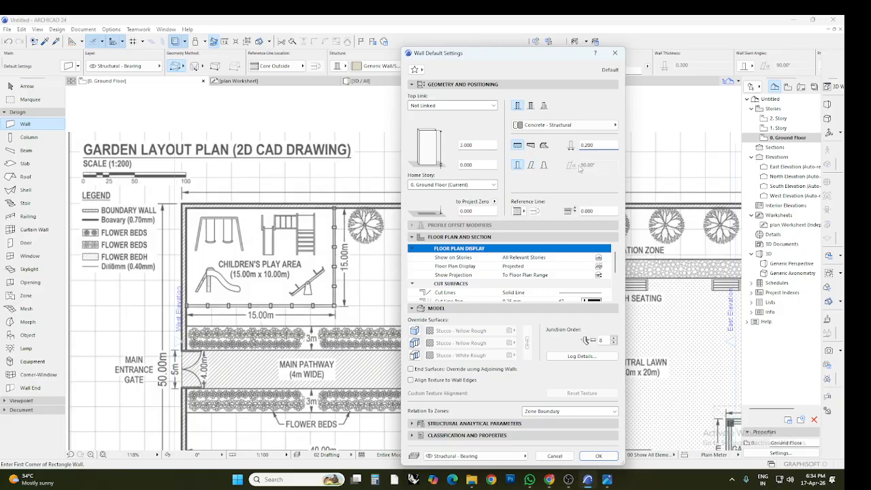
pyautogui.click(595, 455)
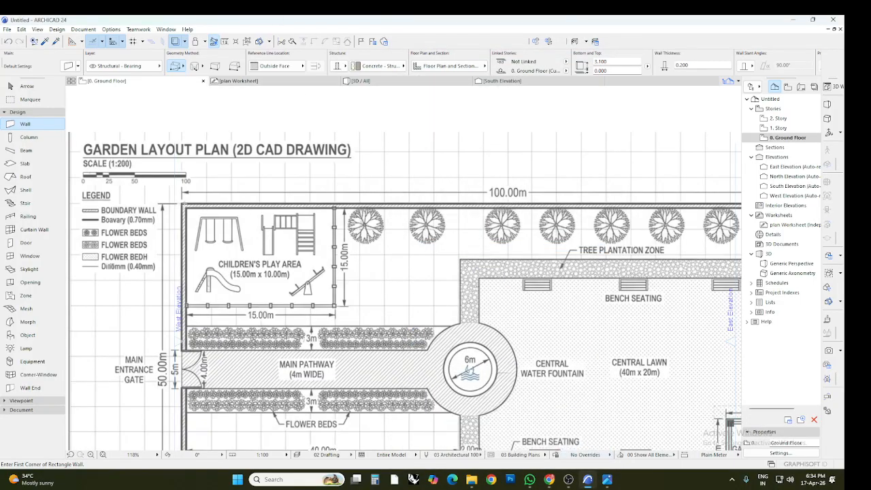
# - Draw a rectangular wall of about 39 by 20 m around the garden plan's outer boundary and view it in 3D
pyautogui.click(183, 203)
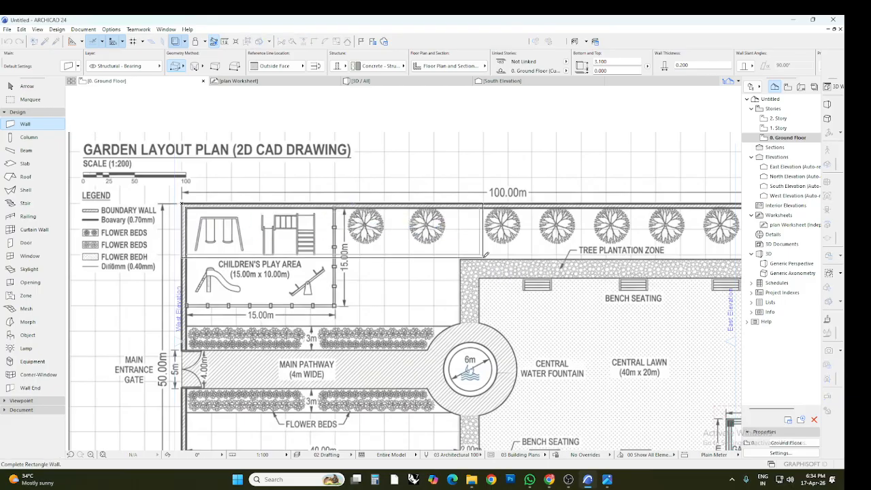
pyautogui.scroll(-5, 438, 249)
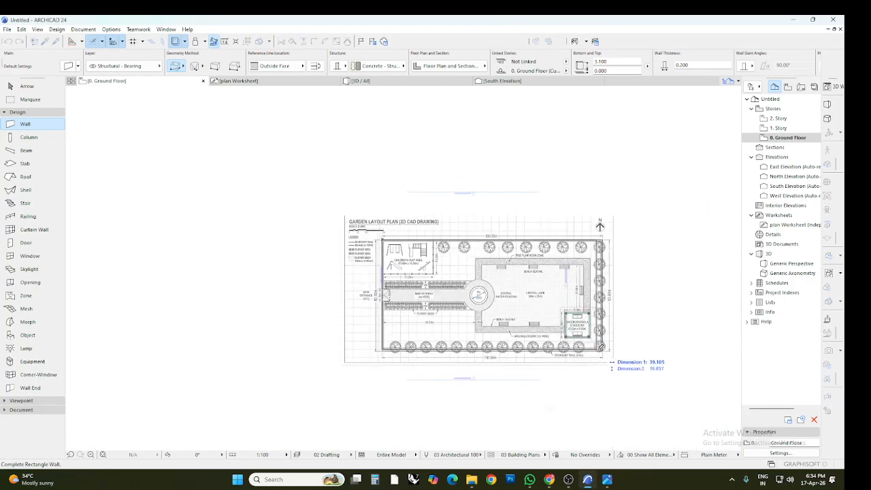
pyautogui.click(603, 347)
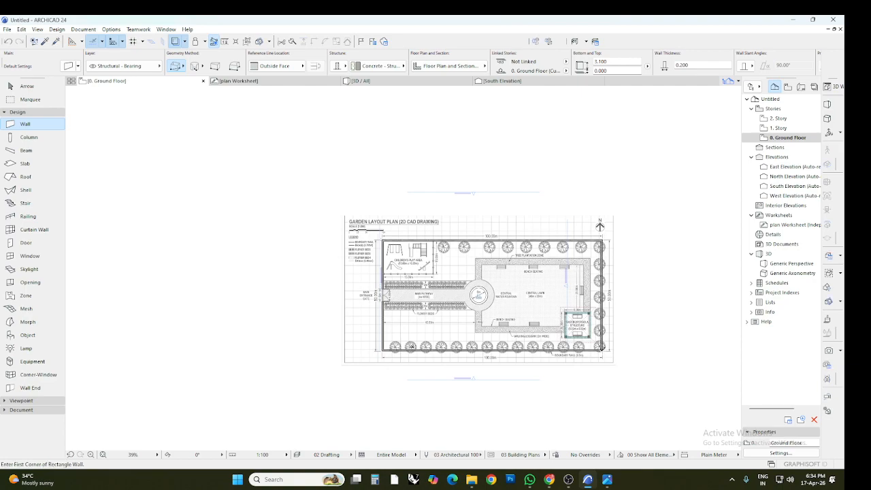
pyautogui.click(383, 82)
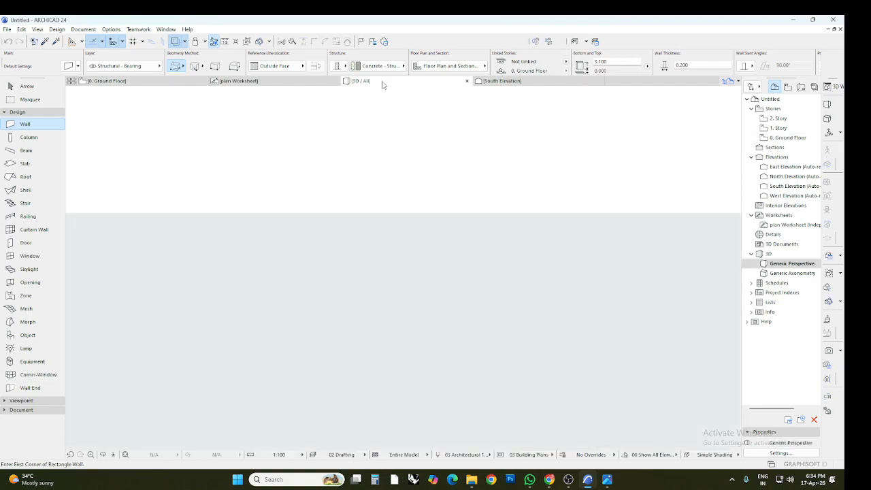
pyautogui.scroll(-10, 416, 272)
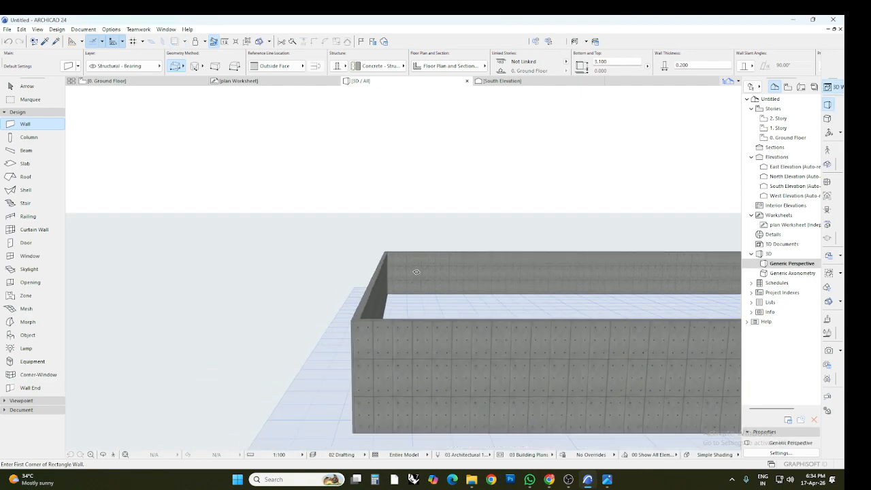
pyautogui.scroll(5, 499, 312)
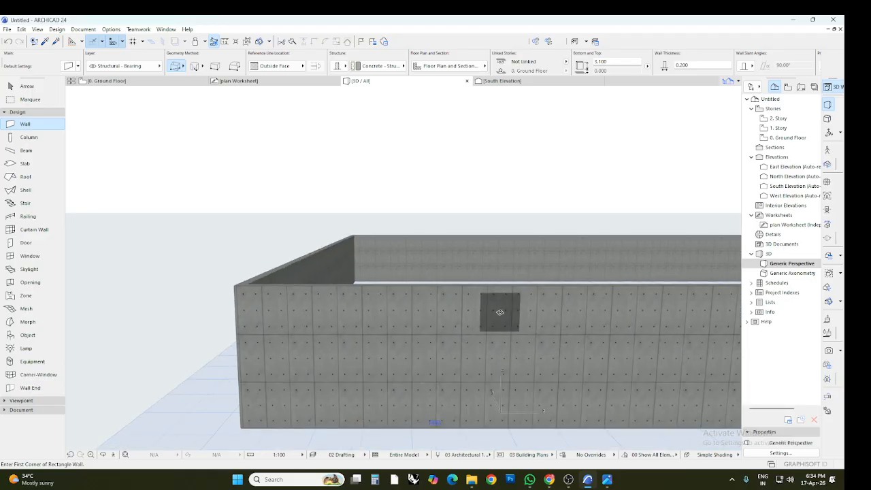
# - Delete all the walls in the 3D view
pyautogui.click(35, 87)
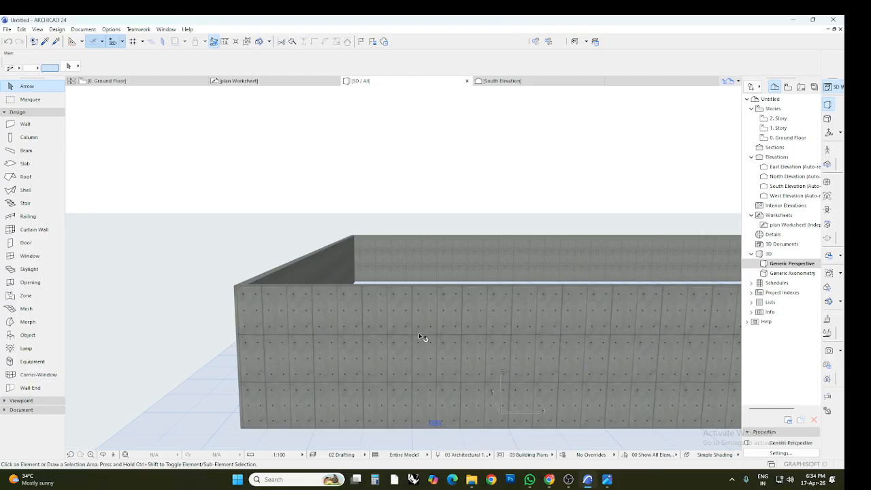
pyautogui.hotkey('ctrl', 'a')
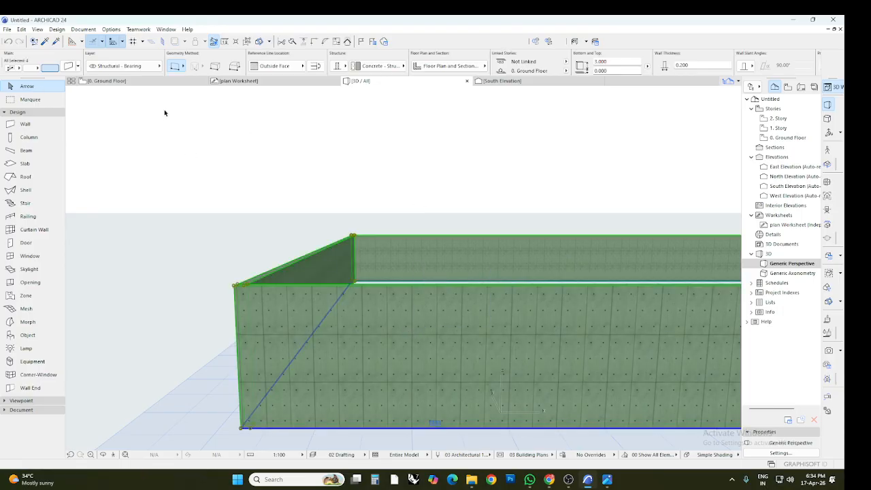
pyautogui.press('Delete')
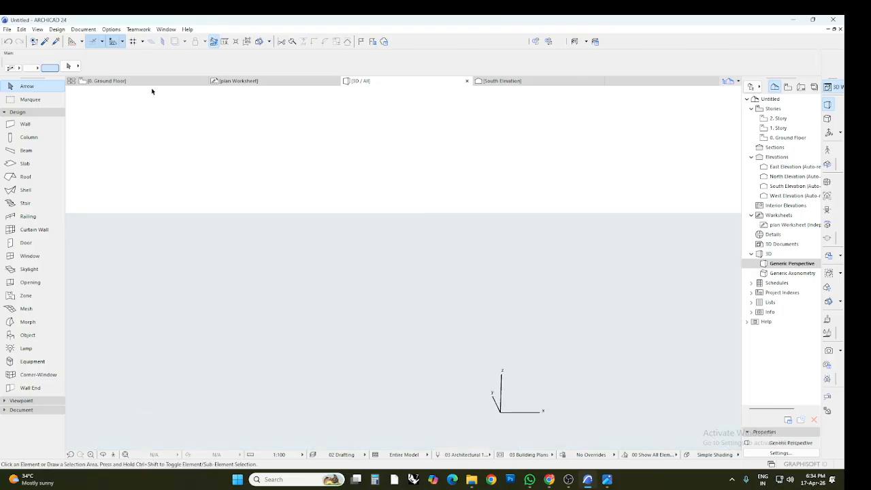
# - On the ground floor, override the default wall's outside, edge and inside surfaces and link the three so they share one material
pyautogui.click(109, 81)
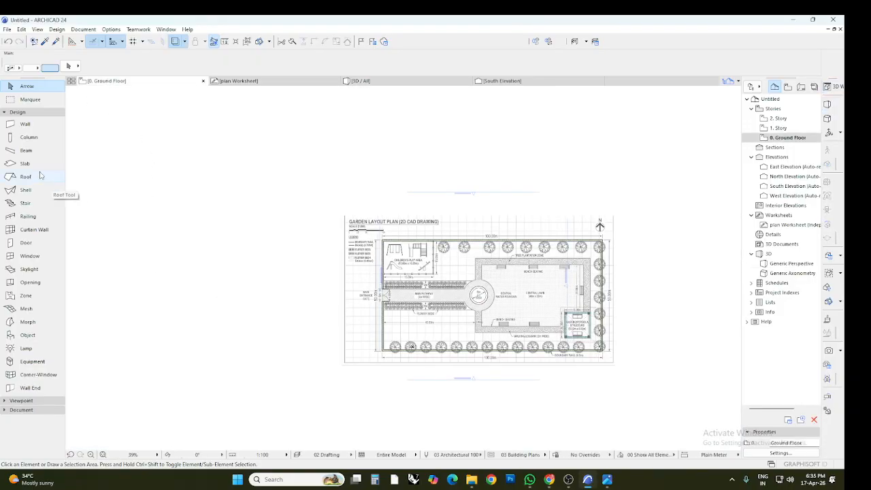
pyautogui.click(27, 124)
pyautogui.click(68, 67)
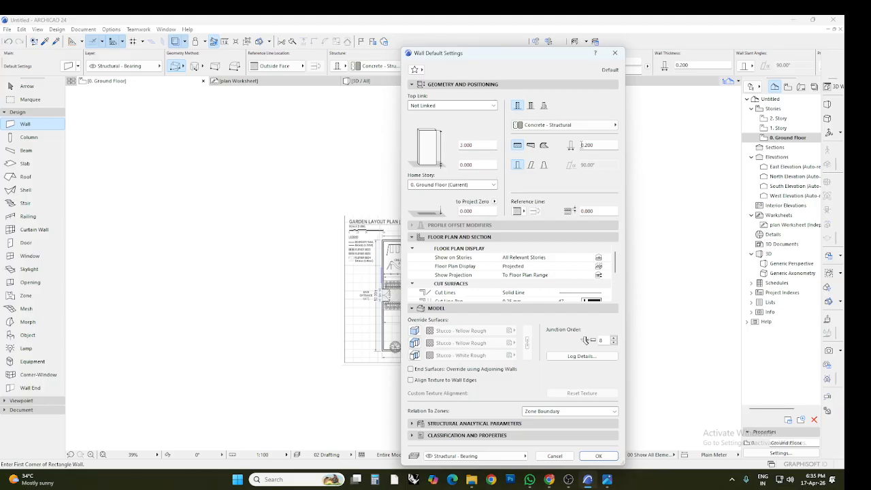
pyautogui.scroll(-4, 504, 272)
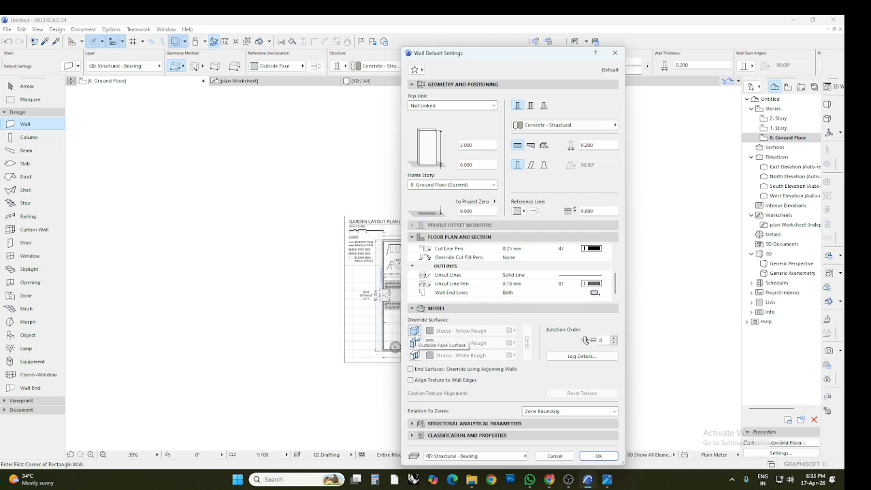
pyautogui.click(414, 330)
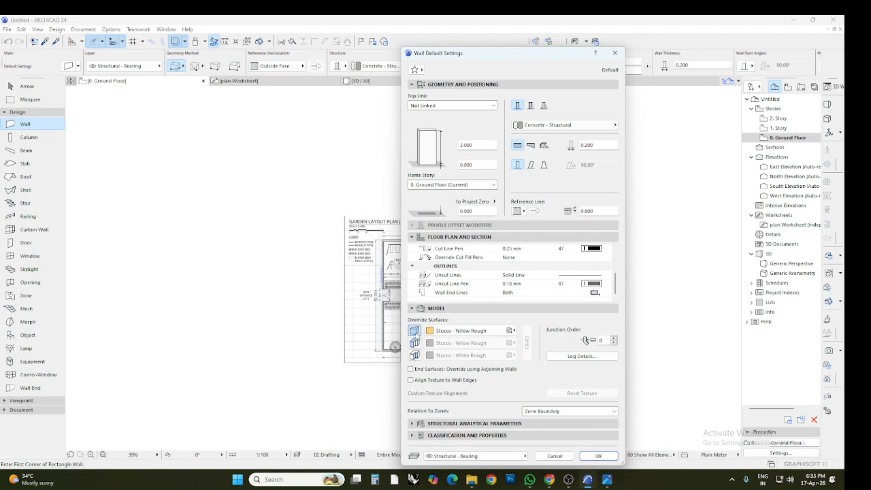
pyautogui.click(414, 343)
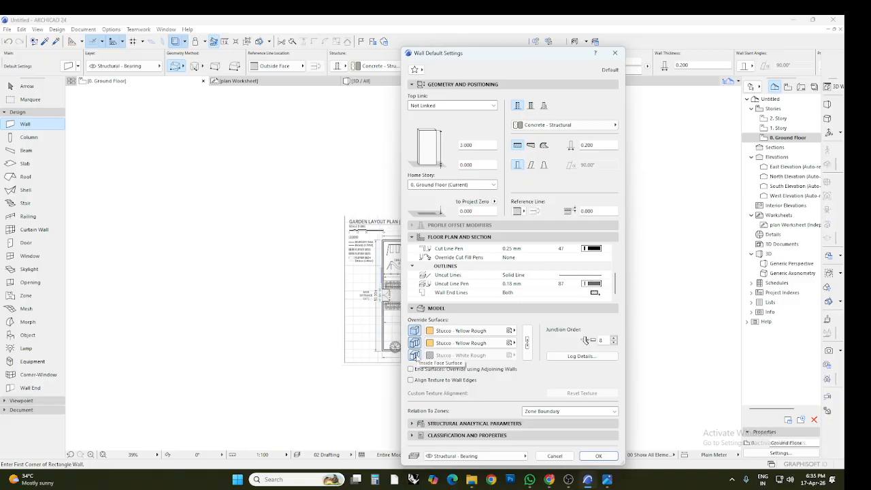
pyautogui.click(414, 355)
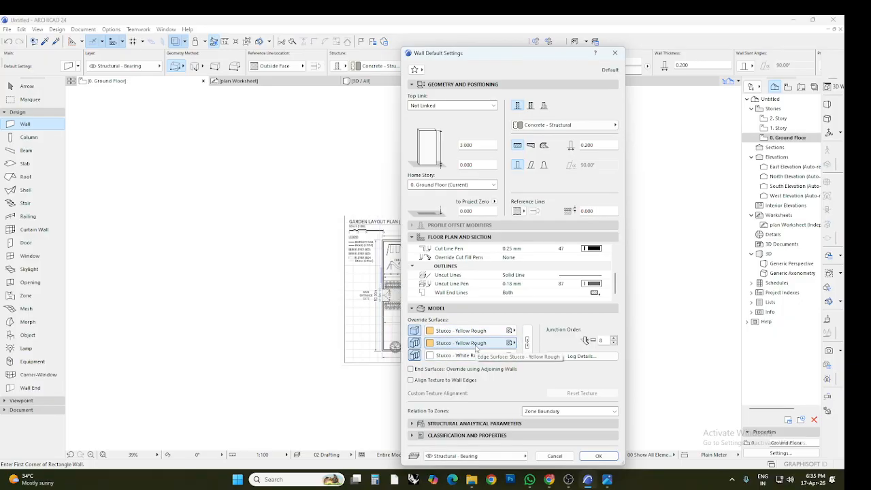
pyautogui.click(527, 342)
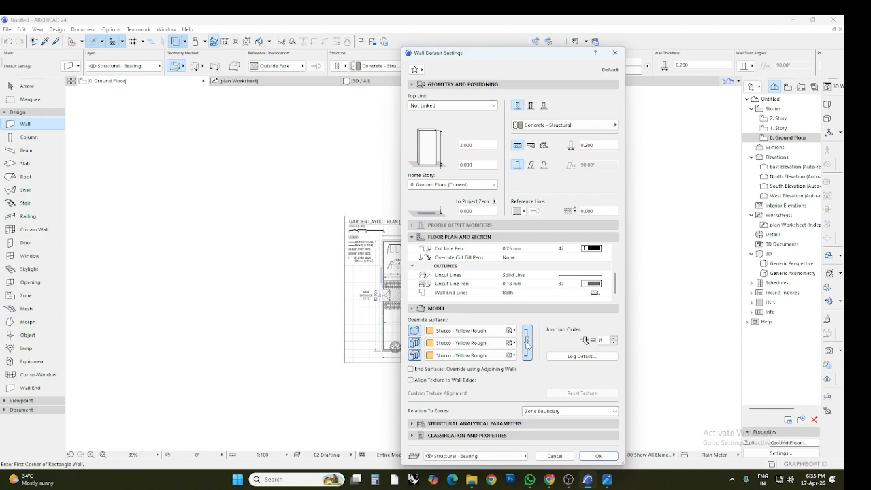
# - Set the linked wall surface overrides to Stonework - 02 and accept the default wall settings
pyautogui.click(513, 330)
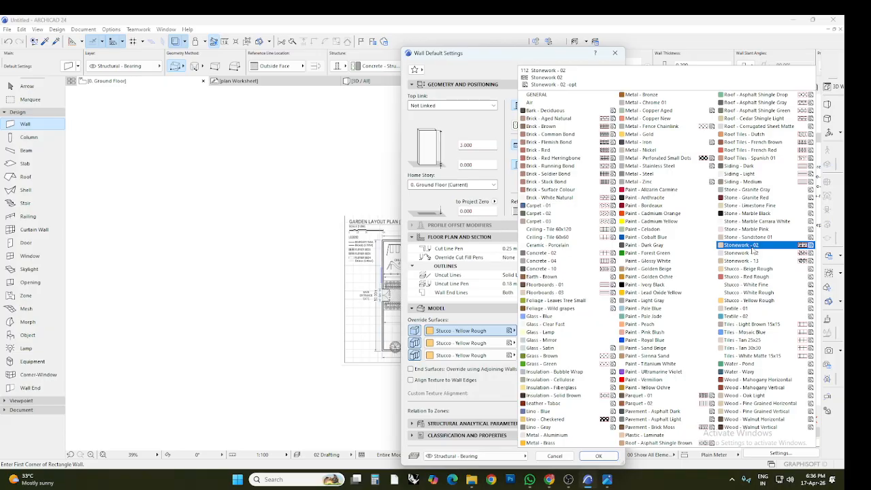
pyautogui.click(750, 248)
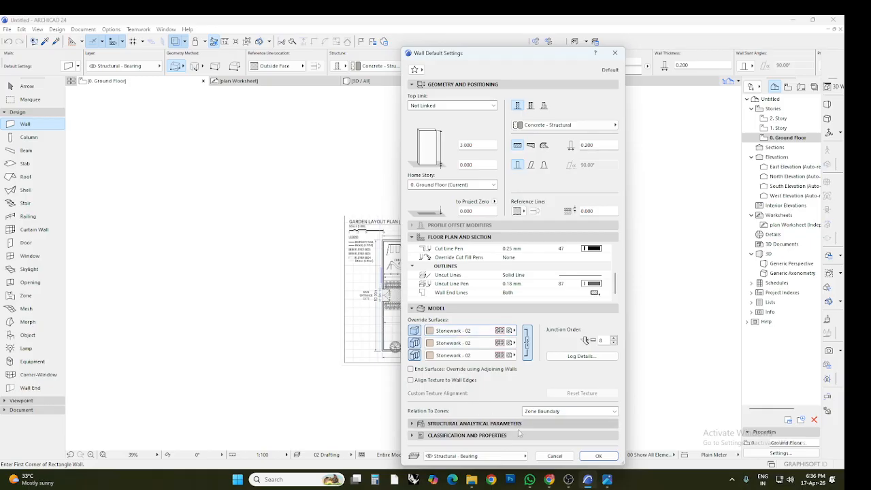
pyautogui.click(589, 456)
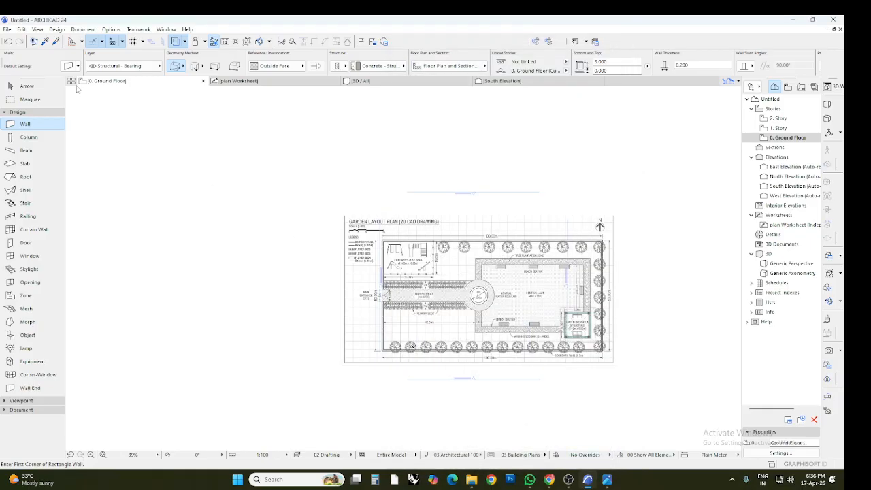
# - Draw a test rectangular wall about 13.6 by 6.5 m over the children's play area and orbit around it in 3D to inspect the finish
pyautogui.click(397, 242)
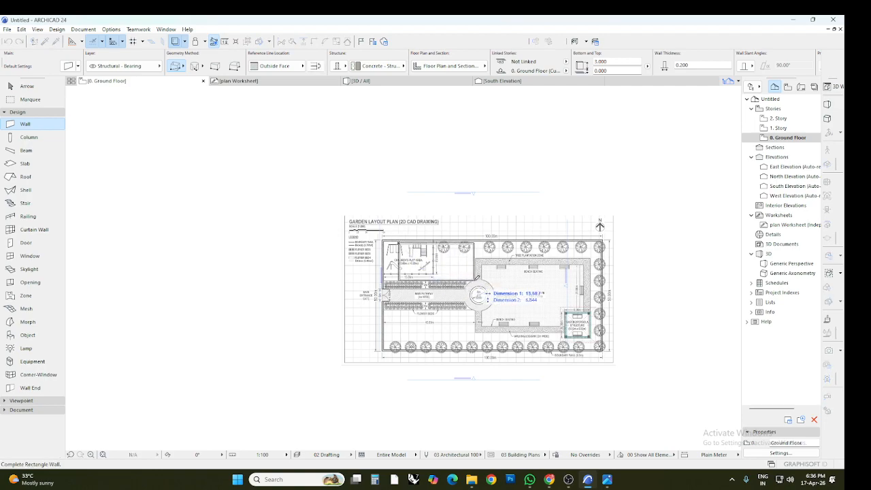
pyautogui.click(475, 280)
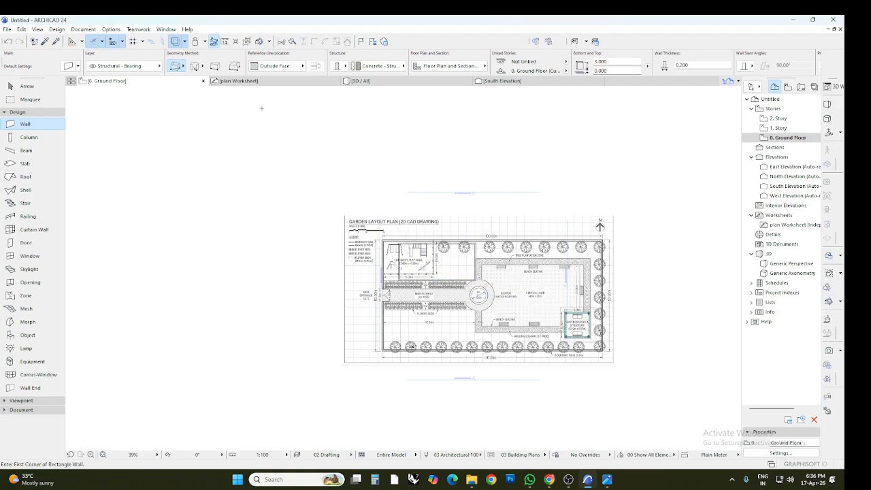
pyautogui.click(361, 81)
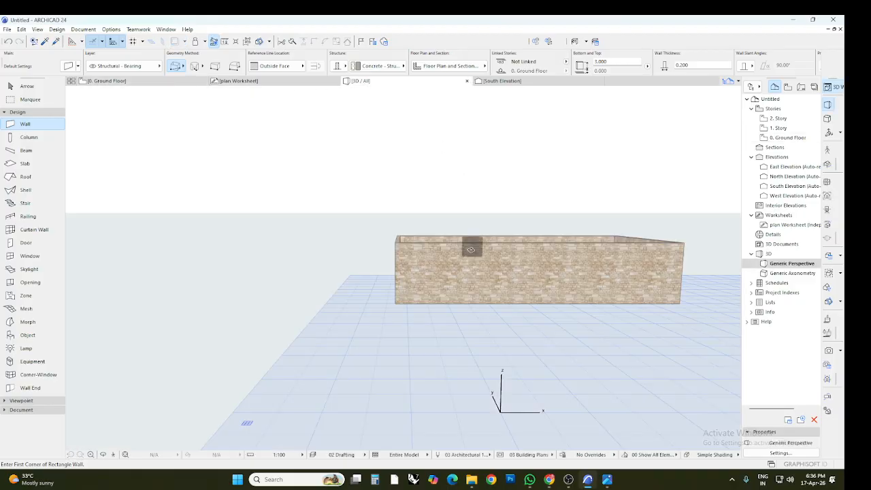
pyautogui.scroll(2, 474, 259)
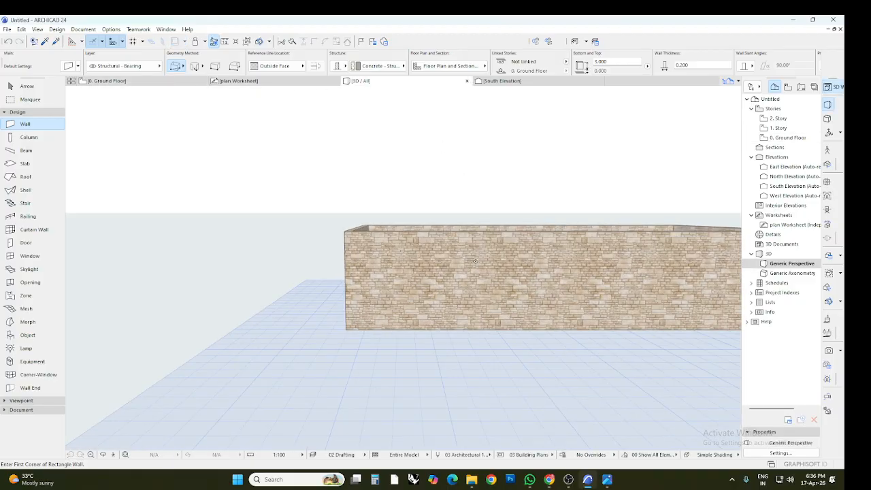
pyautogui.scroll(2, 474, 260)
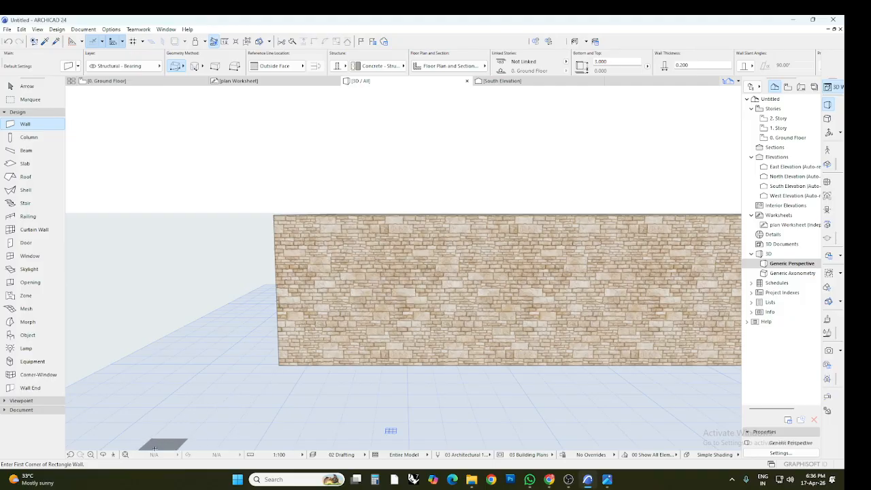
pyautogui.click(103, 454)
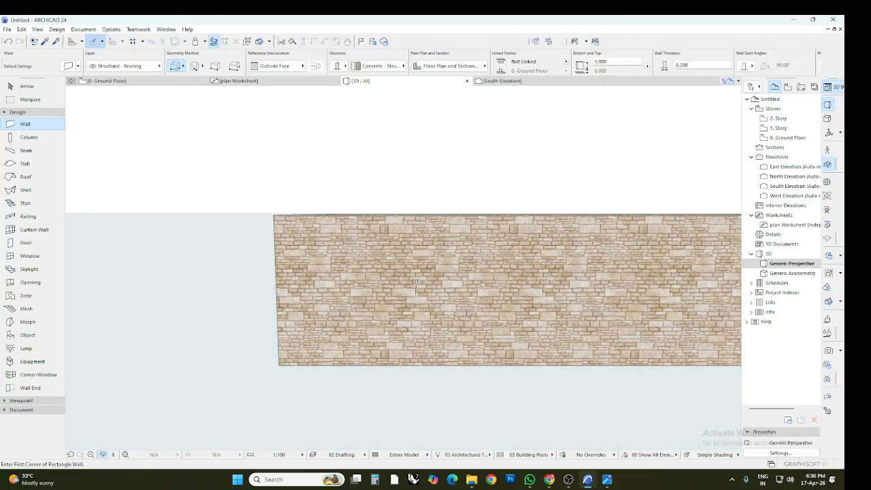
pyautogui.moveTo(378, 357); pyautogui.dragTo(433, 356)
pyautogui.scroll(-4, 463, 298)
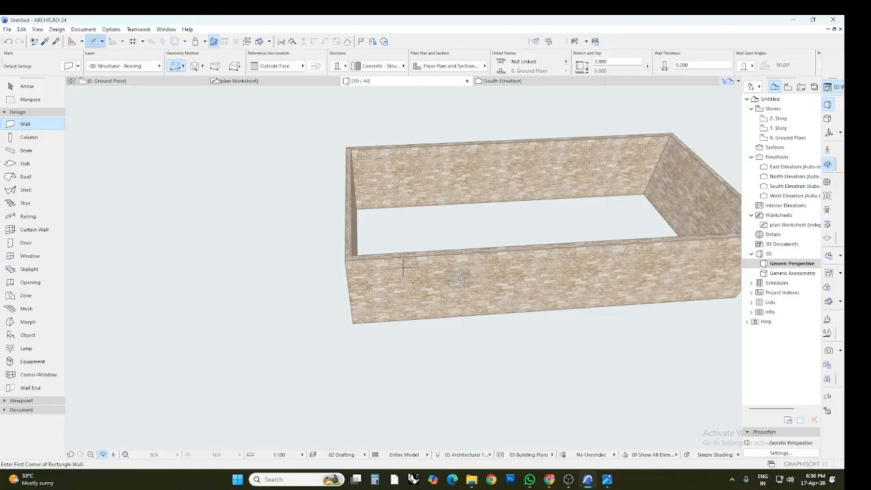
pyautogui.press('Escape')
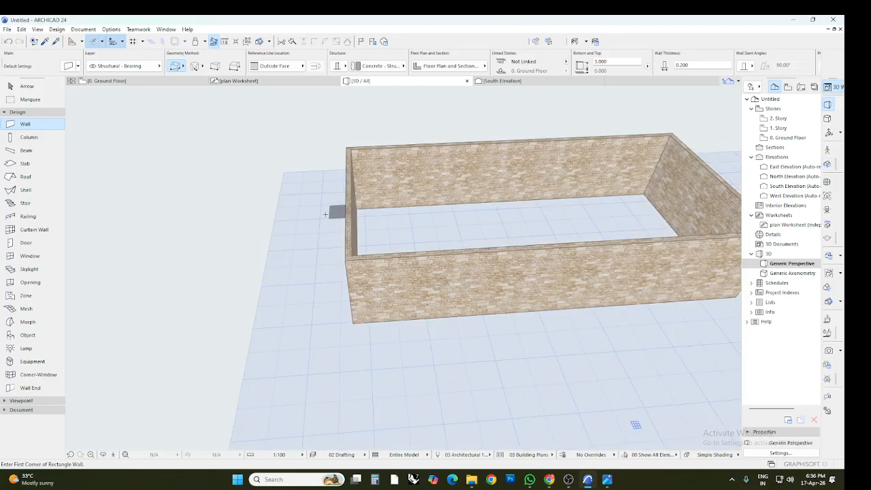
# - Delete the test rectangle of walls over the children's play area on the ground floor plan
pyautogui.click(127, 82)
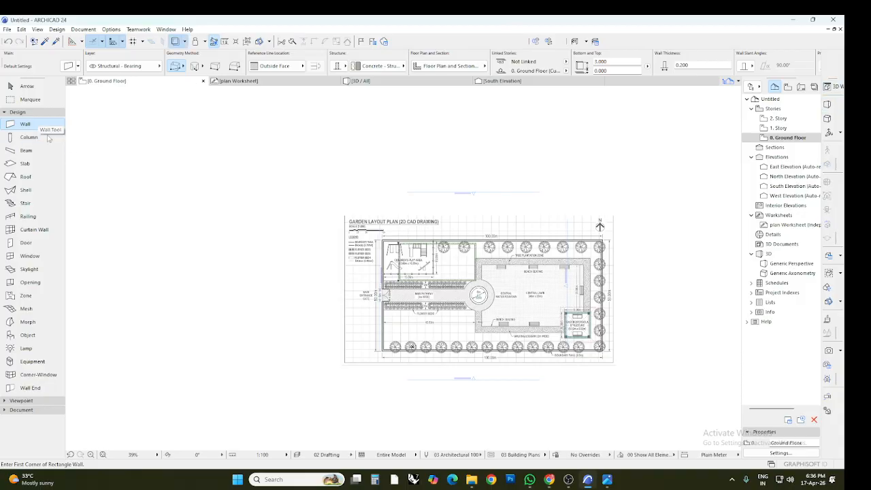
pyautogui.click(27, 86)
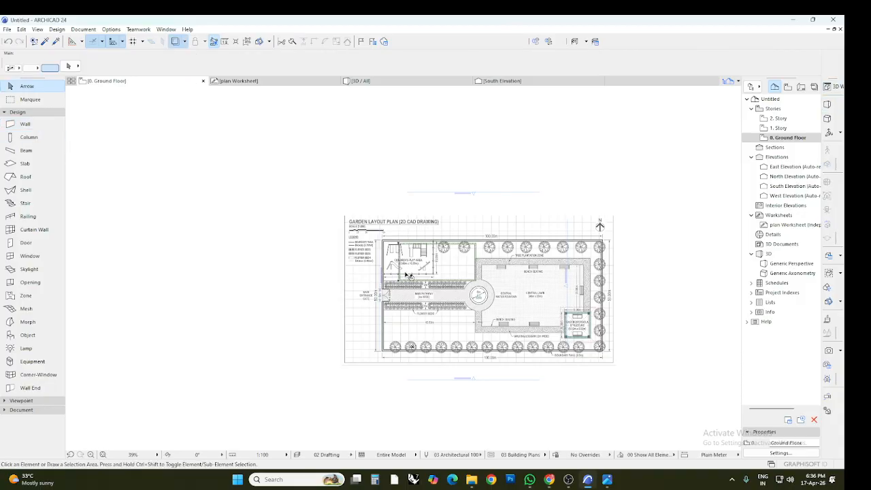
pyautogui.click(401, 270)
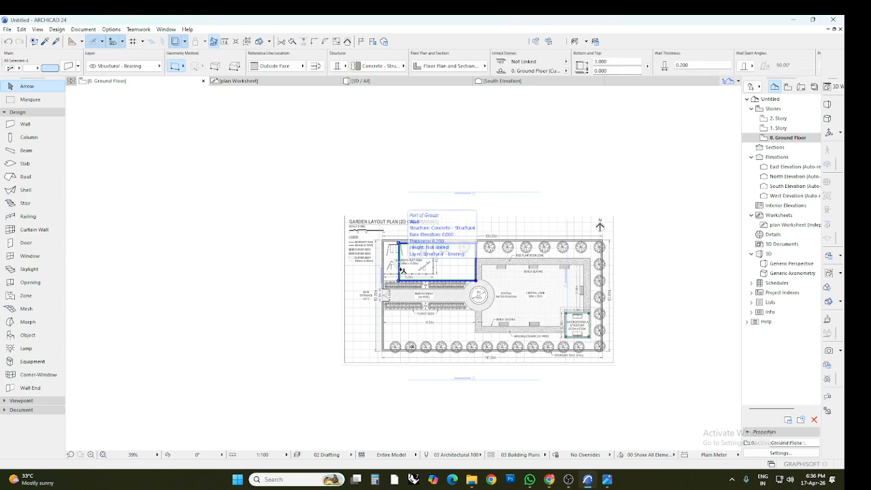
pyautogui.press('Escape')
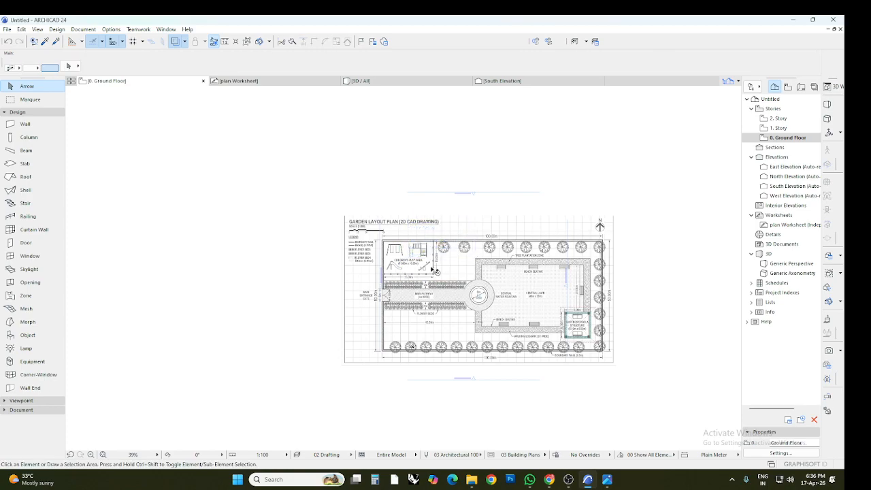
# - Draw a single straight wall 10 m long at a 45° angle in the blank area west of the plan
pyautogui.scroll(5, 434, 271)
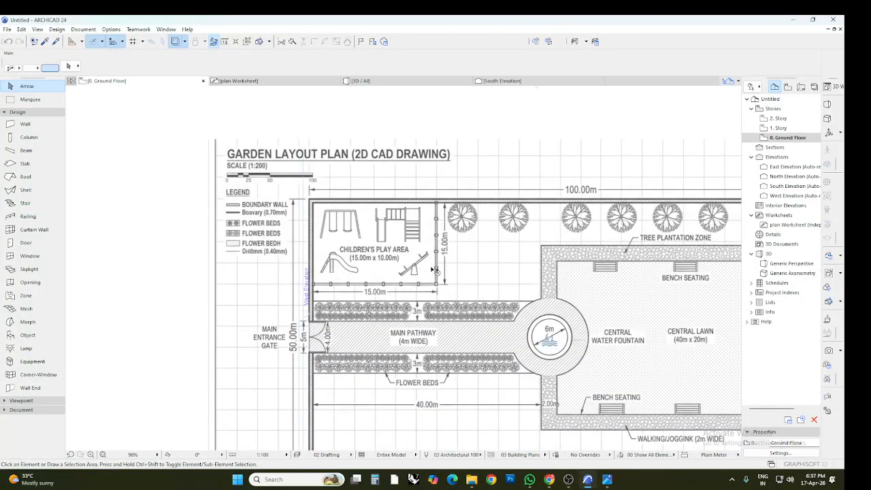
pyautogui.click(26, 124)
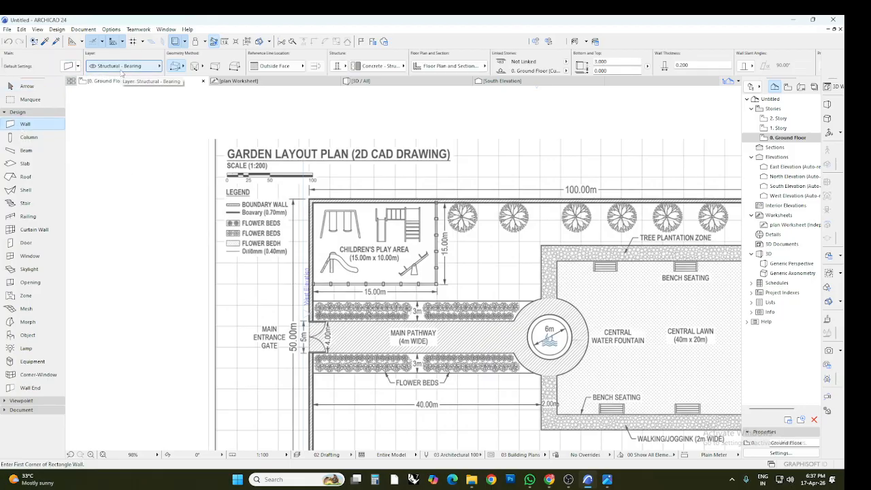
pyautogui.click(183, 68)
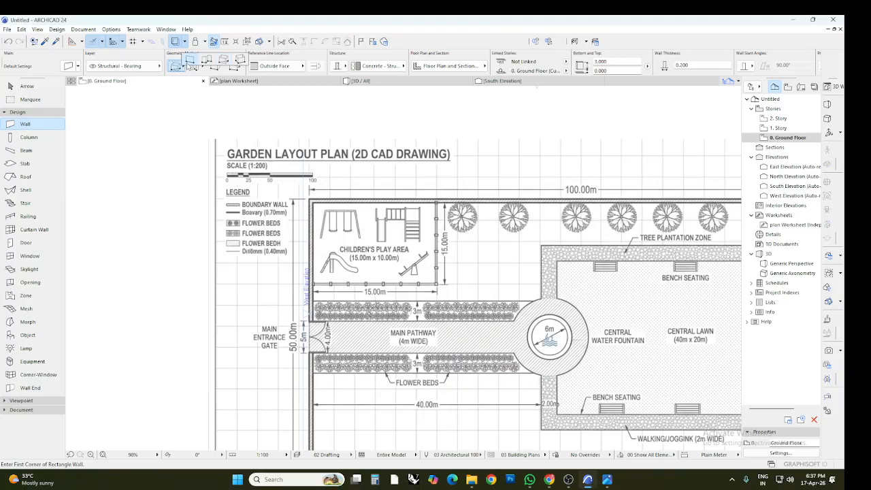
pyautogui.click(187, 65)
pyautogui.click(147, 171)
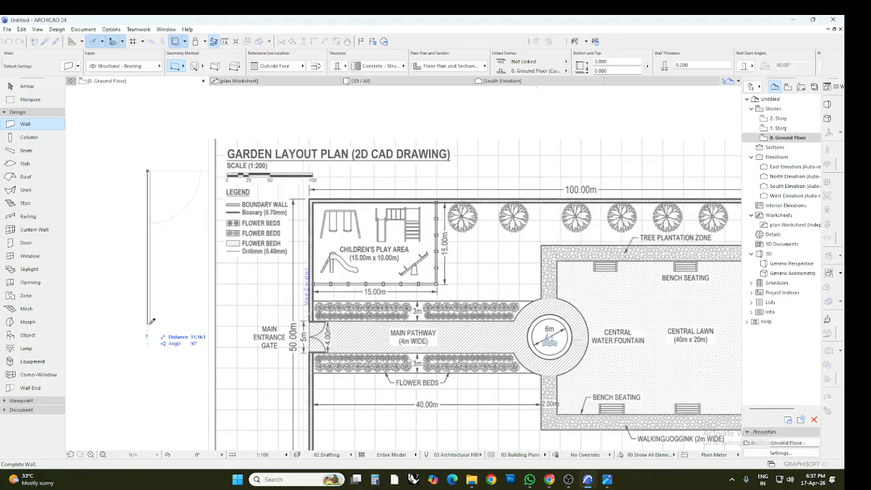
pyautogui.write('10')
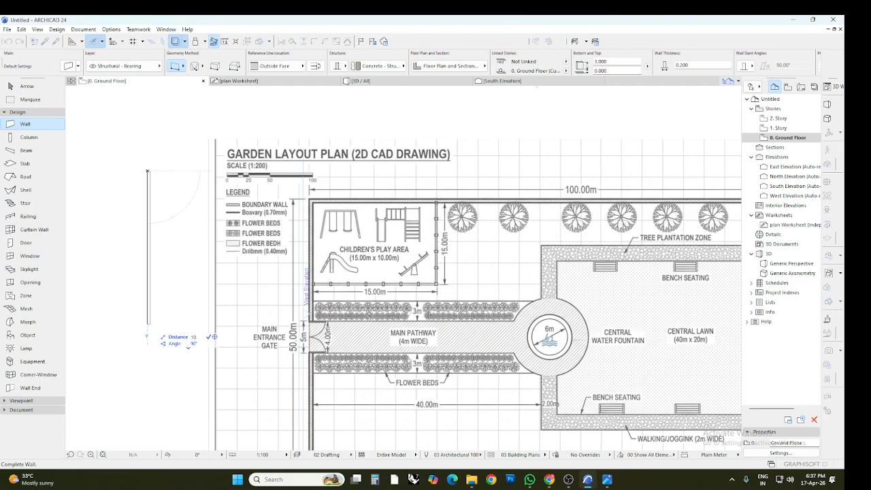
pyautogui.press('Tab')
pyautogui.write('45')
pyautogui.press('Return')
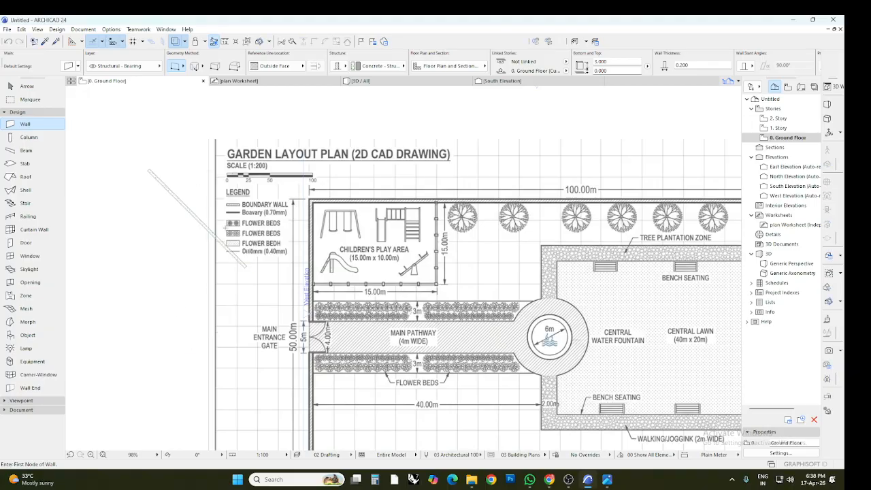
# - Inspect the angled wall's shape and stone finish in the 3D view and return to the ground floor plan
pyautogui.click(12, 87)
pyautogui.click(205, 227)
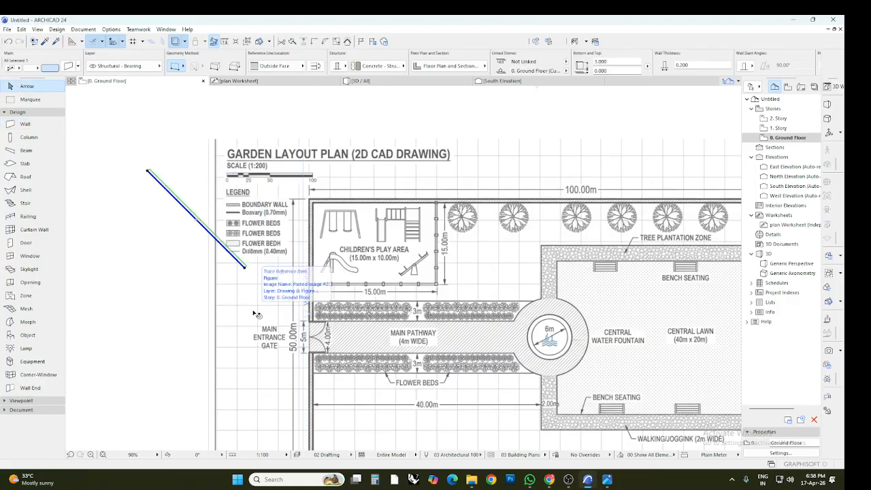
pyautogui.click(357, 82)
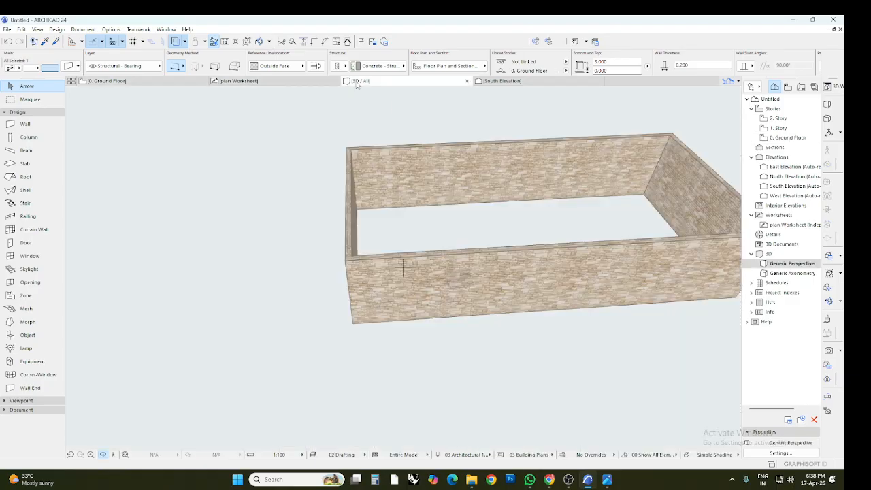
pyautogui.scroll(-4, 374, 240)
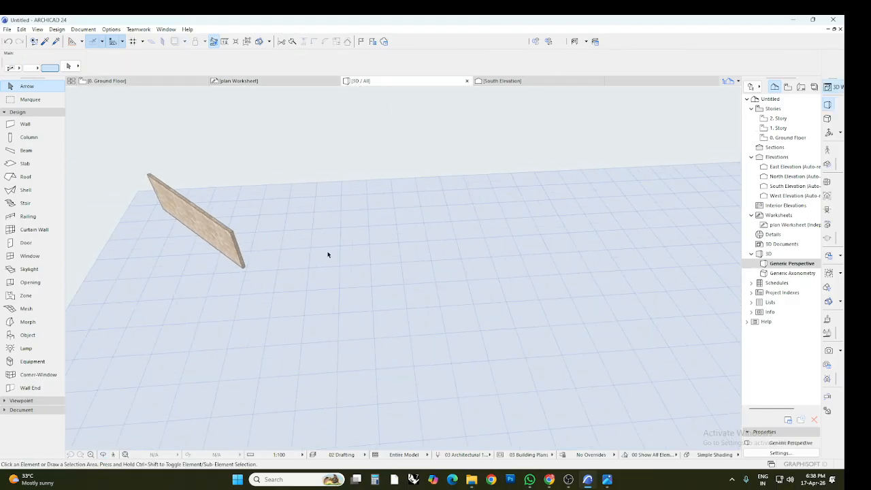
pyautogui.scroll(5, 170, 215)
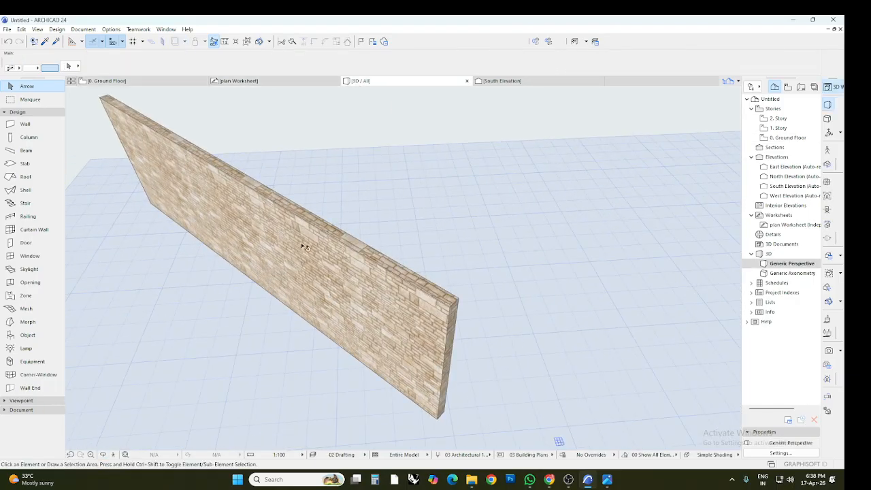
pyautogui.click(115, 83)
pyautogui.click(196, 219)
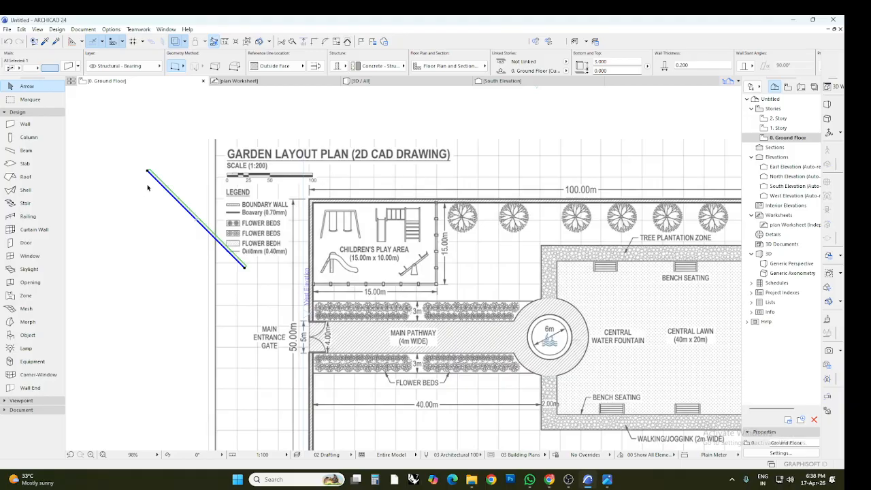
pyautogui.click(120, 142)
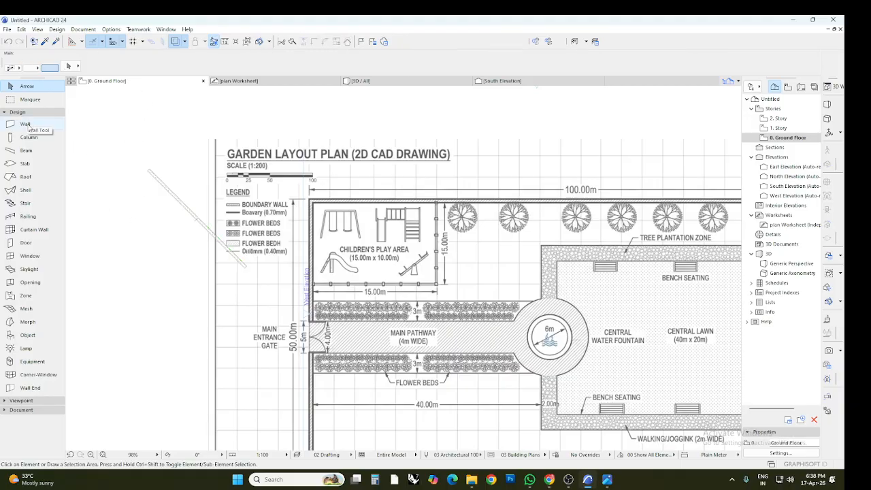
# - Draw a second single wall from the lower corner of the main entrance gate, 10 m long at 145°
pyautogui.click(29, 126)
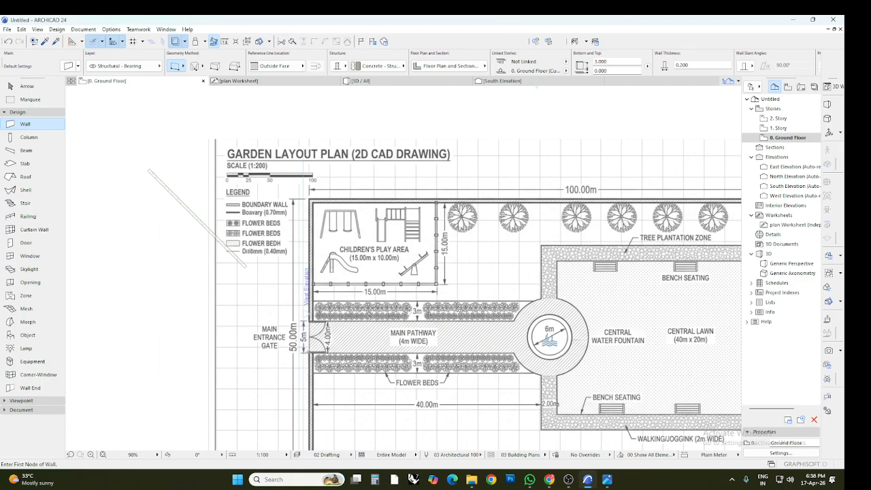
pyautogui.click(310, 352)
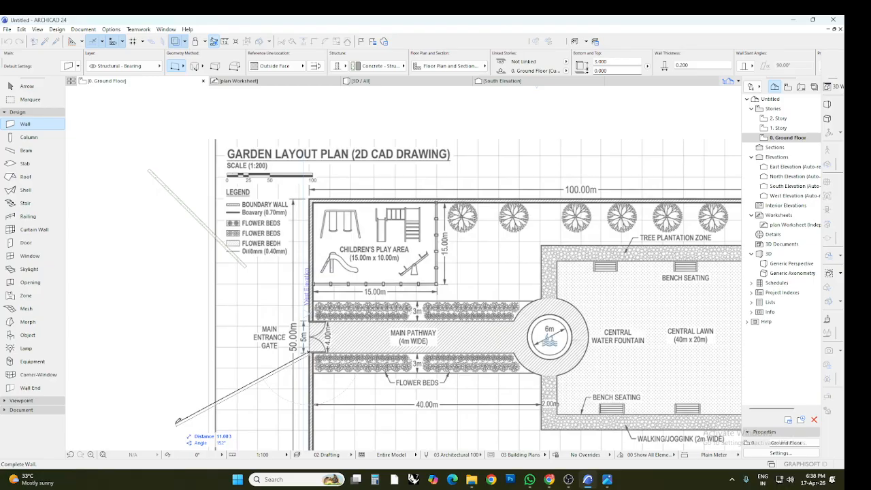
pyautogui.write('10')
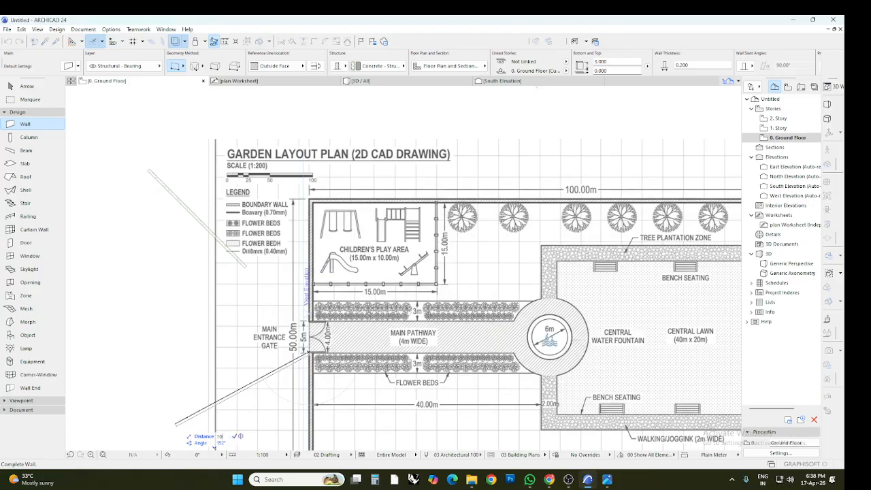
pyautogui.press('Tab')
pyautogui.write('145')
pyautogui.press('Return')
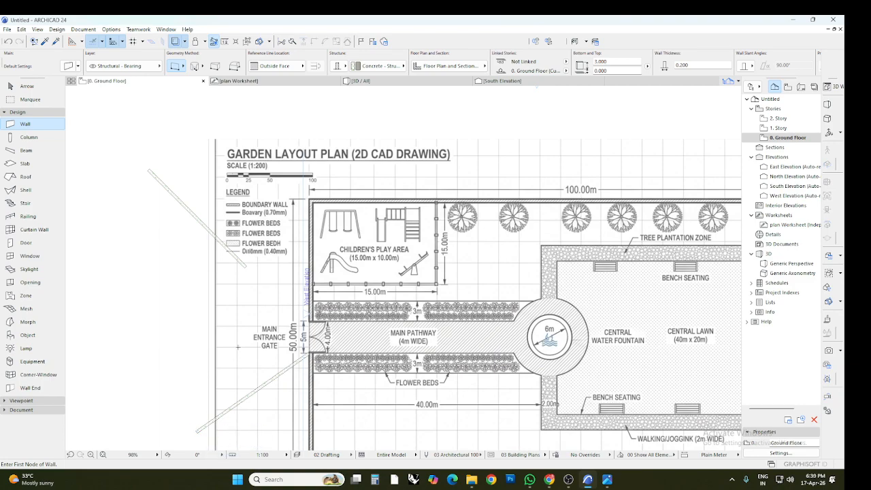
# - Move the 45° wall so its lower end meets the upper corner of the main entrance gate
pyautogui.click(26, 86)
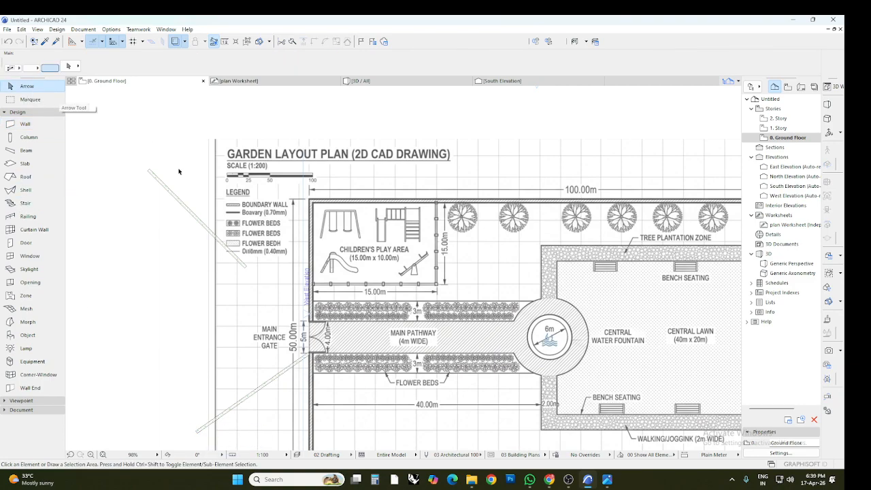
pyautogui.click(183, 204)
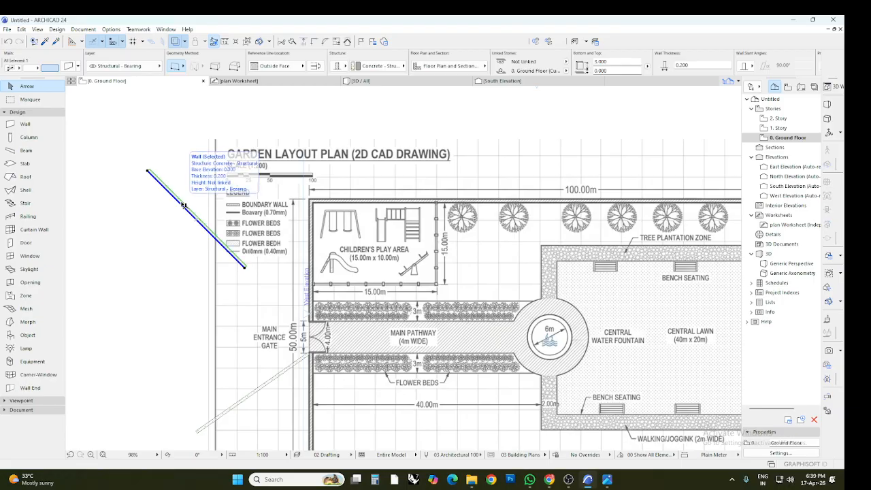
pyautogui.click(182, 204)
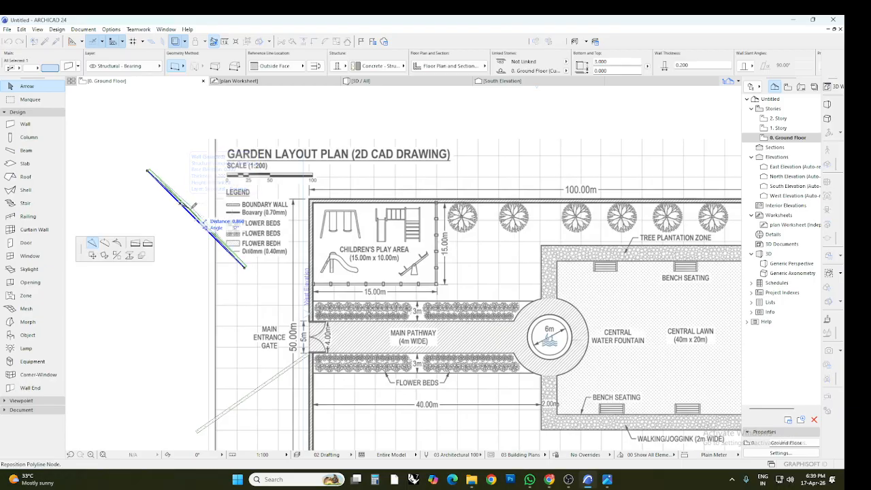
pyautogui.click(93, 256)
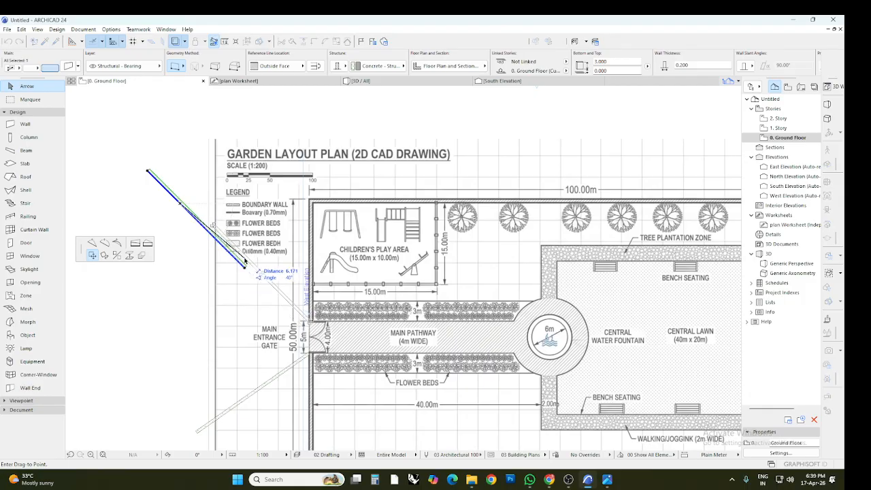
pyautogui.click(309, 319)
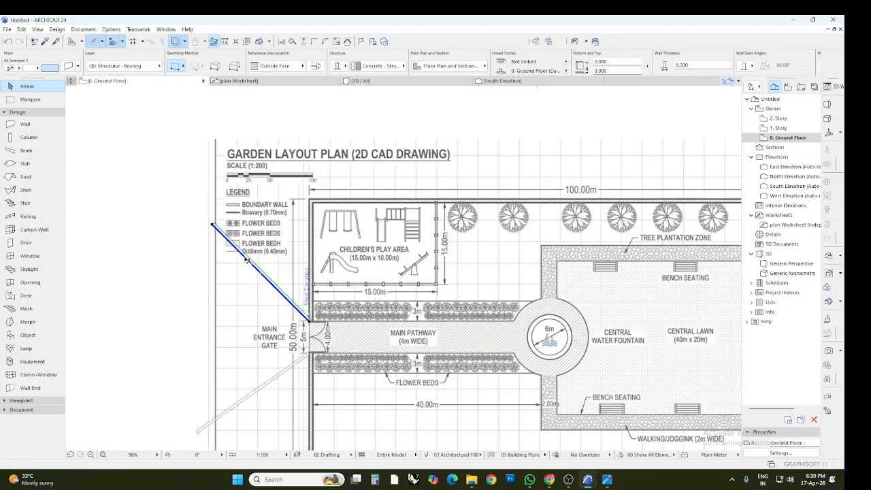
pyautogui.press('Escape')
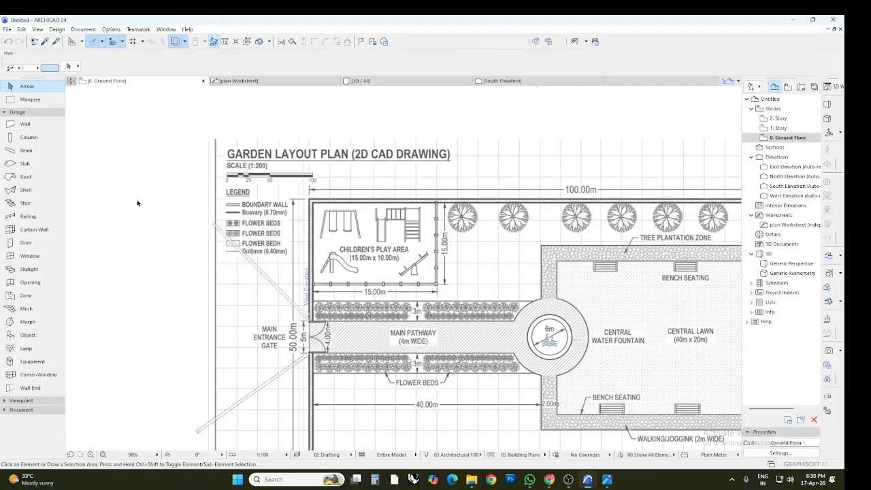
pyautogui.click(274, 285)
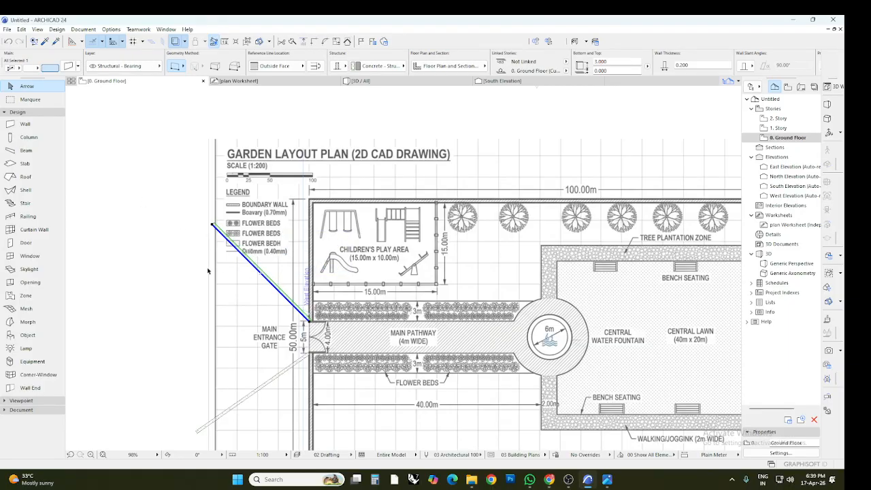
pyautogui.press('Escape')
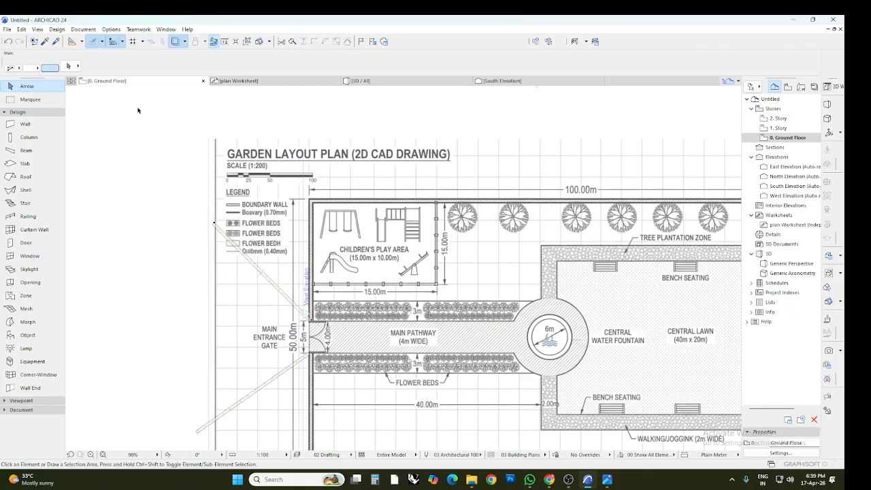
# - With the chained wall method, draw walls from the gate's upper corner up the west boundary and about 39.9 m along the north boundary
pyautogui.click(24, 124)
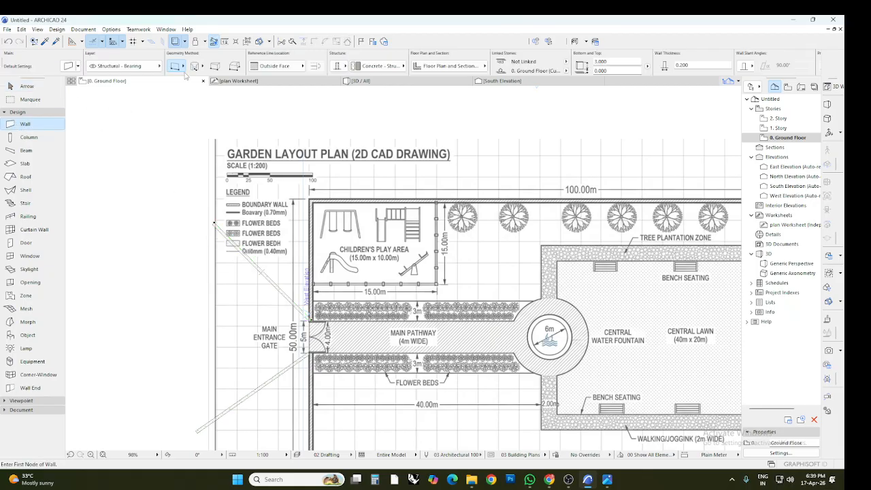
pyautogui.click(184, 70)
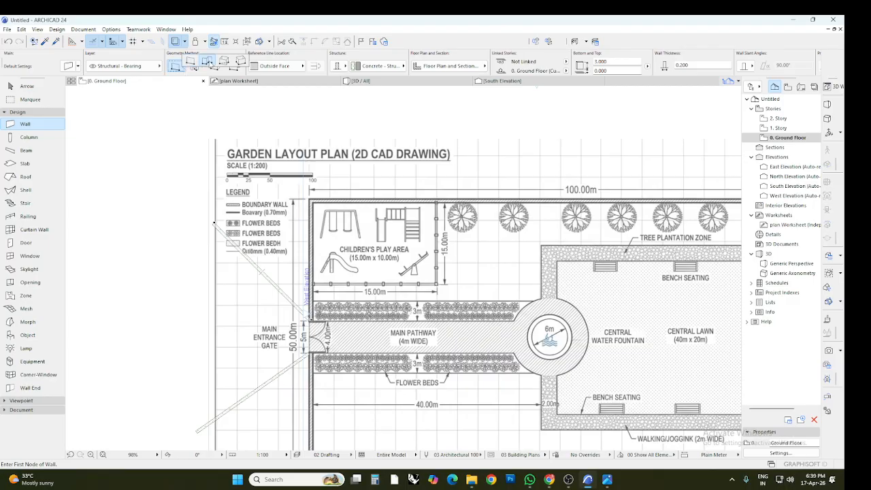
pyautogui.click(208, 61)
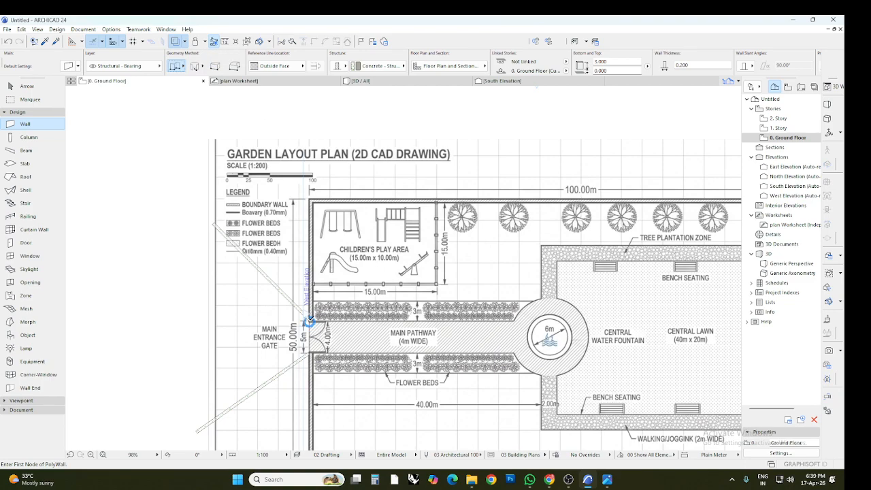
pyautogui.click(309, 319)
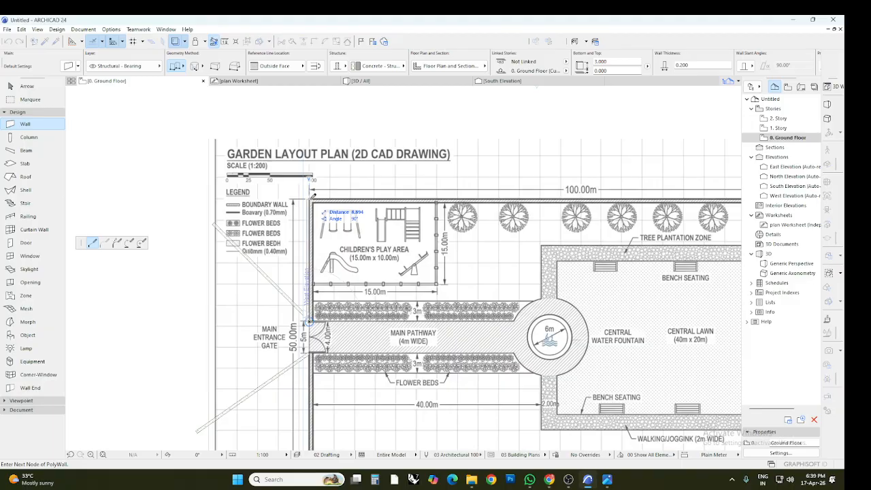
pyautogui.scroll(-2, 604, 195)
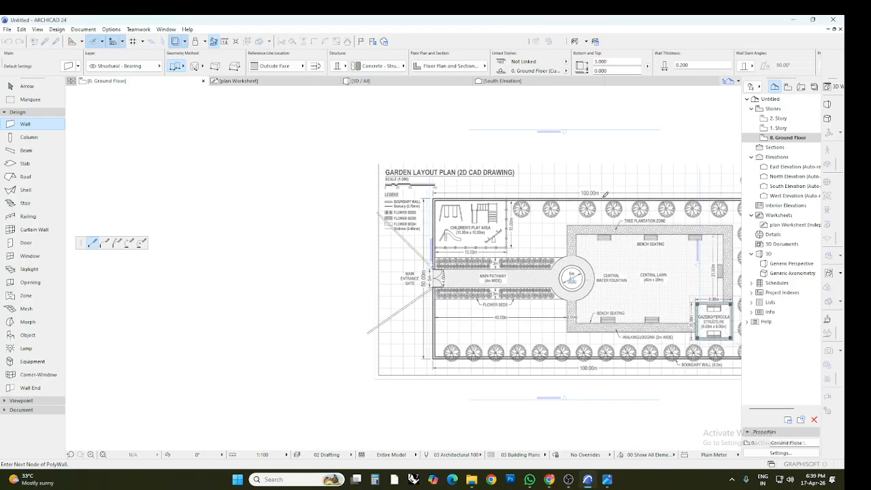
pyautogui.scroll(-2, 605, 195)
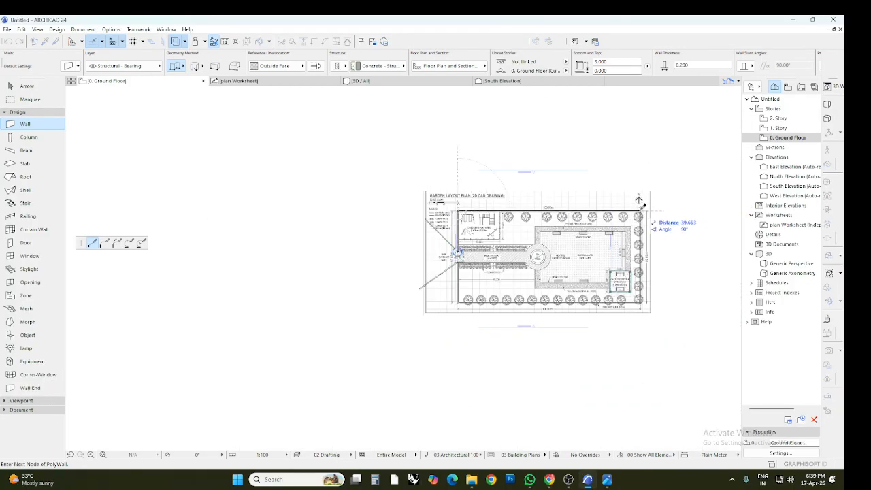
pyautogui.scroll(4, 640, 202)
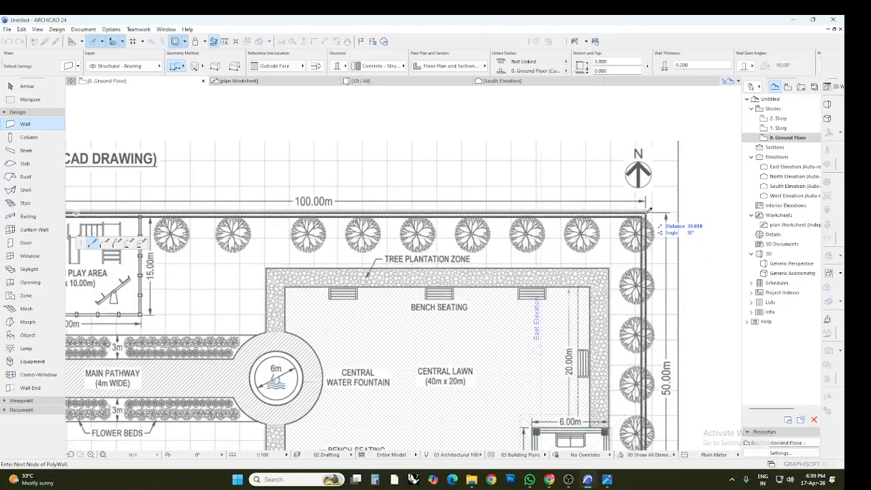
pyautogui.click(647, 213)
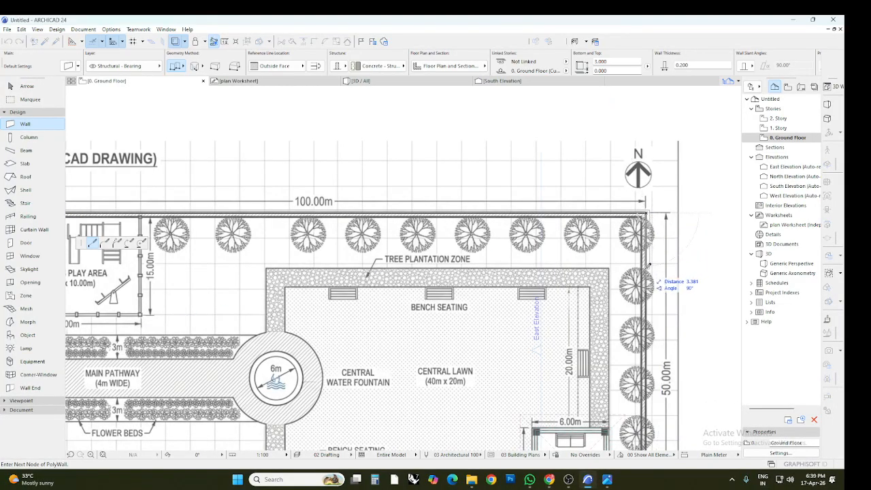
# - Continue the wall chain about 3.4 m down the east boundary, along the lawn path's north edge and down to the fountain circle, and finish it
pyautogui.click(647, 266)
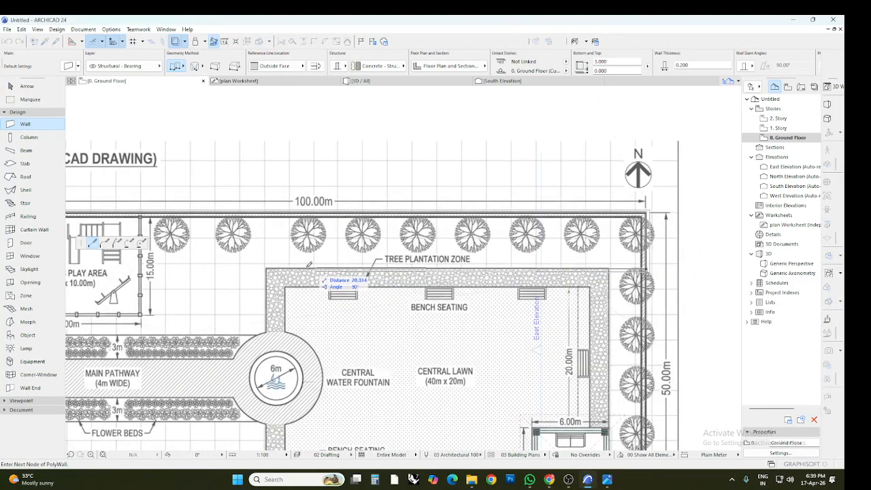
pyautogui.click(266, 270)
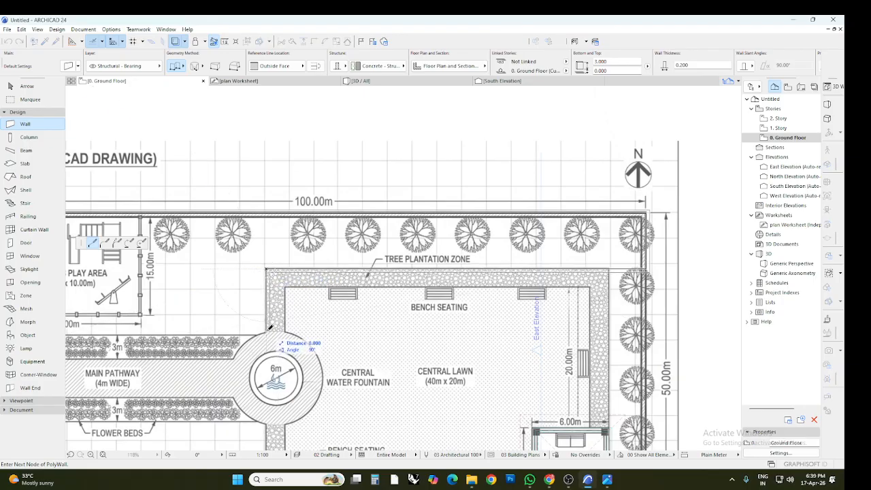
pyautogui.rightClick(268, 330)
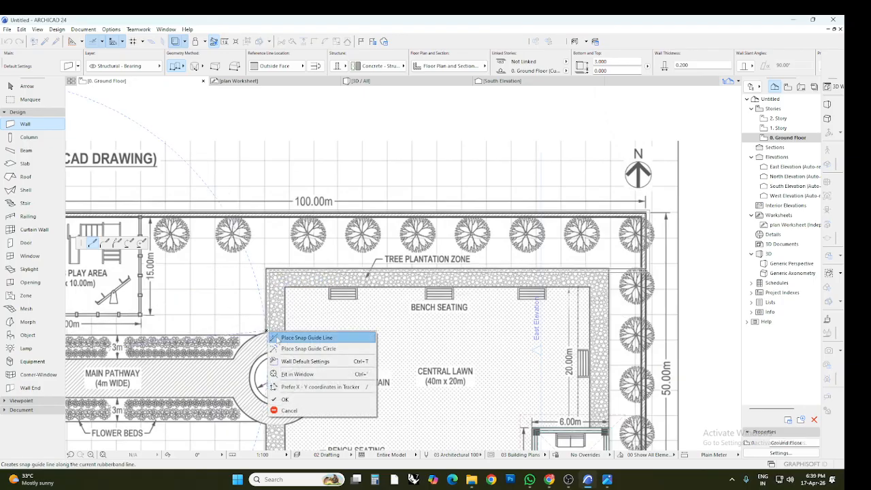
pyautogui.click(286, 398)
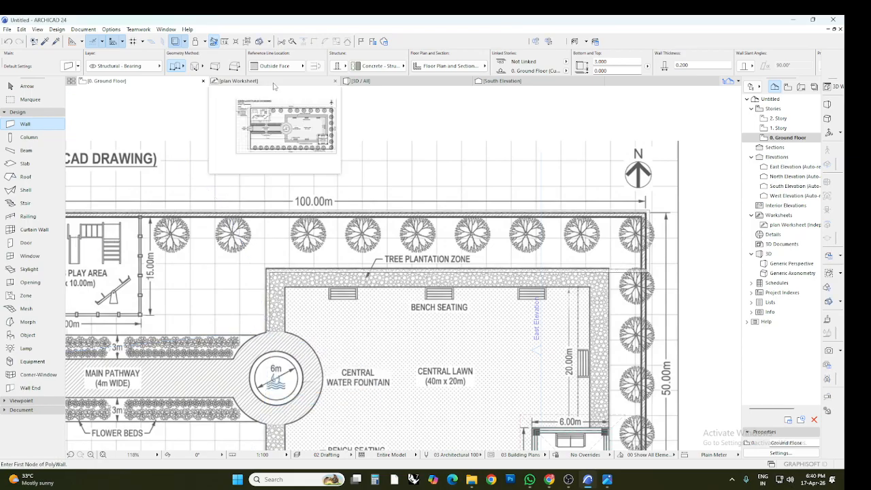
# - Inspect the chained and angled stone walls in the 3D view and return to the ground floor plan
pyautogui.click(371, 82)
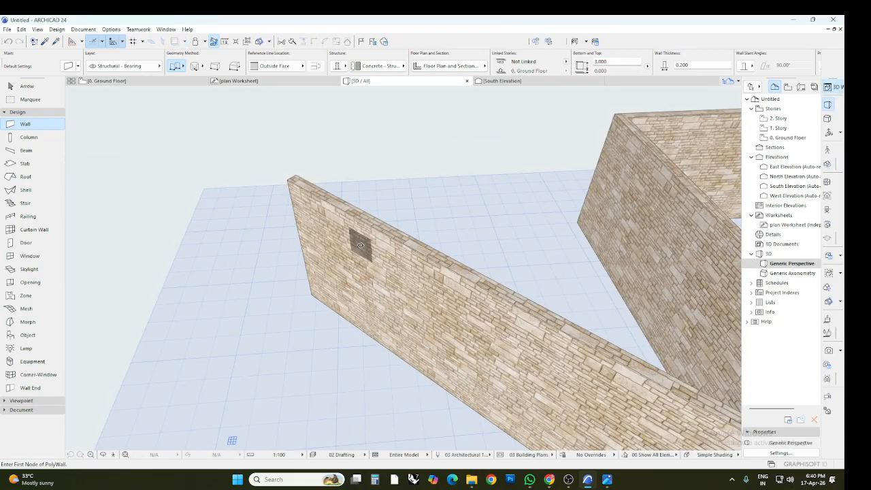
pyautogui.scroll(-4, 360, 246)
pyautogui.scroll(-3, 371, 269)
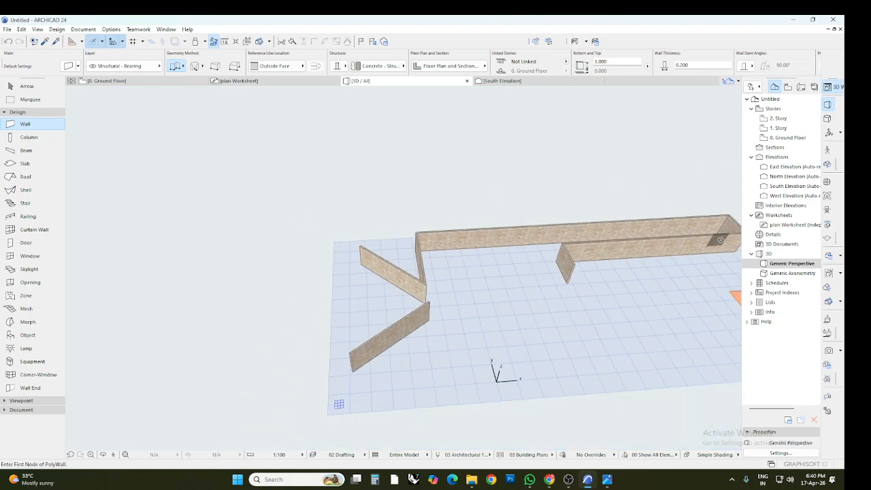
pyautogui.scroll(5, 425, 314)
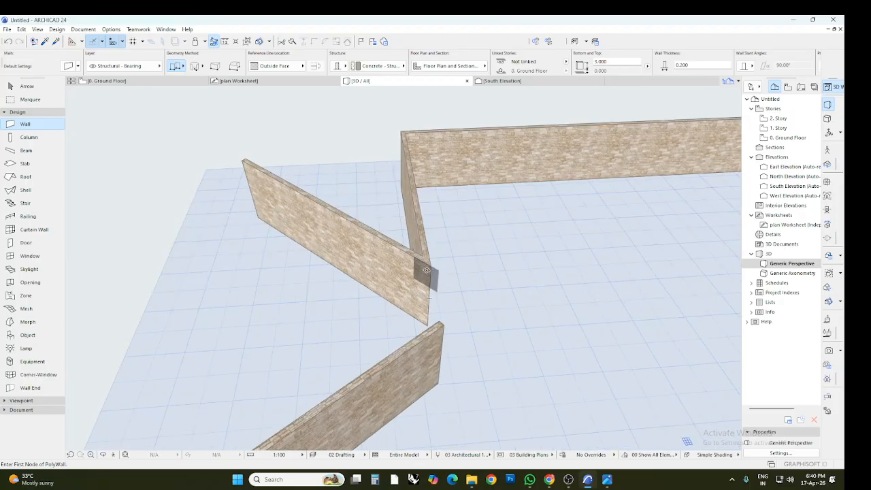
pyautogui.scroll(-1, 372, 280)
pyautogui.scroll(-4, 372, 280)
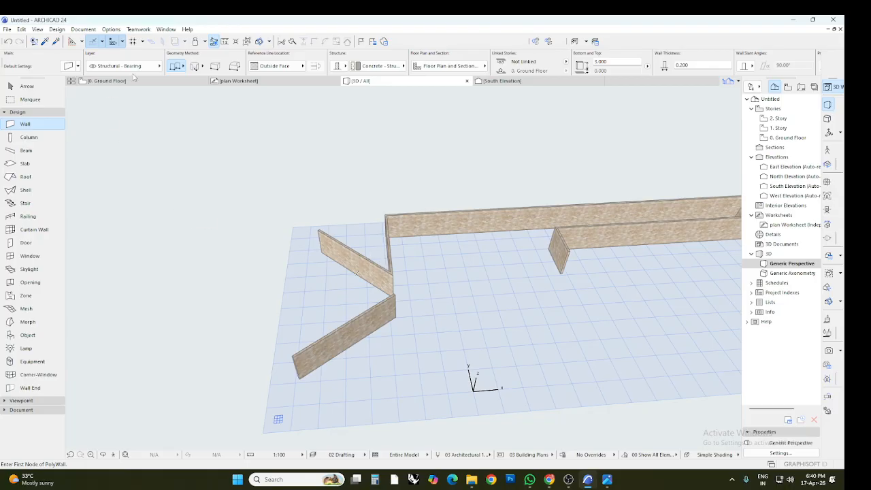
pyautogui.click(106, 80)
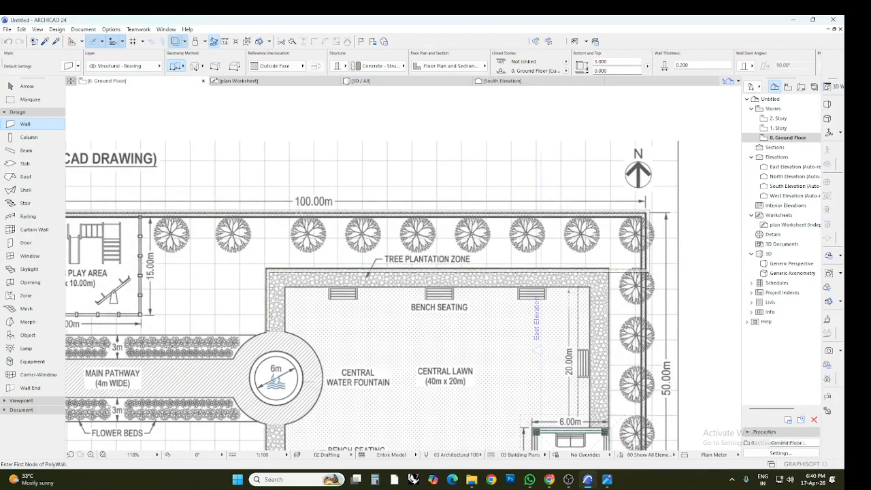
# - Delete the chained boundary walls and the two angled walls at the main entrance gate
pyautogui.click(25, 87)
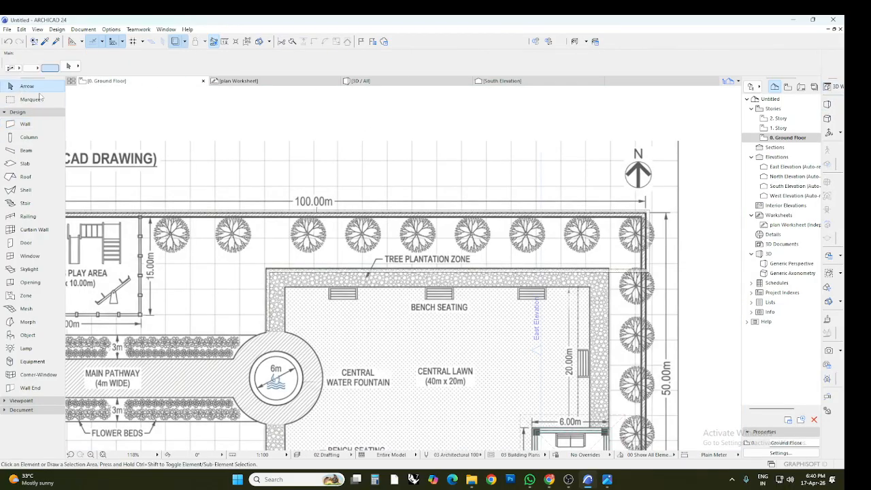
pyautogui.click(285, 216)
pyautogui.press('Escape')
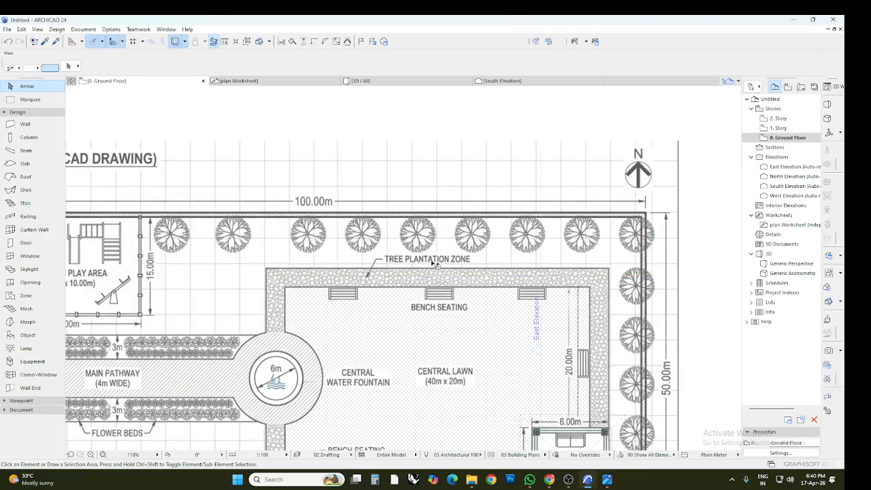
pyautogui.scroll(-5, 429, 251)
pyautogui.scroll(-2, 429, 250)
pyautogui.scroll(6, 294, 263)
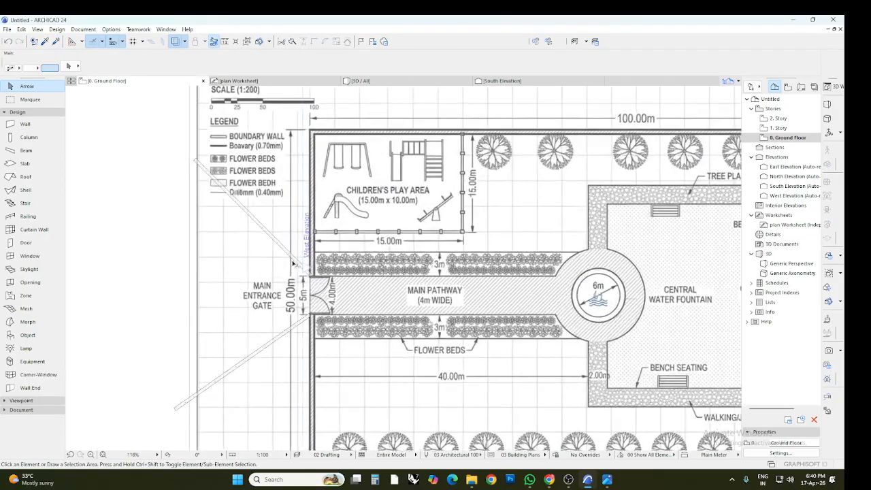
pyautogui.click(291, 332)
pyautogui.press('Delete')
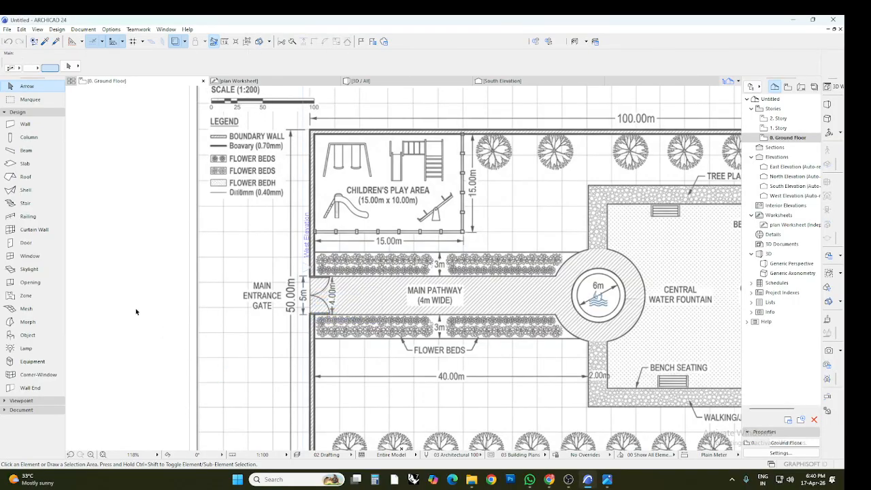
# - With the rectangular wall method, draw walls about 17 m by 7.3 m from the boundary's northwest corner around the children's play area
pyautogui.click(27, 123)
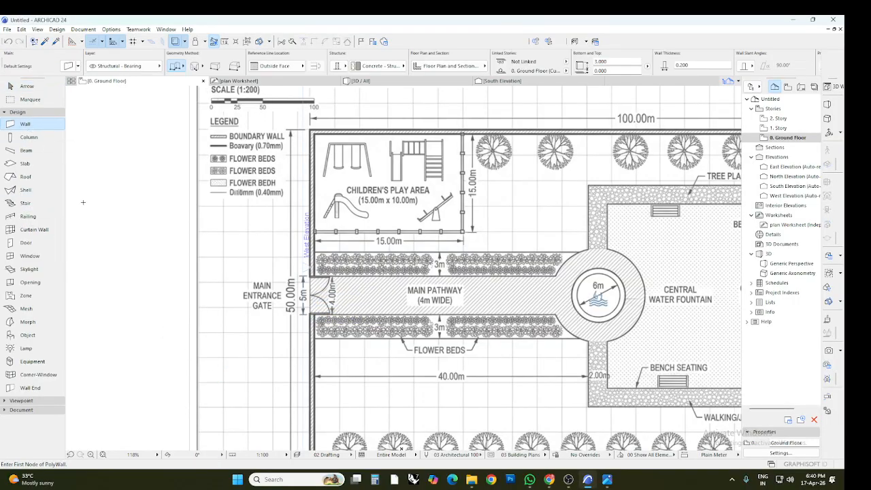
pyautogui.click(183, 68)
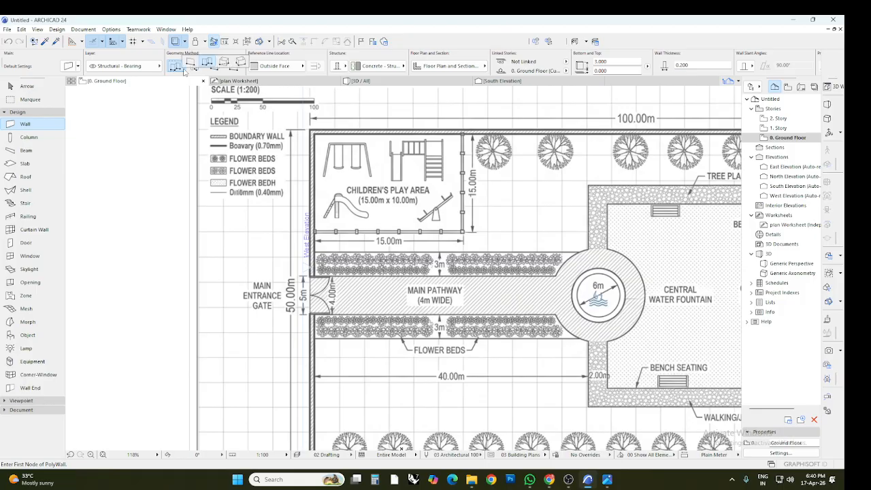
pyautogui.click(224, 63)
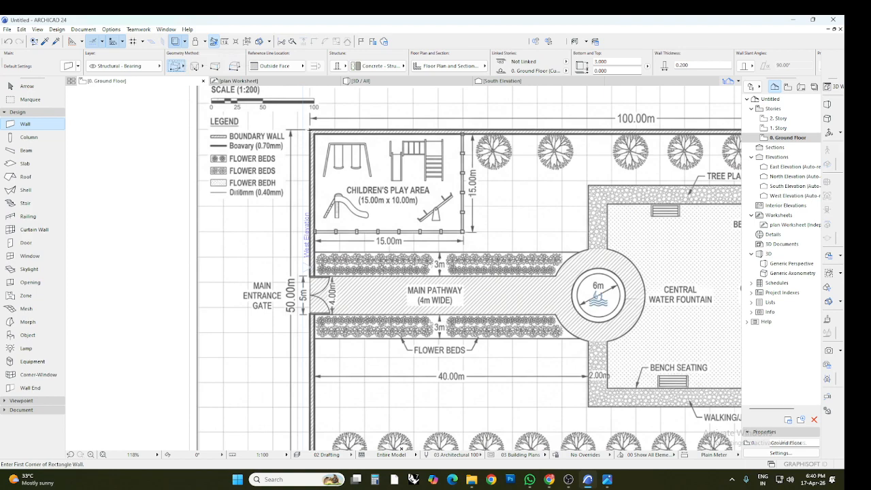
pyautogui.click(309, 130)
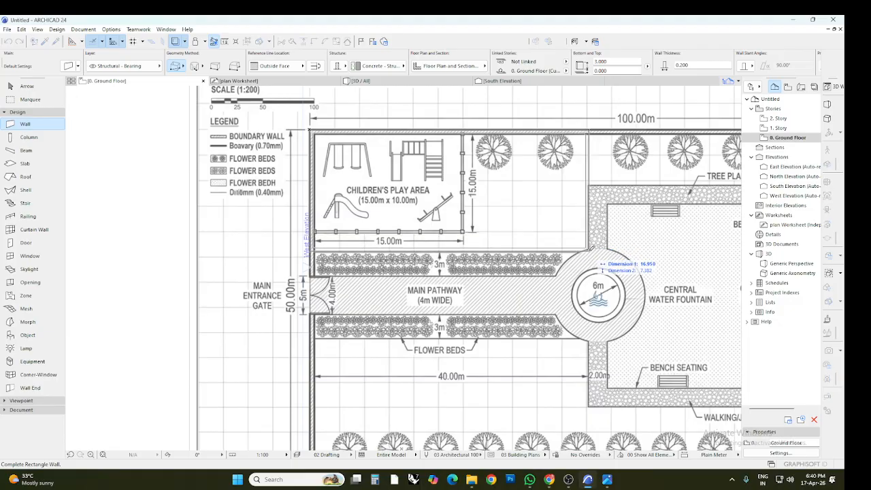
pyautogui.click(587, 249)
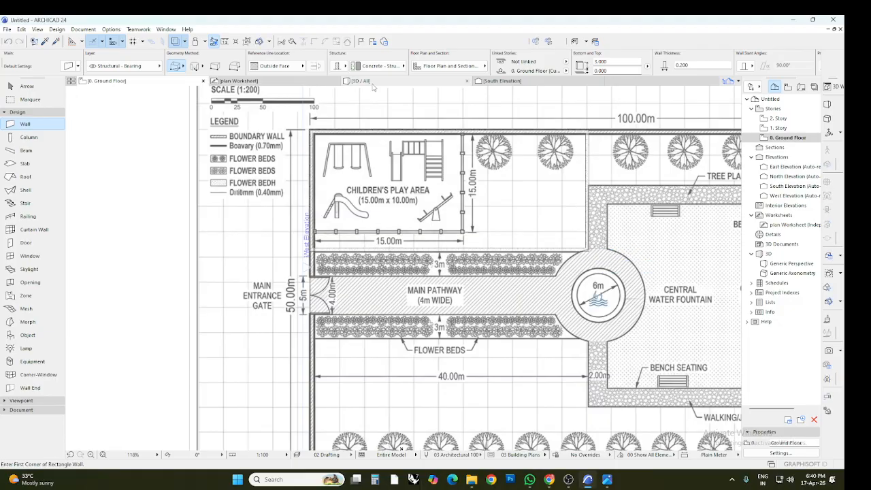
# - Check the rectangular walls in the 3D view and delete them on the ground floor plan
pyautogui.click(359, 80)
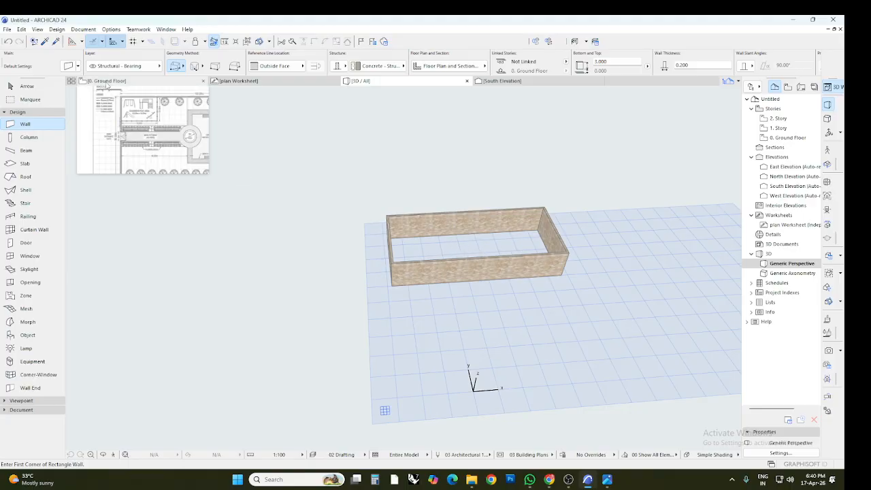
pyautogui.click(106, 82)
pyautogui.click(34, 89)
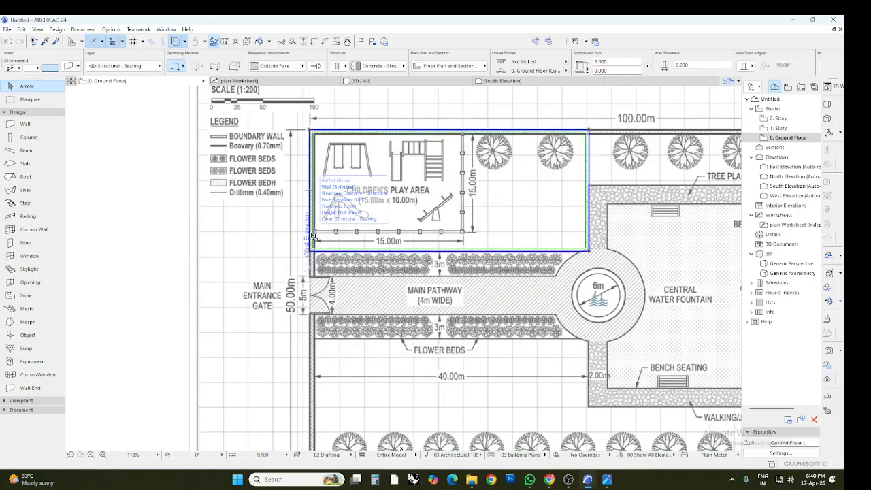
# - With the rotated rectangle method, draw walls from the northwest corner down to the gate's upper corner and across to the lawn path's west edge
pyautogui.click(25, 123)
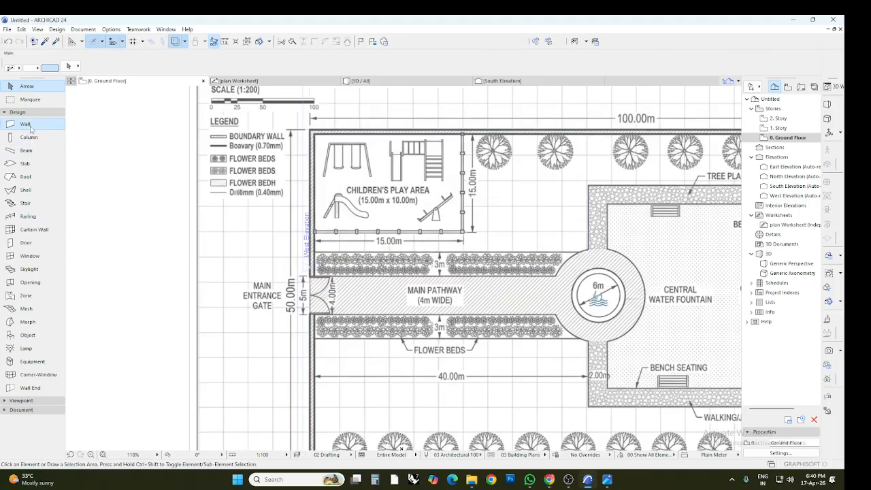
pyautogui.click(183, 66)
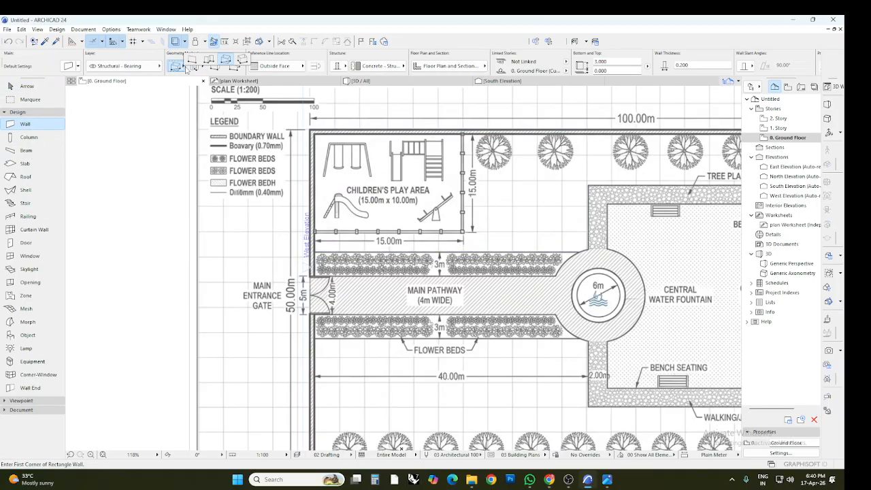
pyautogui.click(242, 60)
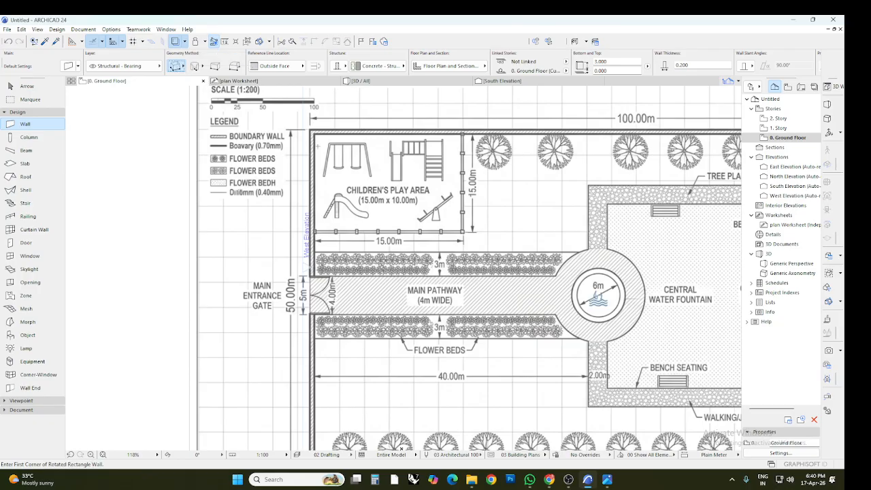
pyautogui.click(310, 130)
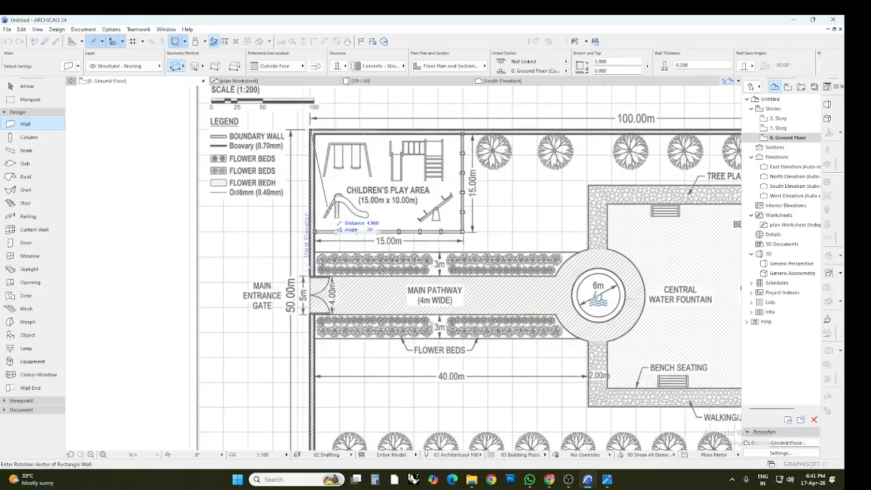
pyautogui.click(310, 275)
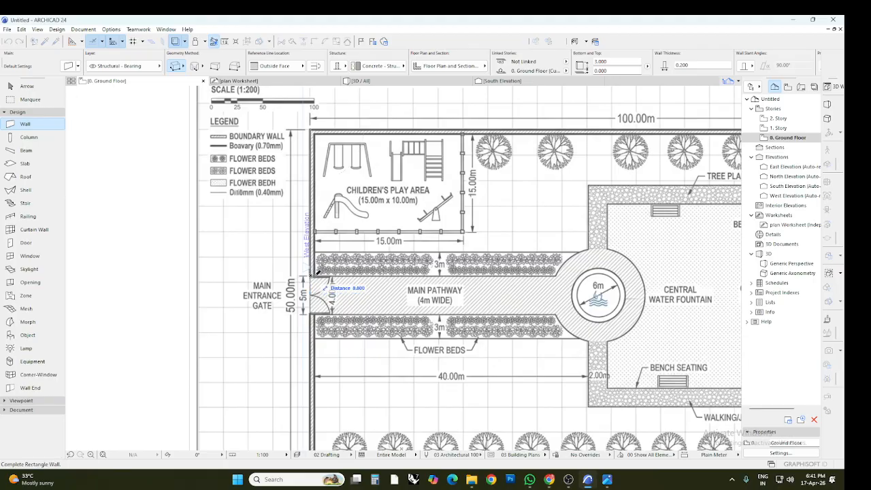
pyautogui.click(588, 242)
# - View the rotated rectangular walls in 3D and delete the group on the ground floor plan
pyautogui.press('F3')
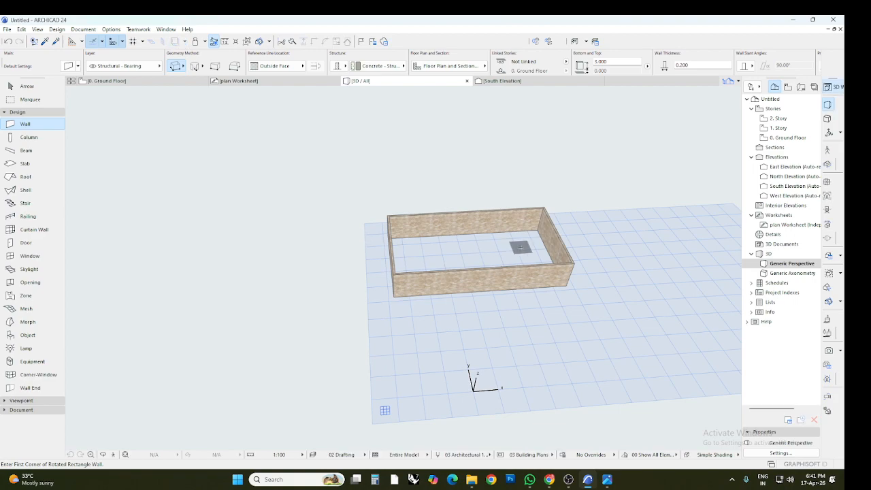
pyautogui.click(28, 88)
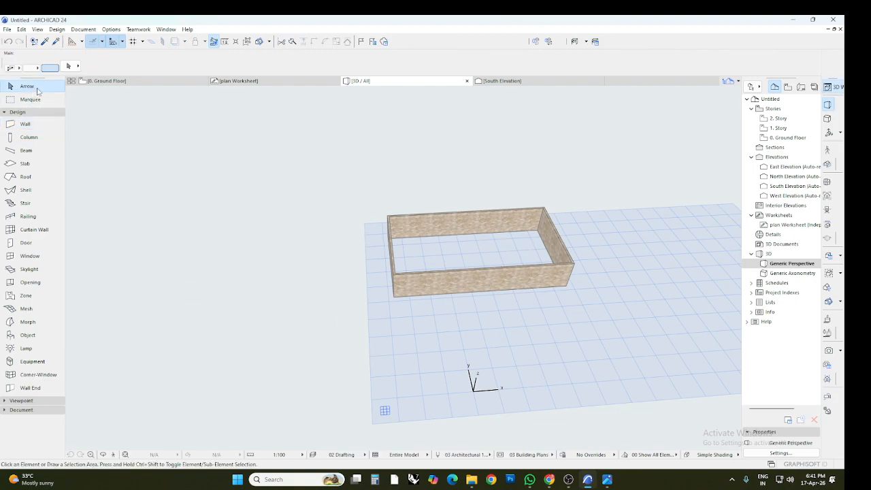
pyautogui.click(182, 82)
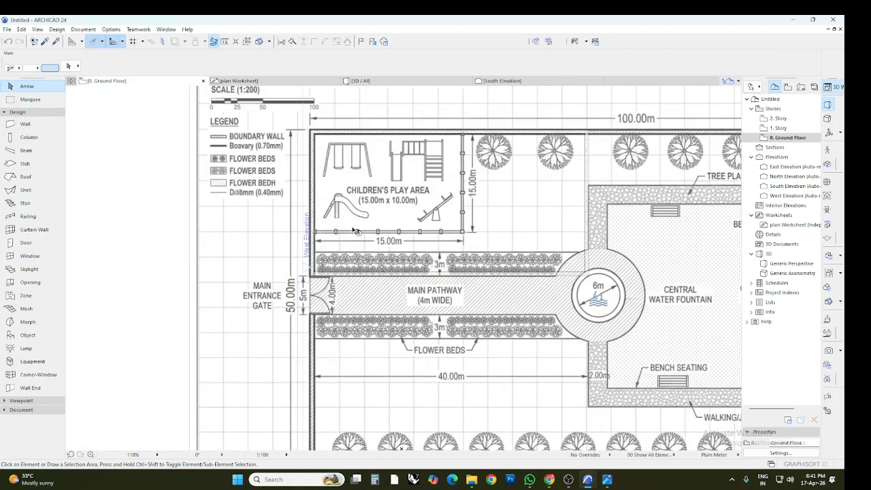
pyautogui.click(313, 234)
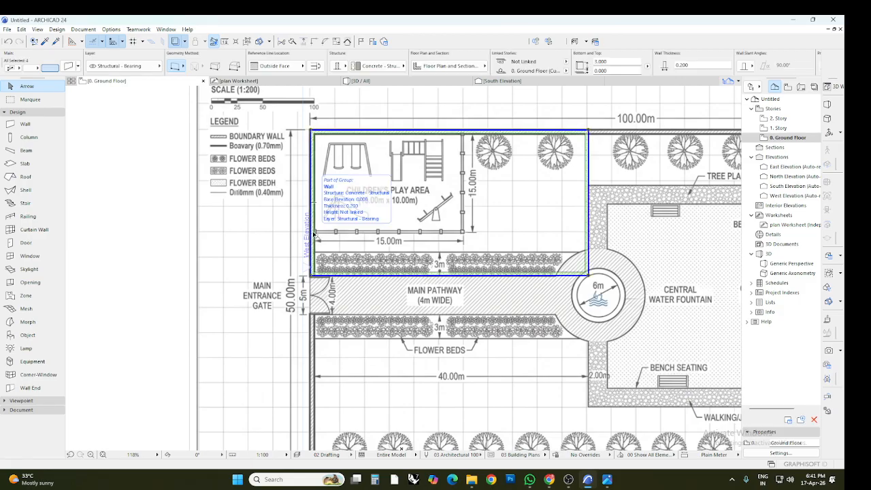
pyautogui.press('Escape')
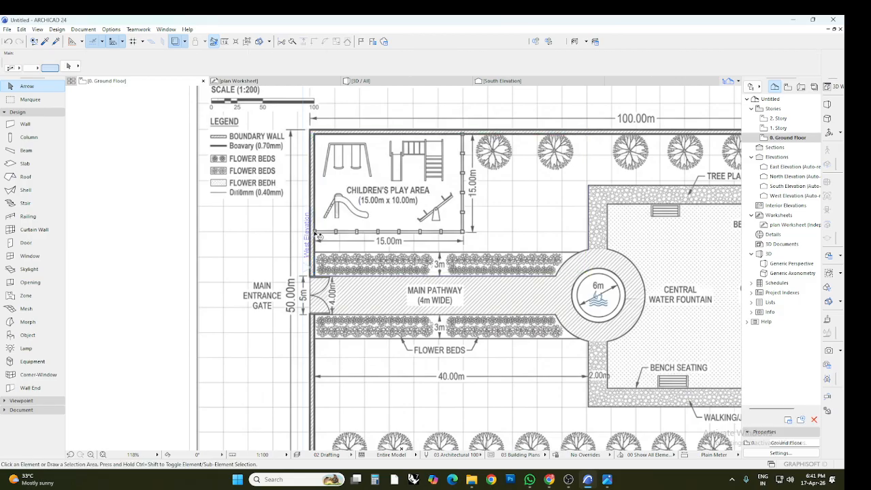
# - With the centerpoint-and-radius curved wall method, draw a full-circle wall along the outer rim of the central water fountain
pyautogui.click(25, 125)
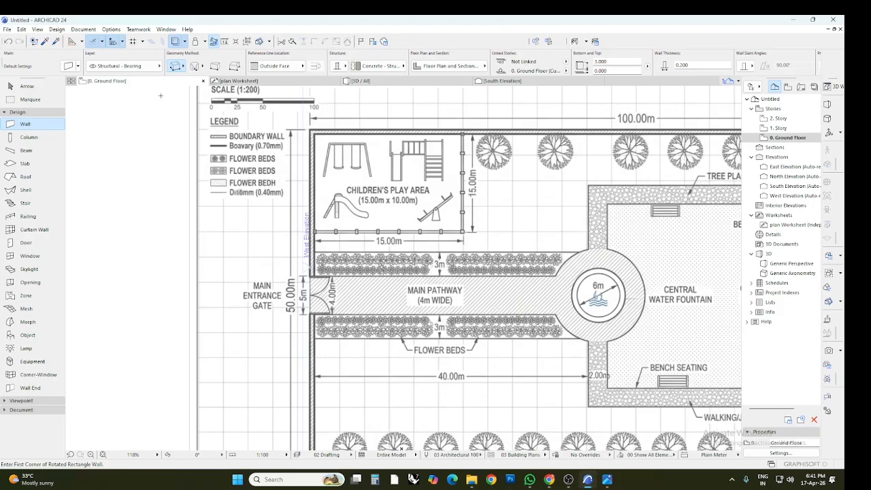
pyautogui.click(202, 69)
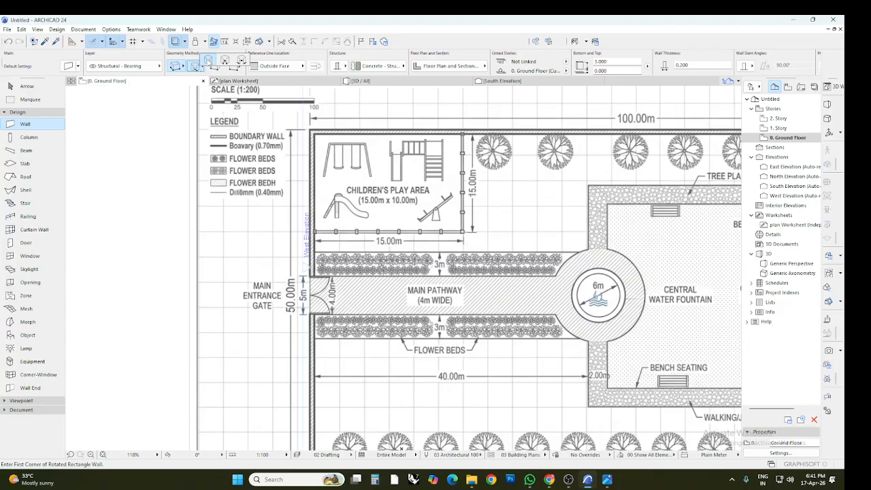
pyautogui.click(209, 61)
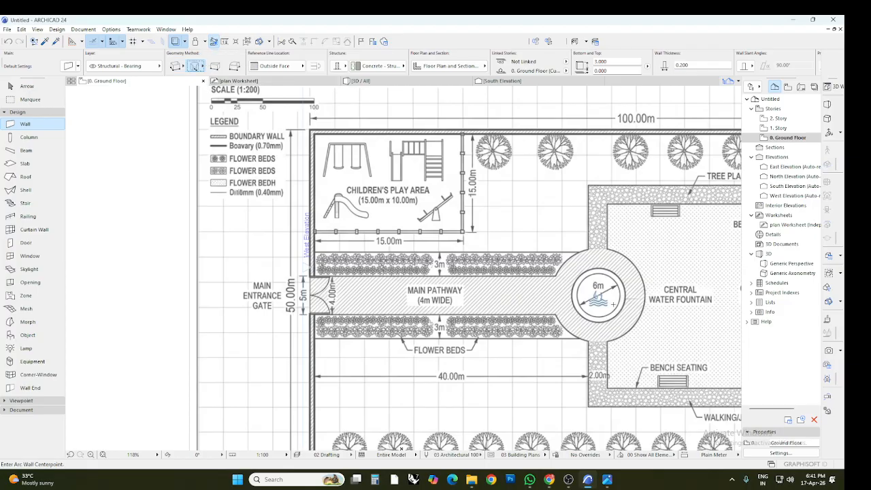
pyautogui.scroll(5, 612, 304)
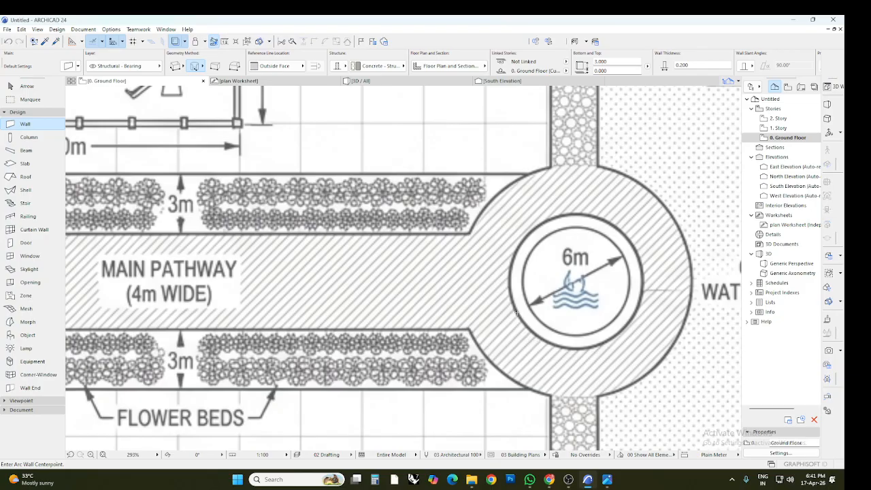
pyautogui.click(516, 312)
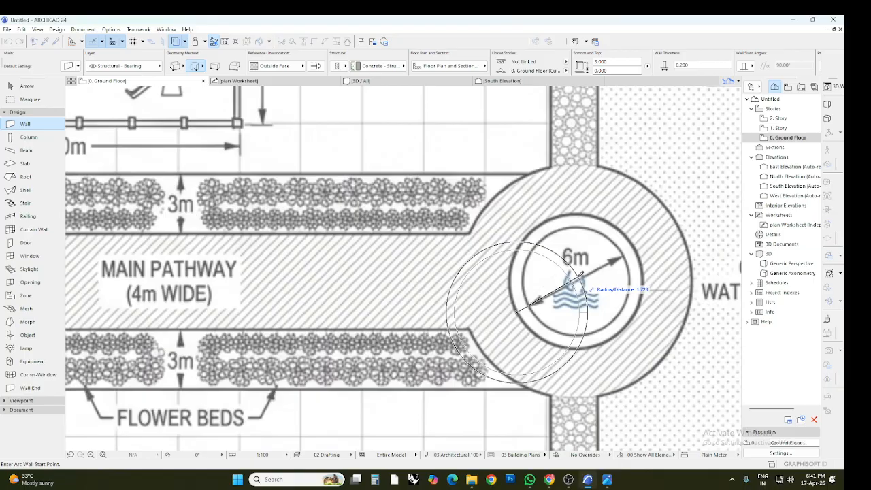
pyautogui.press('Escape')
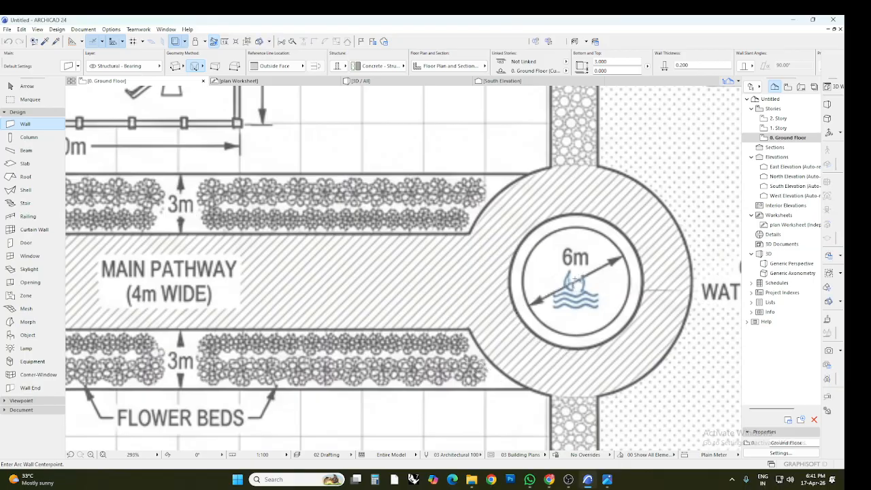
pyautogui.click(577, 279)
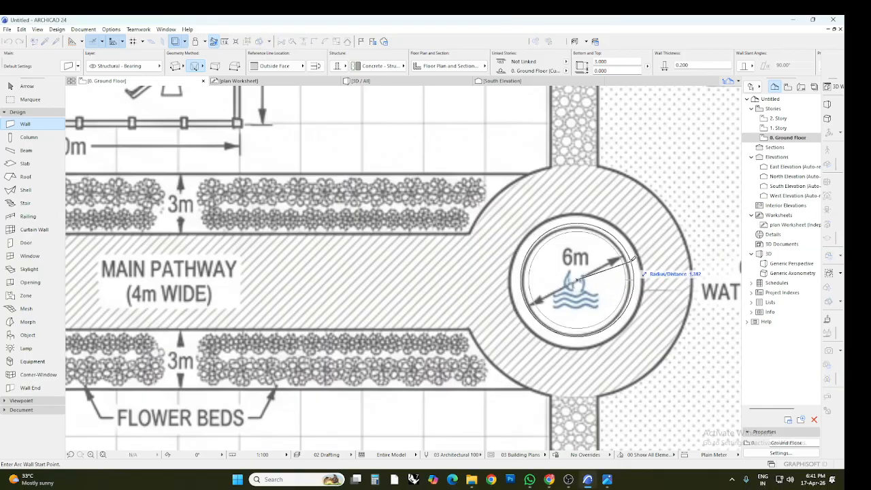
pyautogui.click(640, 257)
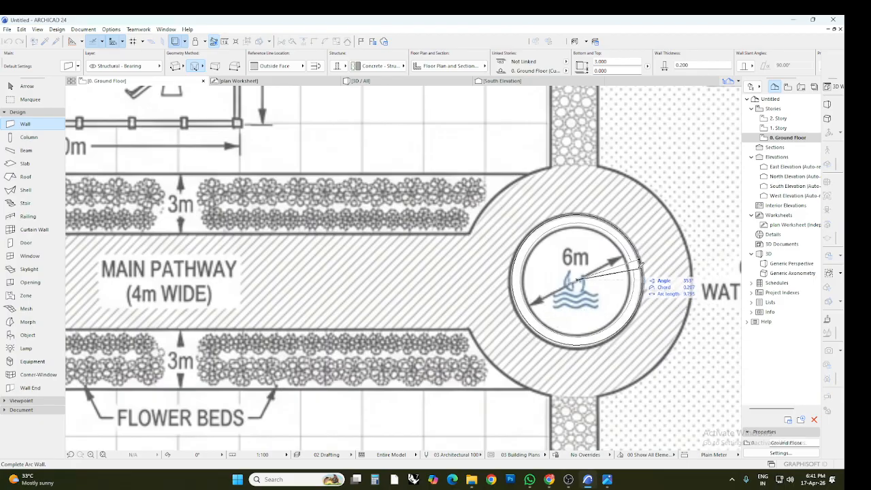
pyautogui.click(641, 257)
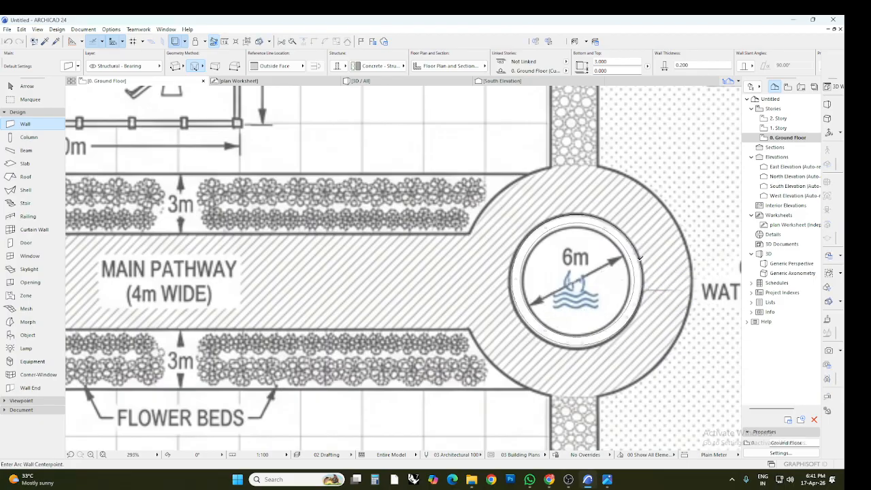
# - Check the circular fountain wall in the 3D view and delete it on the ground floor plan
pyautogui.click(361, 80)
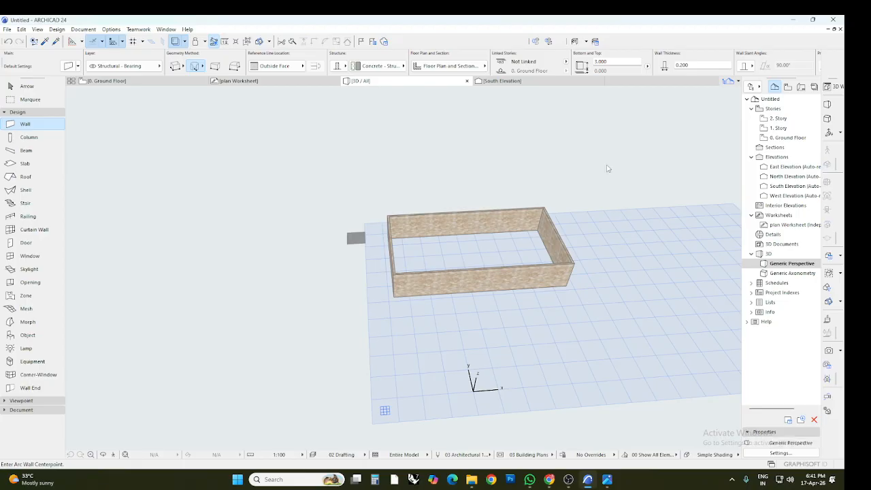
pyautogui.scroll(-2, 425, 298)
pyautogui.scroll(5, 563, 281)
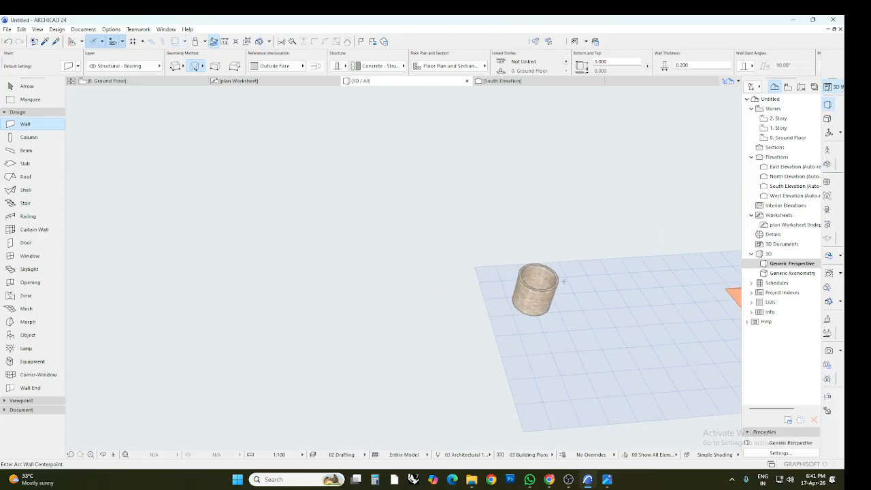
pyautogui.scroll(2, 563, 280)
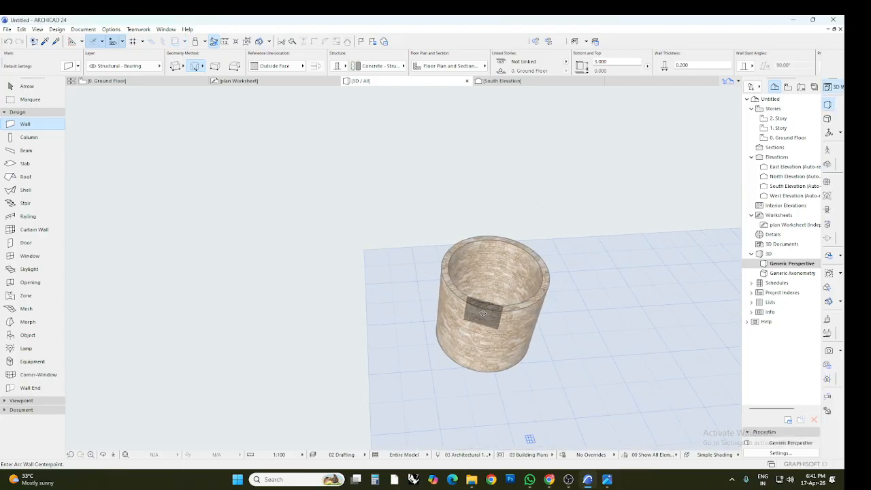
pyautogui.press('Escape')
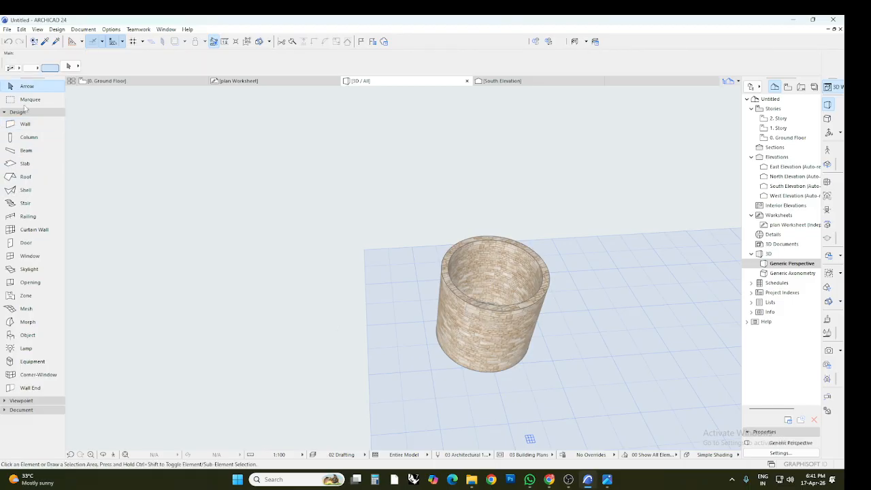
pyautogui.click(109, 80)
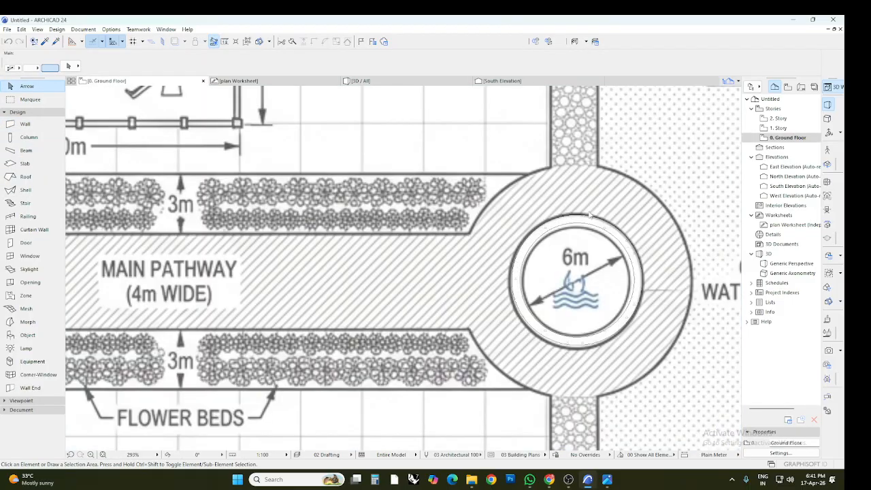
pyautogui.click(553, 224)
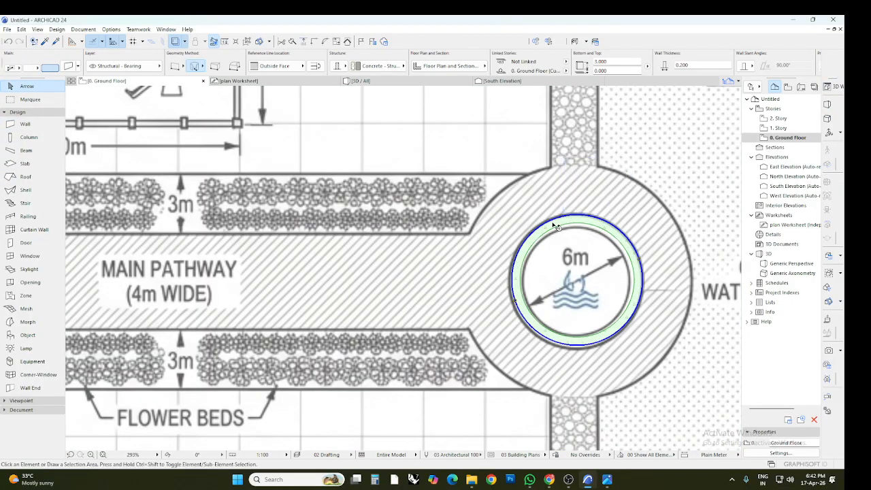
pyautogui.press('Delete')
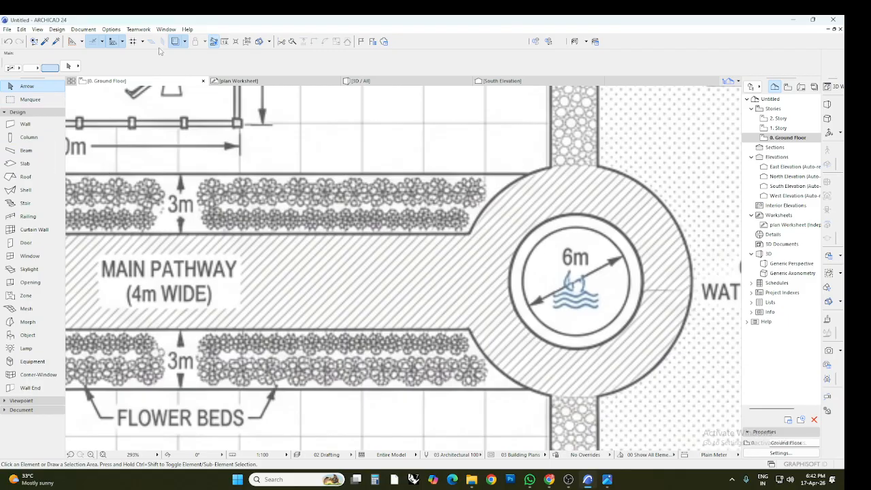
# - Try to draw a wall inside the fountain circle with the three-point circumference method, and undo the resulting wall
pyautogui.click(31, 124)
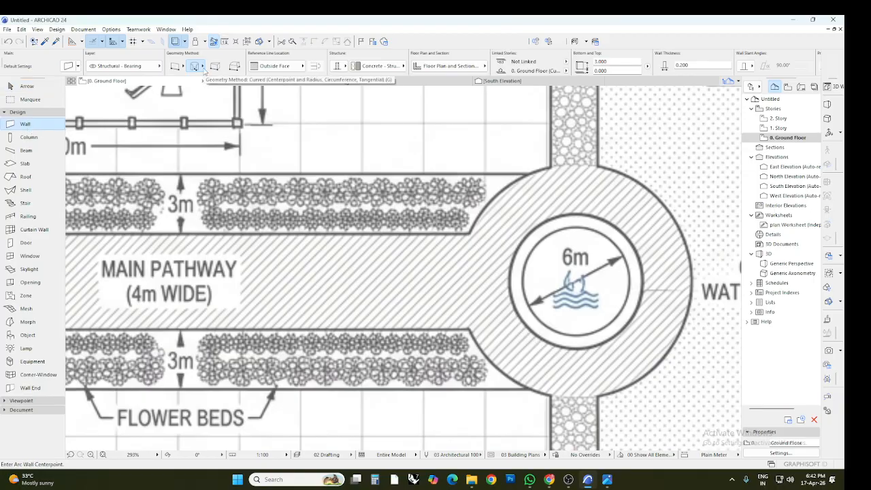
pyautogui.click(203, 68)
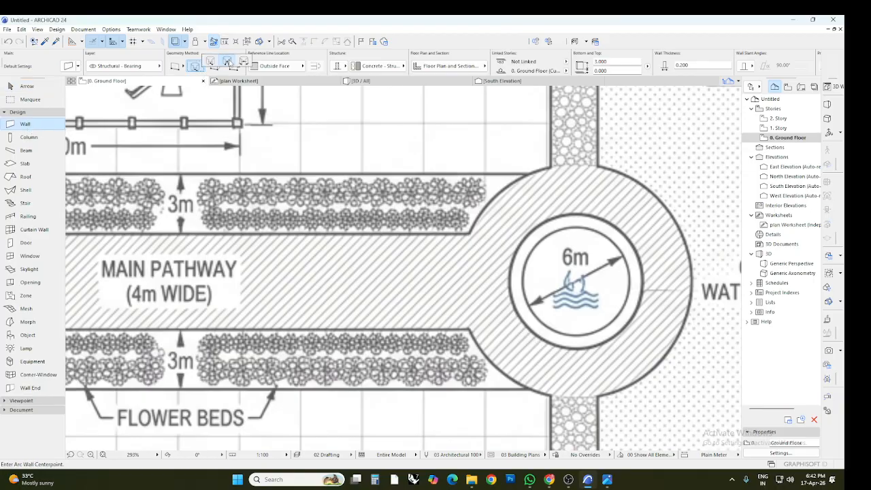
pyautogui.click(228, 63)
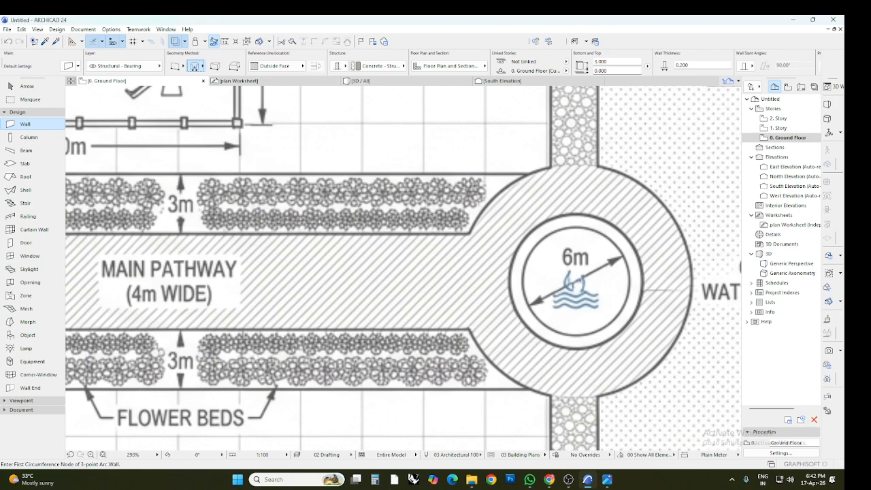
pyautogui.click(576, 280)
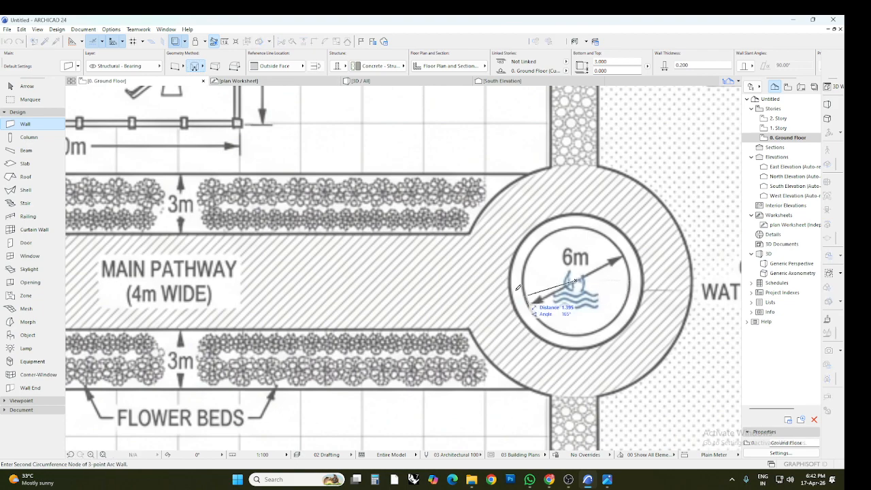
pyautogui.click(470, 232)
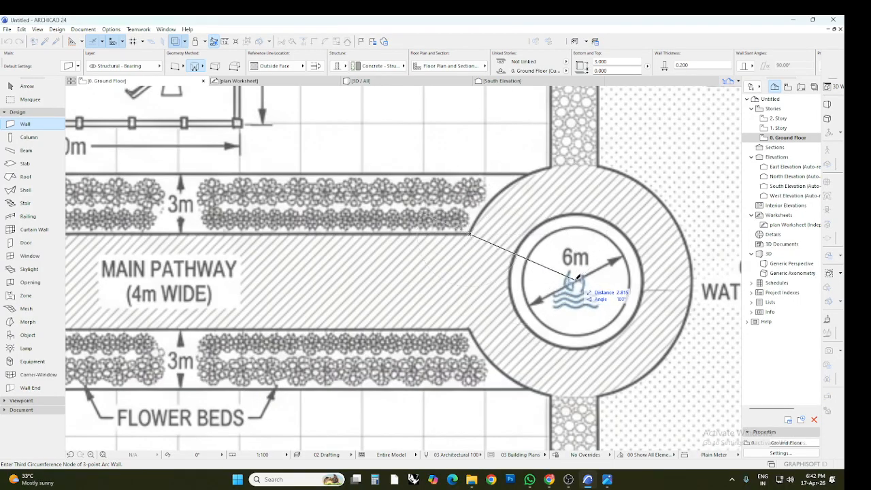
pyautogui.press('Escape')
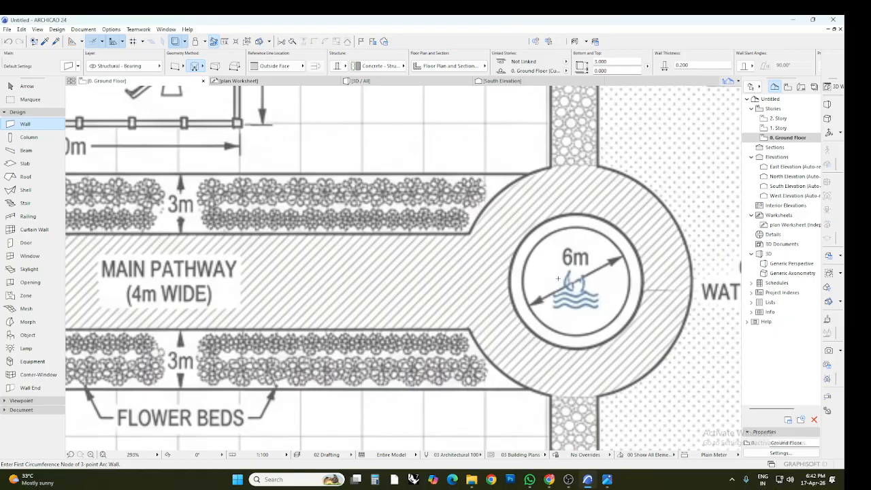
pyautogui.click(558, 278)
pyautogui.click(593, 287)
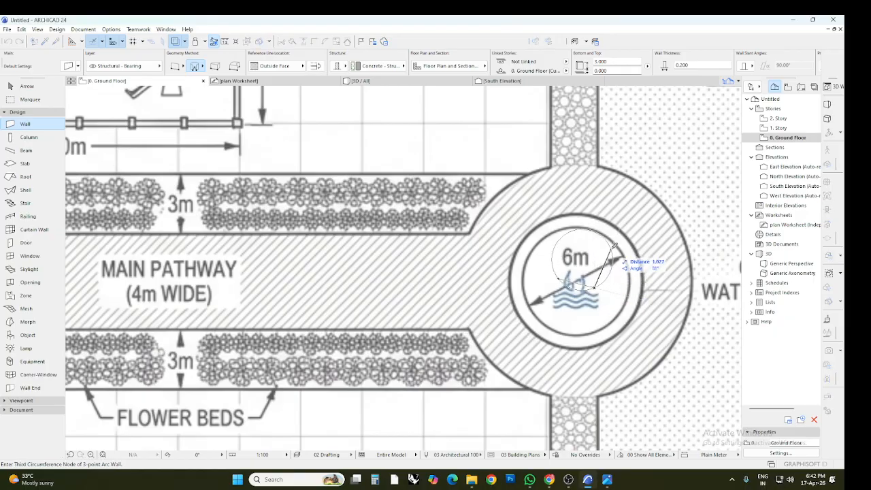
pyautogui.click(640, 241)
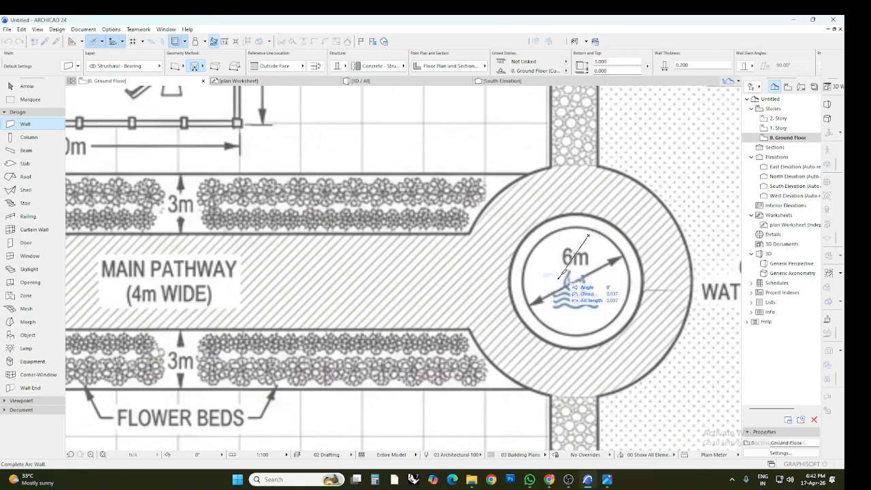
pyautogui.press('Escape')
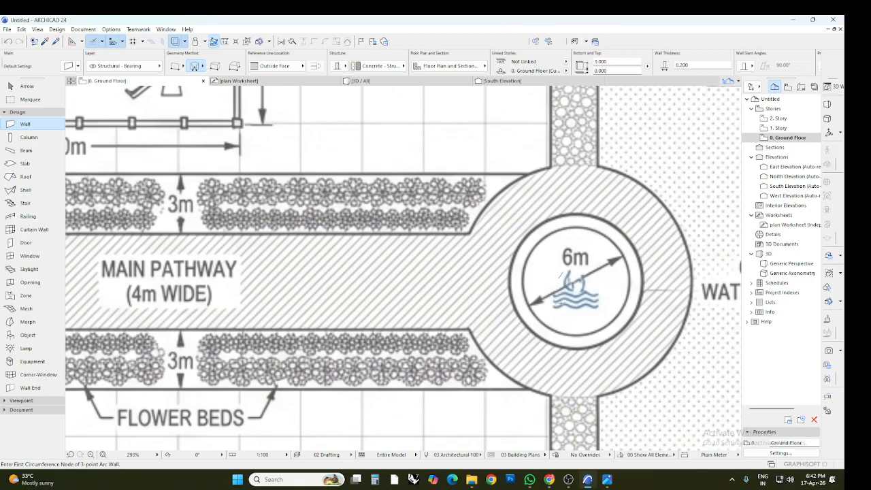
pyautogui.click(33, 87)
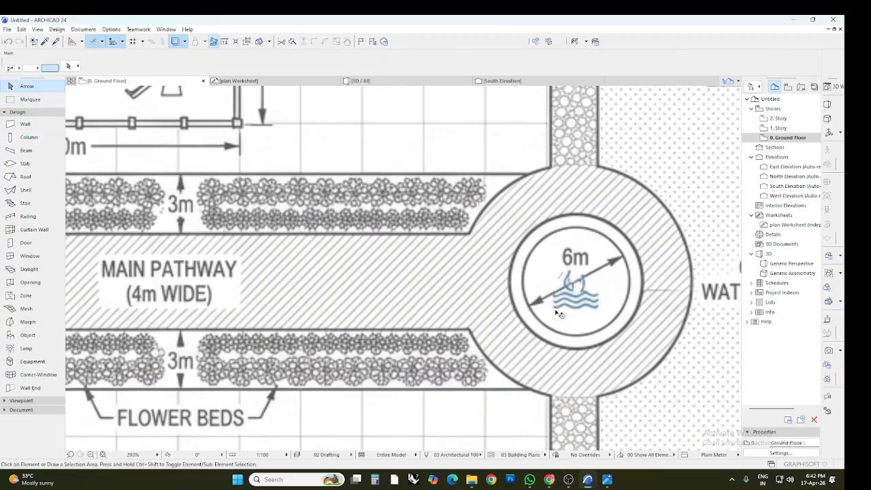
pyautogui.hotkey('ctrl', 'z')
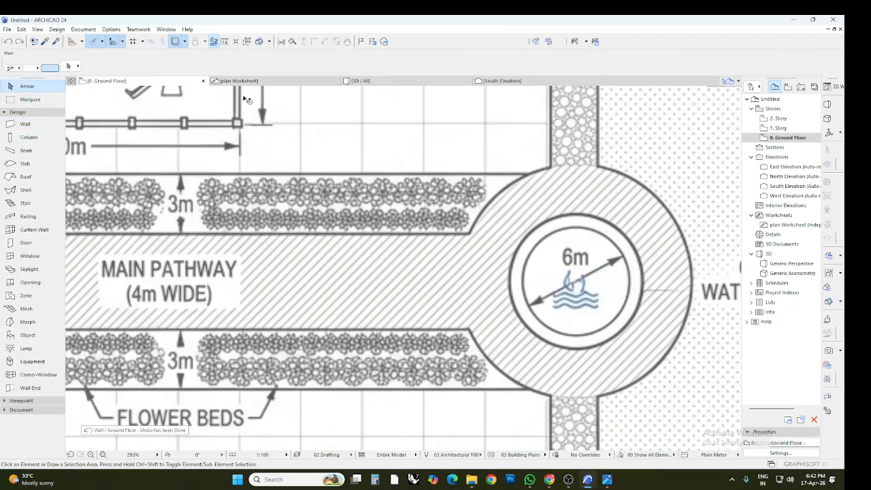
# - With the tangential curved wall method, draw a circular wall through the fountain's center and the main pathway's two corners at the roundabout
pyautogui.click(25, 123)
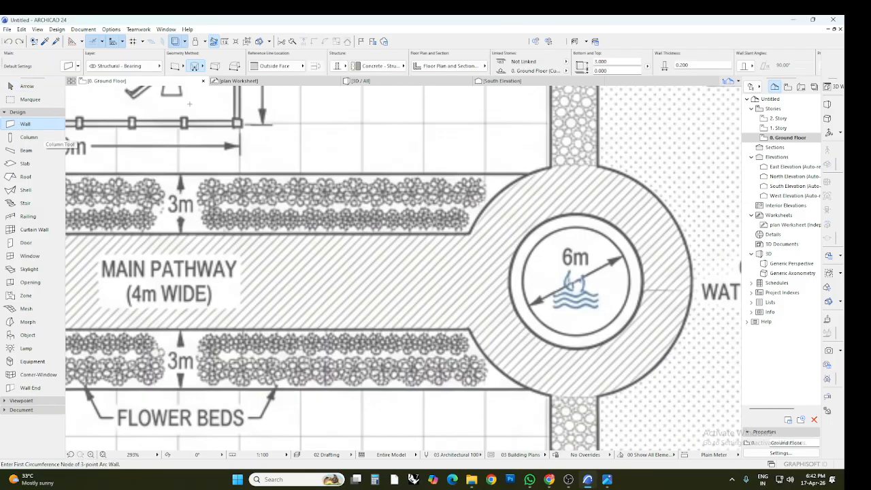
pyautogui.click(197, 67)
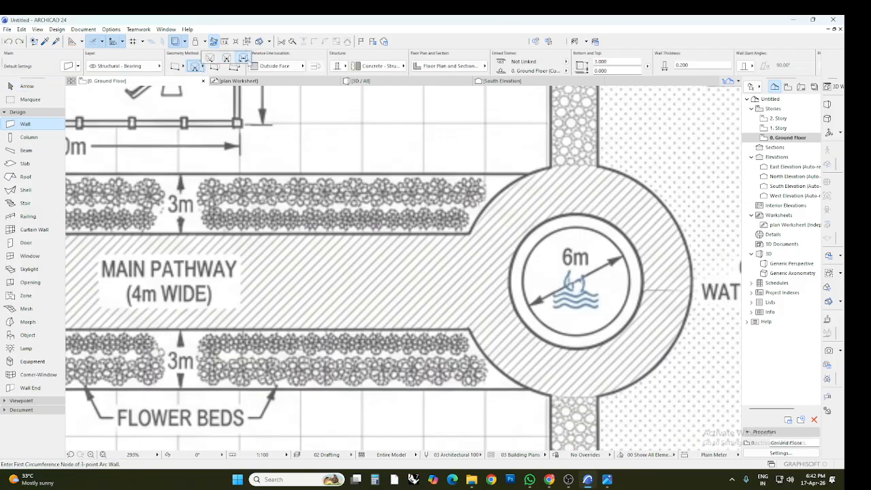
pyautogui.click(244, 59)
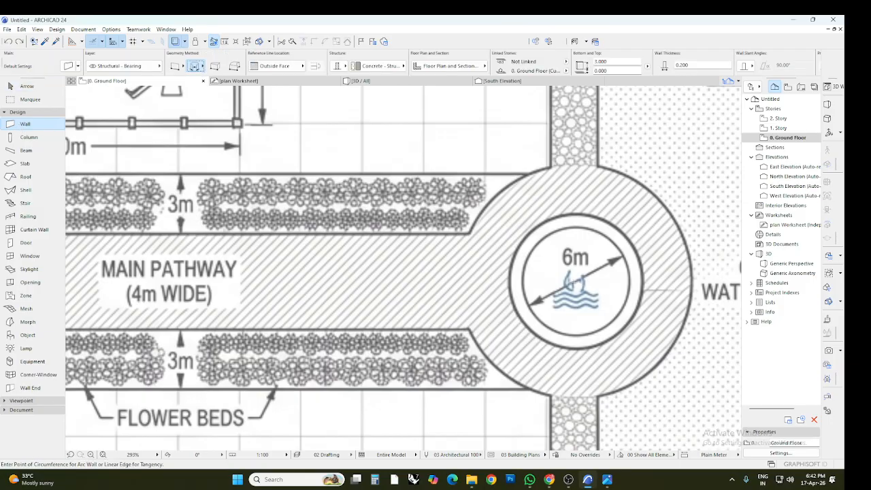
pyautogui.click(577, 281)
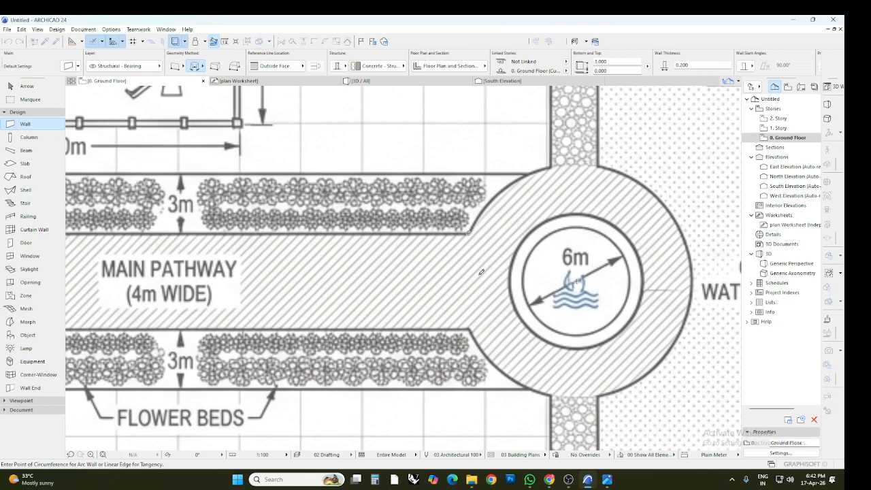
pyautogui.click(469, 327)
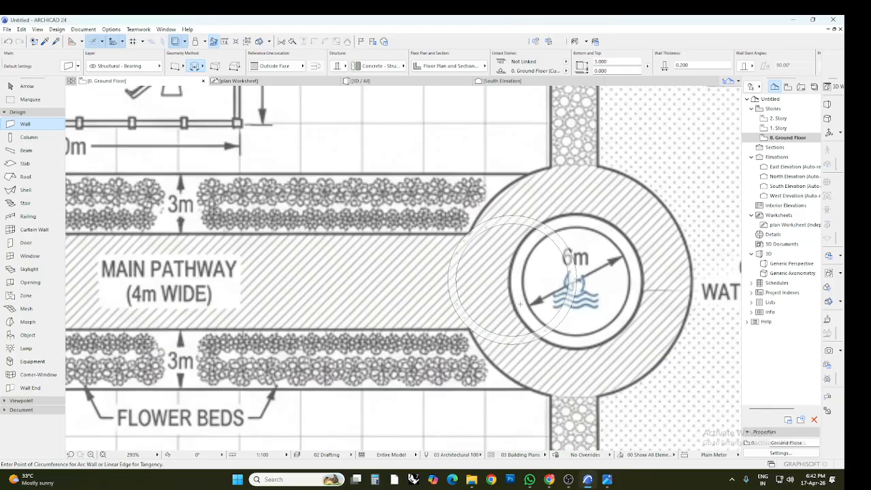
# - Delete the circular wall overlapping the pathway and fountain from the ground floor plan
pyautogui.press('Escape')
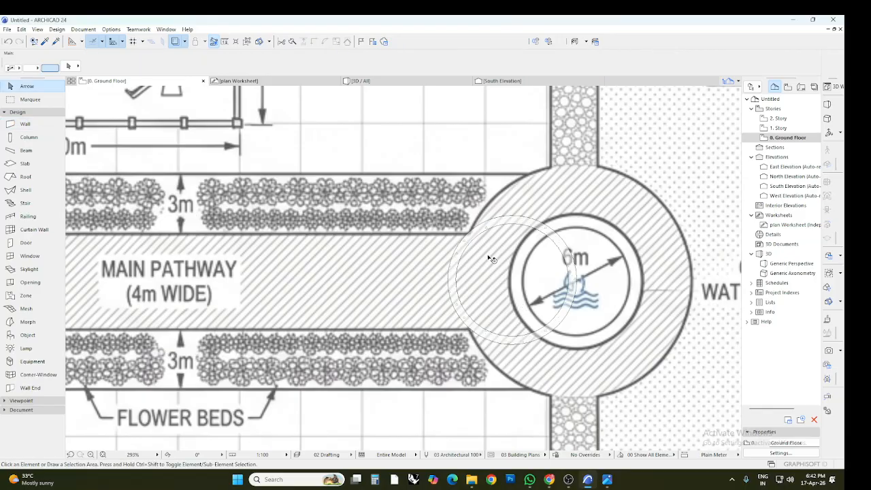
pyautogui.click(493, 230)
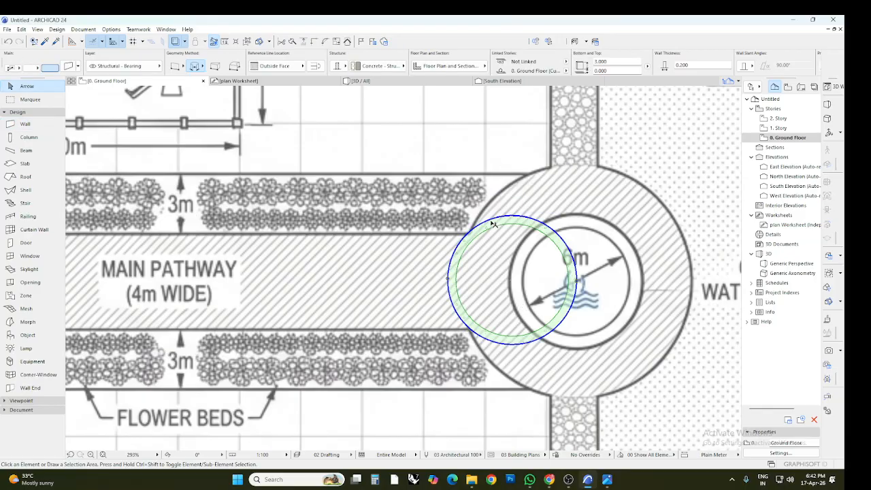
pyautogui.press('Delete')
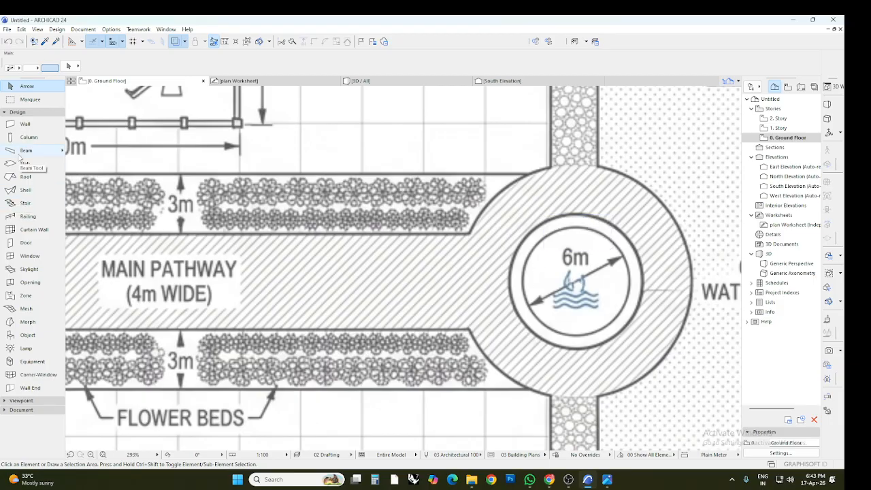
# - Draw an arc wall with the centerpoint and radius method, centered on the fountain and running between the main pathway's two corners at the roundabout
pyautogui.click(27, 125)
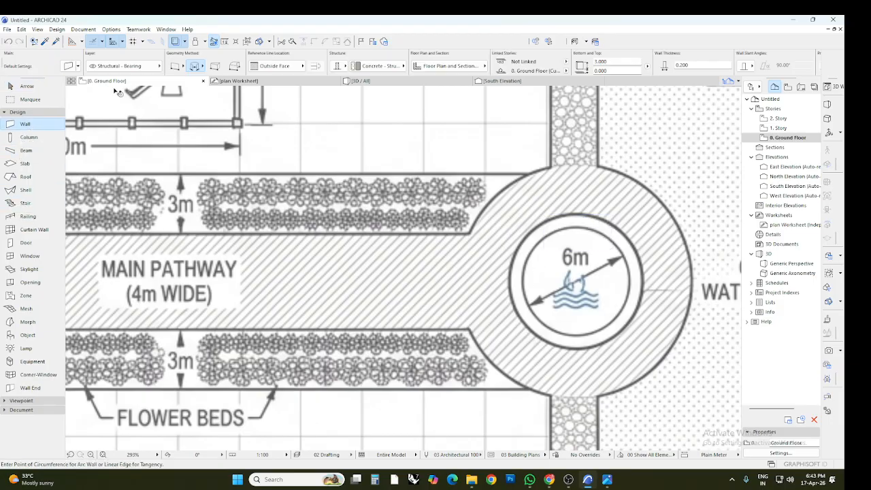
pyautogui.click(202, 68)
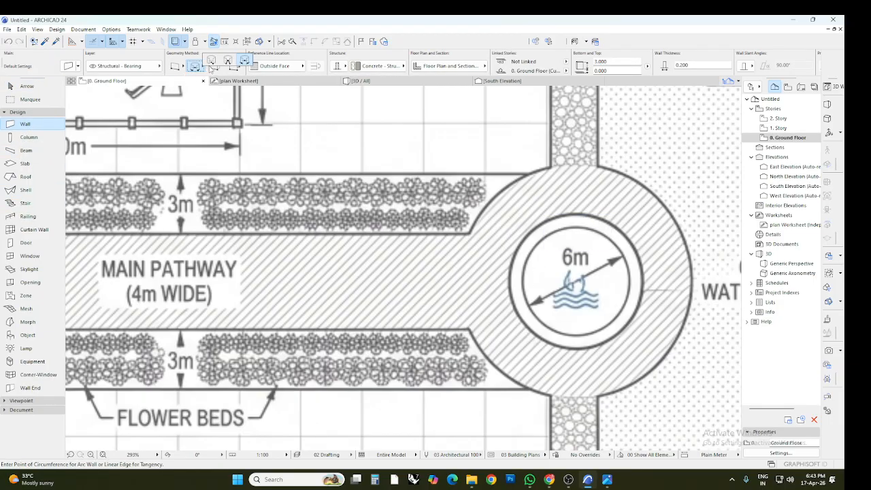
pyautogui.click(212, 61)
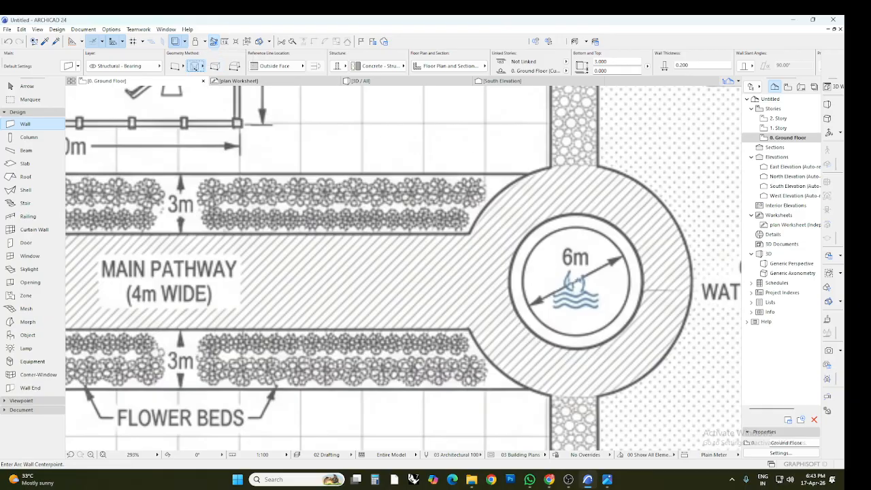
pyautogui.click(574, 281)
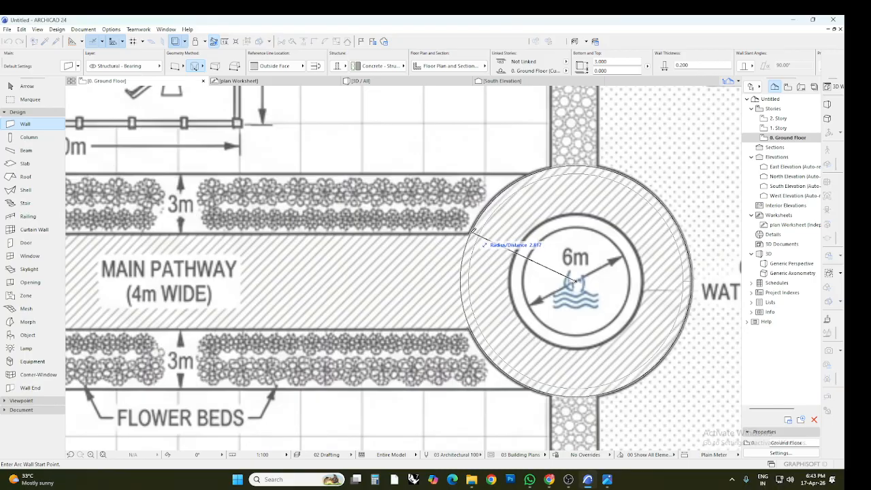
pyautogui.click(472, 232)
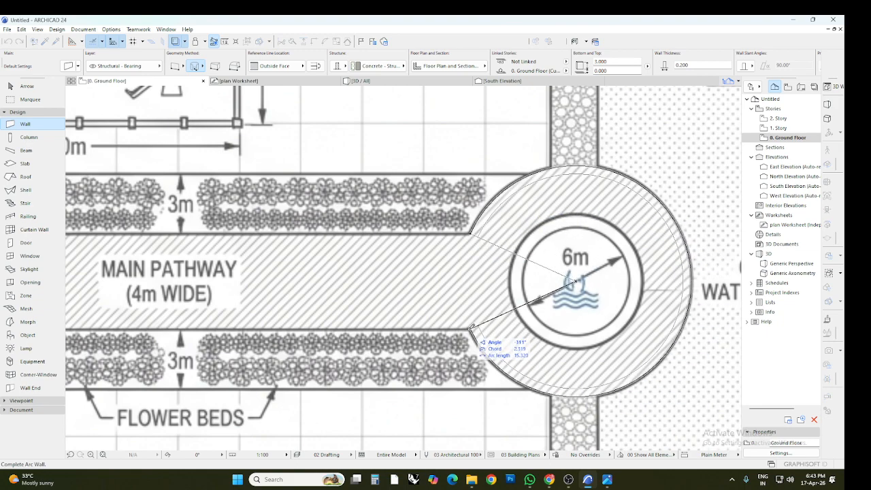
pyautogui.click(470, 328)
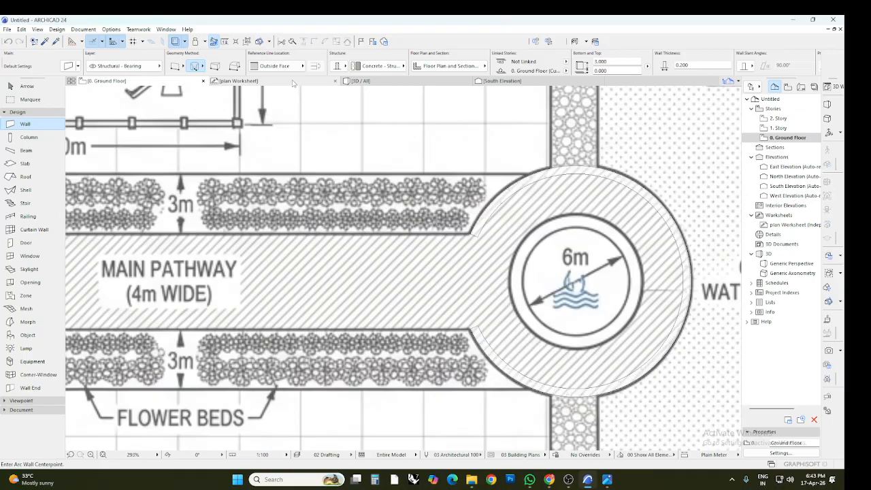
# - Examine the open arc wall and its gap at the pathway from several angles in the 3D view
pyautogui.click(363, 80)
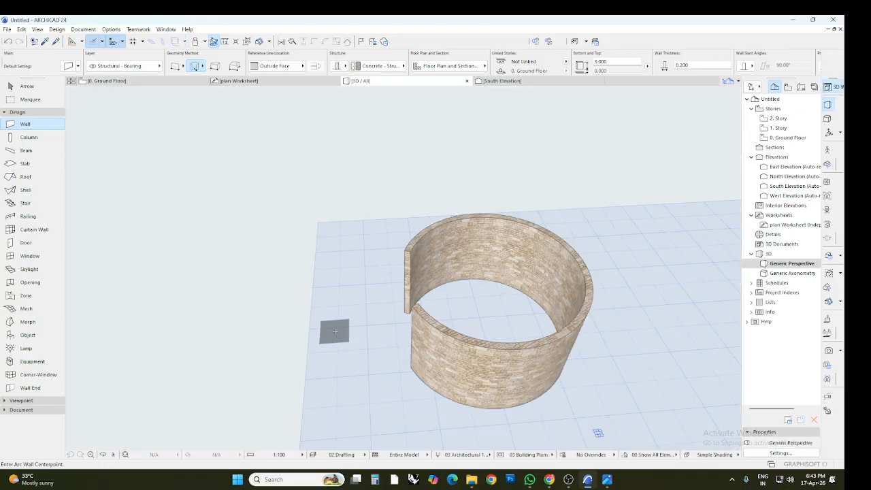
pyautogui.scroll(5, 404, 319)
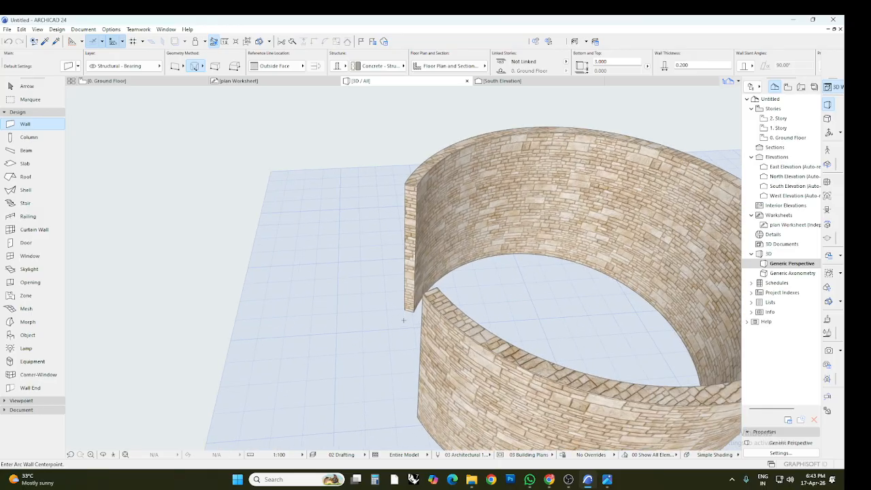
pyautogui.scroll(-5, 401, 317)
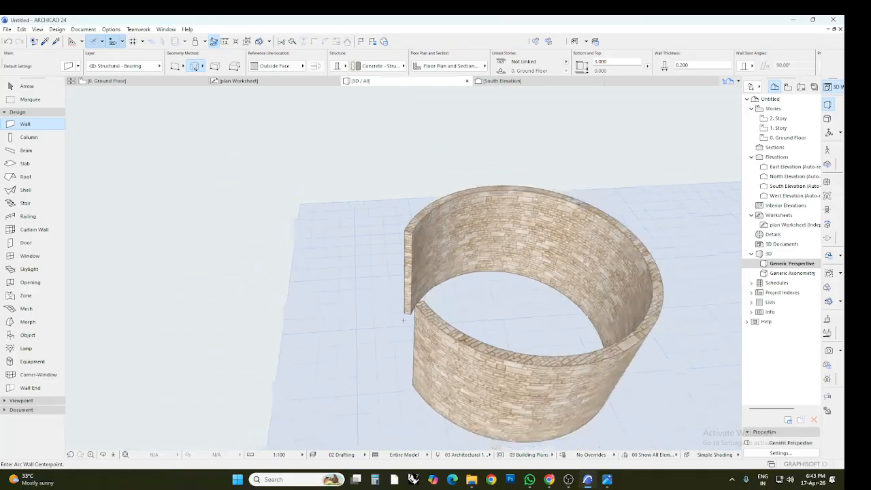
pyautogui.click(102, 455)
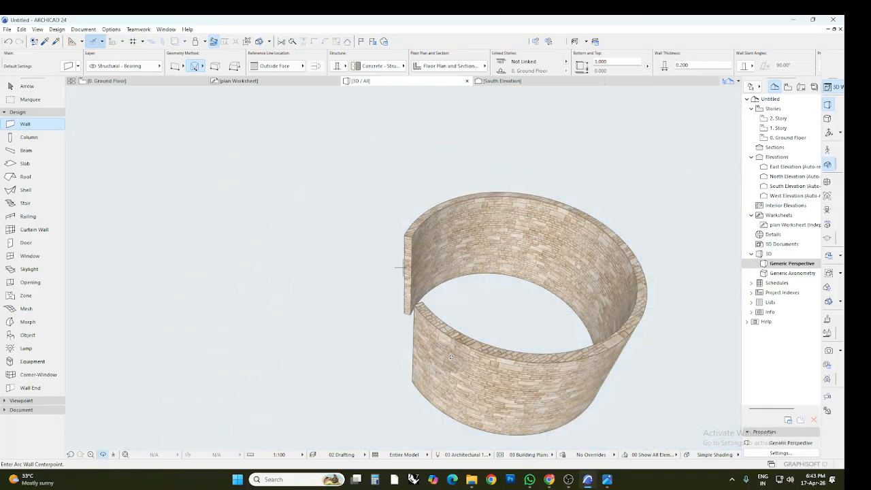
pyautogui.moveTo(404, 266); pyautogui.dragTo(563, 335)
pyautogui.scroll(-5, 575, 261)
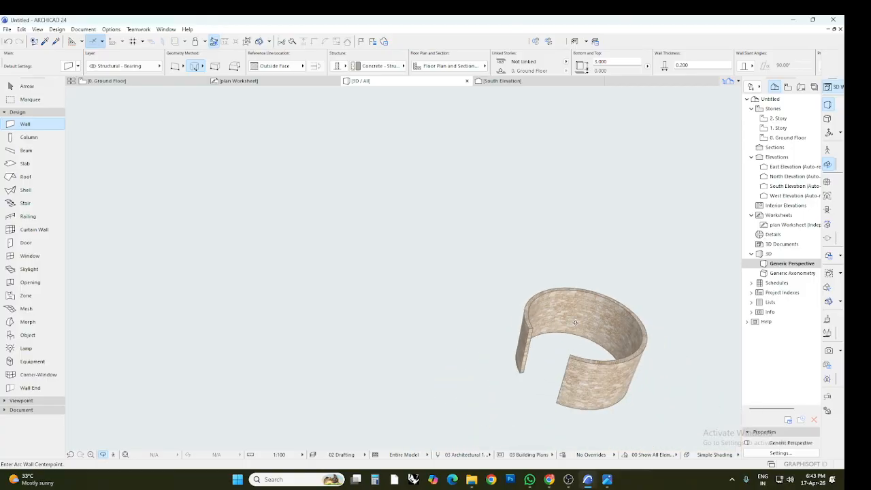
pyautogui.moveTo(598, 385); pyautogui.dragTo(599, 365)
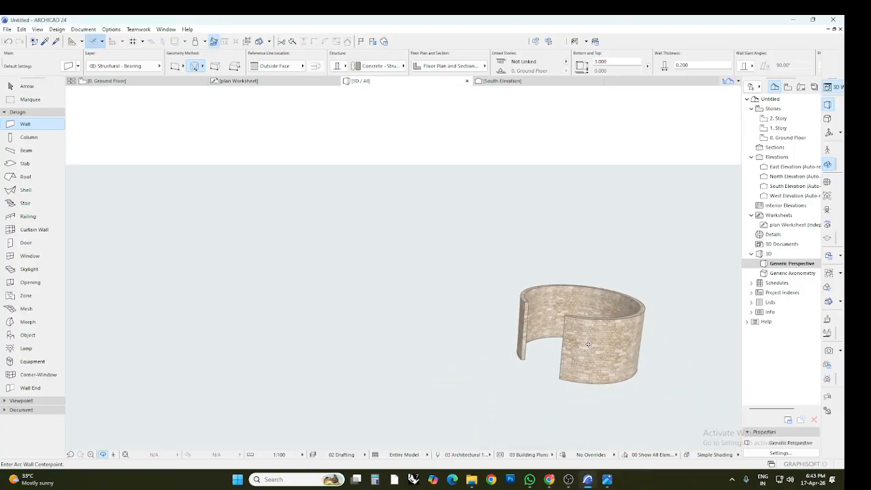
# - Delete the arc wall around the fountain roundabout from the ground floor plan
pyautogui.click(107, 81)
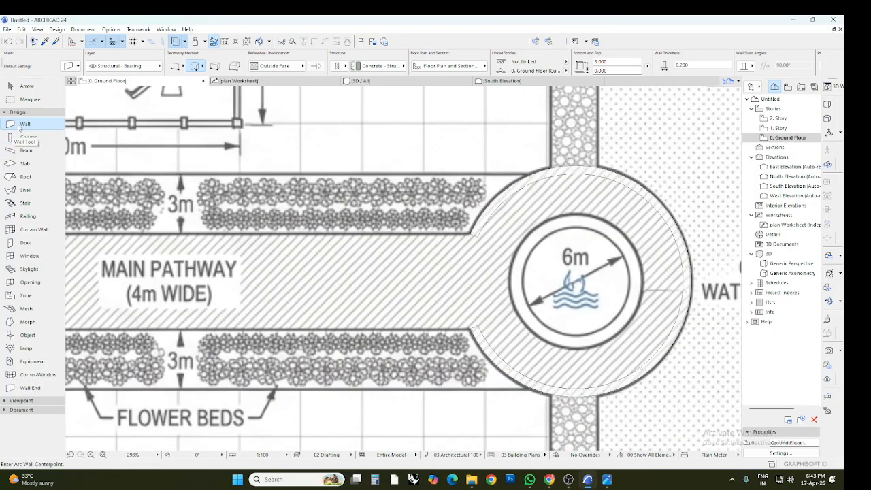
pyautogui.press('Escape')
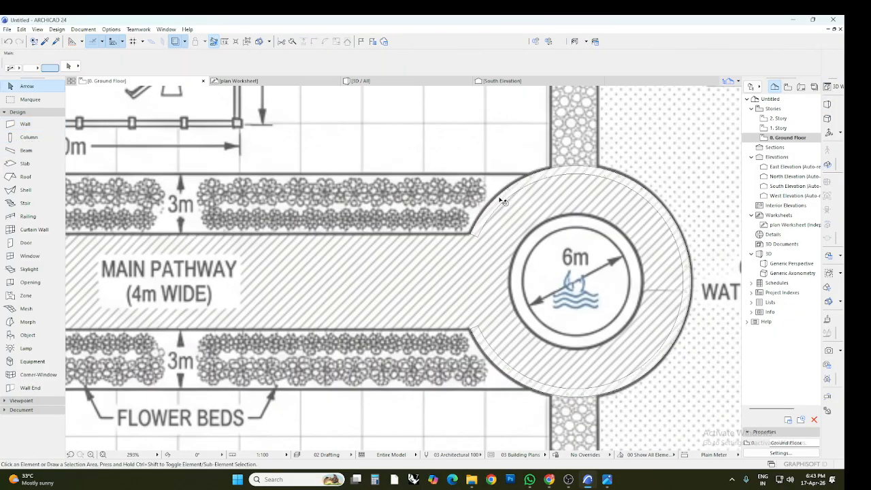
pyautogui.click(501, 198)
pyautogui.press('Escape')
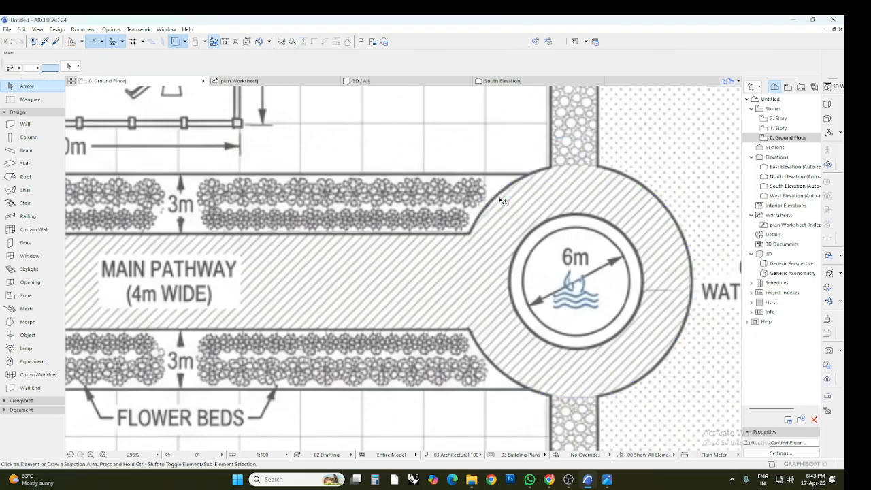
# - With the trapezoid wall method, draw two slanted walls: one from the upper flower bed into the main pathway, one from the walkway into the fountain
pyautogui.scroll(-3, 476, 215)
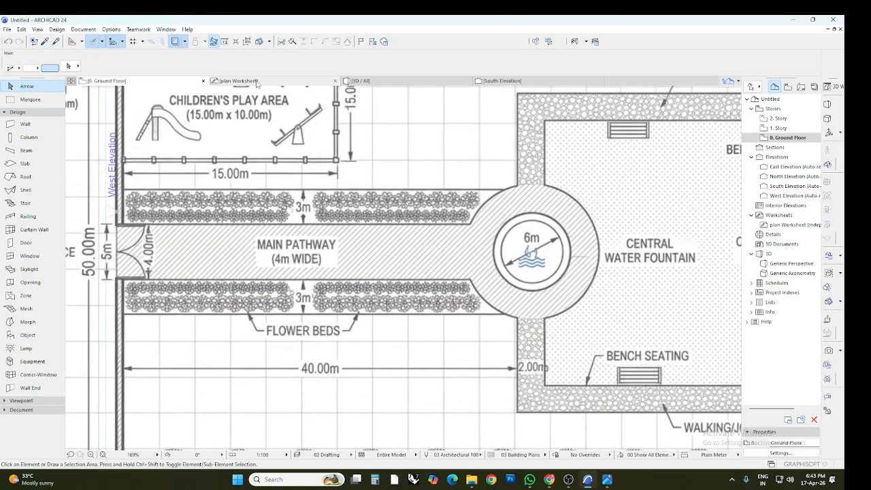
pyautogui.click(27, 124)
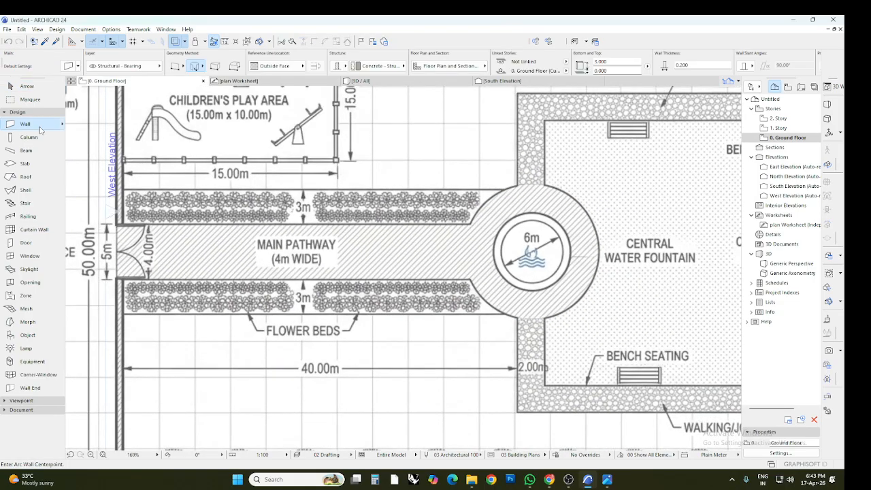
pyautogui.click(216, 68)
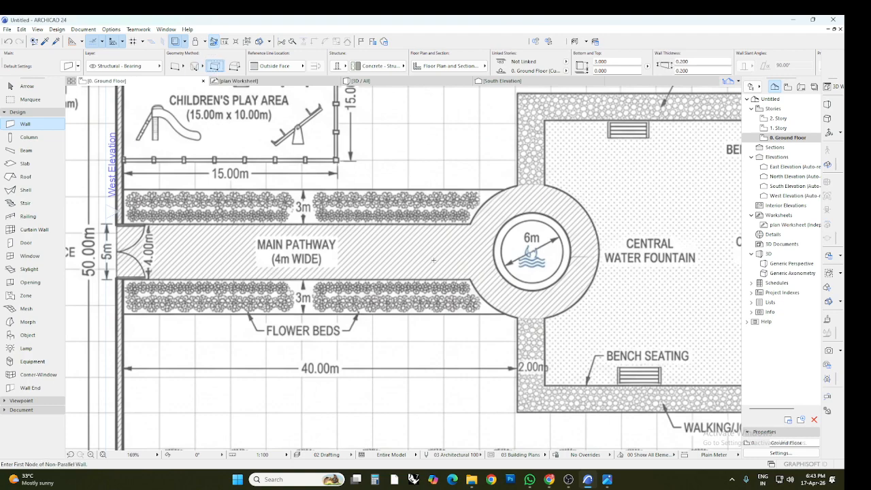
pyautogui.click(529, 166)
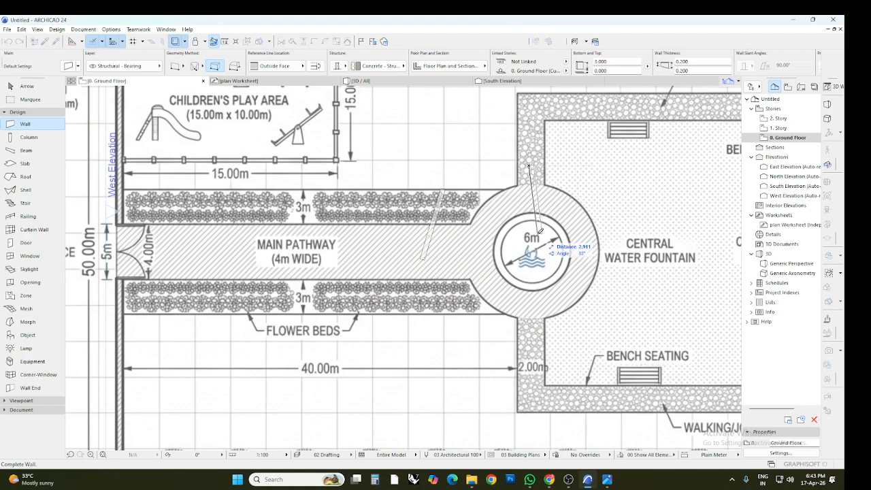
pyautogui.click(539, 231)
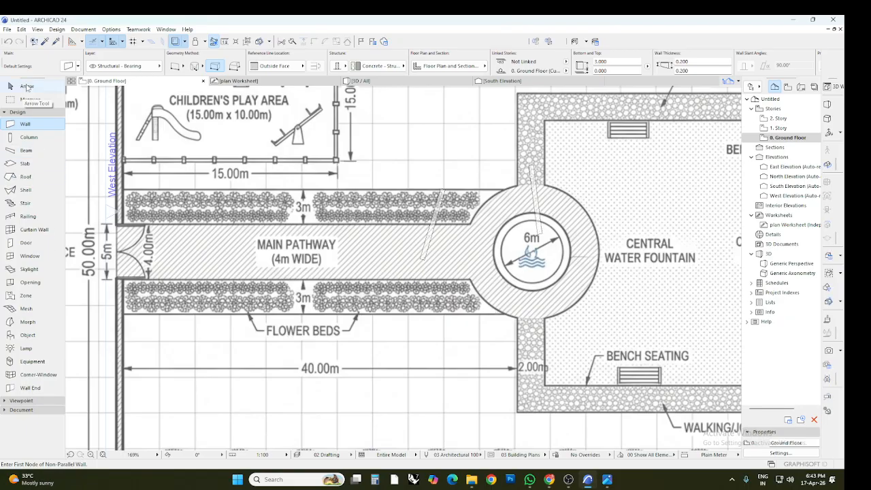
# - Delete the two slanted trapezoid walls at the flower bed and the fountain
pyautogui.click(26, 85)
pyautogui.click(437, 222)
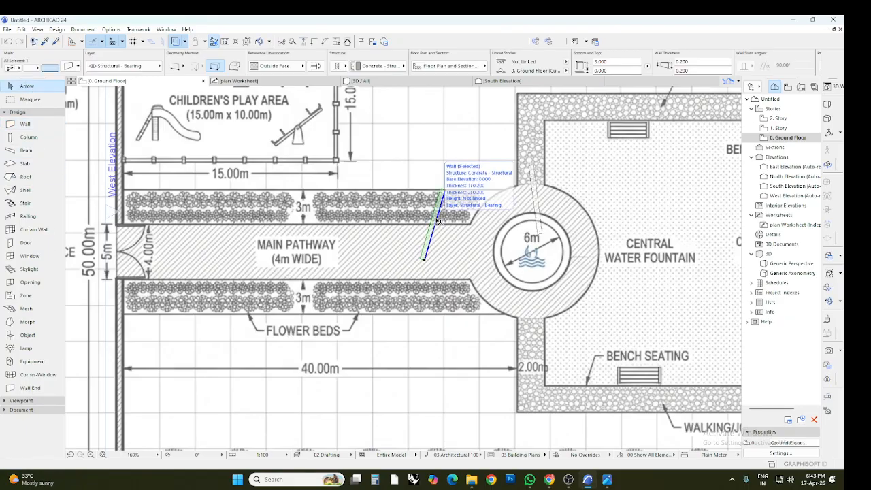
pyautogui.press('Delete')
pyautogui.click(532, 181)
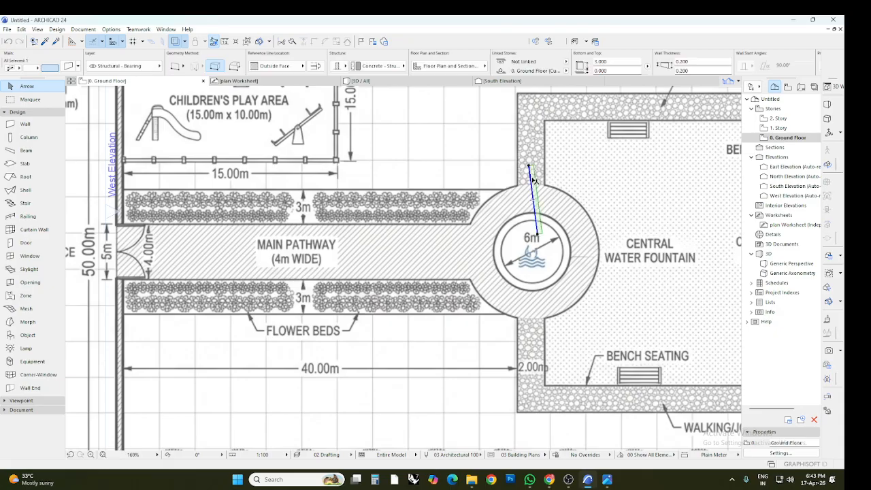
pyautogui.press('Delete')
# - Draw an irregular closed wall with the polygonal wall method, covering the fountain roundabout, the pathway's end and part of the central lawn
pyautogui.click(28, 124)
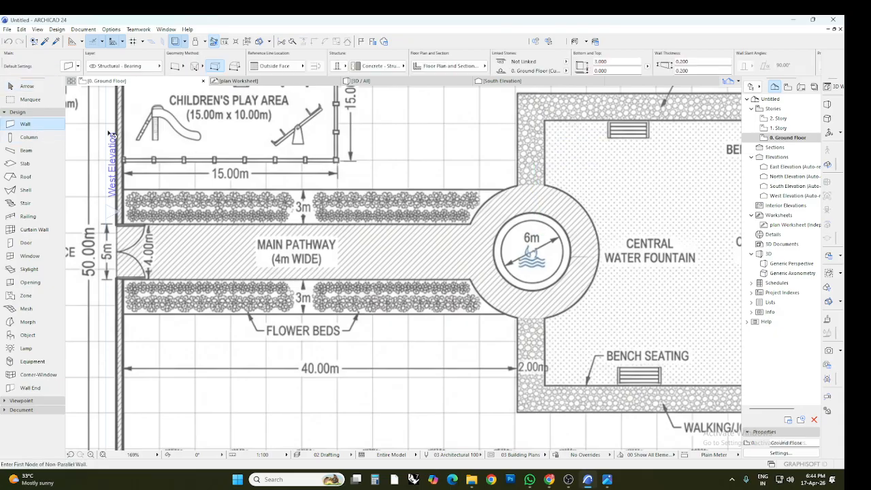
pyautogui.click(234, 66)
pyautogui.click(422, 257)
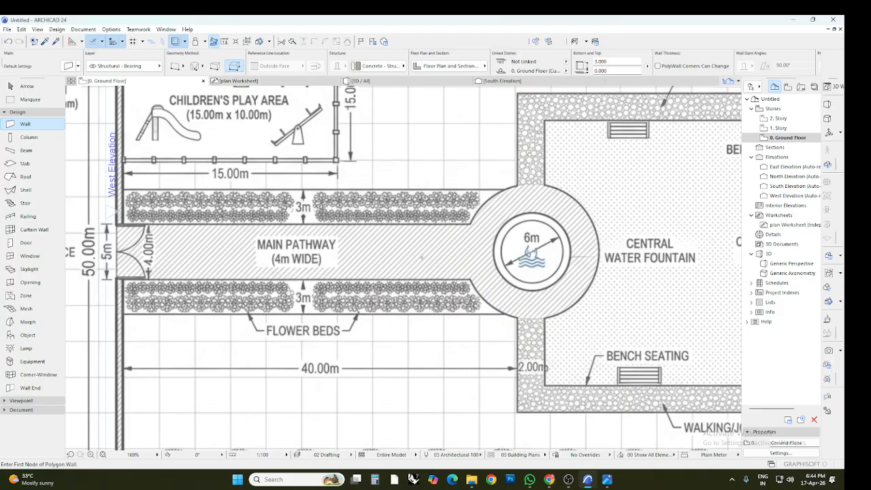
pyautogui.click(445, 184)
pyautogui.click(500, 167)
pyautogui.click(557, 220)
pyautogui.click(643, 223)
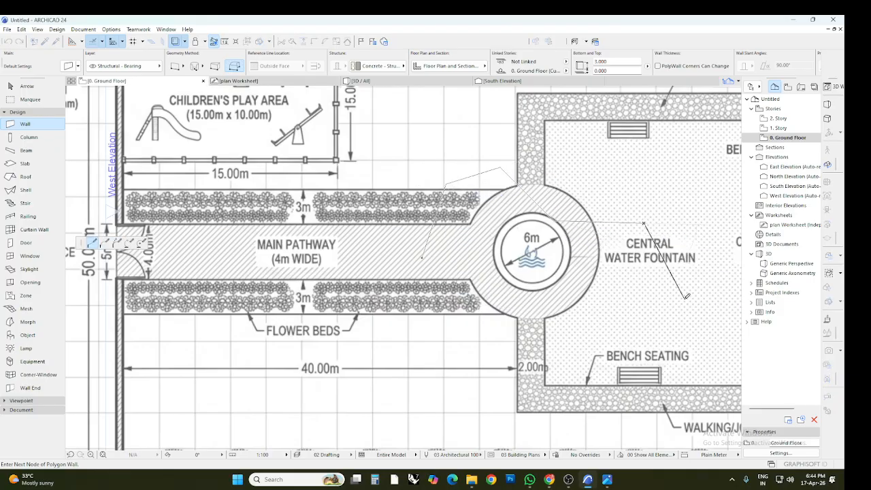
pyautogui.click(686, 296)
pyautogui.click(659, 335)
pyautogui.click(582, 287)
pyautogui.click(495, 328)
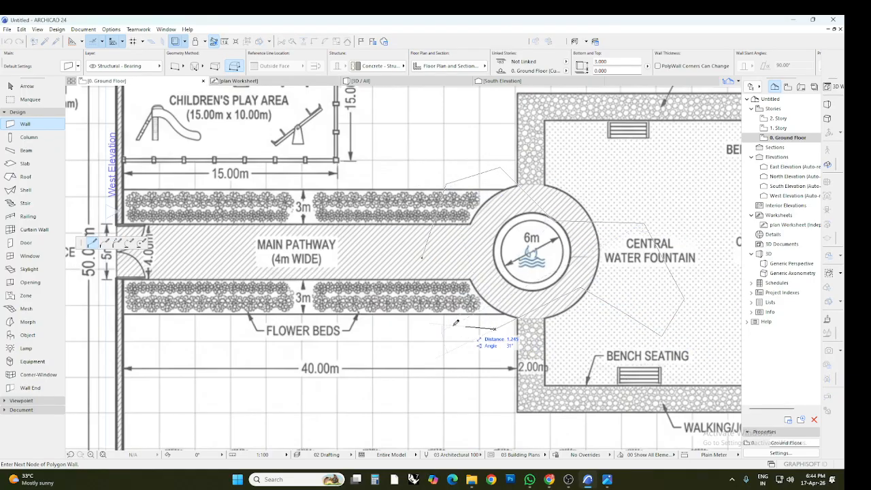
pyautogui.rightClick(446, 325)
pyautogui.click(455, 392)
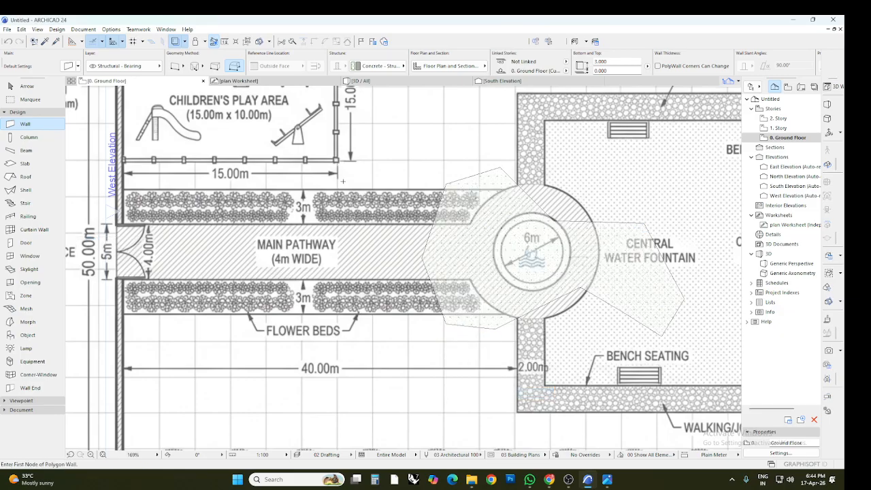
# - Check the polygonal wall in the 3D view and delete it on the ground floor plan
pyautogui.click(381, 80)
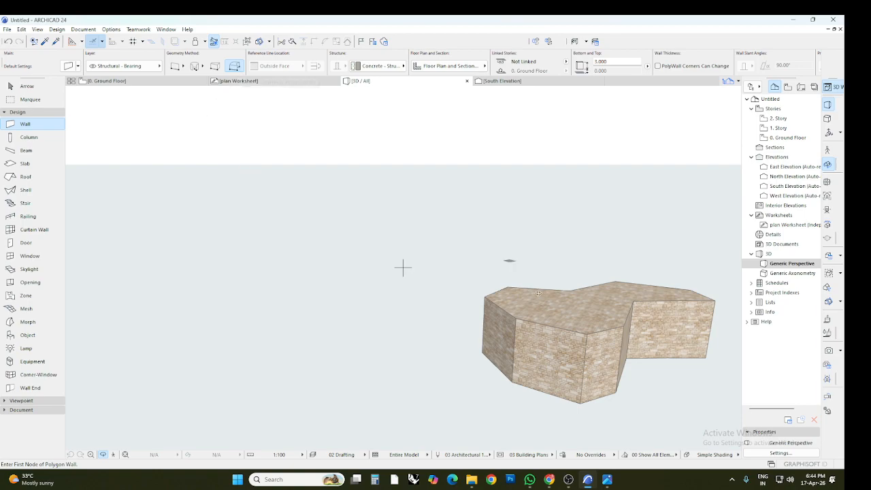
pyautogui.click(163, 82)
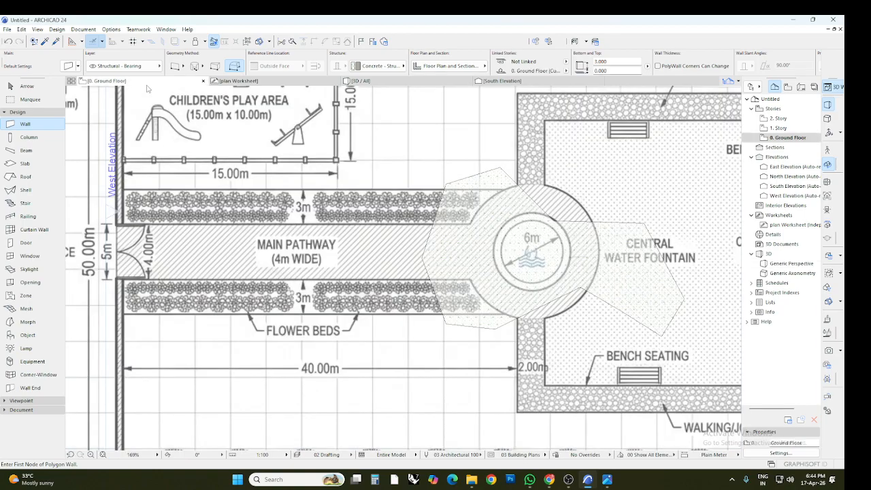
pyautogui.click(27, 86)
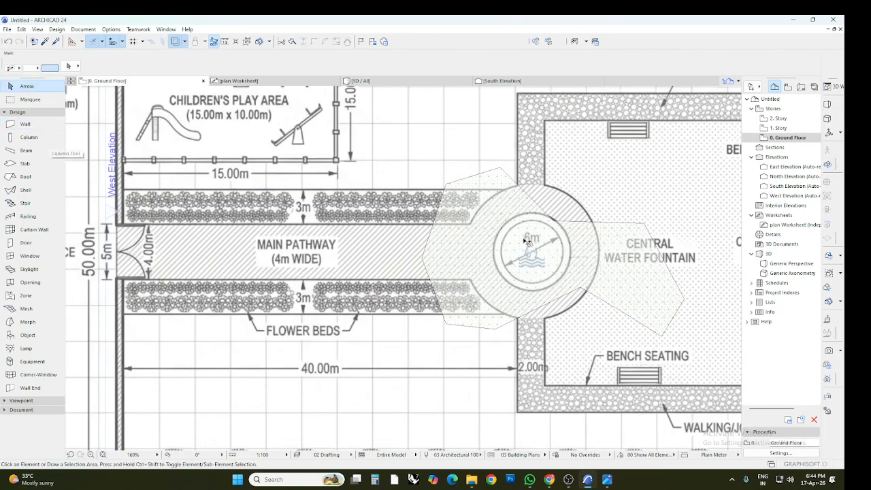
pyautogui.click(471, 246)
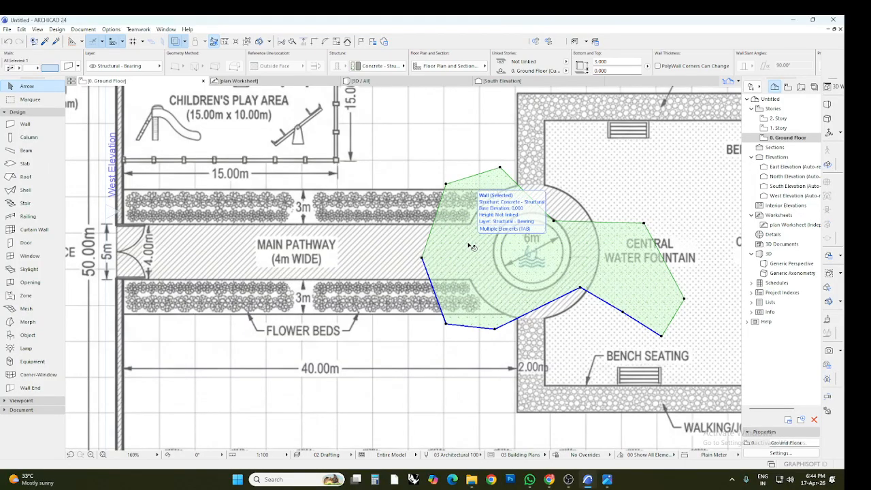
pyautogui.press('Delete')
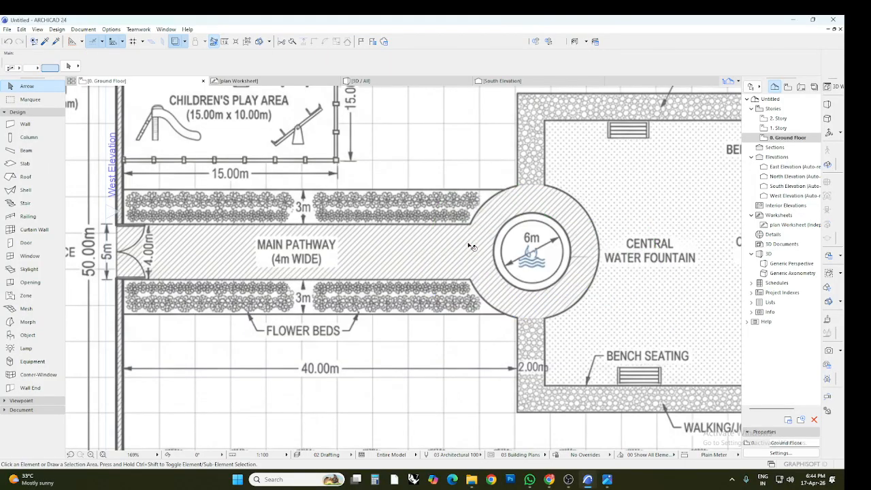
# - Start a wall with the straight wall method at the boundary's upper-left corner by the children's play area and run it along the upper boundary
pyautogui.click(27, 124)
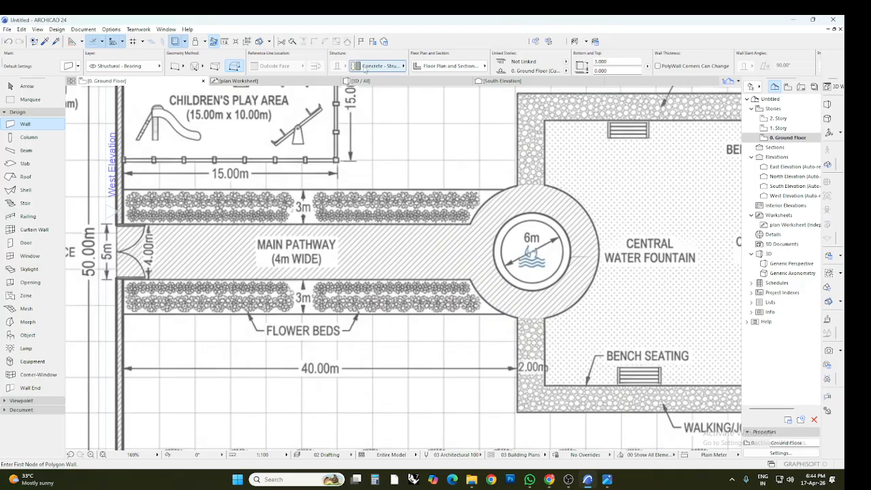
pyautogui.scroll(-3, 437, 299)
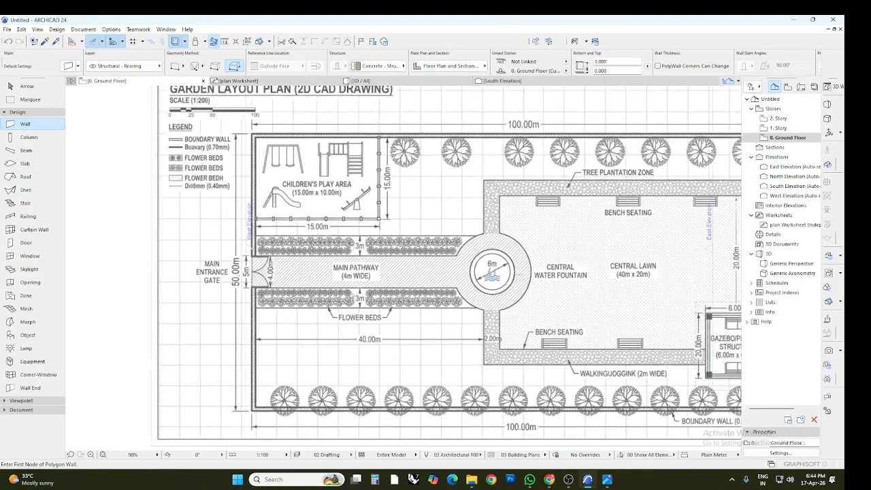
pyautogui.scroll(-2, 327, 397)
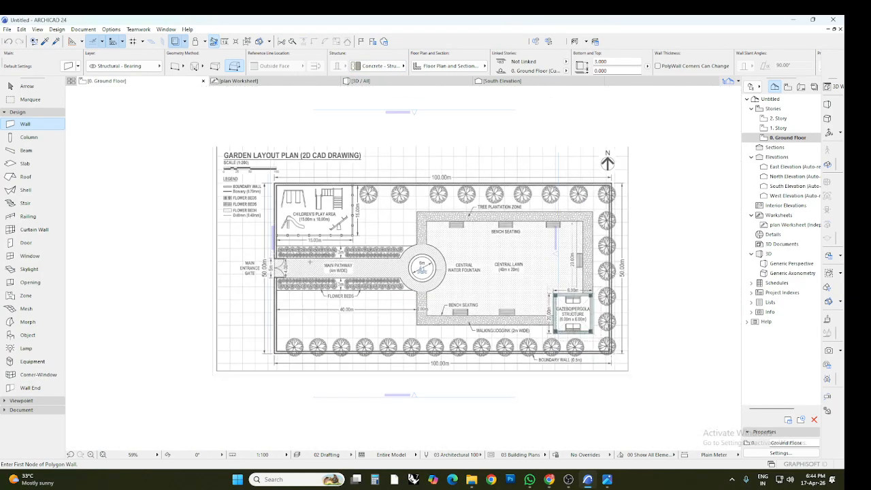
pyautogui.scroll(5, 308, 188)
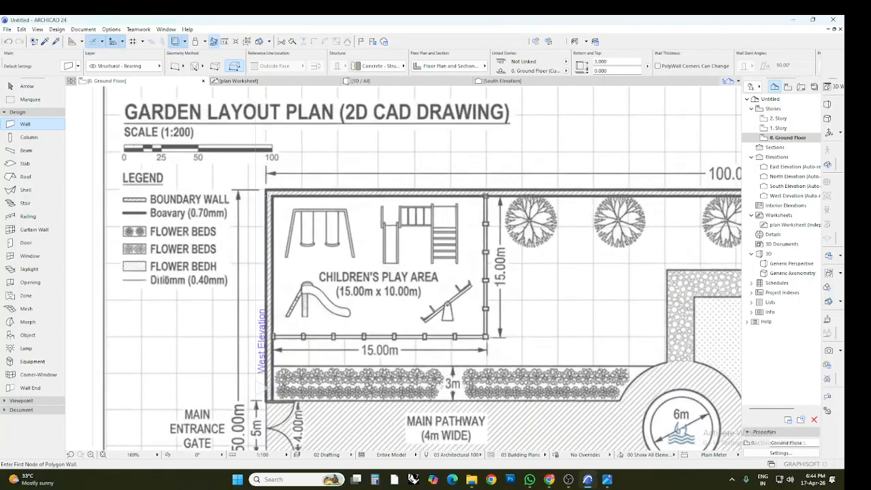
pyautogui.scroll(2, 266, 196)
pyautogui.click(176, 66)
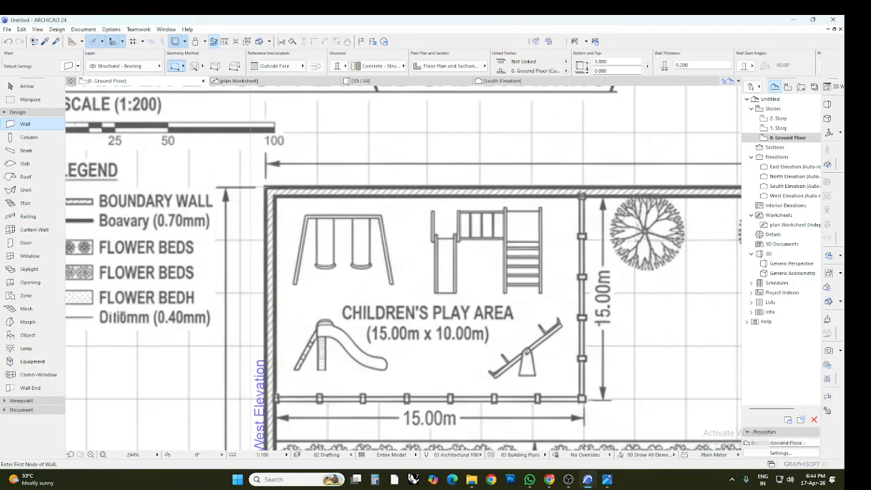
pyautogui.click(265, 187)
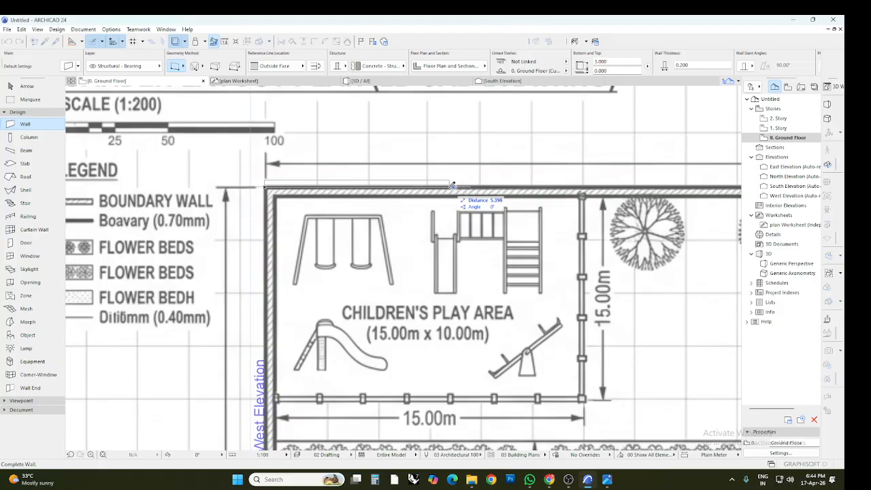
pyautogui.scroll(3, 452, 185)
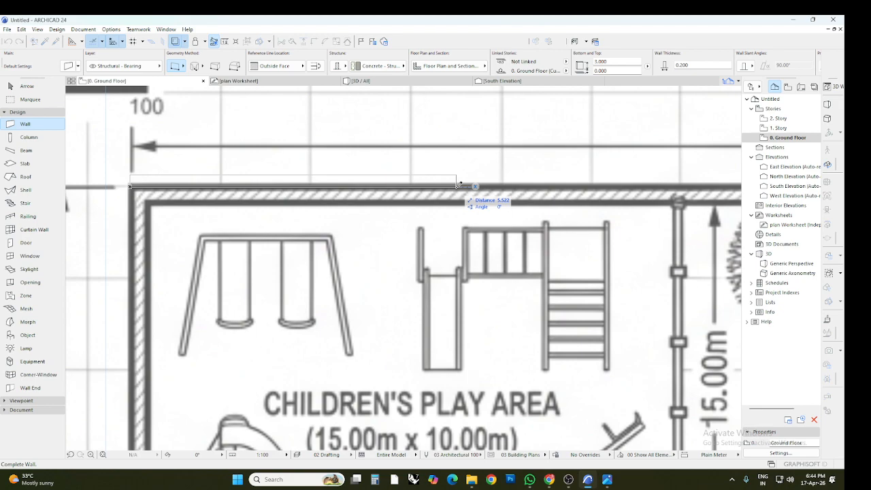
# - Compare the Inside Face and Center reference line locations on the wall being drawn, and settle on Inside Face
pyautogui.click(302, 66)
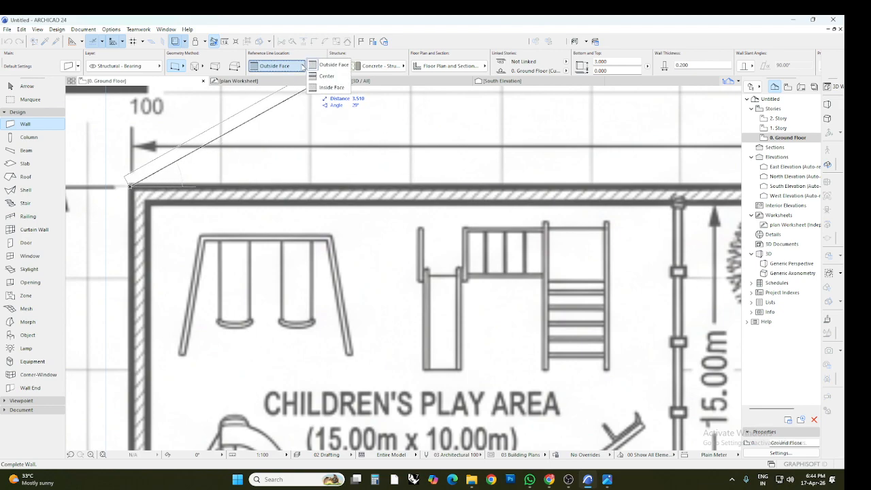
pyautogui.click(330, 89)
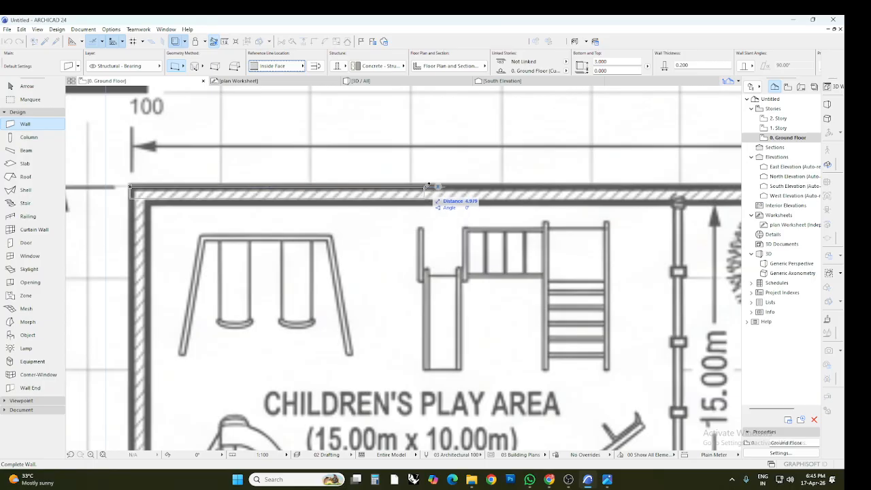
pyautogui.click(300, 69)
pyautogui.click(320, 81)
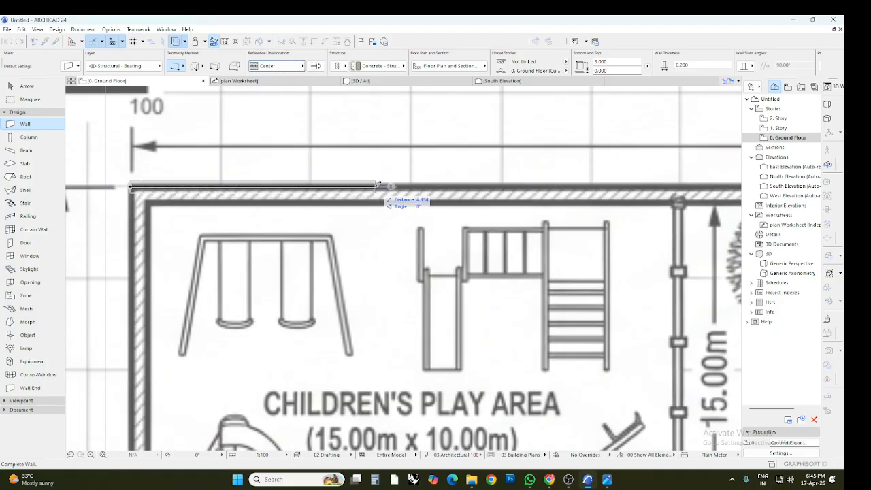
pyautogui.click(303, 66)
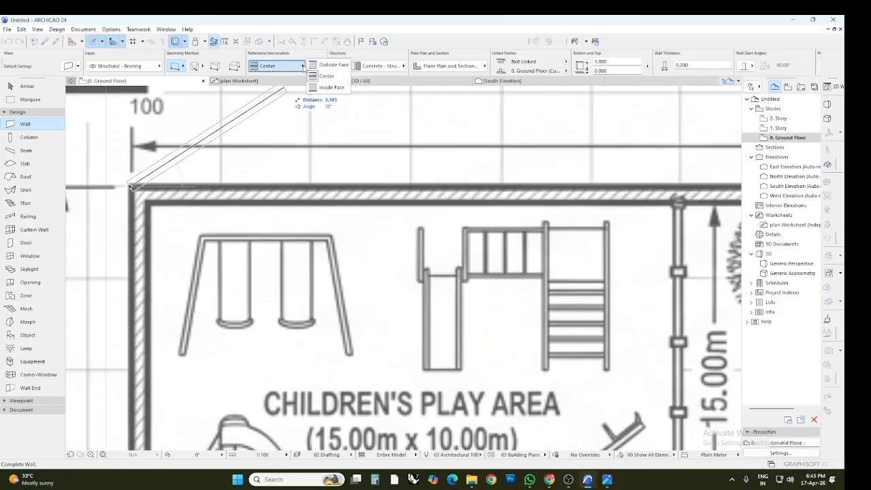
pyautogui.click(325, 87)
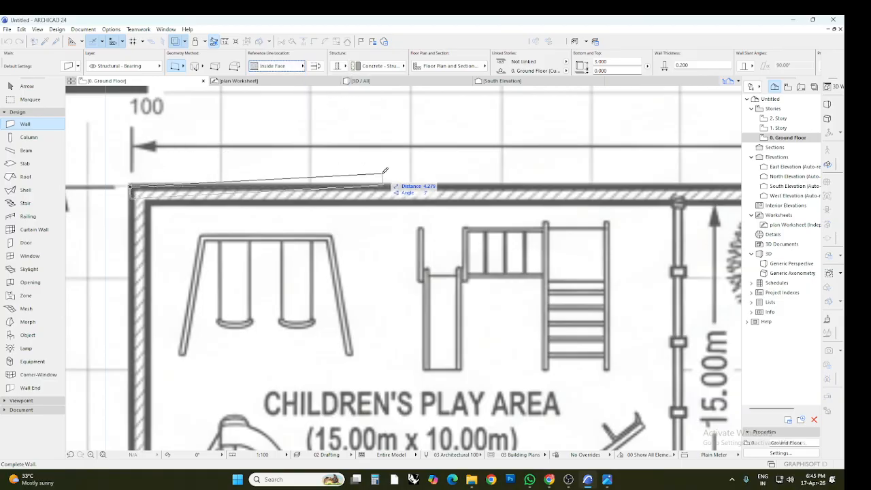
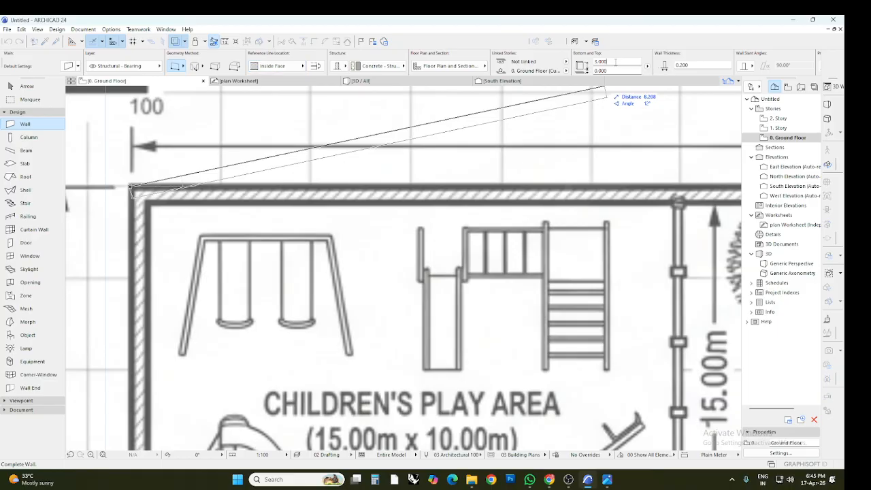
# - Set the wall height to 1 m and end the wall on the upper boundary line above the play area's climbing frame
pyautogui.click(615, 62)
pyautogui.write('1')
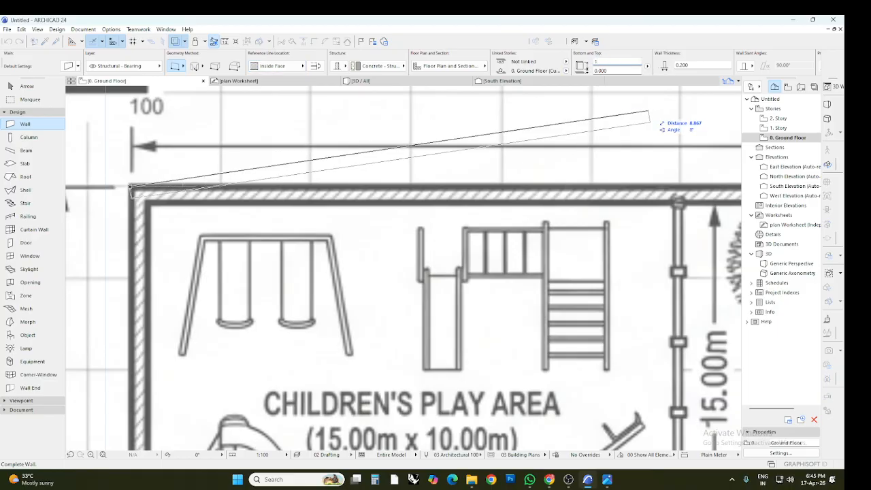
pyautogui.press('Return')
pyautogui.click(617, 185)
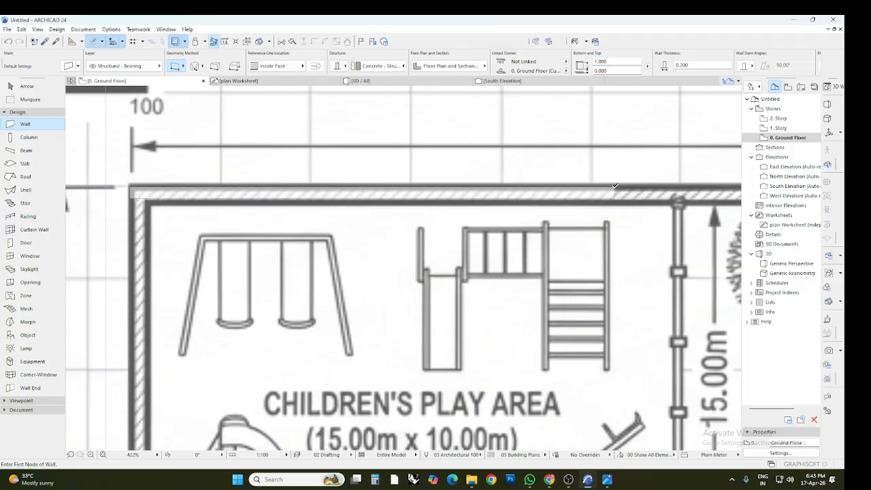
# - Continue along the upper boundary from the first wall's end with a 2 m high wall extending past the play area's fence
pyautogui.scroll(-4, 396, 155)
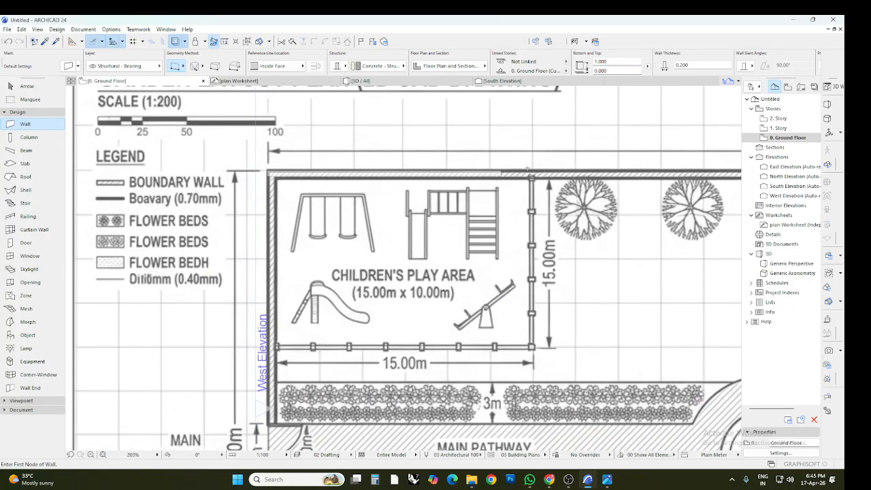
pyautogui.scroll(8, 527, 169)
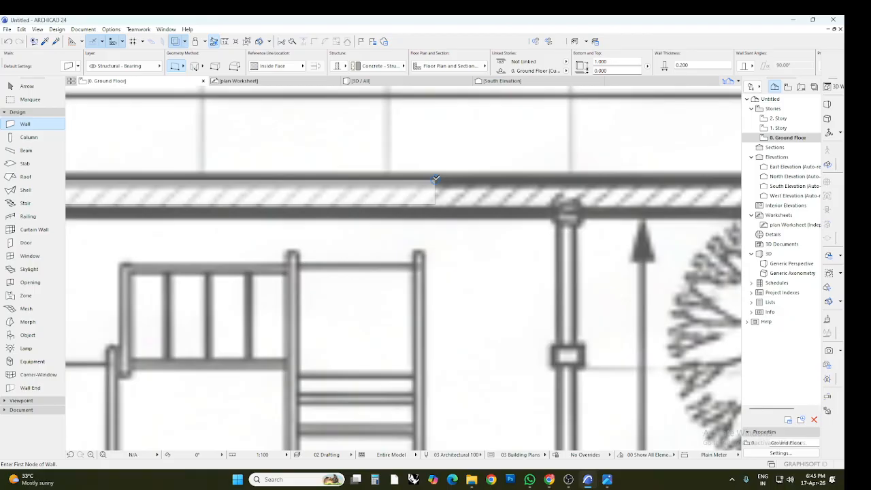
pyautogui.click(435, 179)
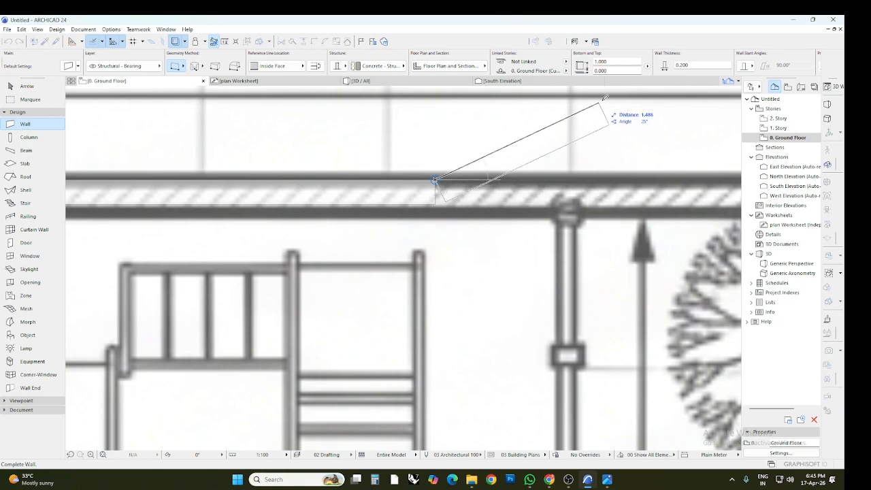
pyautogui.click(613, 61)
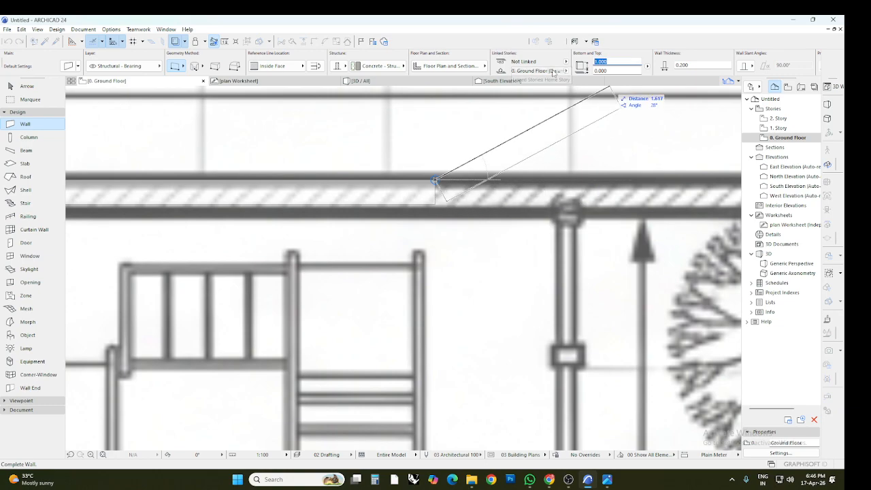
pyautogui.write('2')
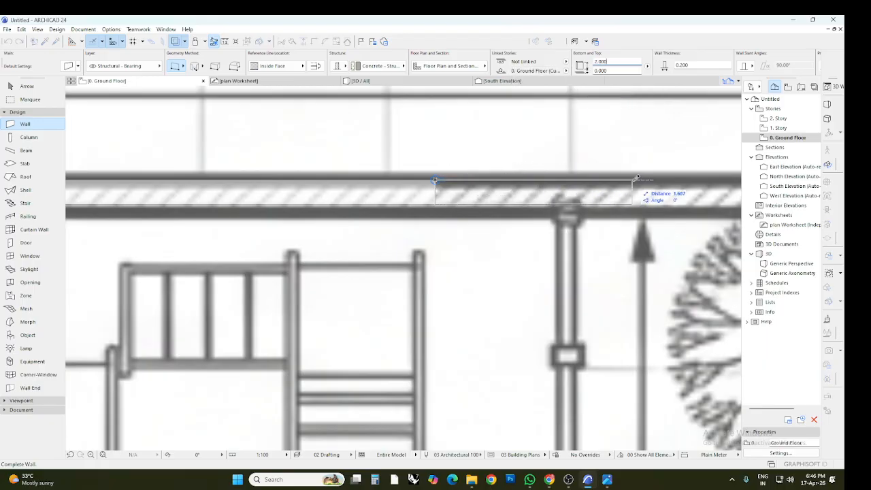
pyautogui.click(677, 177)
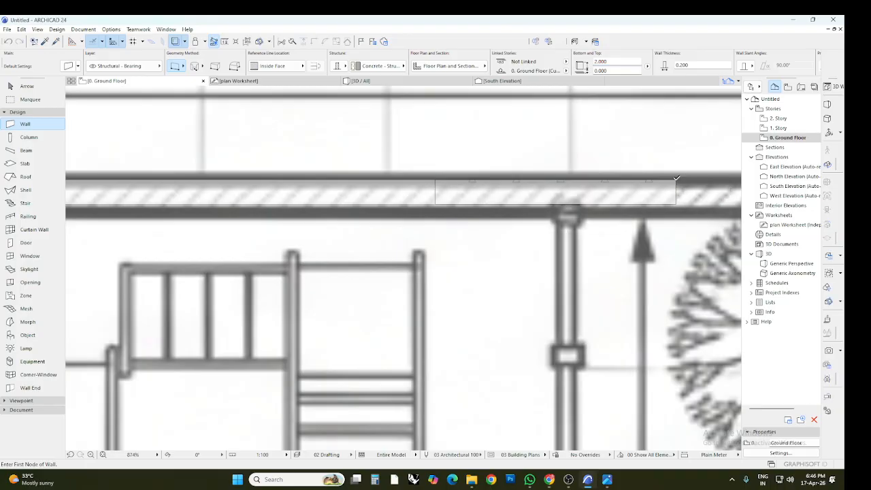
# - Examine the height difference between the two boundary walls in the 3D view and return to the ground floor plan
pyautogui.click(365, 82)
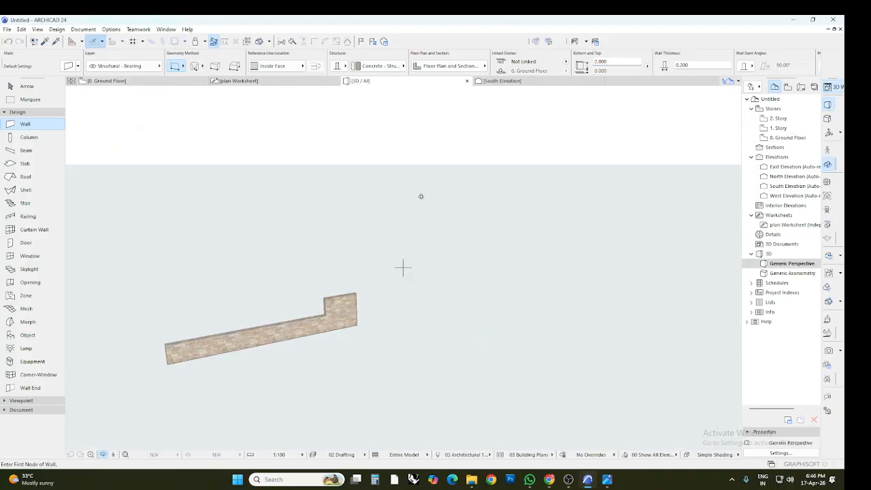
pyautogui.scroll(-2, 446, 268)
pyautogui.scroll(3, 344, 309)
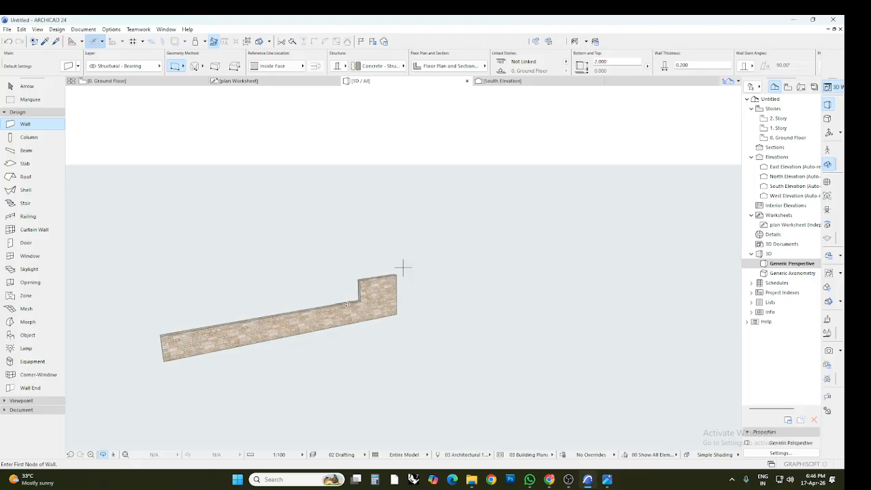
pyautogui.scroll(2, 402, 266)
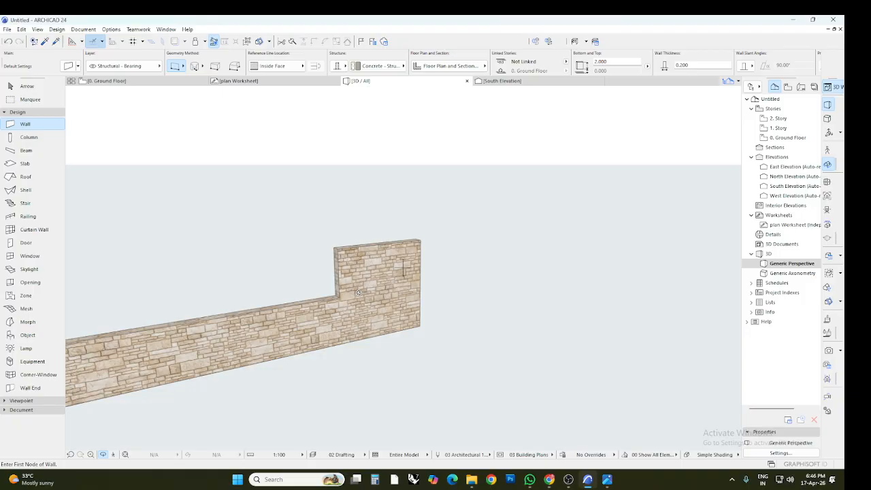
pyautogui.click(134, 83)
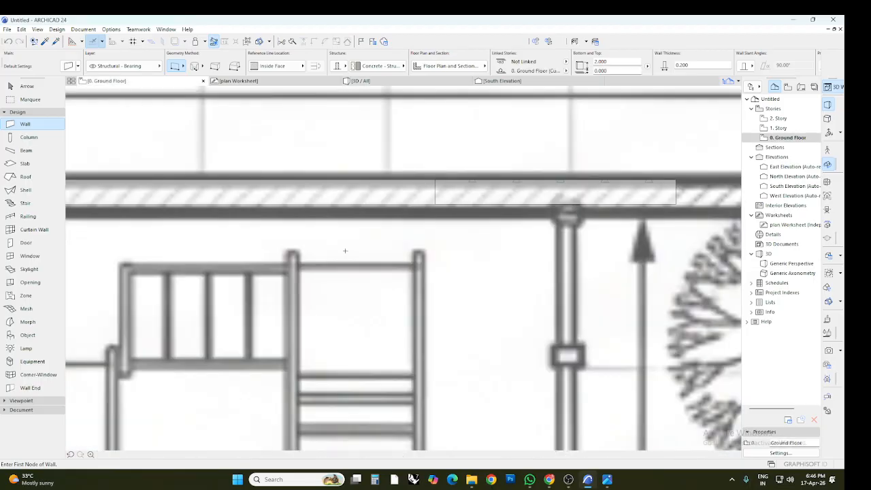
# - From the 2 m wall's end, draw a wall along the boundary above the first tree, with 1 m height and 1 m base offset
pyautogui.scroll(5, 472, 198)
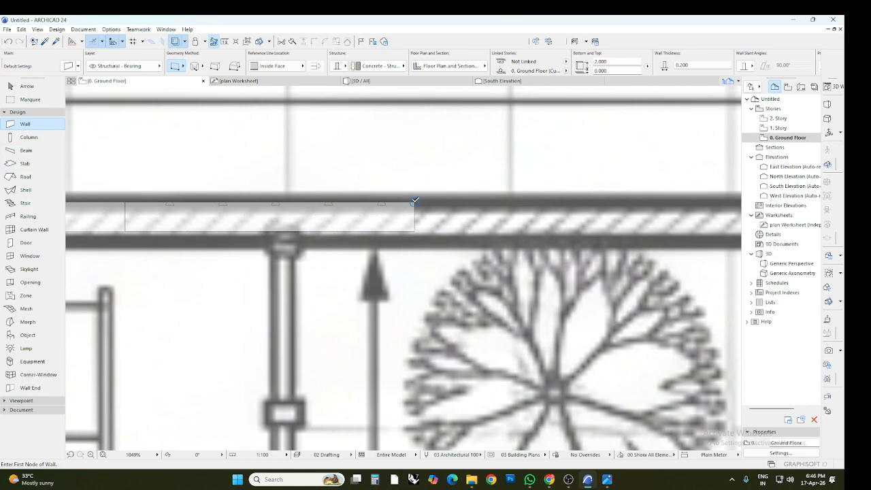
pyautogui.click(415, 202)
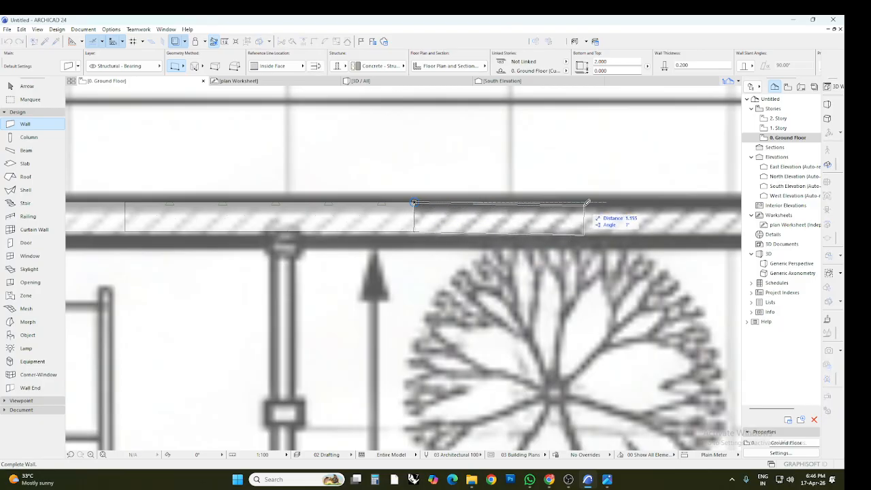
pyautogui.moveTo(620, 61); pyautogui.dragTo(555, 61)
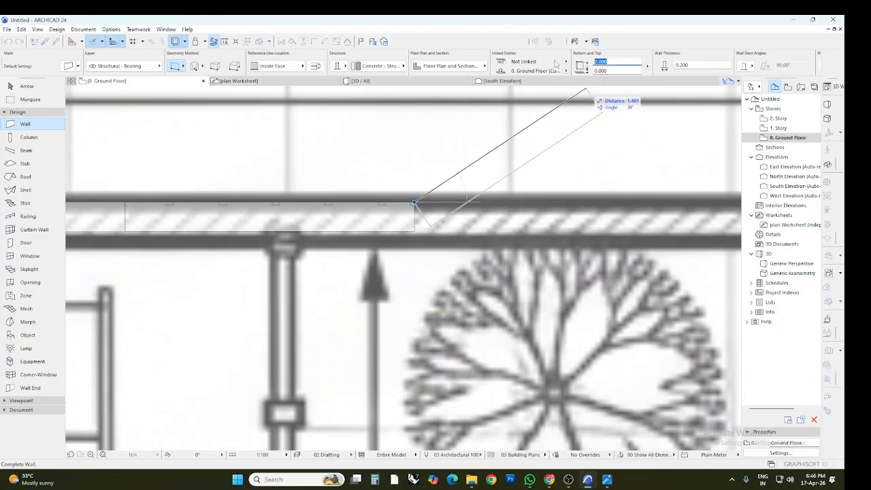
pyautogui.write('1')
pyautogui.click(612, 70)
pyautogui.moveTo(613, 72); pyautogui.dragTo(595, 71)
pyautogui.write('1')
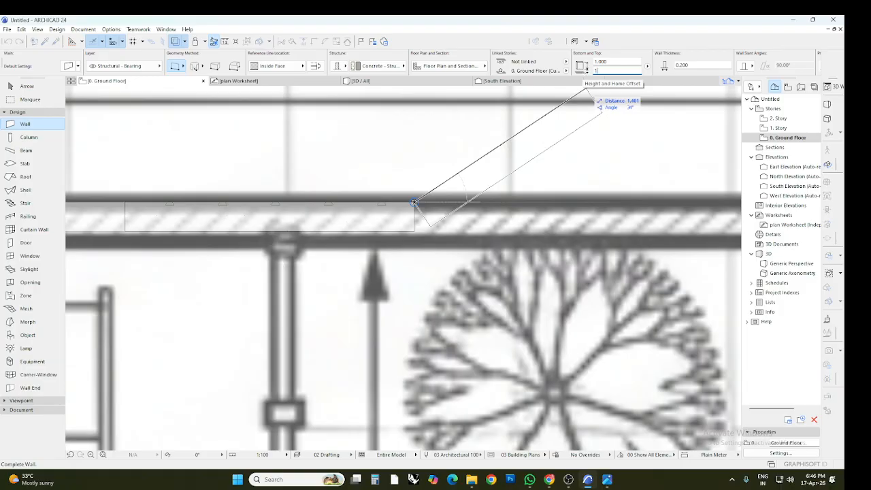
pyautogui.press('Return')
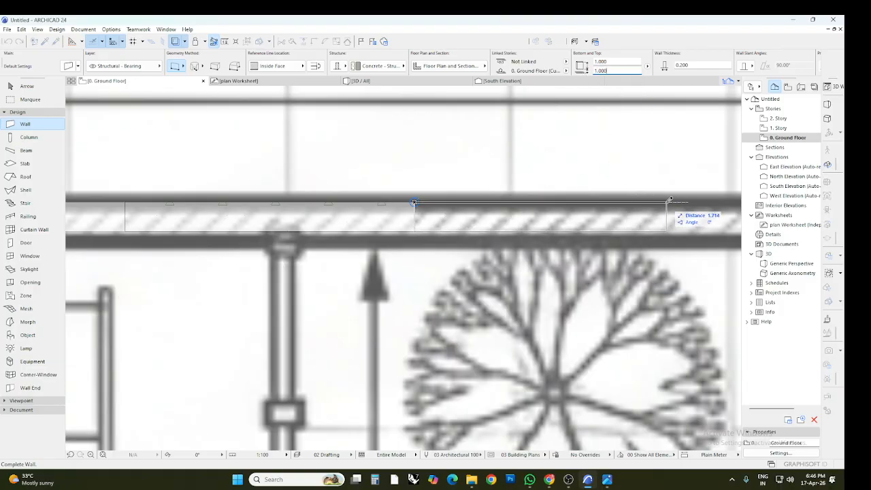
pyautogui.click(722, 200)
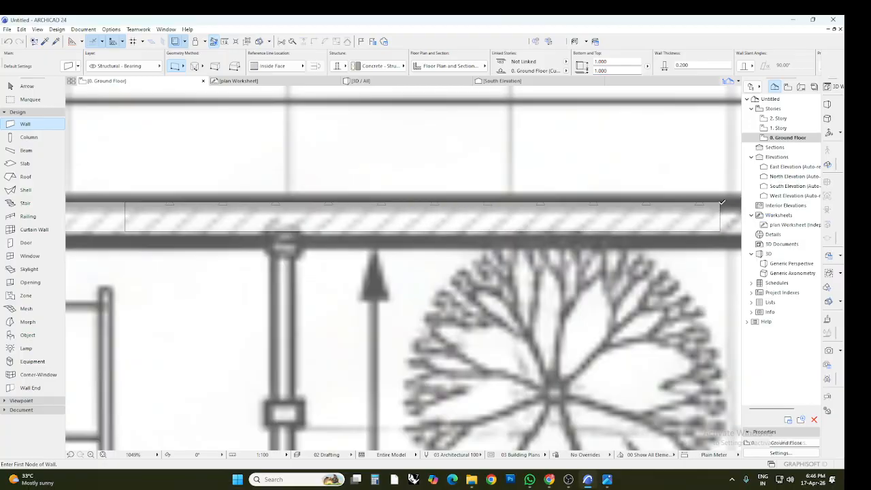
# - Examine the raised wall segment in the 3D view and go back to the ground floor plan
pyautogui.click(364, 81)
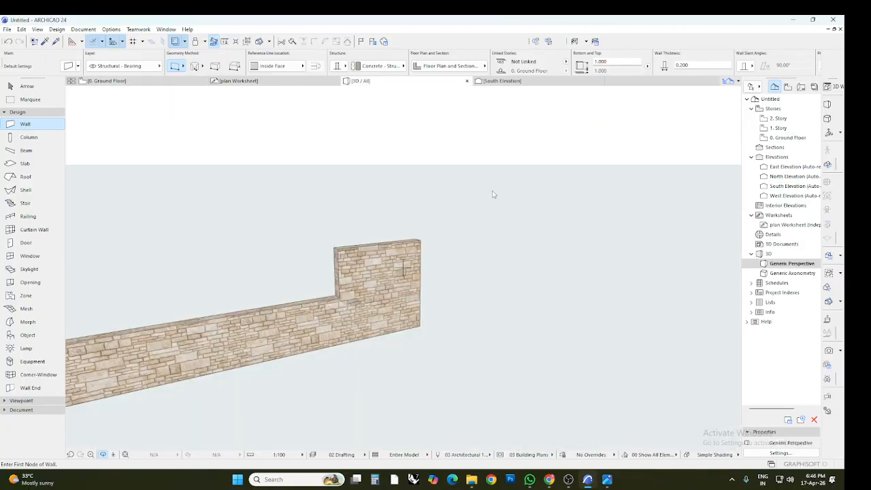
pyautogui.scroll(5, 402, 267)
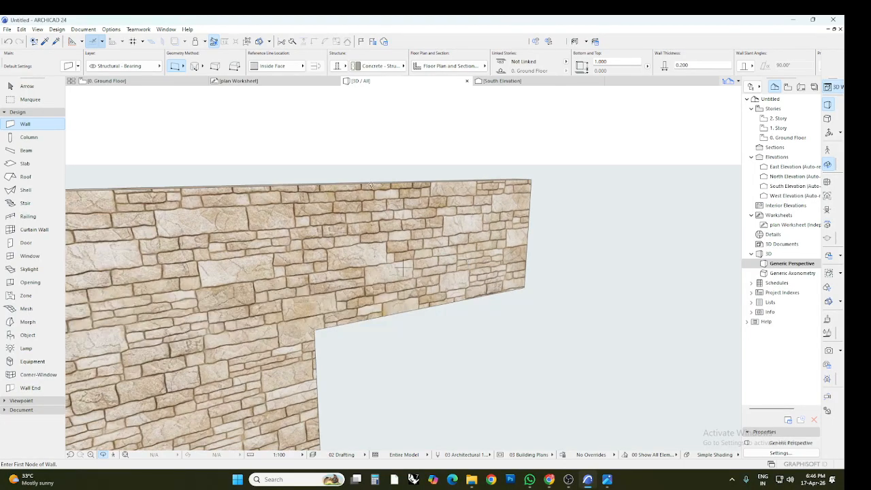
pyautogui.scroll(-5, 465, 315)
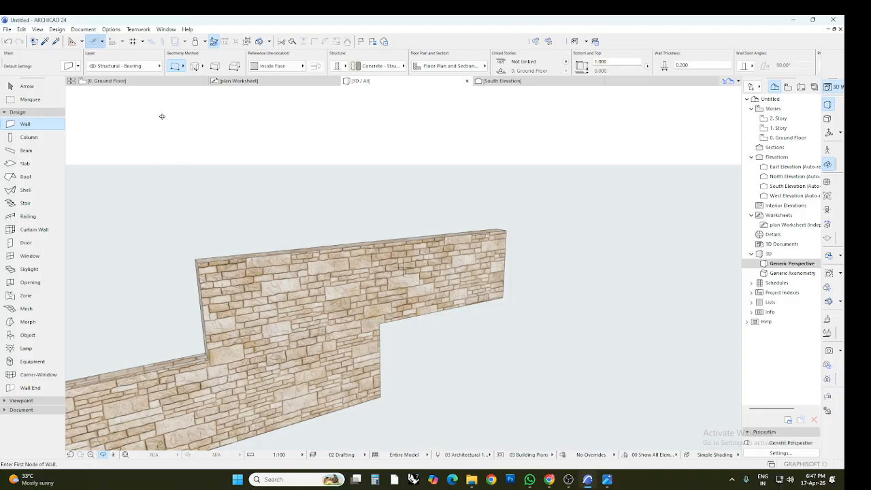
pyautogui.click(168, 83)
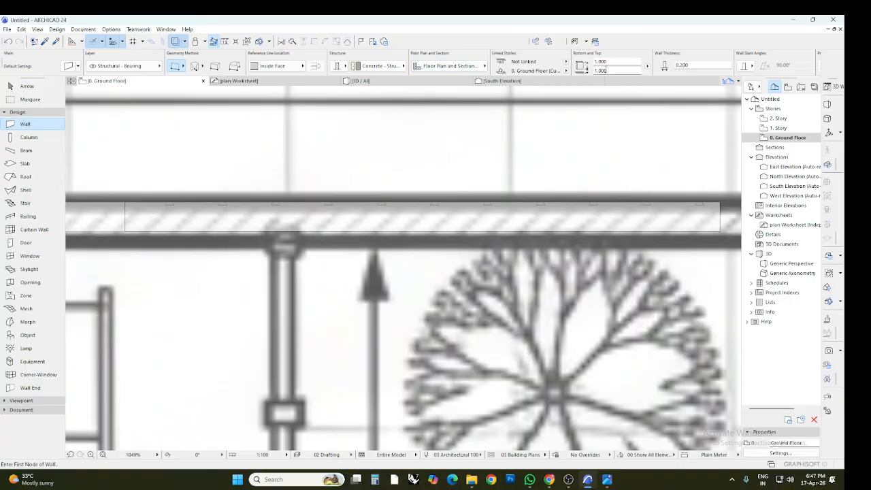
# - Start a wall at the raised segment's far end on the upper boundary, with 1 m height and 0 base offset
pyautogui.scroll(-5, 408, 209)
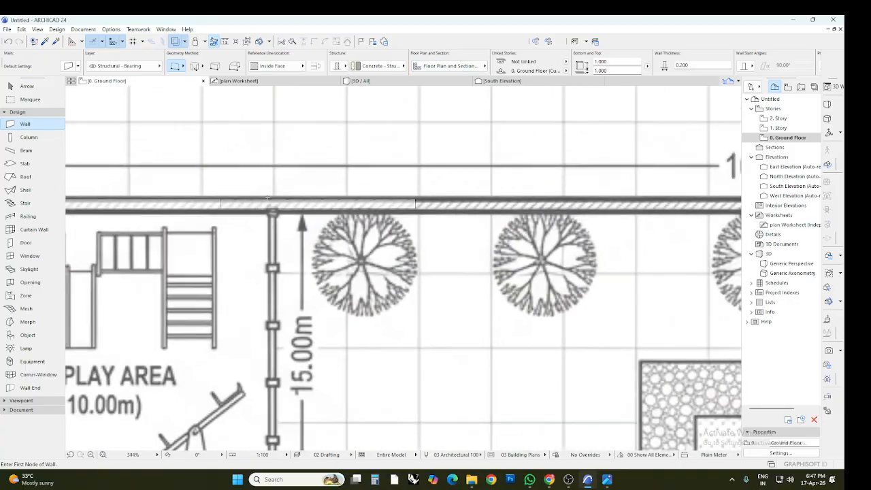
pyautogui.scroll(3, 402, 202)
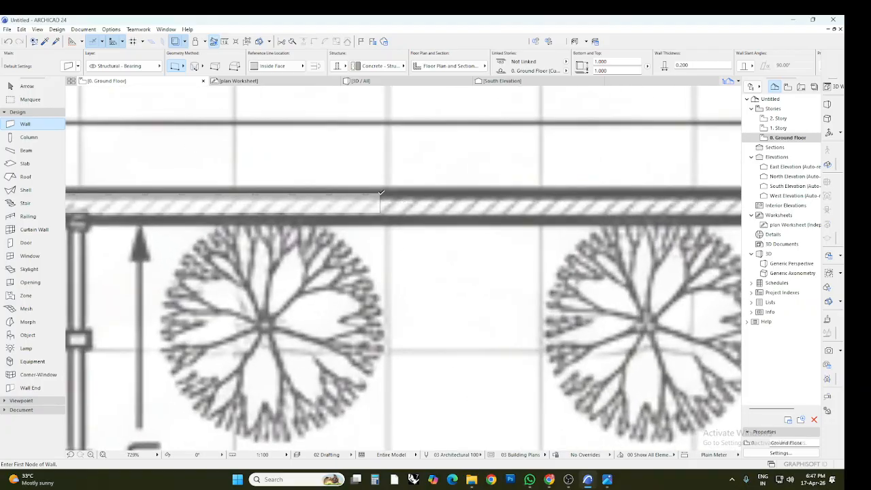
pyautogui.click(380, 192)
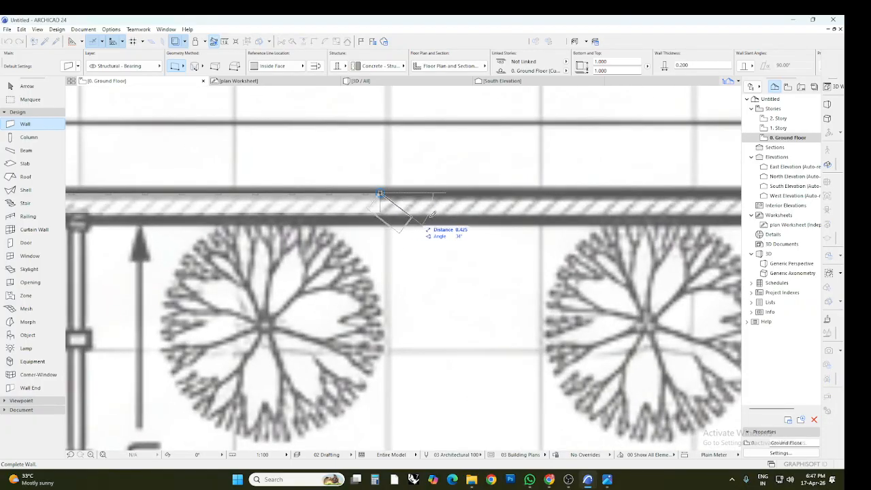
pyautogui.click(613, 70)
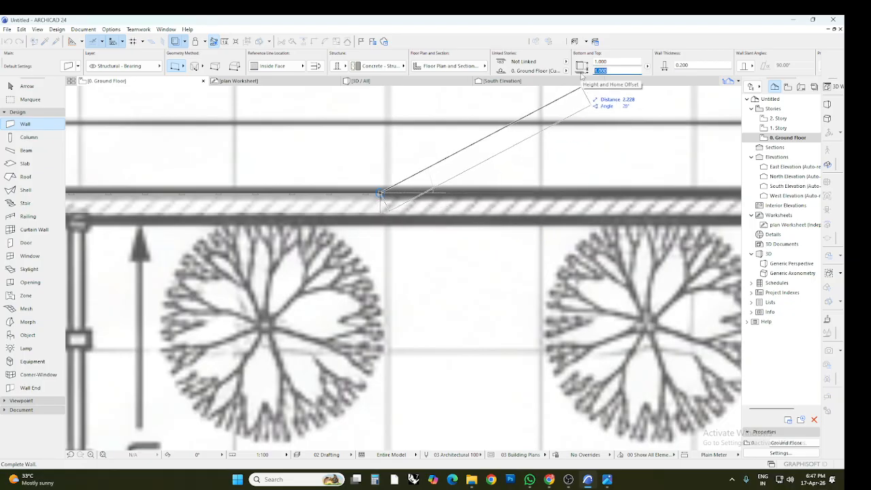
pyautogui.write('0')
pyautogui.click(617, 61)
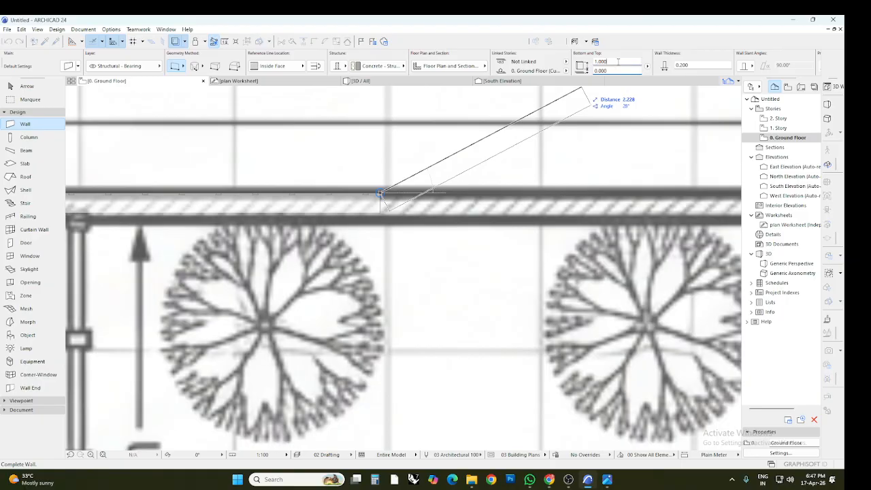
pyautogui.doubleClick(617, 61)
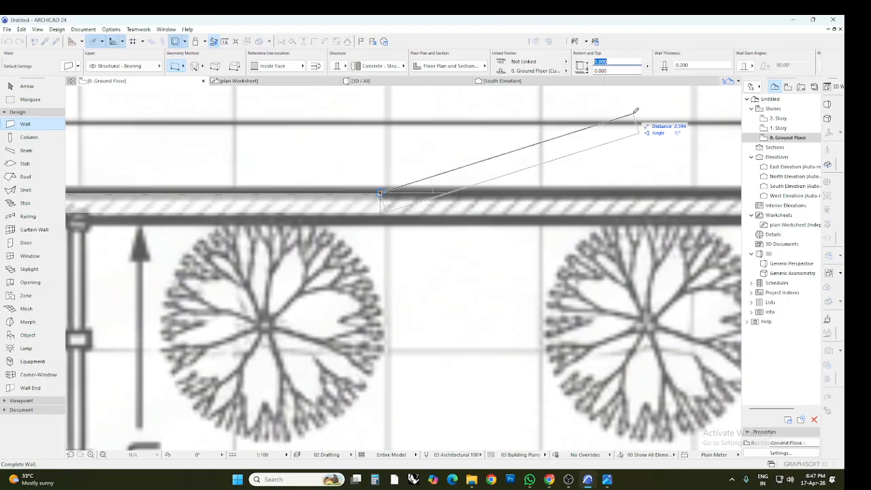
pyautogui.write('1')
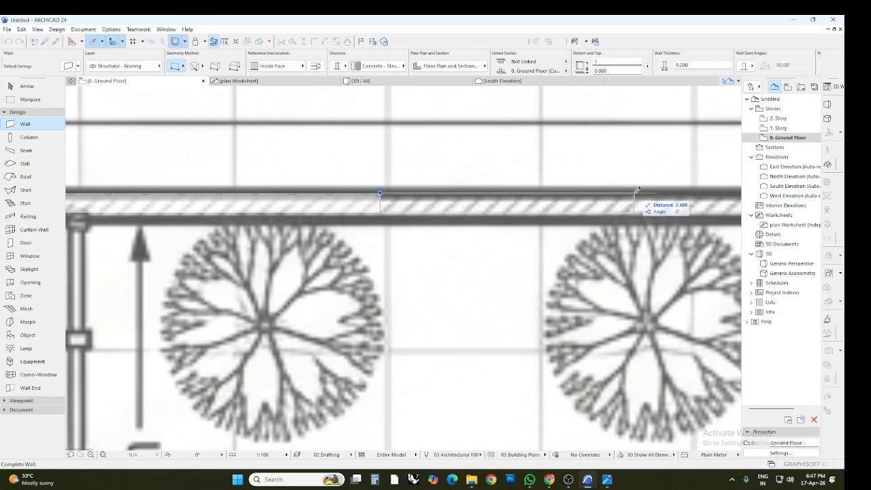
# - Make the wall 0.3 m thick and slanted at 15°, and end it about 3.28 m along the boundary, past the second tree
pyautogui.click(691, 65)
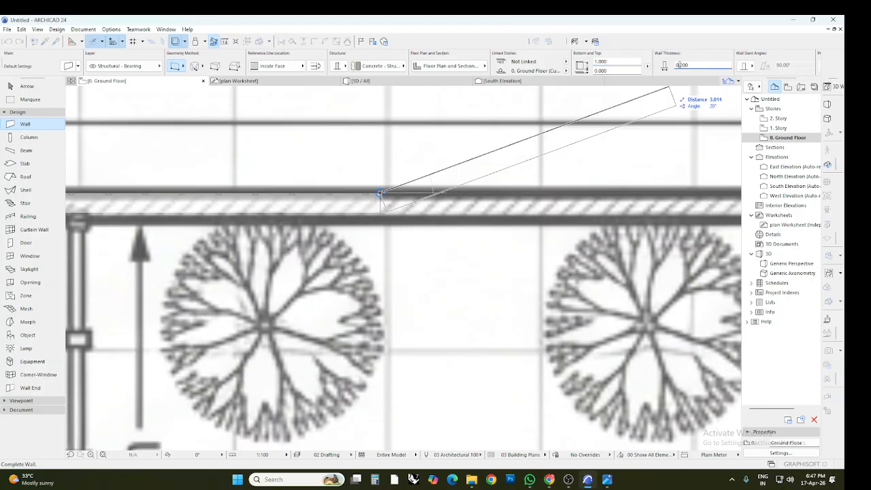
pyautogui.press('BackSpace')
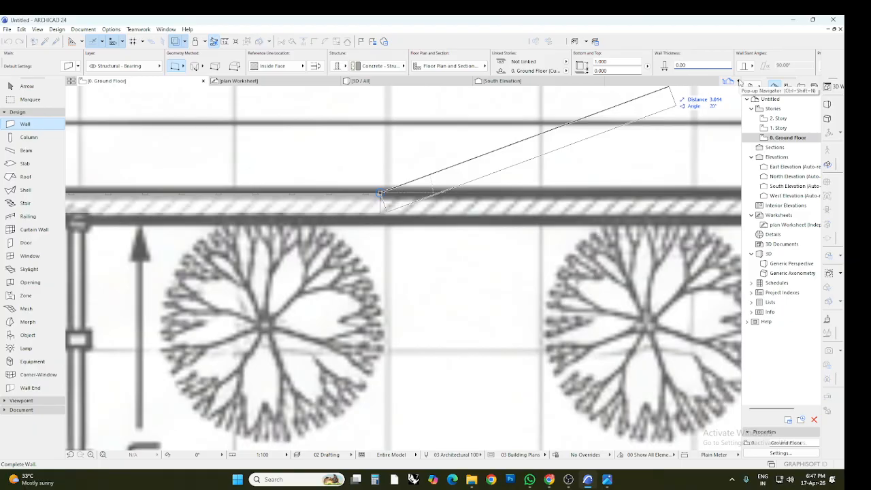
pyautogui.write('3')
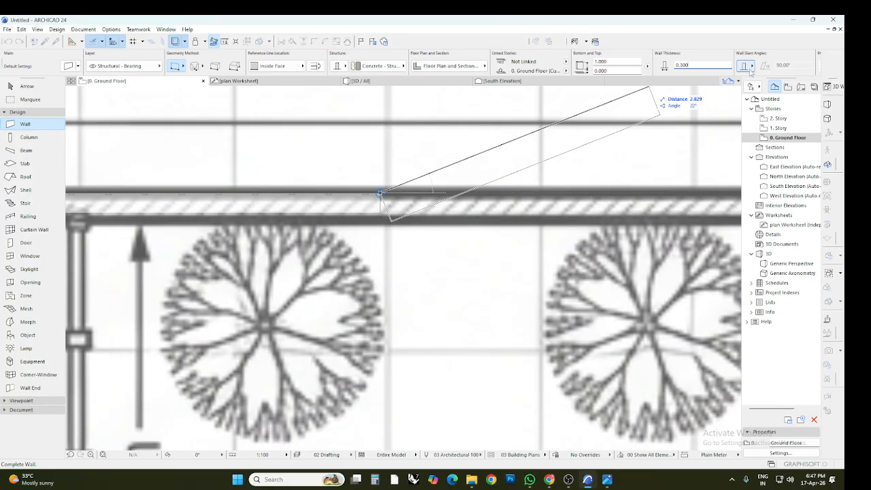
pyautogui.click(752, 66)
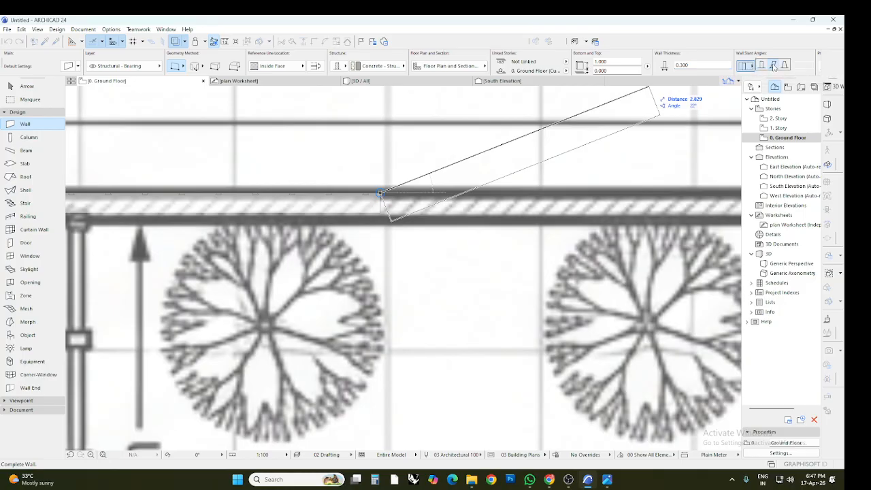
pyautogui.click(773, 66)
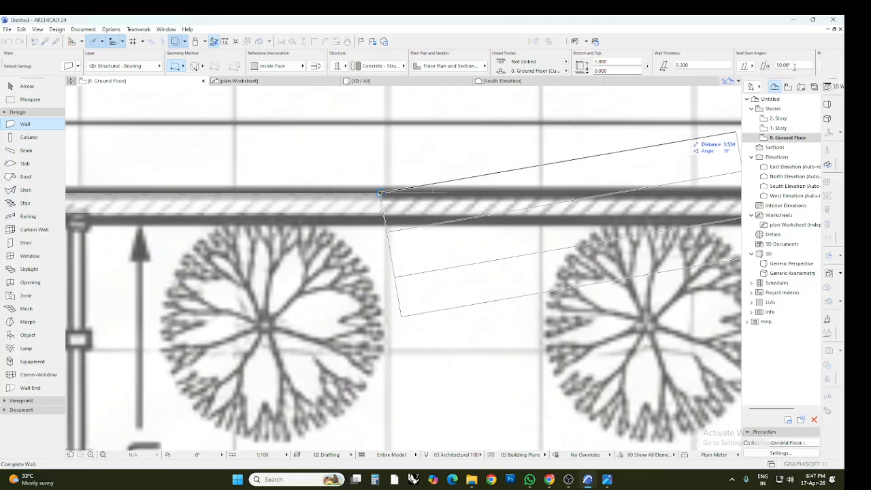
pyautogui.click(789, 66)
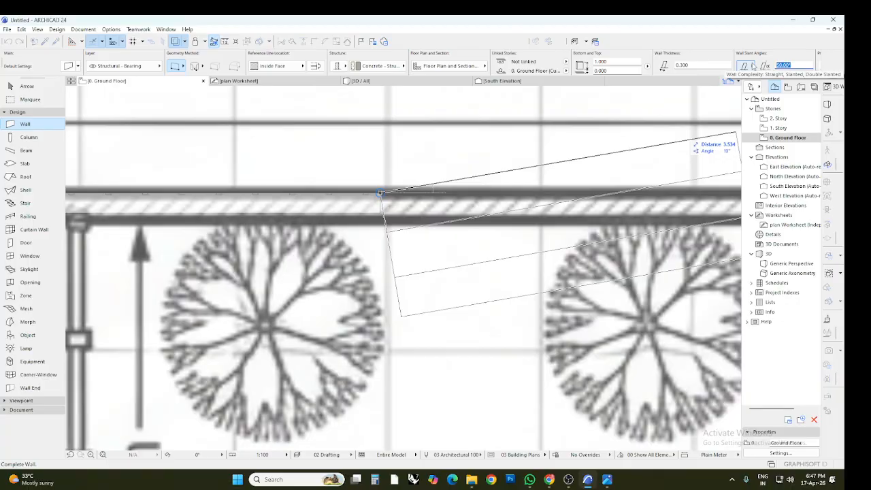
pyautogui.write('15')
pyautogui.press('Return')
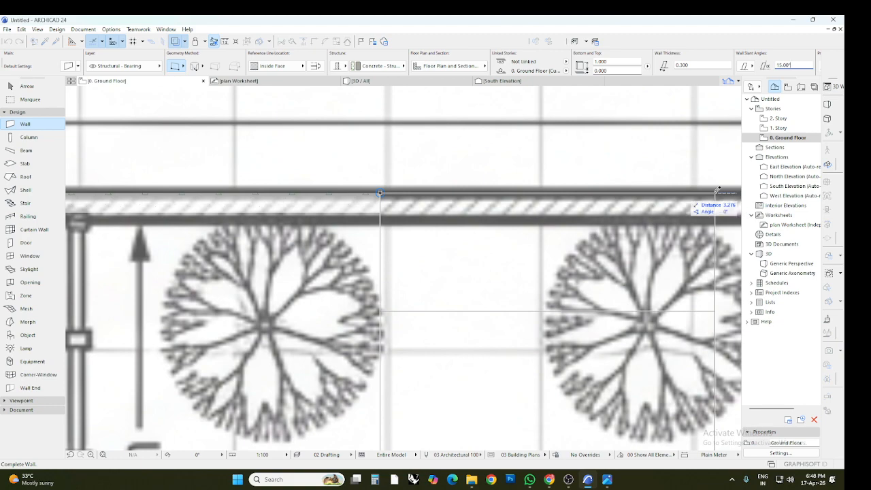
pyautogui.click(716, 190)
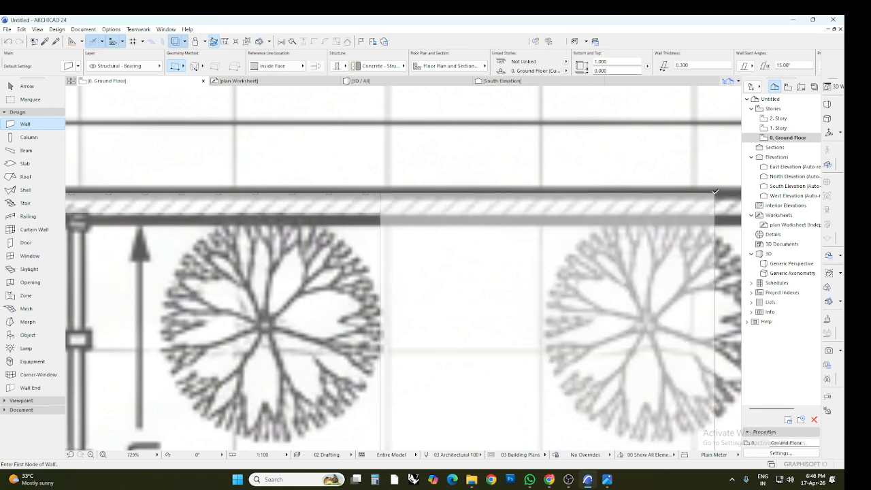
# - Examine the slanted wall beside the other boundary walls in the 3D view and return to the ground floor plan
pyautogui.click(383, 81)
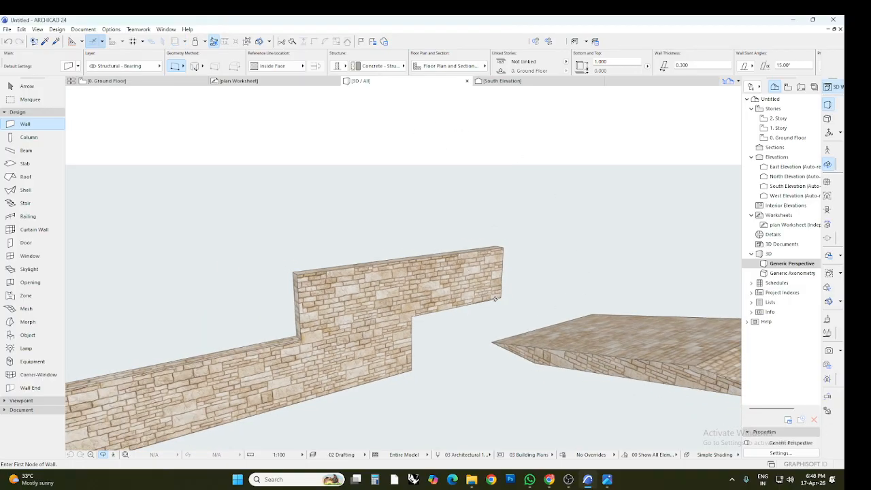
pyautogui.scroll(3, 585, 333)
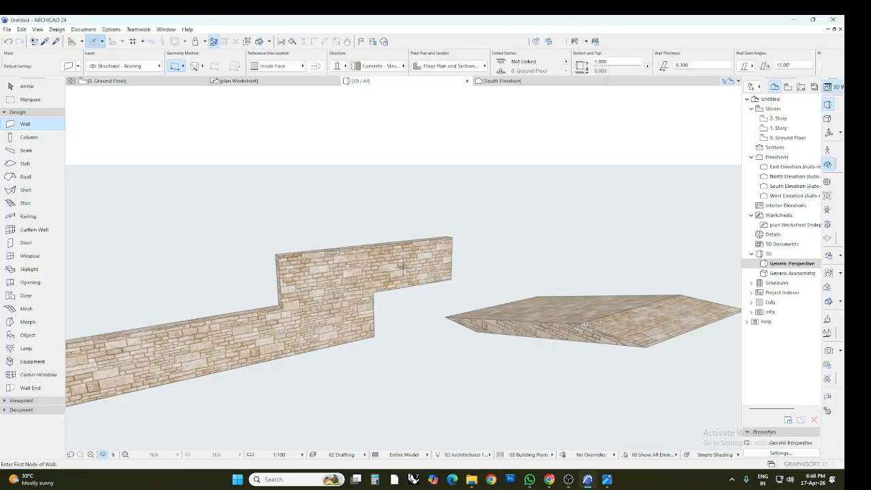
pyautogui.scroll(3, 570, 314)
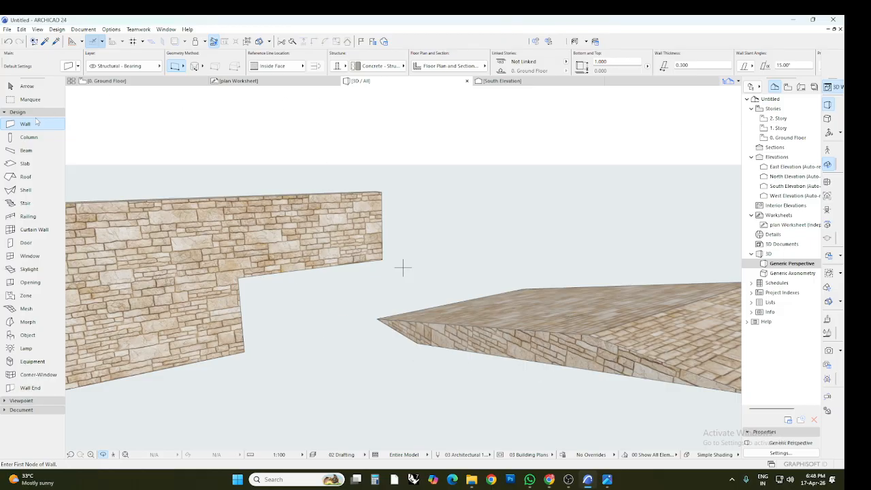
pyautogui.click(183, 82)
# - Delete the first boundary wall above the children's play area in the floor plan
pyautogui.scroll(-10, 394, 322)
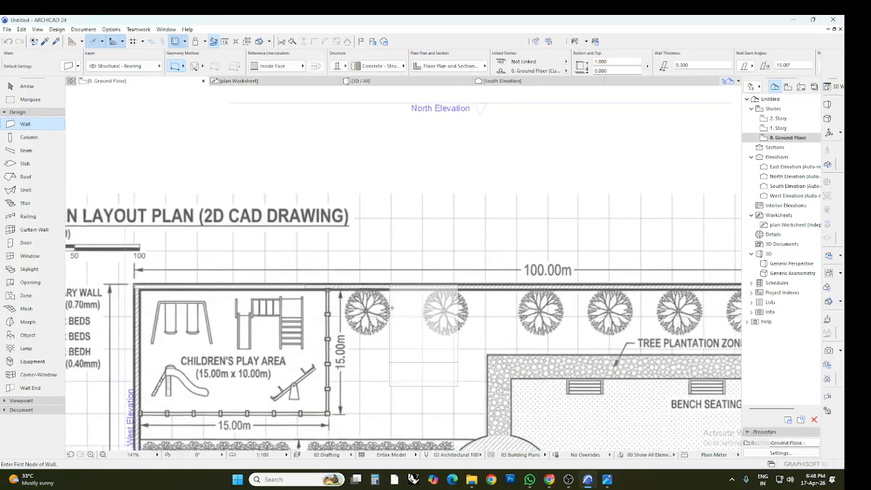
pyautogui.click(24, 85)
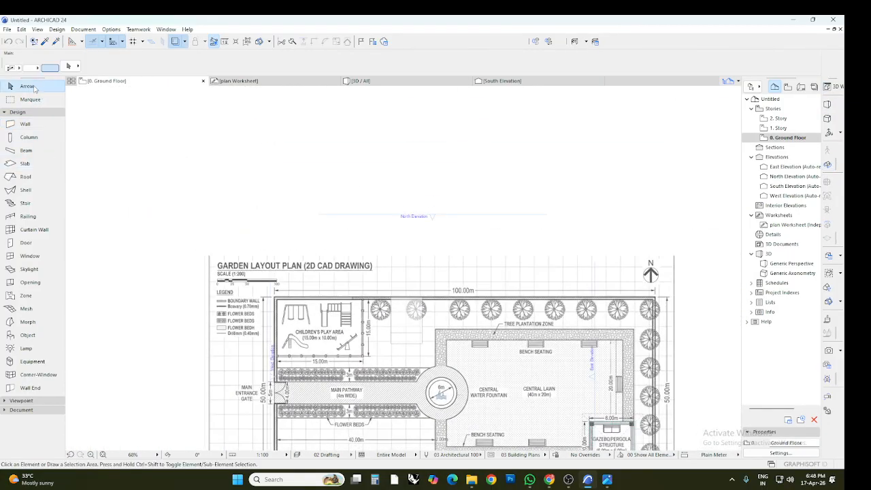
pyautogui.click(293, 299)
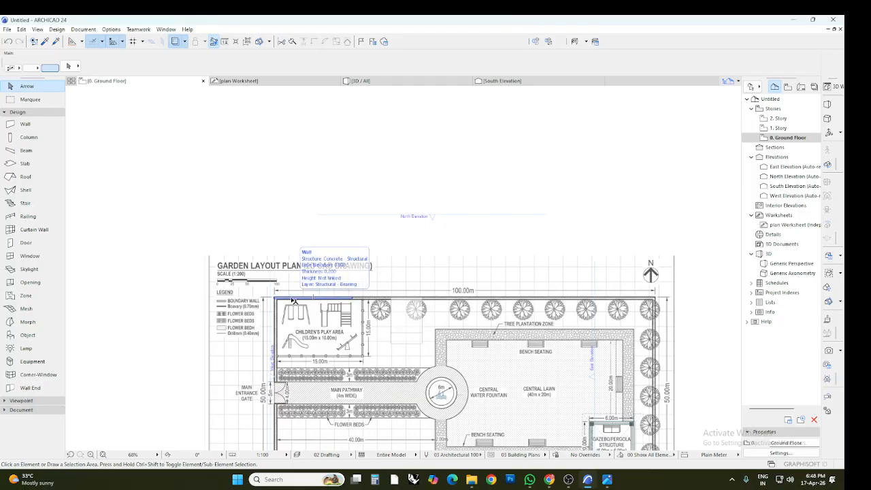
pyautogui.press('Delete')
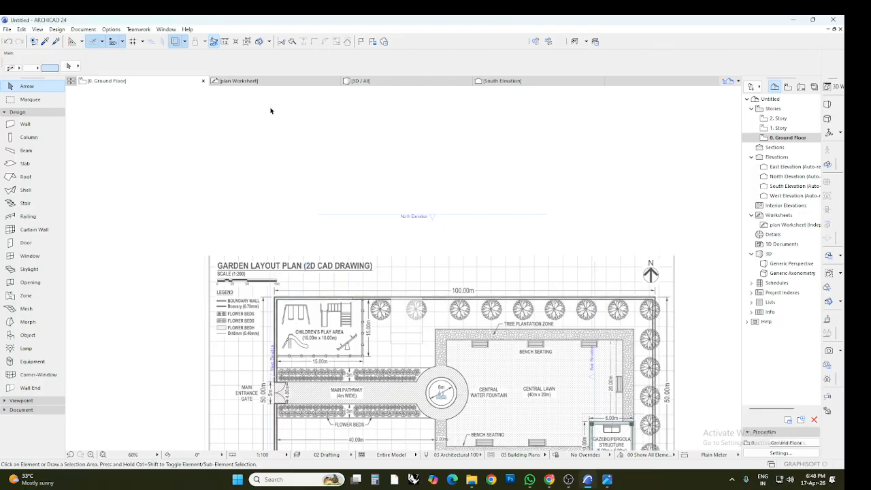
# - Delete the raised wall, the 2 m high wall and the slanted wall in the 3D view, and go back to the ground floor plan
pyautogui.click(367, 81)
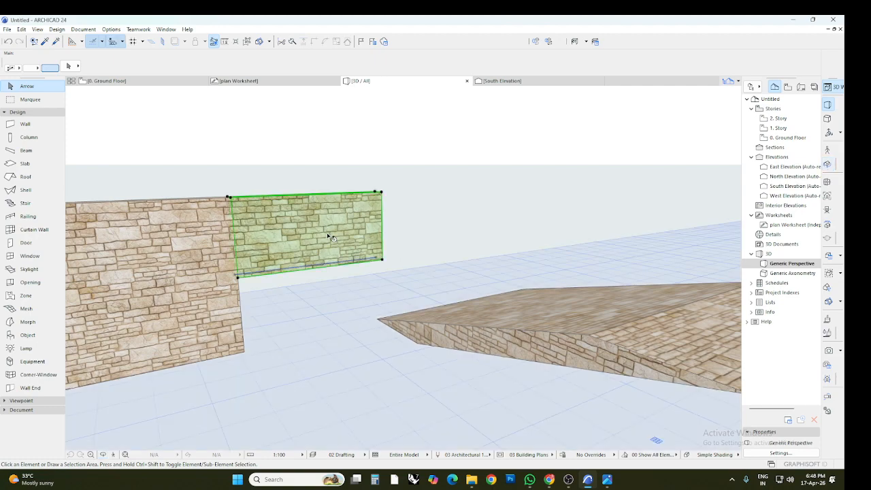
pyautogui.click(326, 229)
pyautogui.press('Delete')
pyautogui.click(194, 252)
pyautogui.press('Delete')
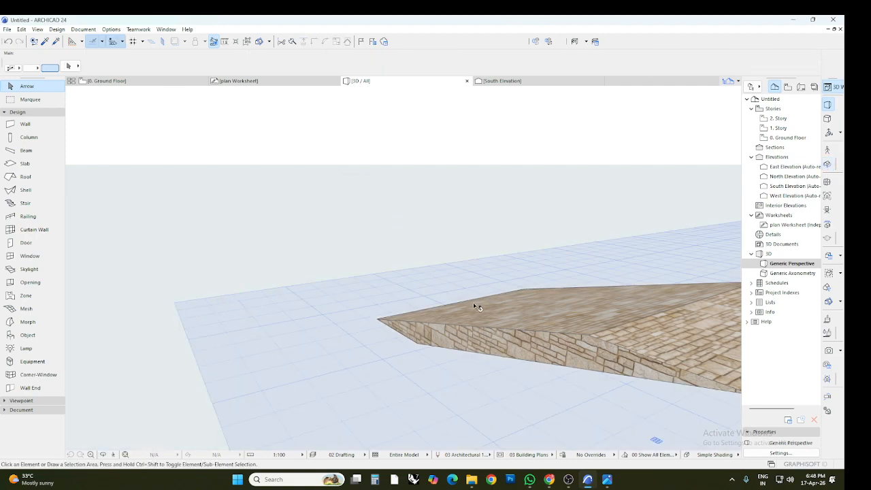
pyautogui.click(472, 302)
pyautogui.press('Delete')
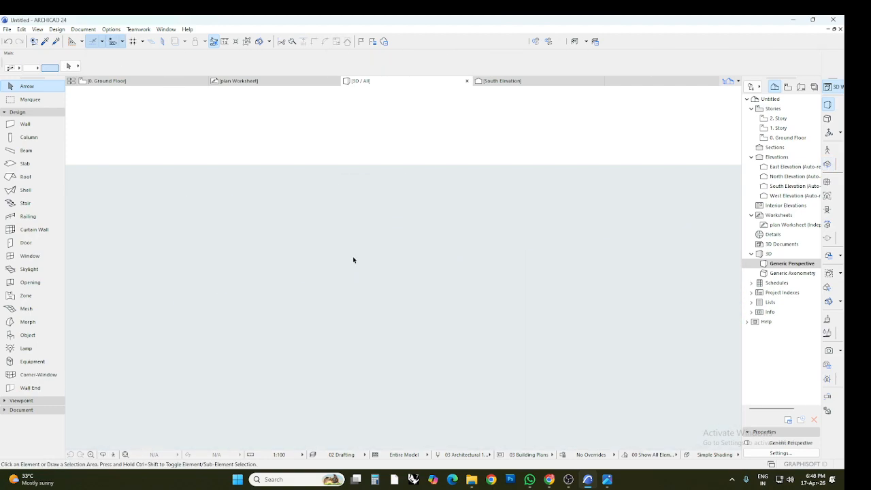
pyautogui.click(176, 84)
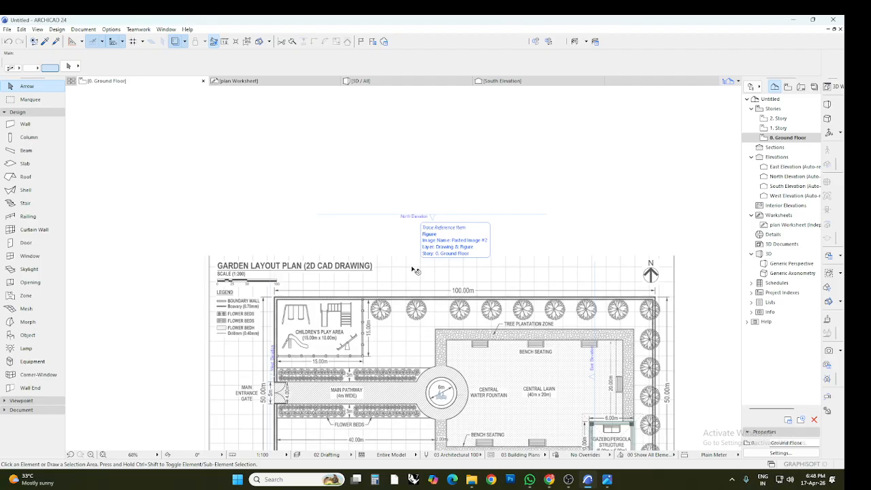
# - Start a wall at the centre of the central water fountain and change the slanted wall profile to straight
pyautogui.scroll(-5, 413, 270)
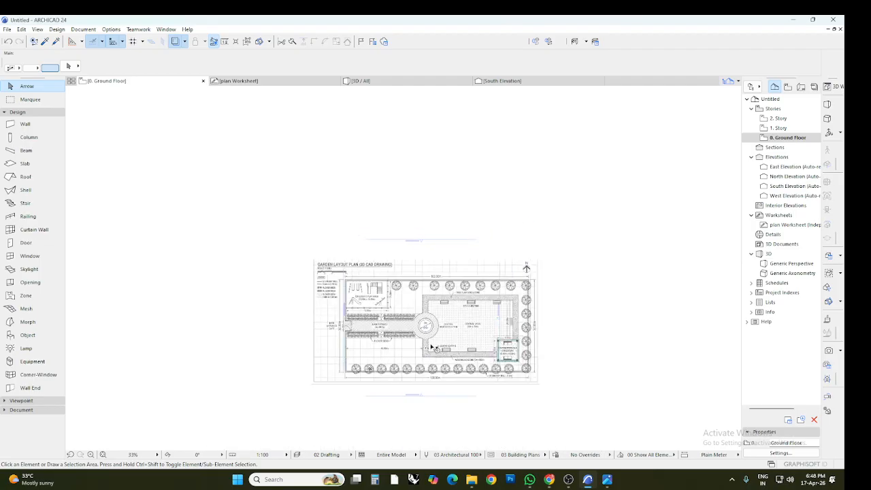
pyautogui.scroll(8, 413, 326)
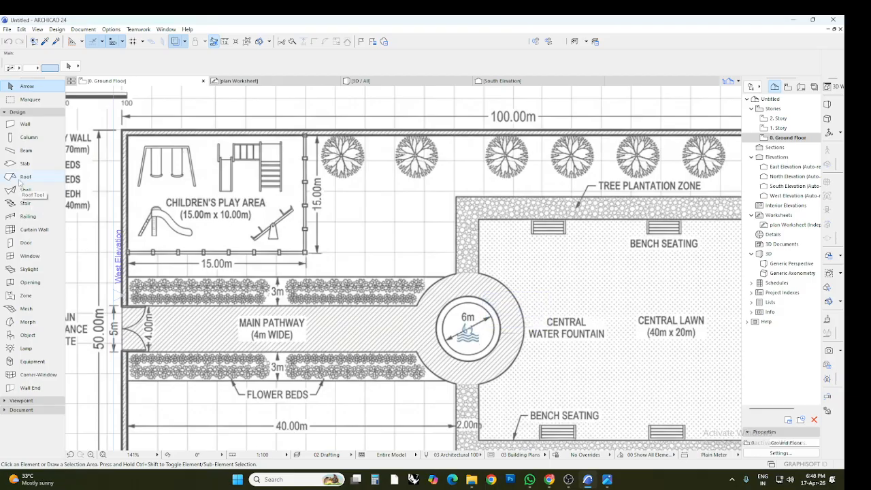
pyautogui.click(37, 125)
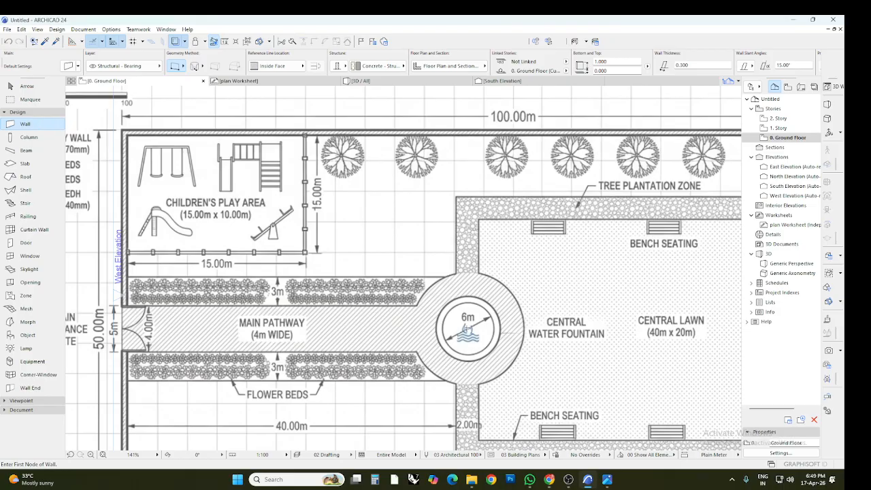
pyautogui.click(467, 329)
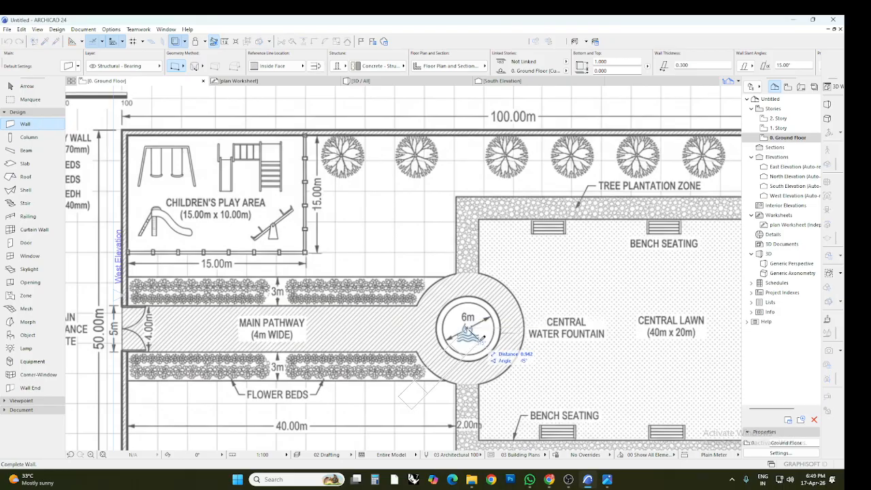
pyautogui.click(799, 67)
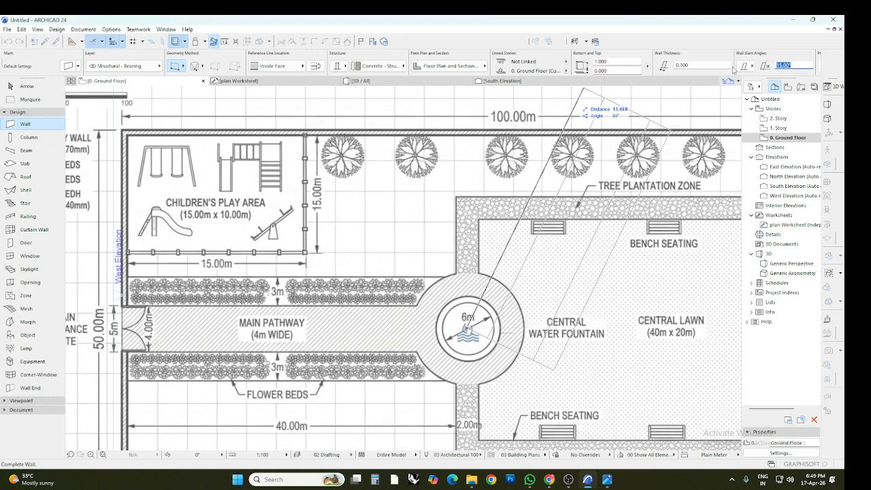
pyautogui.write('0')
pyautogui.click(702, 66)
pyautogui.click(745, 65)
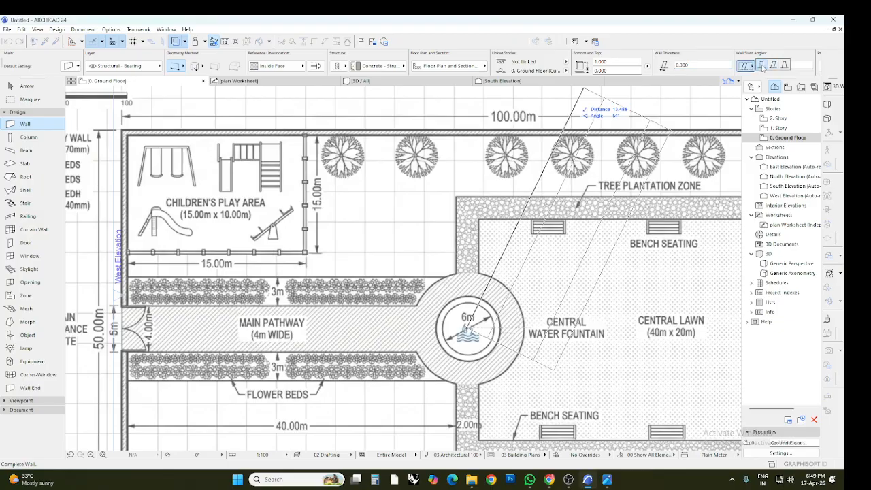
pyautogui.click(762, 65)
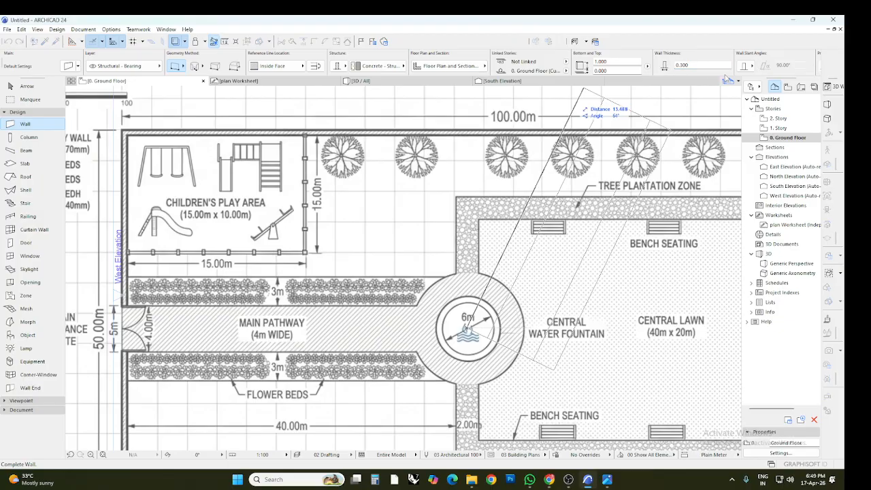
# - Set the wall thickness to 0.2 m with 1 m height and 0 base offset, and cancel the wall begun at the fountain
pyautogui.click(681, 66)
pyautogui.click(612, 70)
pyautogui.click(611, 61)
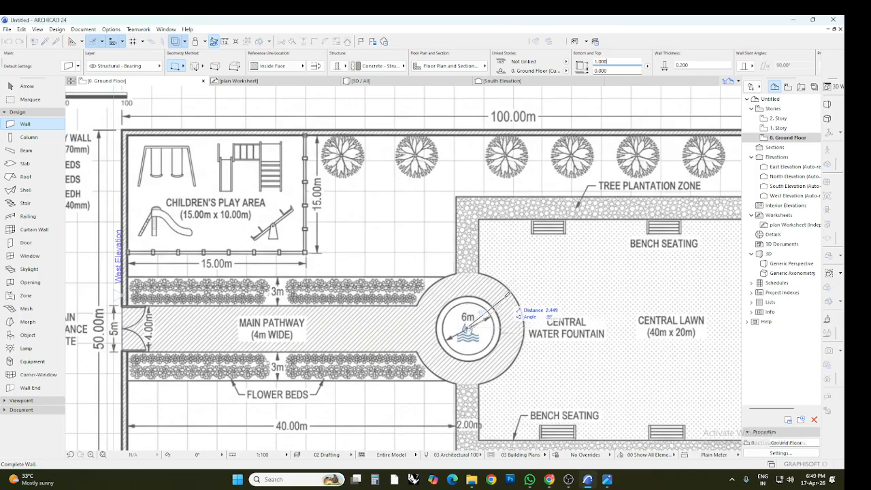
pyautogui.press('Escape')
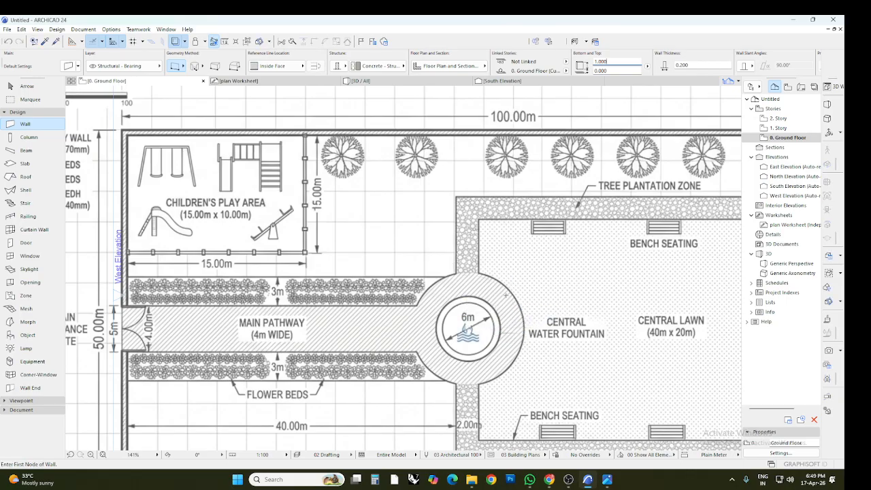
# - Draw a full-circle wall around the 6 m central water fountain using the centre-point arc method, and check it in 3D
pyautogui.click(201, 67)
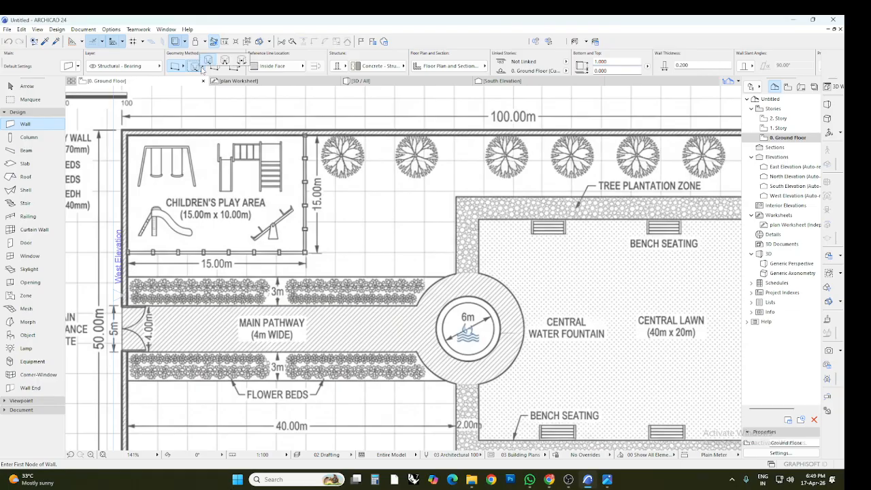
pyautogui.click(209, 63)
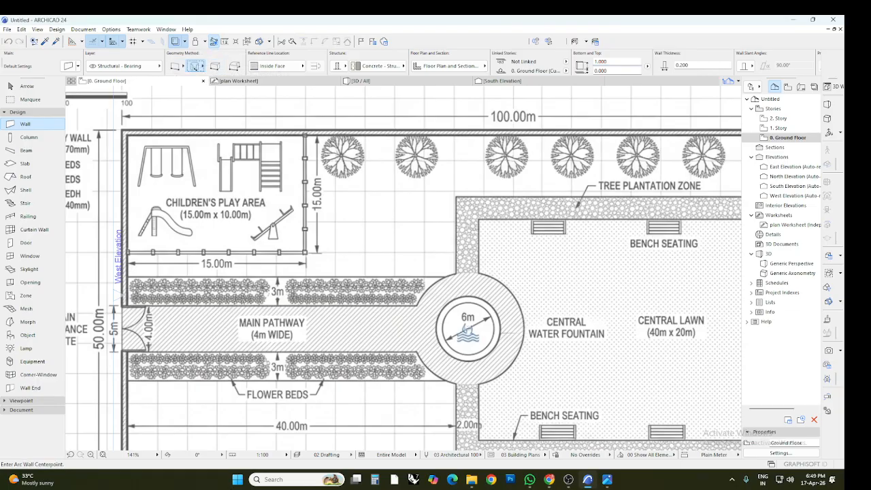
pyautogui.click(467, 328)
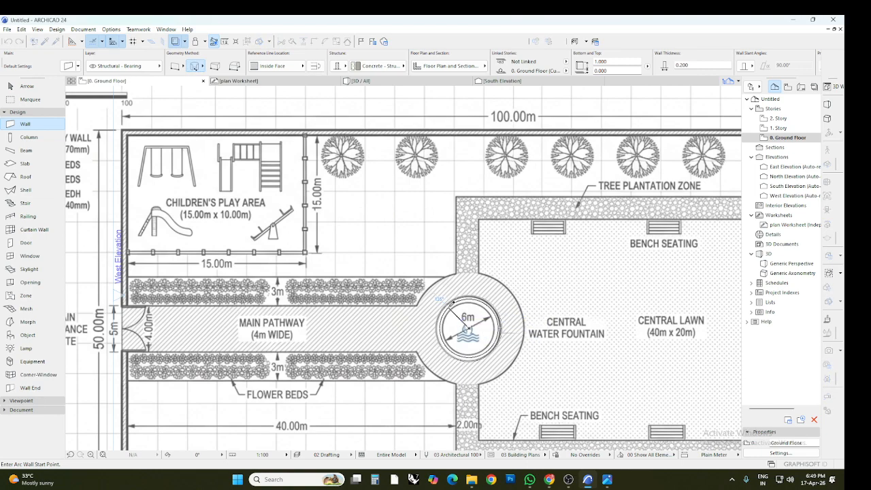
pyautogui.click(452, 301)
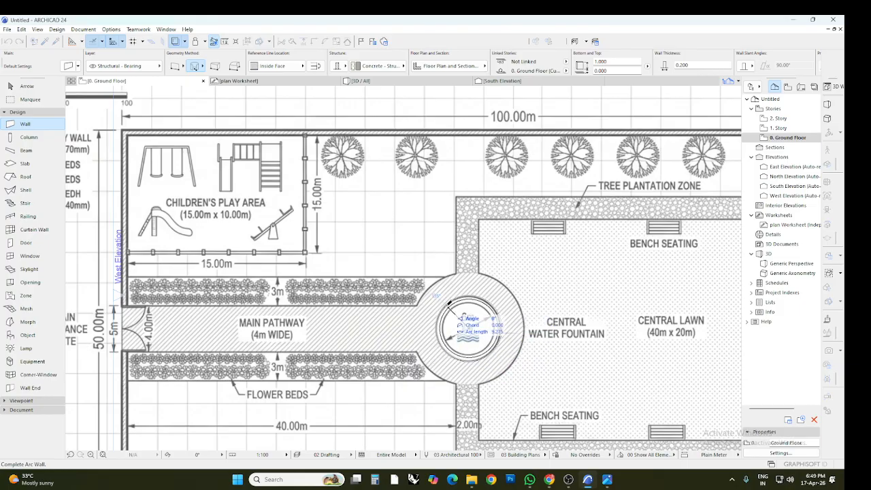
pyautogui.click(446, 305)
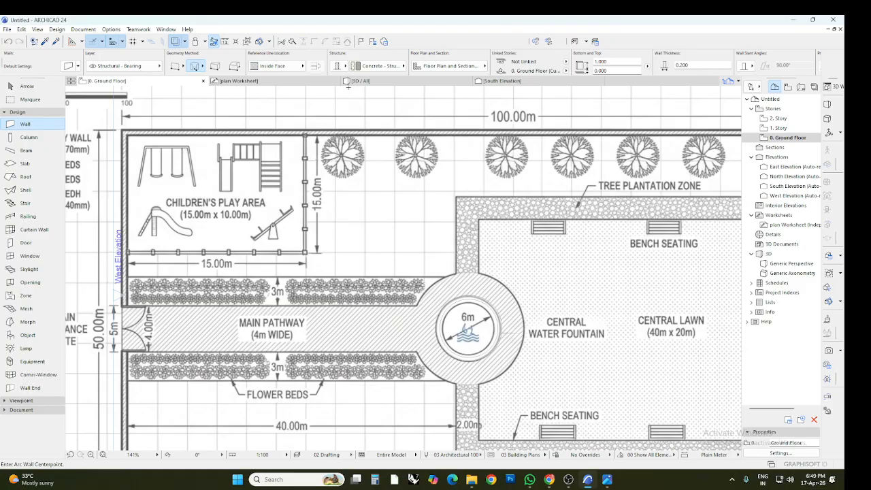
pyautogui.click(347, 82)
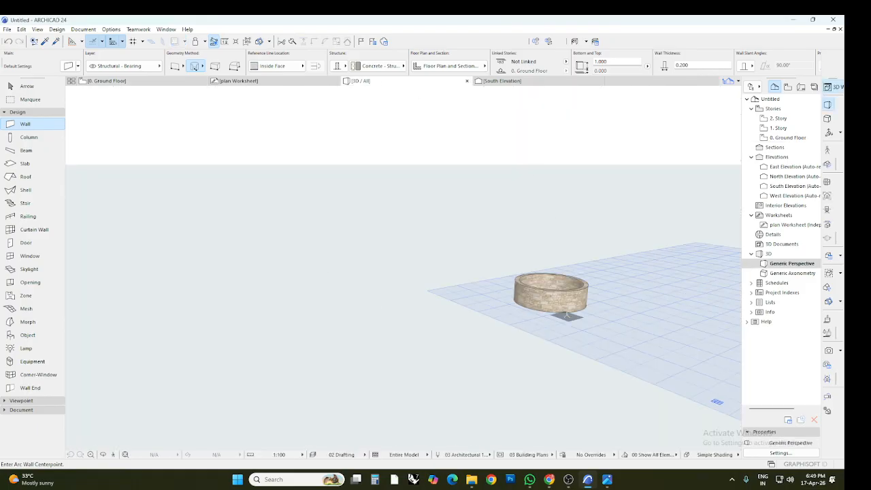
# - In the ground floor plan, draw an arc wall along the fountain plaza's outer edge, open towards the main pathway, and check it in 3D
pyautogui.click(106, 81)
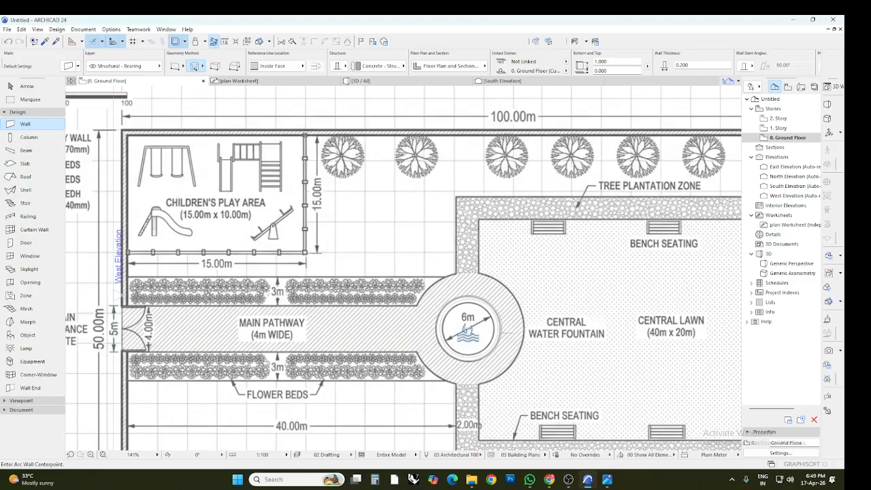
pyautogui.click(468, 328)
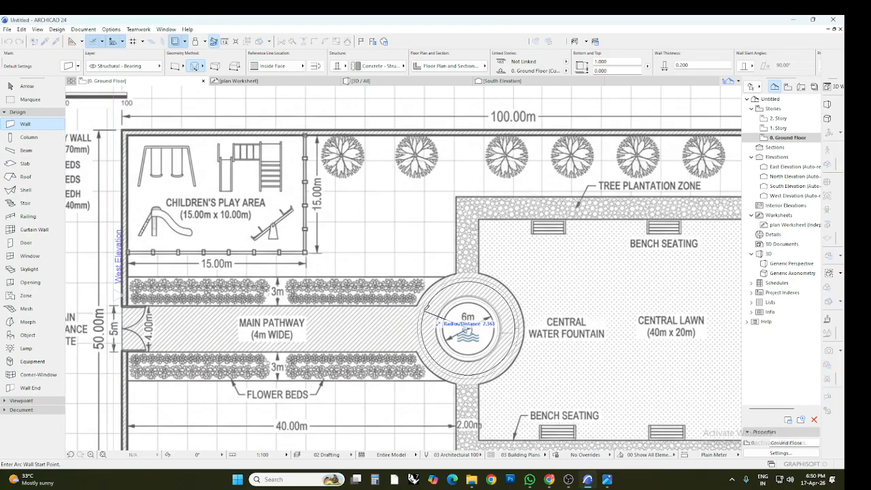
pyautogui.click(417, 302)
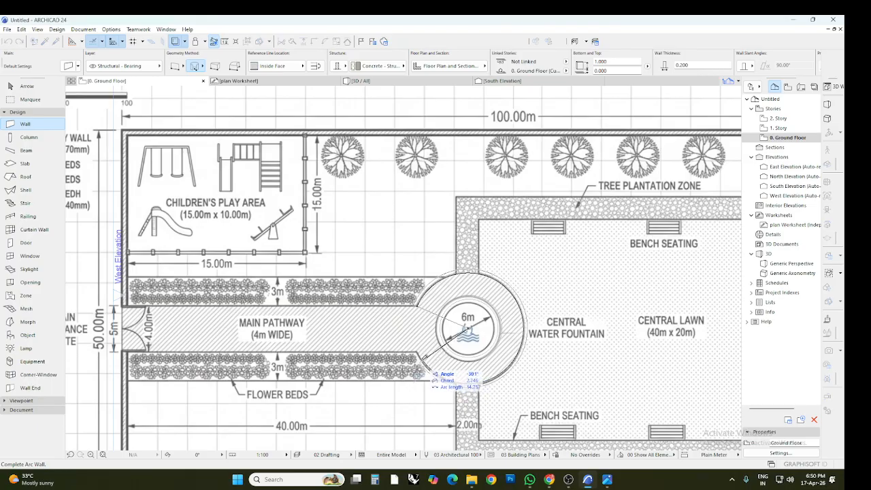
pyautogui.click(417, 349)
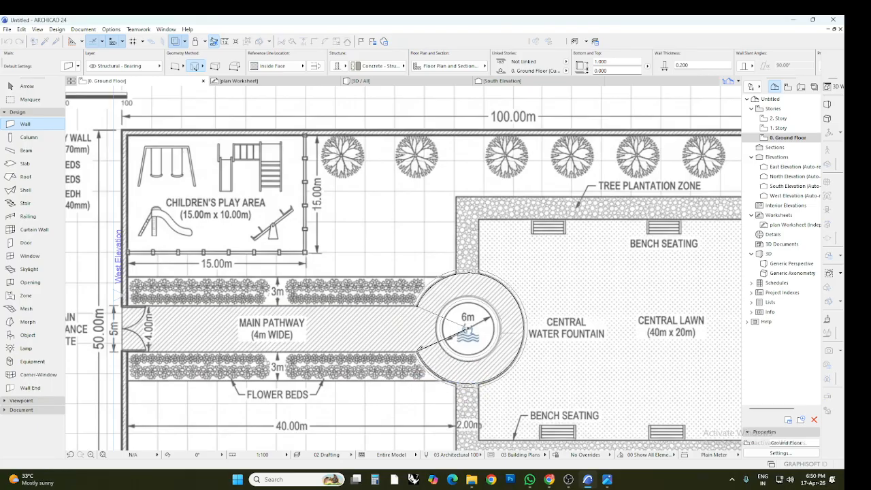
pyautogui.click(361, 80)
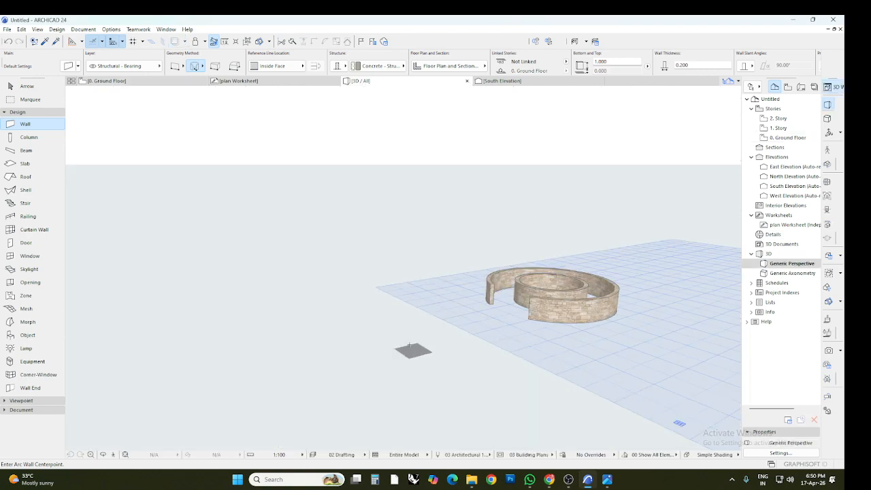
pyautogui.scroll(-4, 354, 360)
pyautogui.scroll(8, 470, 334)
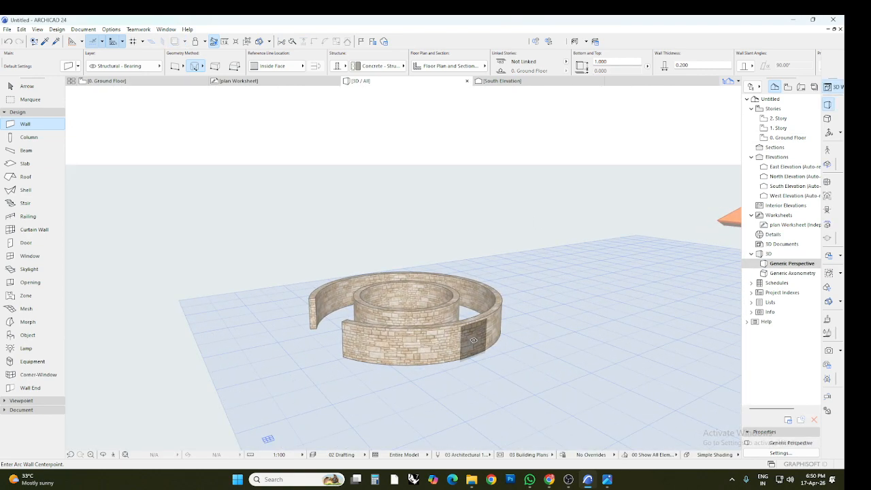
# - Select the outer arc wall in the 3D view and set its height to 0.2 m
pyautogui.press('Escape')
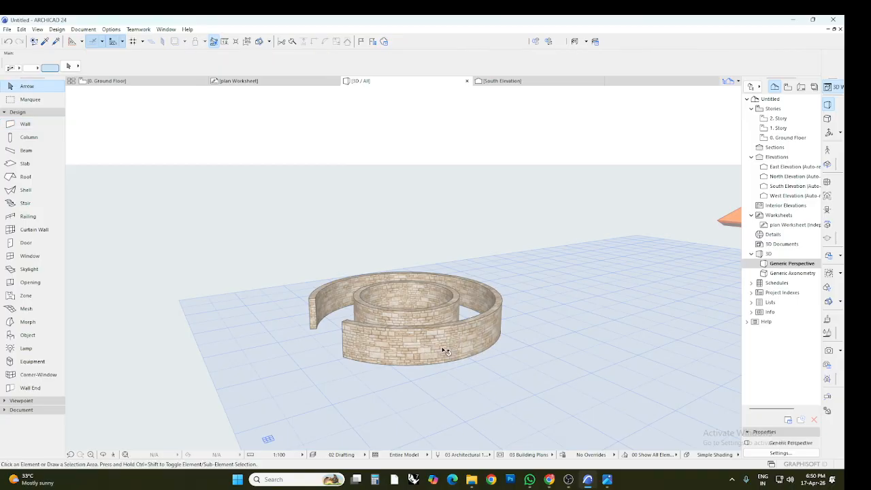
pyautogui.click(410, 348)
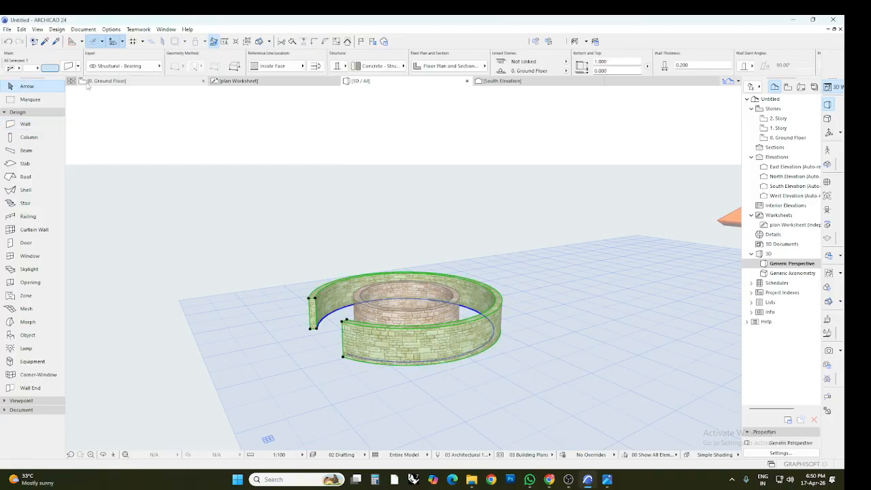
pyautogui.click(69, 67)
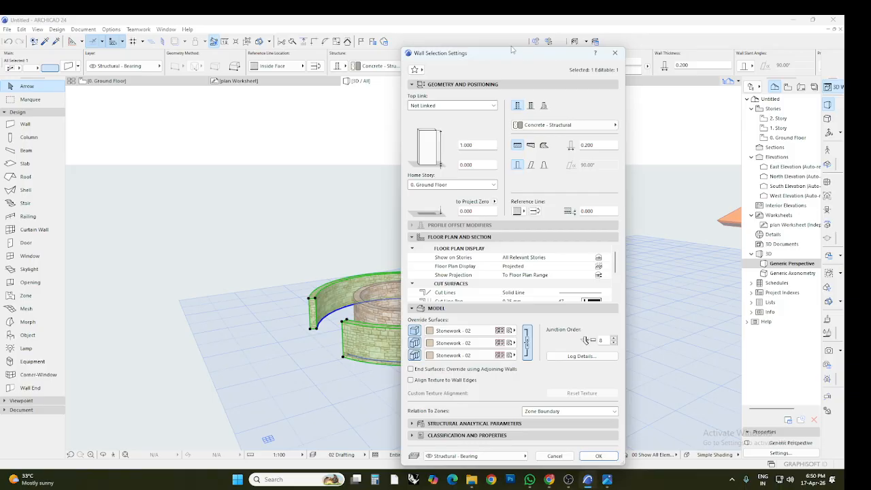
pyautogui.click(614, 52)
pyautogui.click(619, 61)
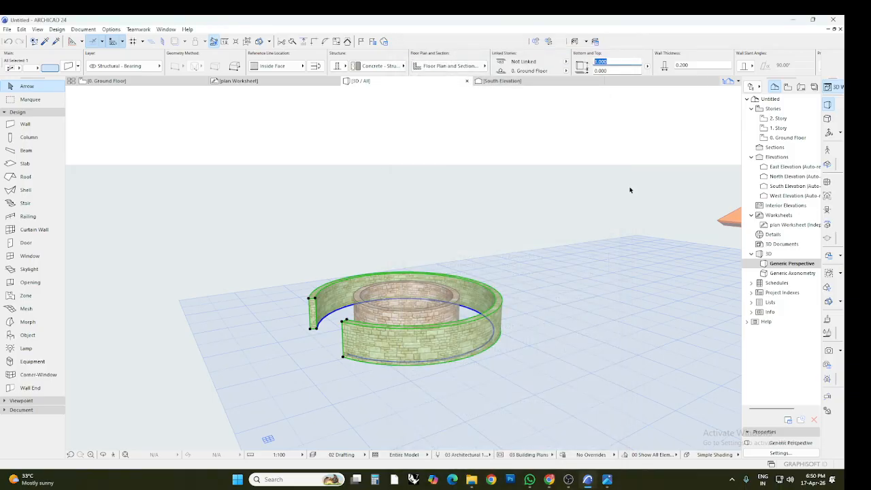
pyautogui.write('2')
pyautogui.press('Return')
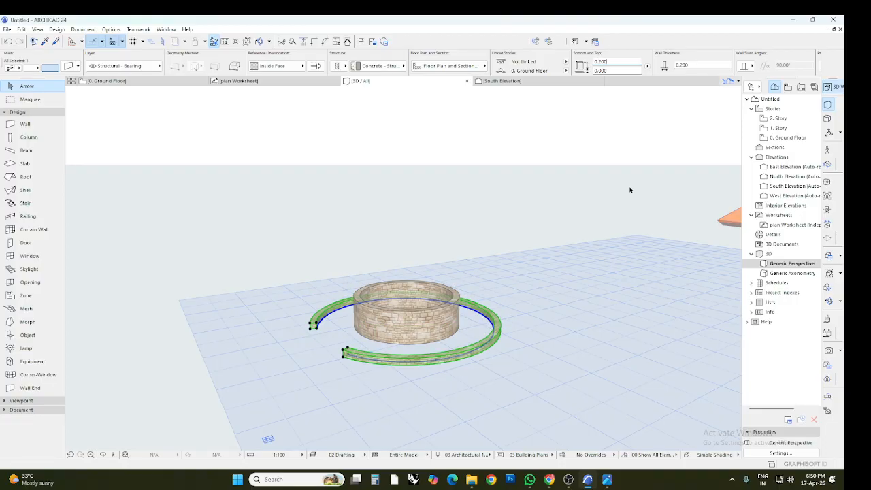
pyautogui.click(418, 407)
pyautogui.scroll(4, 398, 367)
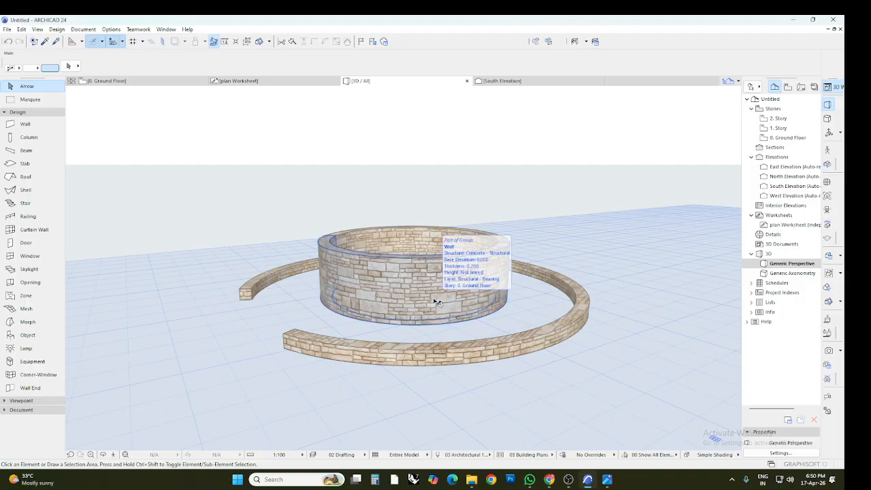
# - In the ground floor plan, create an extruded shell arch 0.3 m deep spanning the two columns of the main entrance gate
pyautogui.click(120, 82)
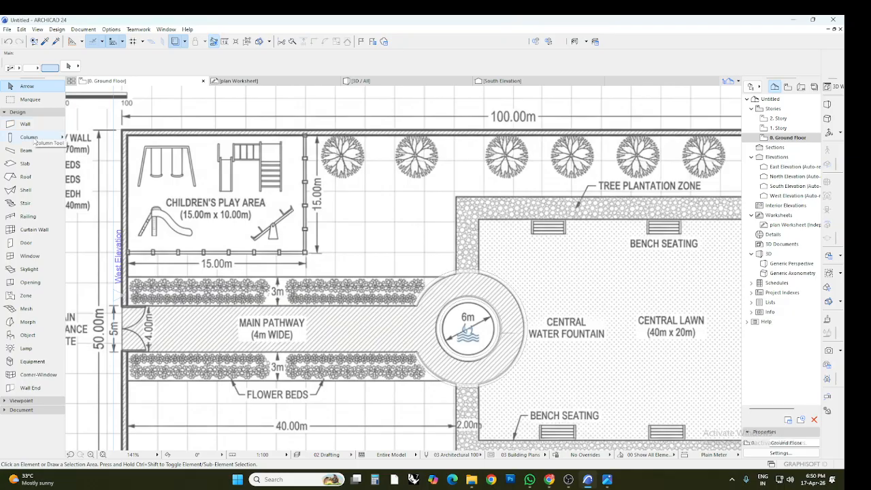
pyautogui.click(28, 137)
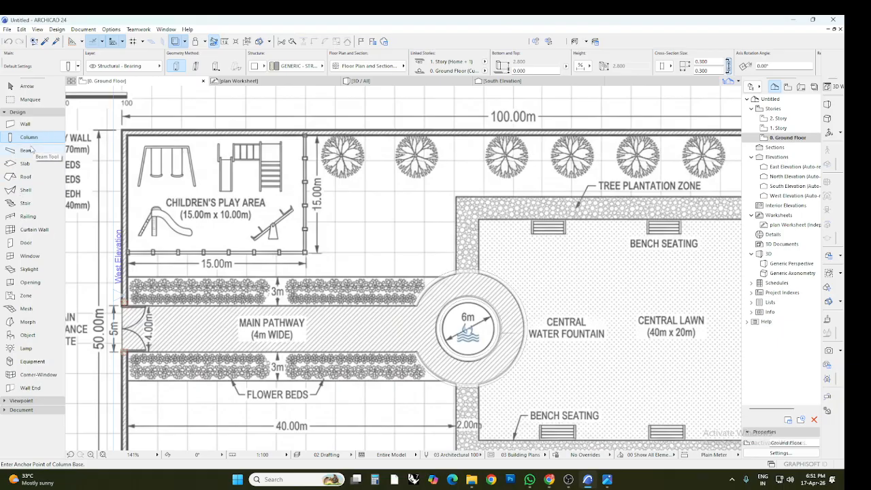
pyautogui.click(26, 189)
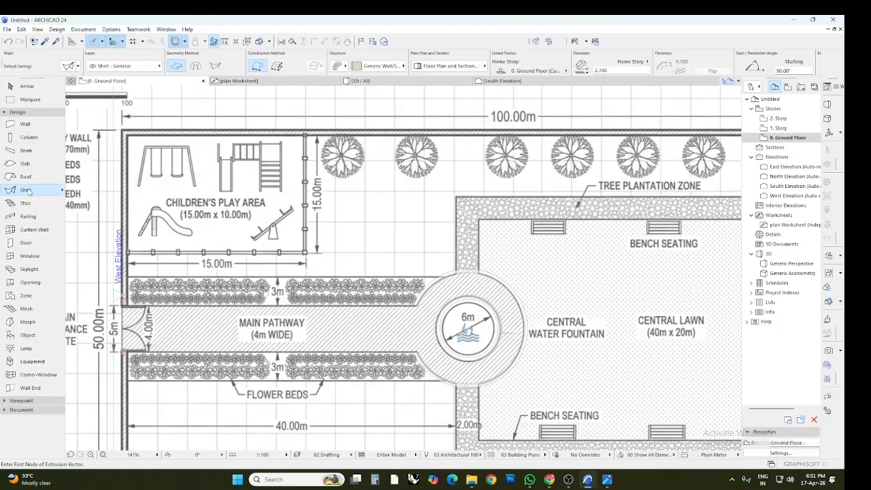
pyautogui.scroll(5, 140, 326)
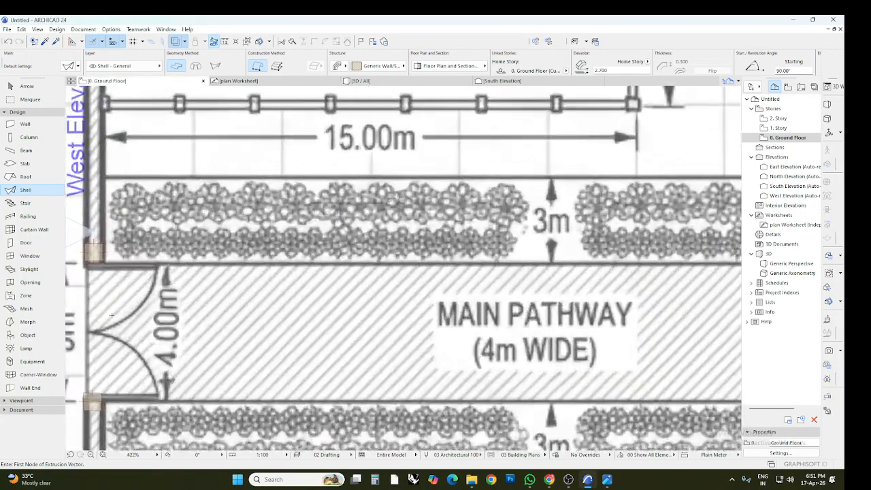
pyautogui.click(84, 243)
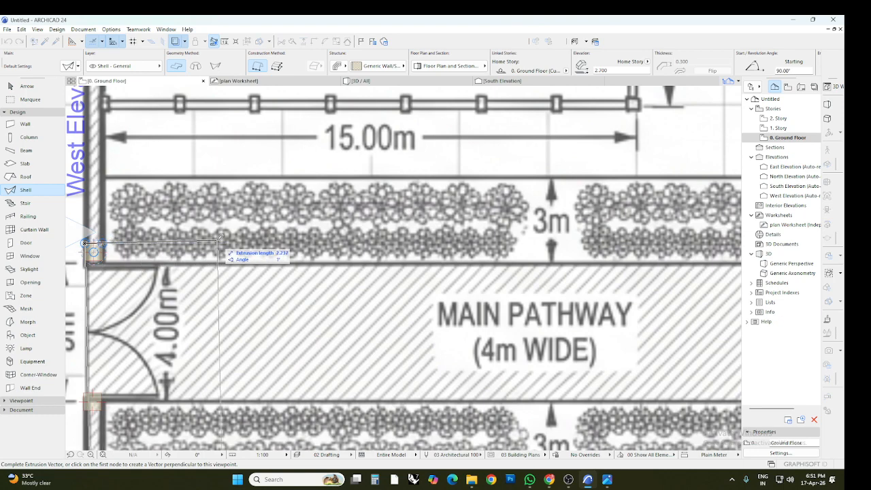
pyautogui.scroll(-3, 222, 238)
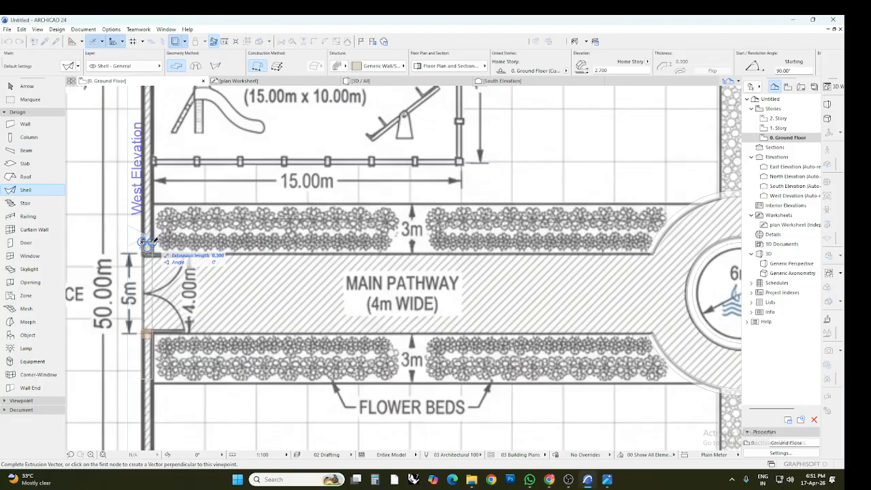
pyautogui.click(147, 243)
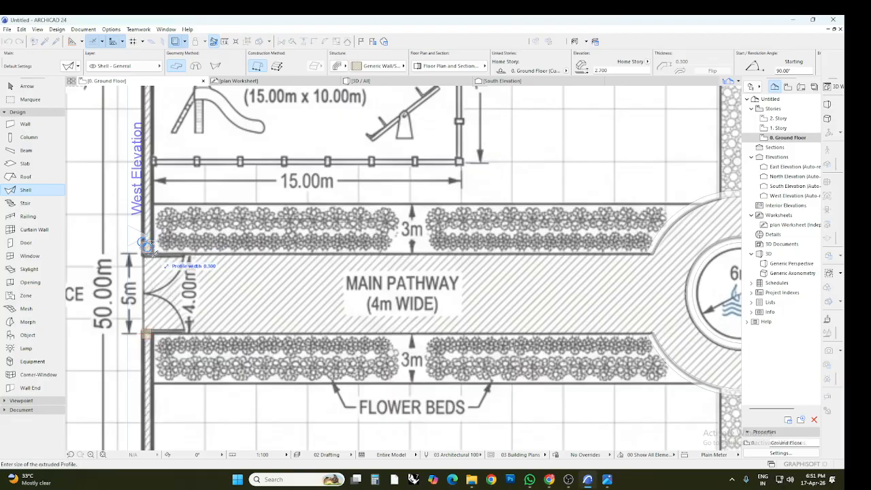
pyautogui.click(152, 337)
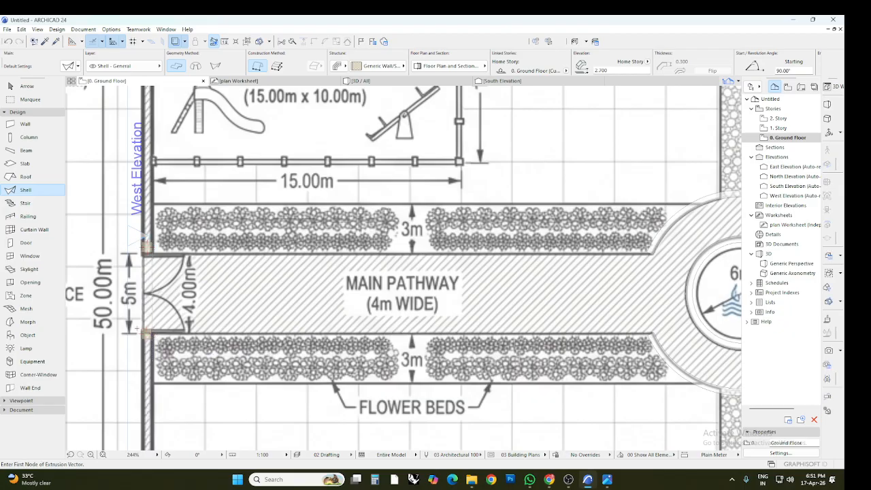
# - Inspect the new shell arch over the main entrance gate from the front in the 3D view
pyautogui.click(358, 82)
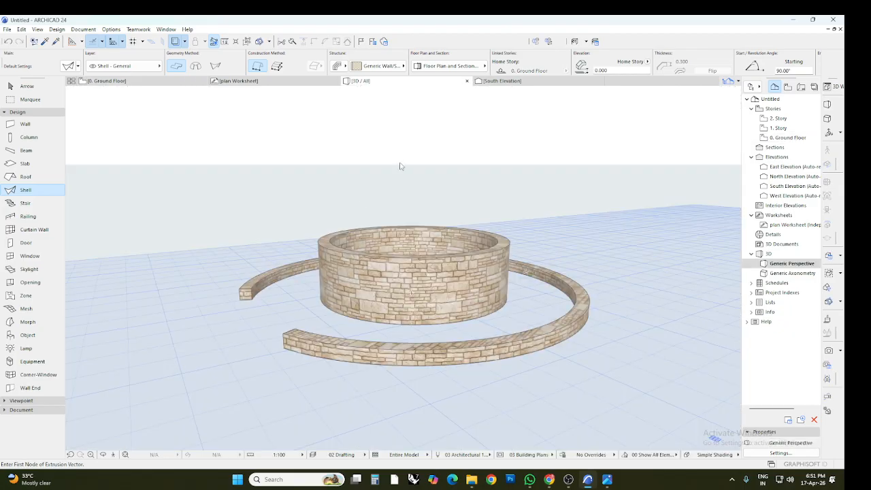
pyautogui.scroll(-10, 392, 255)
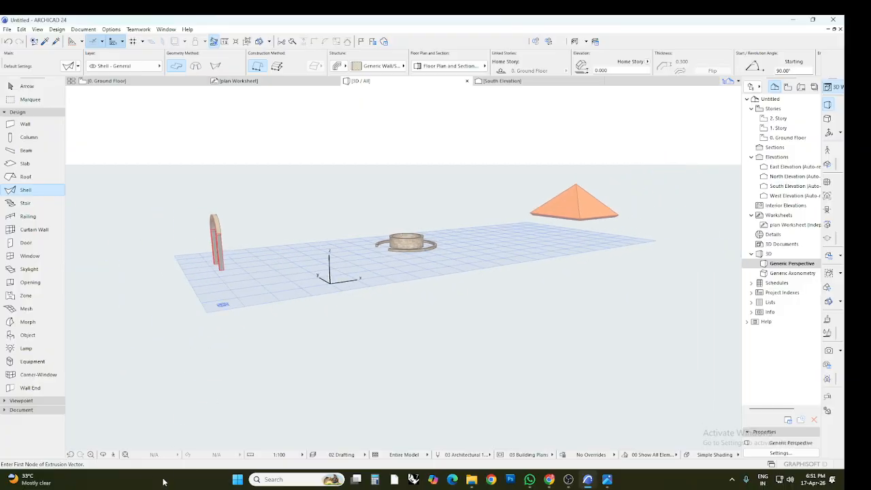
pyautogui.click(103, 455)
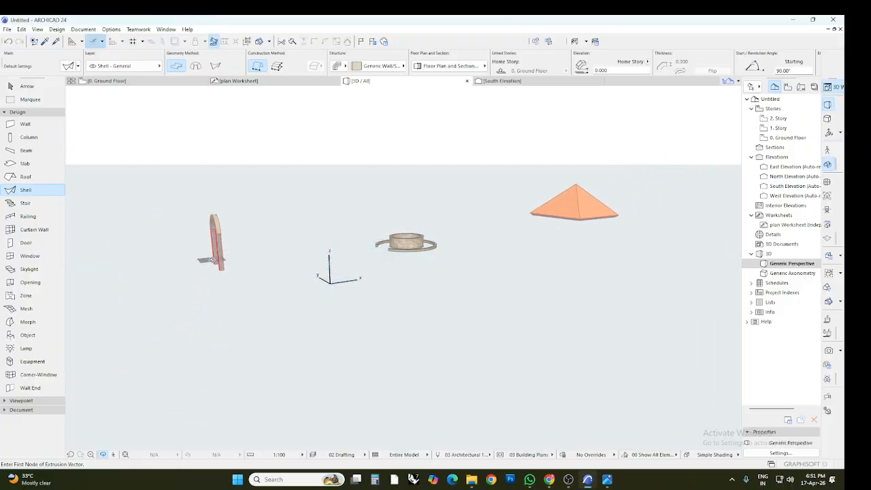
pyautogui.moveTo(210, 261); pyautogui.dragTo(394, 243)
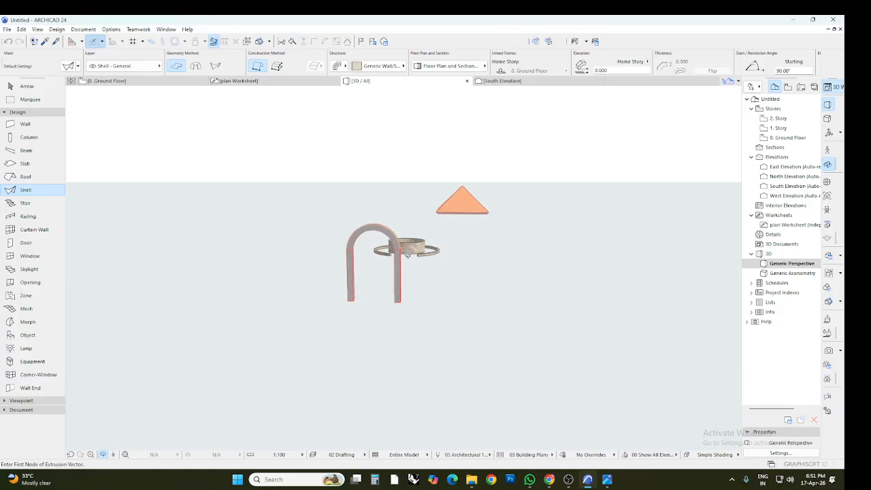
pyautogui.scroll(5, 394, 244)
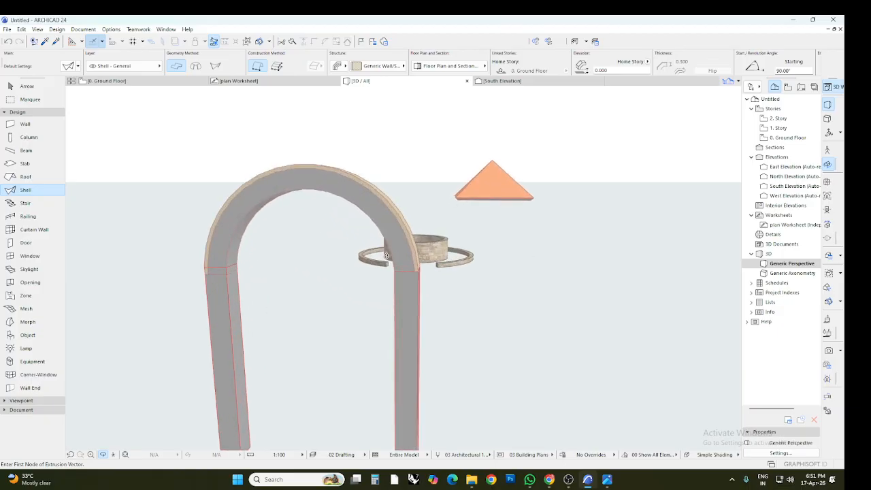
pyautogui.press('Escape')
pyautogui.press('Escape')
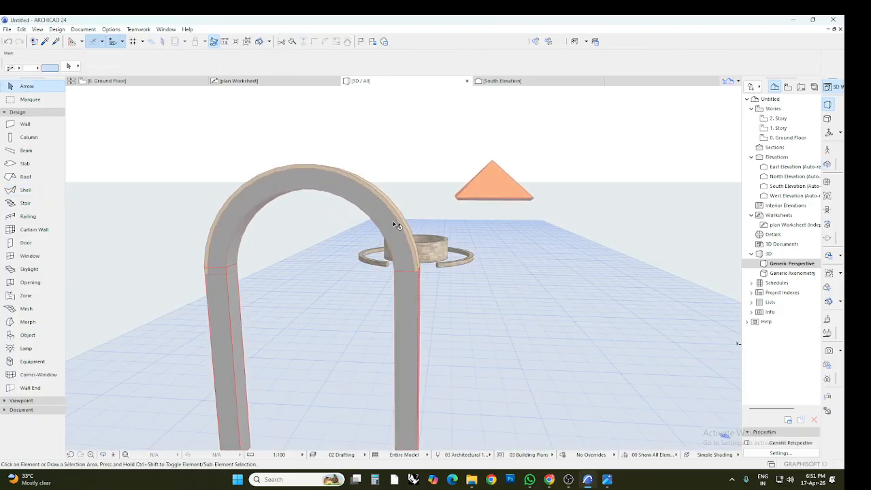
# - Override all three surfaces of the entrance gate's shell arch with Grass - Green, linking them together
pyautogui.click(381, 223)
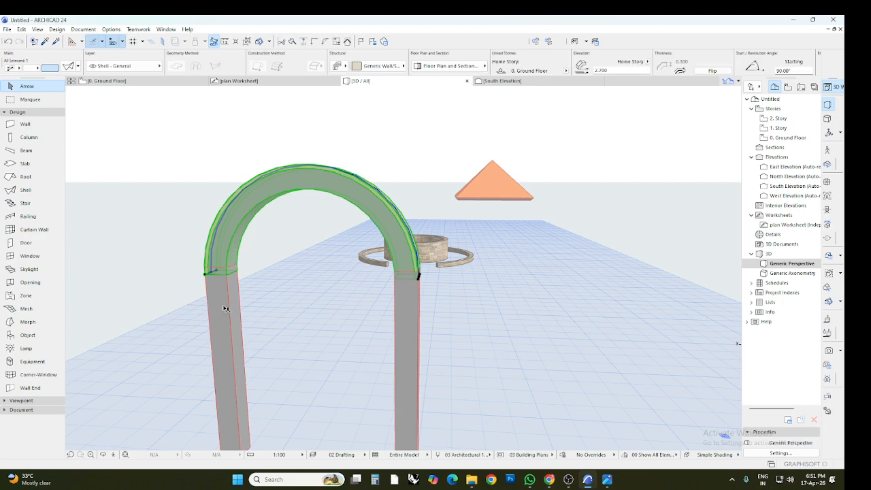
pyautogui.click(69, 66)
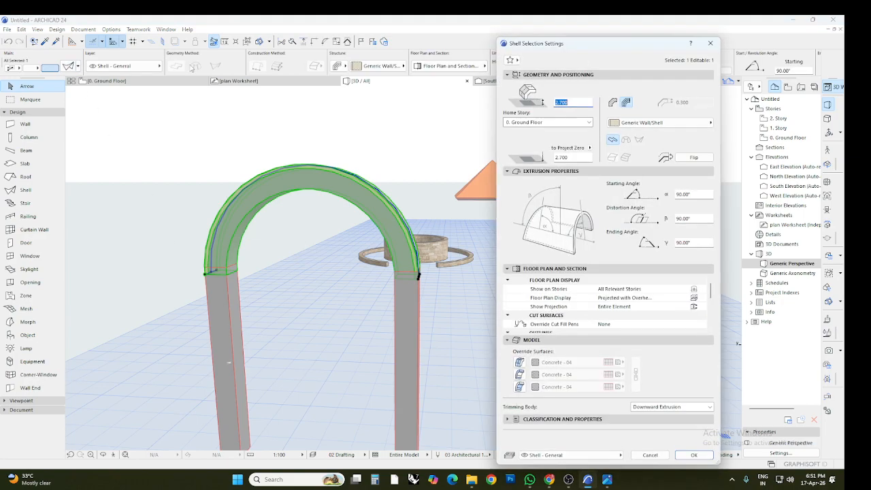
pyautogui.click(519, 362)
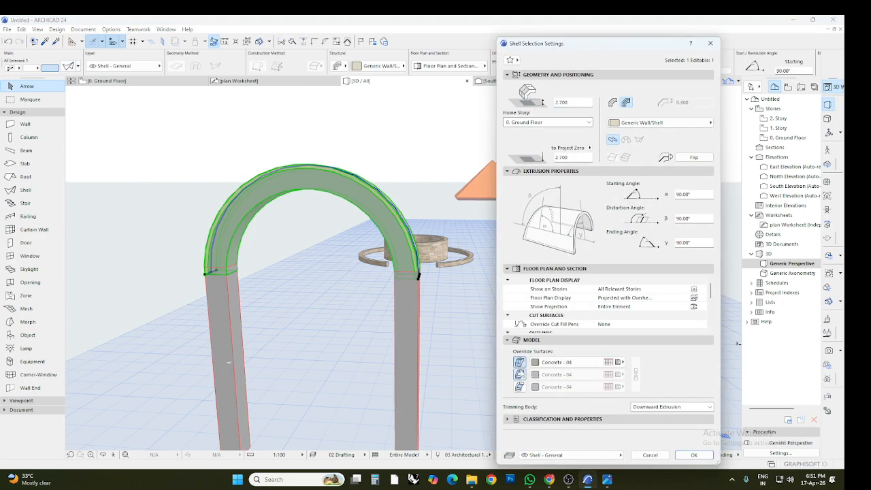
pyautogui.click(519, 374)
pyautogui.click(519, 386)
pyautogui.click(636, 374)
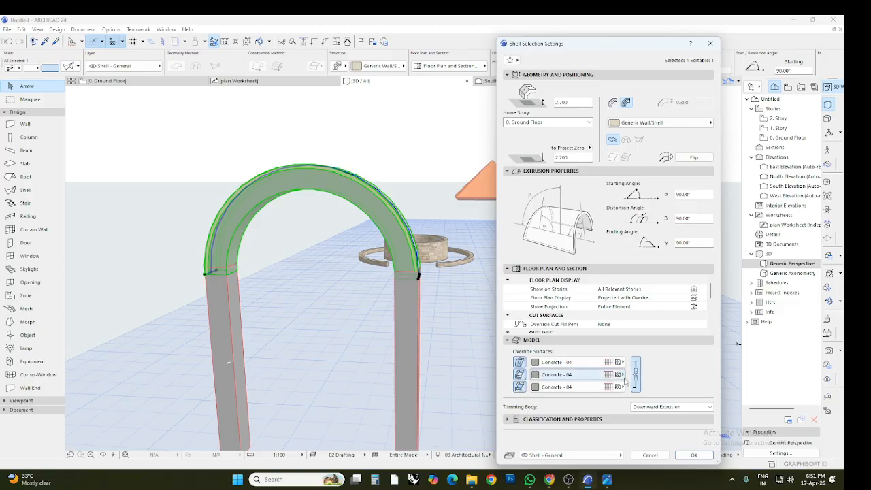
pyautogui.click(564, 362)
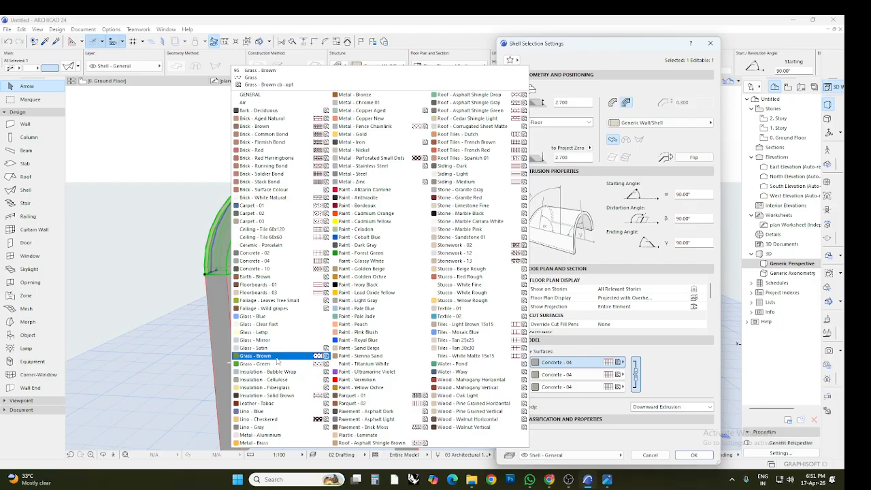
pyautogui.click(275, 364)
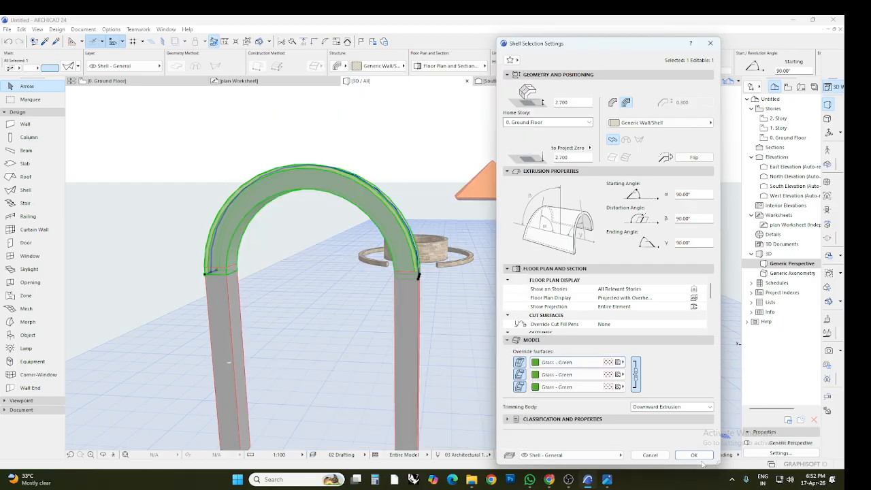
pyautogui.click(694, 454)
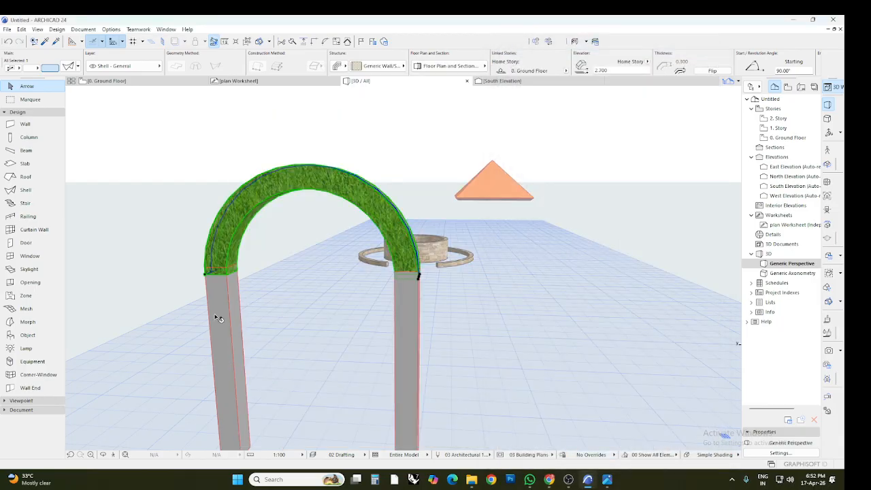
# - Select both entrance gate columns, override their linked segment surfaces with Grass - Green, and check the finished gate in 3D
pyautogui.click(218, 317)
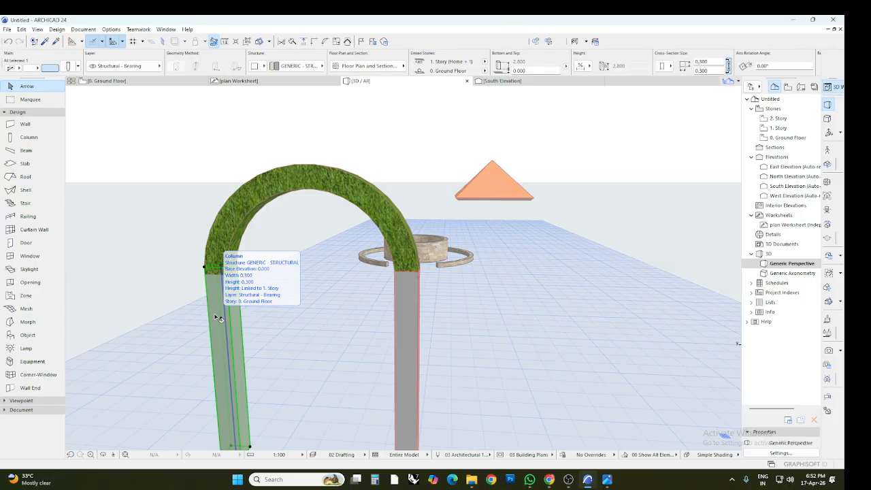
pyautogui.keyDown('shift'); pyautogui.click(405, 344); pyautogui.keyUp('shift')
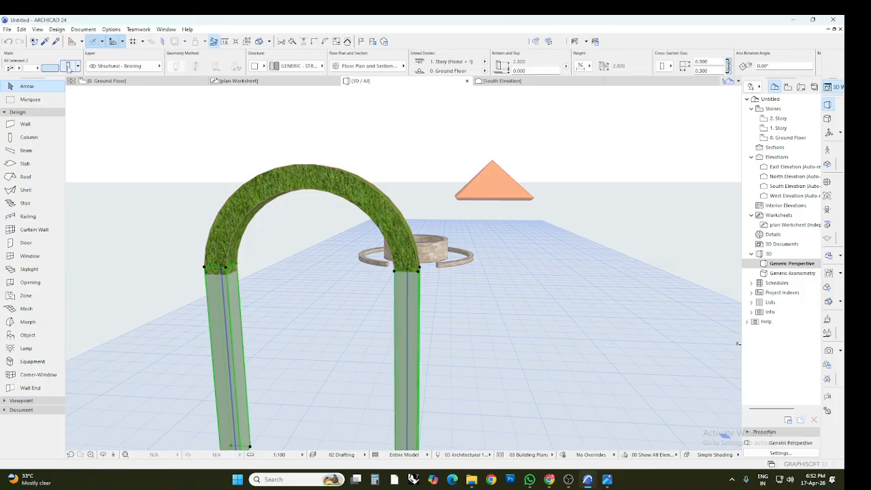
pyautogui.click(68, 66)
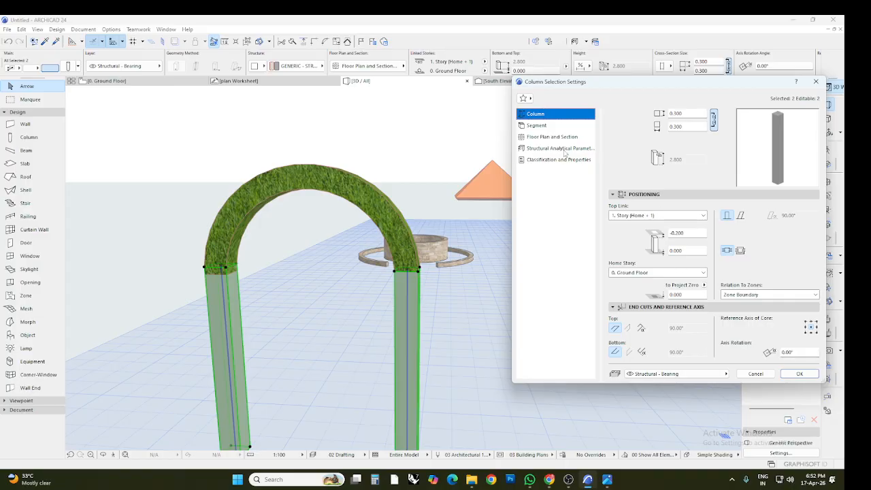
pyautogui.click(535, 126)
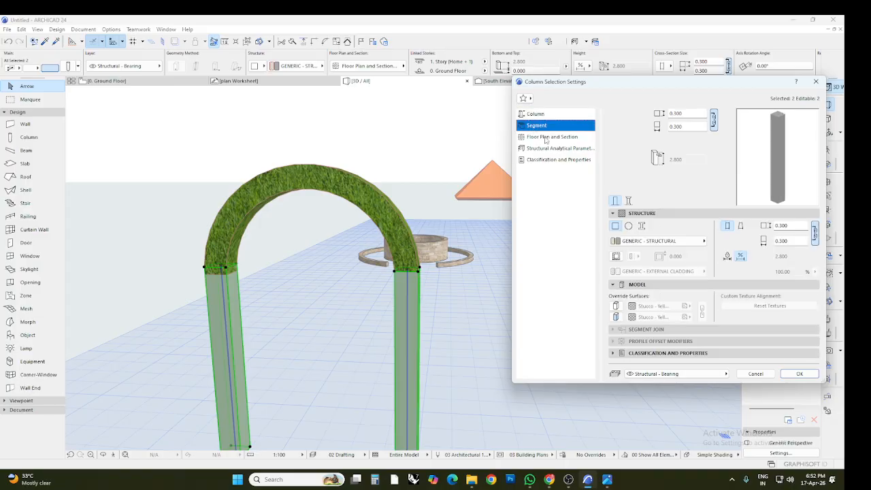
pyautogui.click(656, 241)
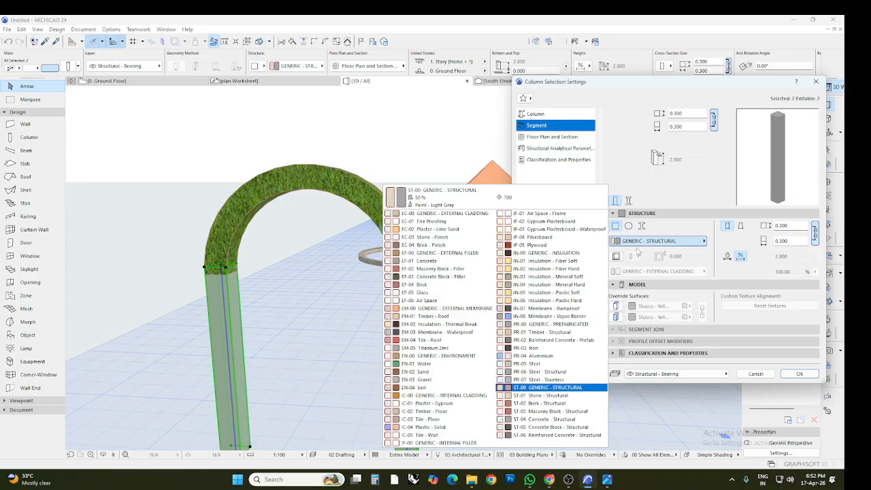
pyautogui.click(678, 212)
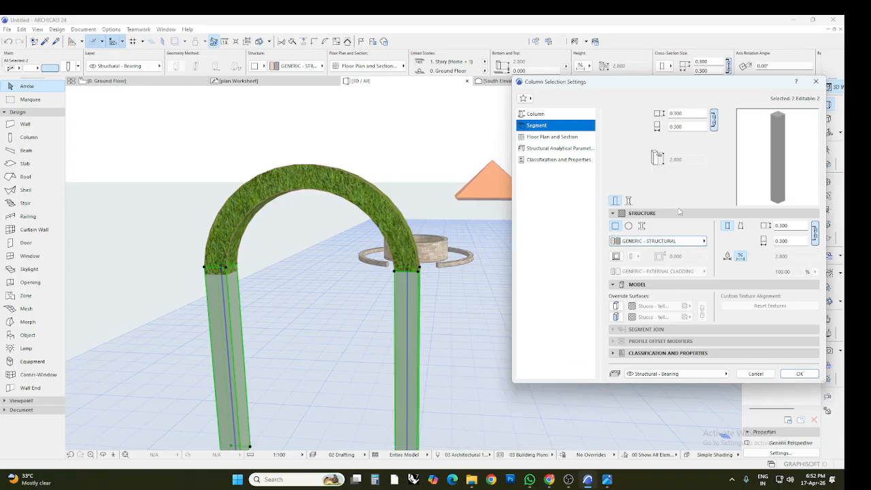
pyautogui.click(616, 305)
pyautogui.click(616, 316)
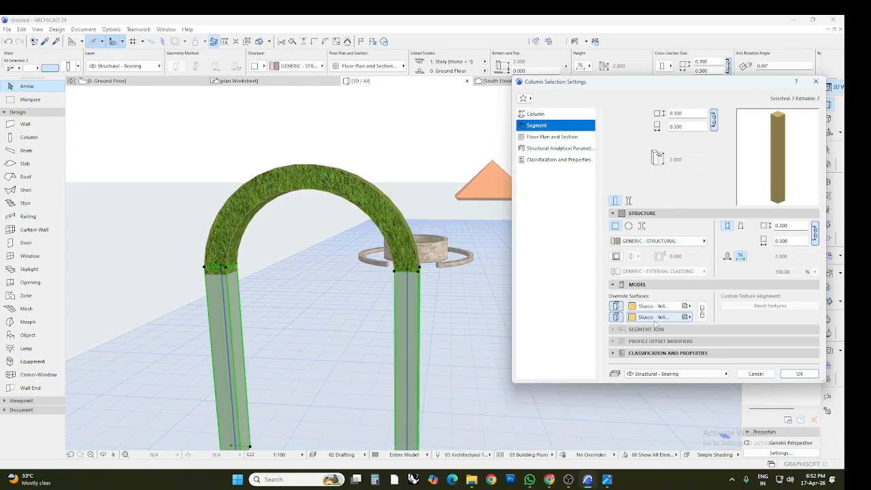
pyautogui.click(656, 305)
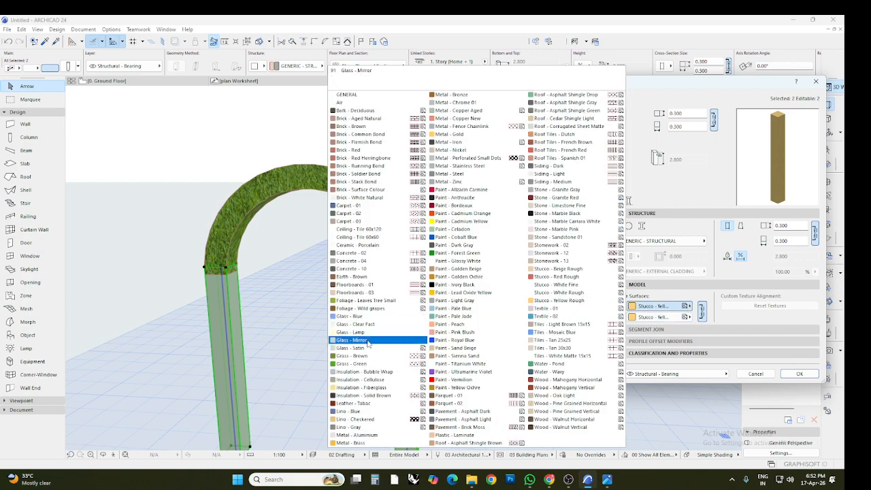
pyautogui.click(361, 363)
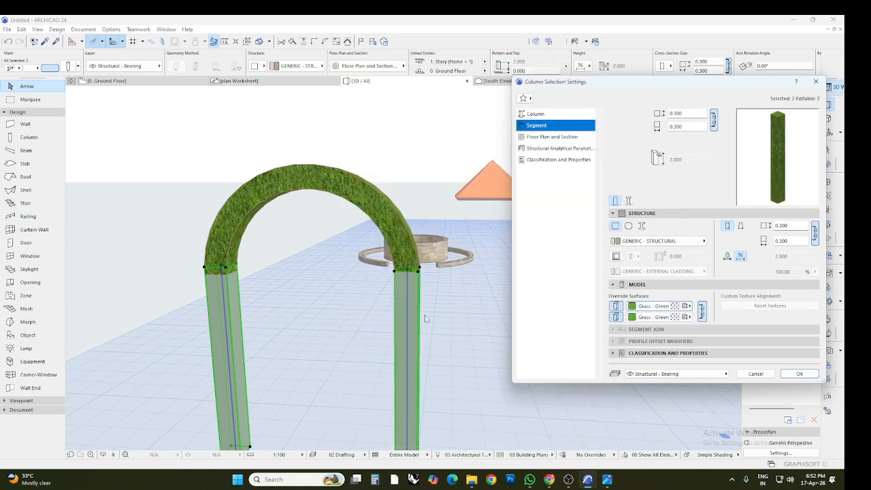
pyautogui.click(799, 373)
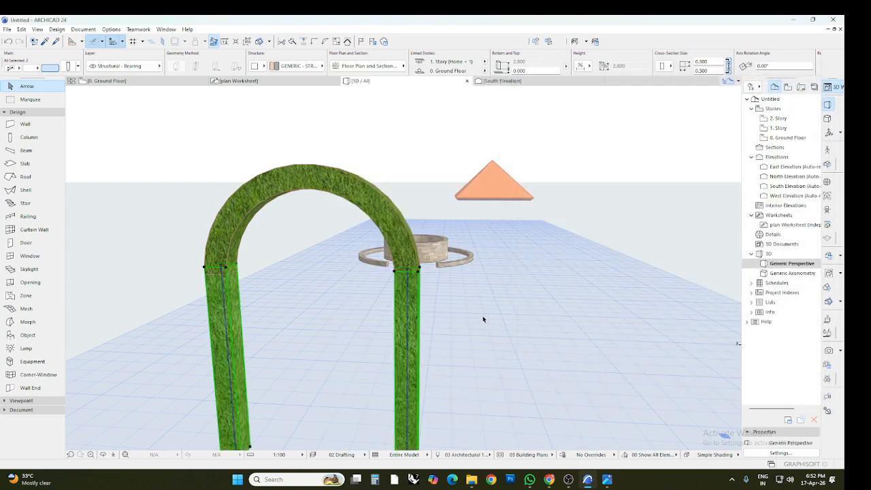
pyautogui.click(464, 309)
pyautogui.scroll(-5, 464, 309)
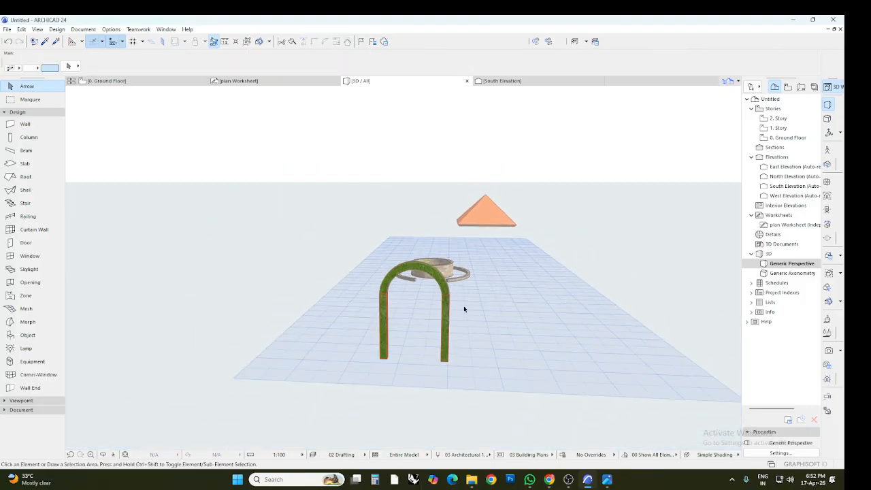
pyautogui.scroll(10, 464, 309)
pyautogui.scroll(-5, 464, 308)
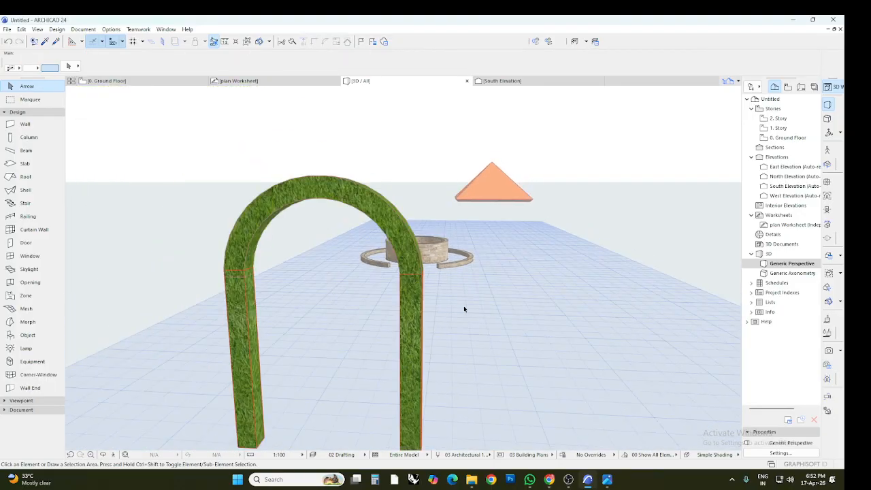
# - In the ground floor plan, draw a rectangular slab about 15 m by 2.3 m over the main pathway, from the entrance gate to the fountain plaza
pyautogui.click(111, 83)
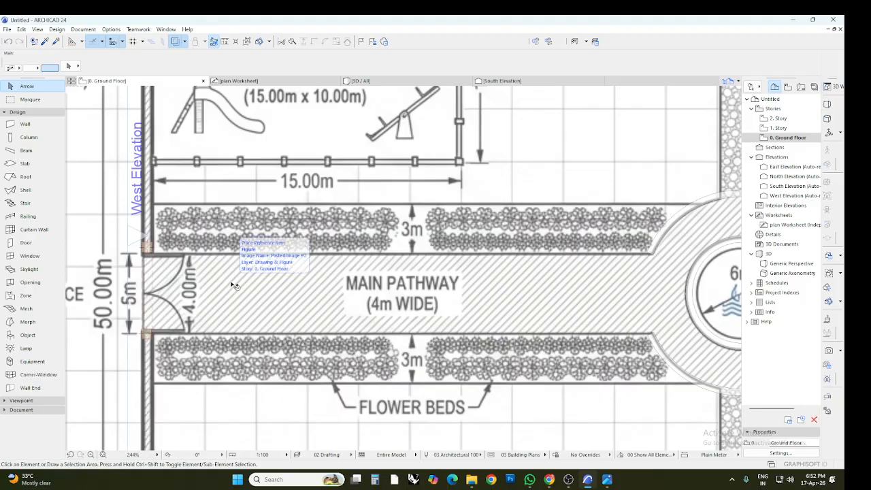
pyautogui.scroll(-2, 233, 284)
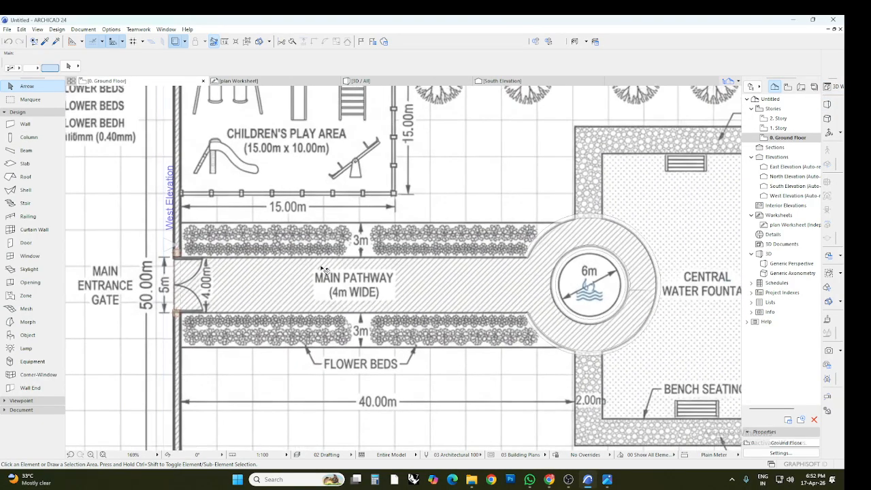
pyautogui.click(29, 165)
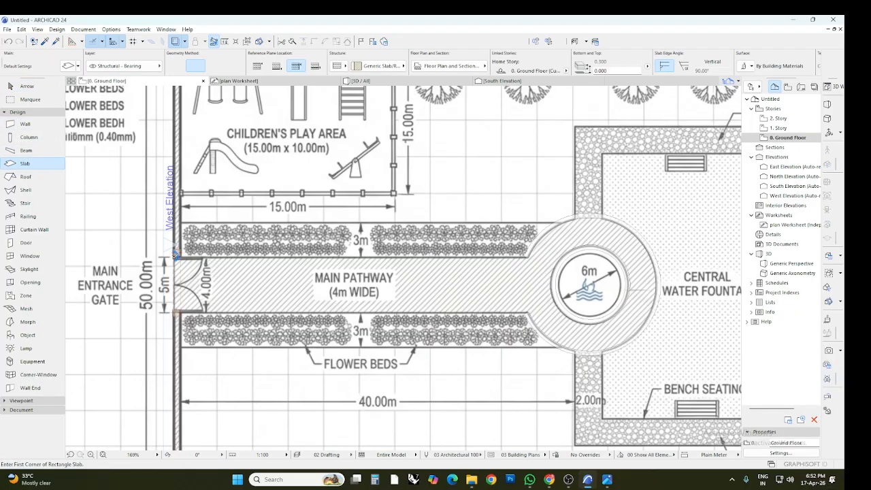
pyautogui.click(173, 256)
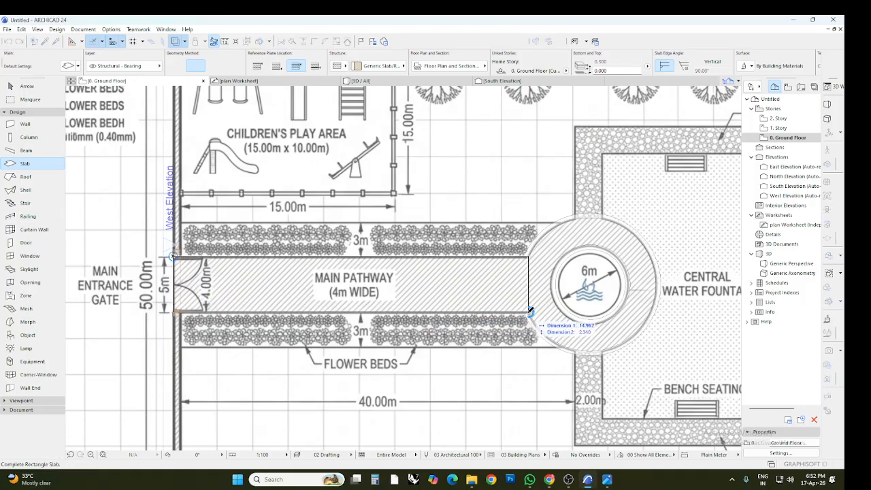
pyautogui.click(529, 310)
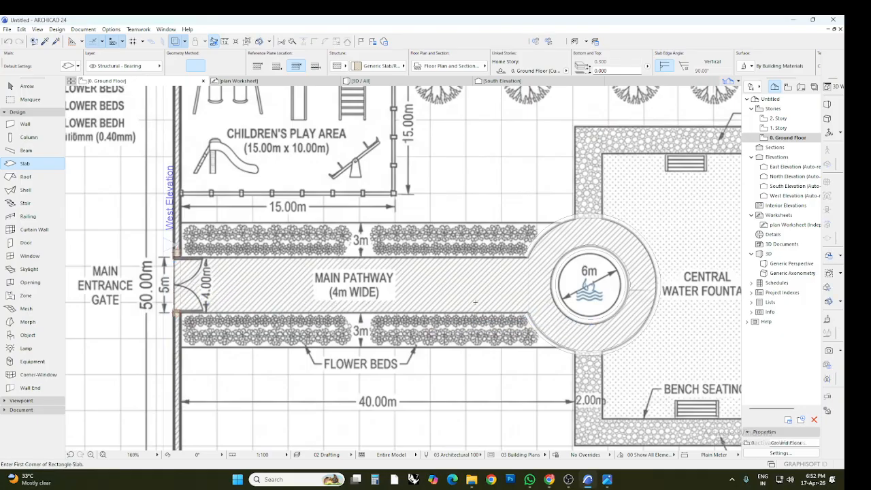
# - Select the main pathway slab and override its top surface with Textile - 01
pyautogui.click(26, 86)
pyautogui.click(256, 297)
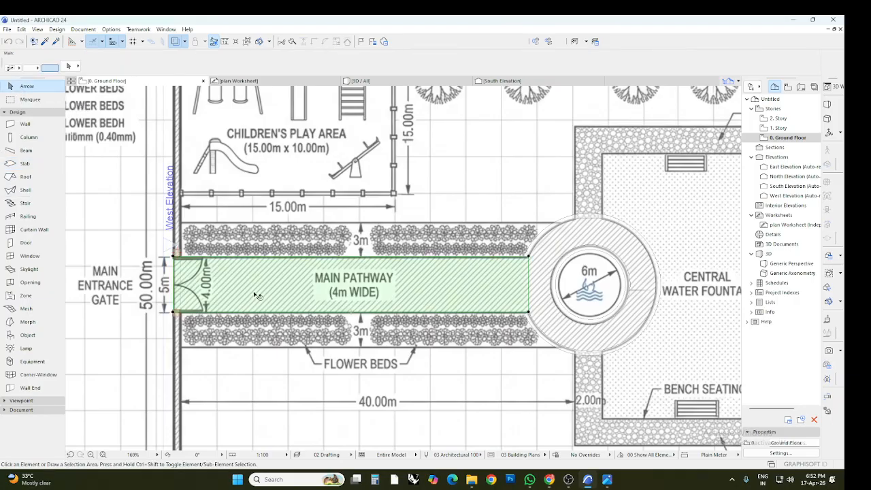
pyautogui.click(71, 68)
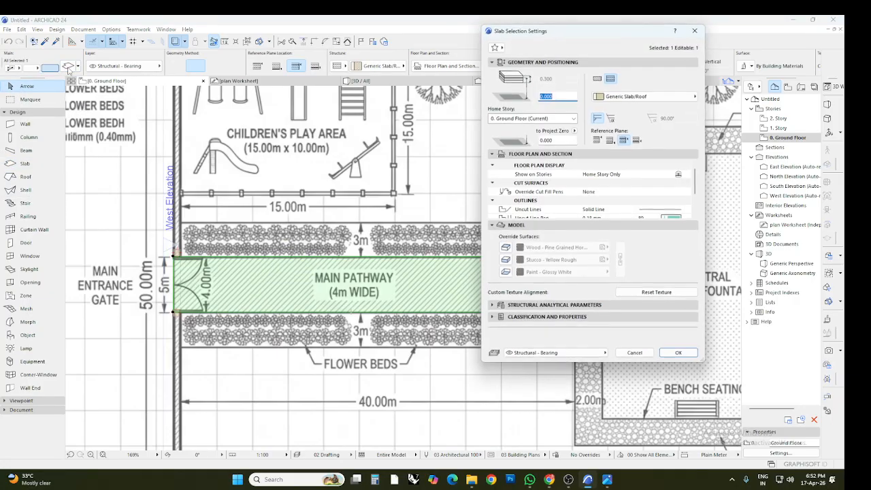
pyautogui.click(505, 248)
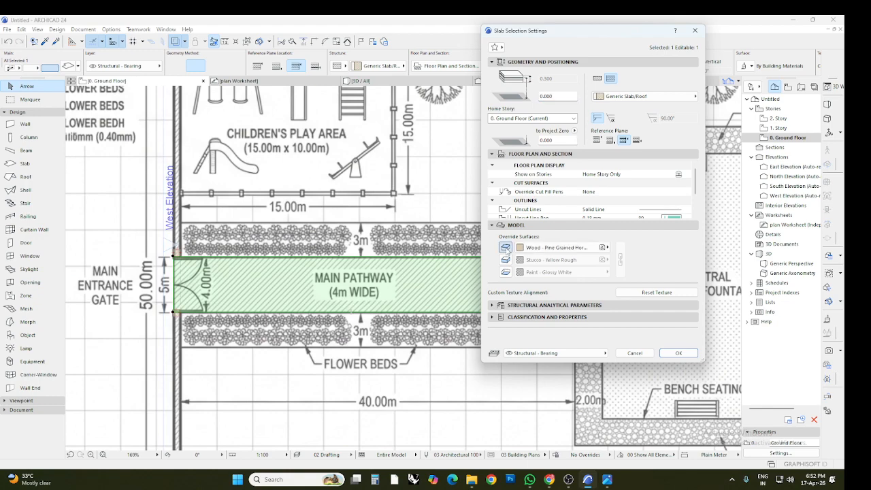
pyautogui.click(606, 247)
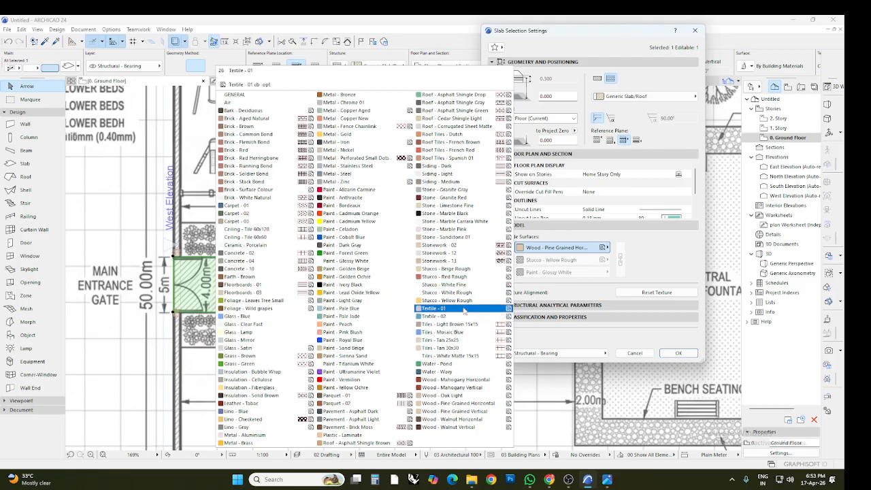
pyautogui.click(464, 310)
pyautogui.click(678, 352)
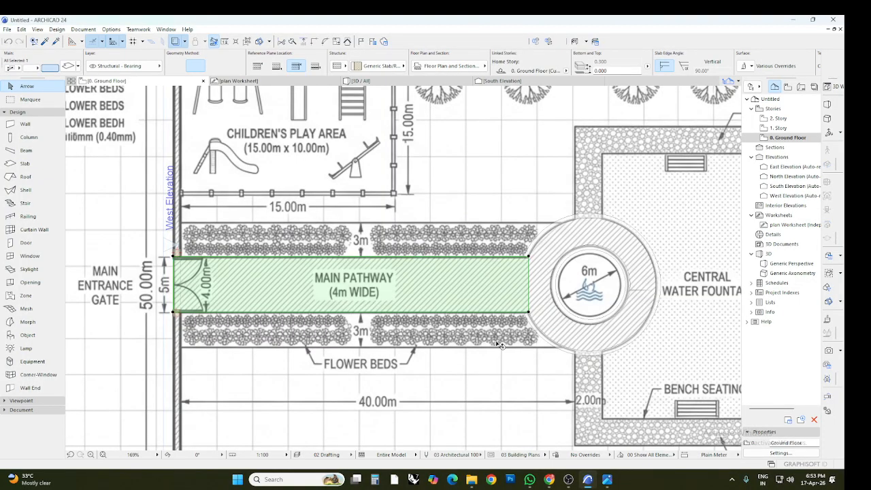
pyautogui.click(25, 163)
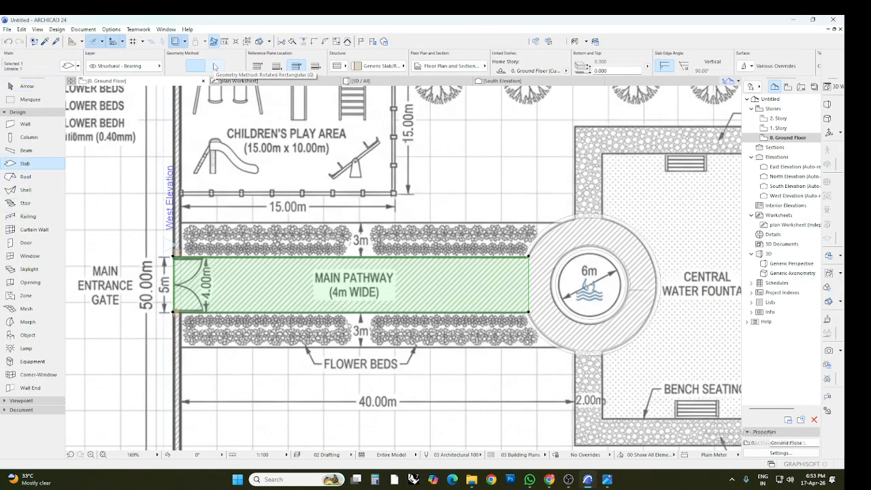
pyautogui.click(214, 66)
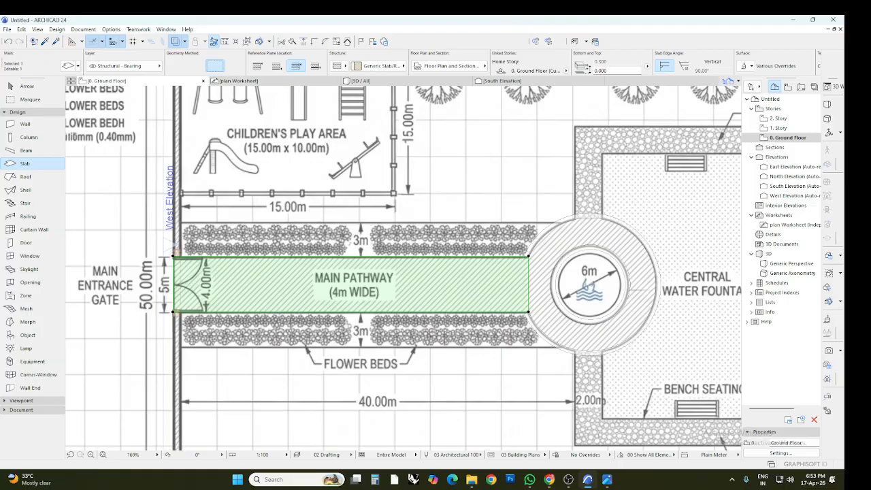
pyautogui.press('Escape')
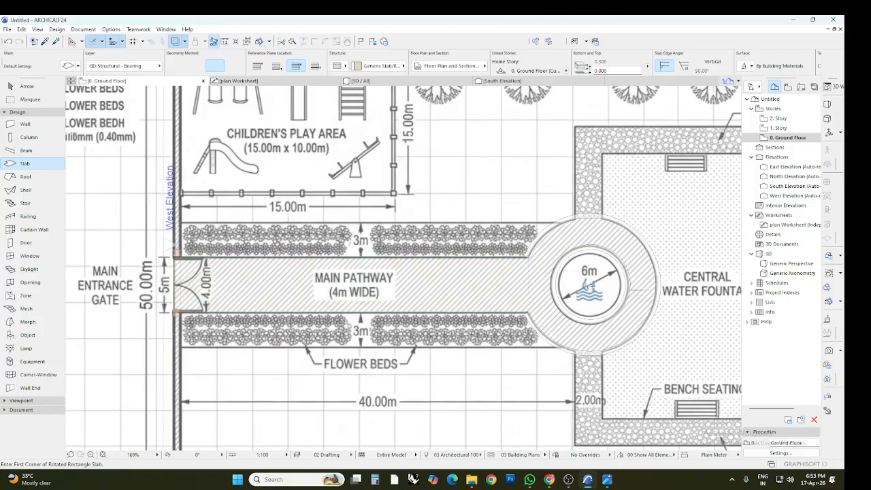
pyautogui.click(589, 284)
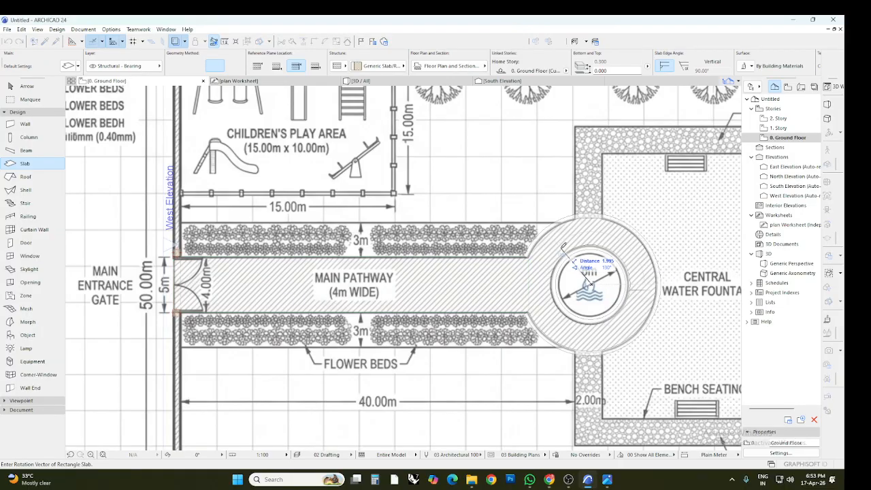
pyautogui.click(530, 257)
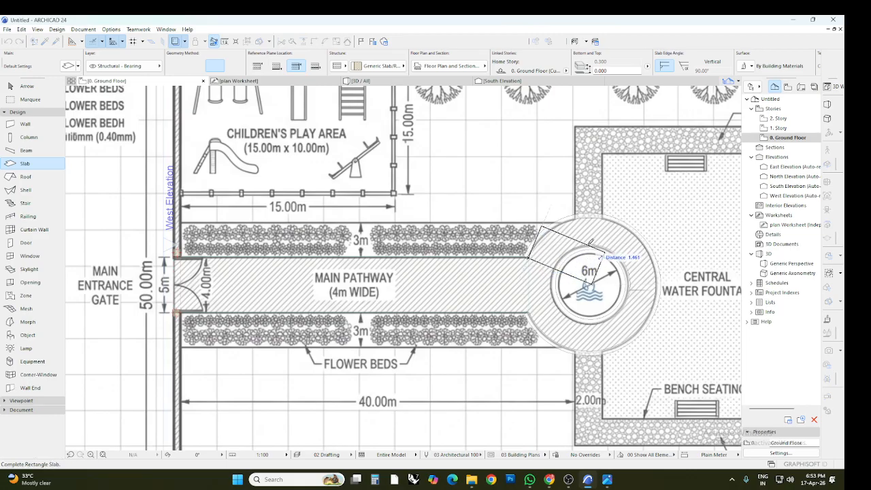
pyautogui.press('Escape')
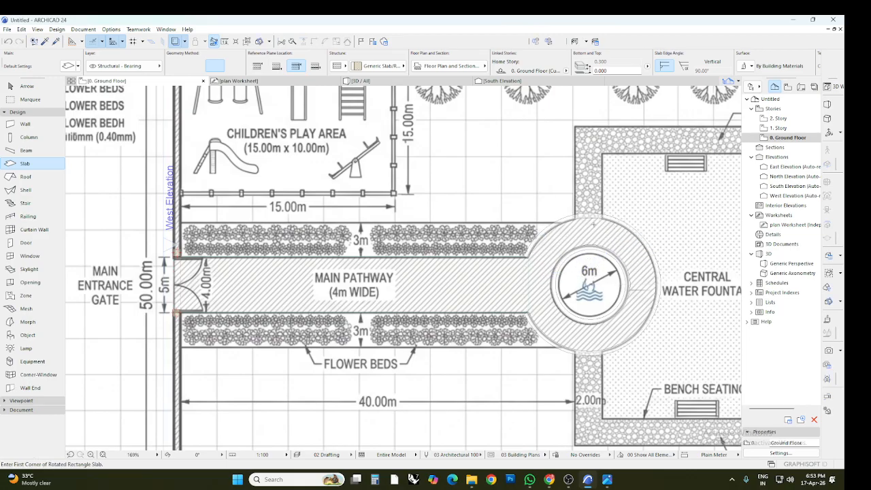
pyautogui.click(194, 67)
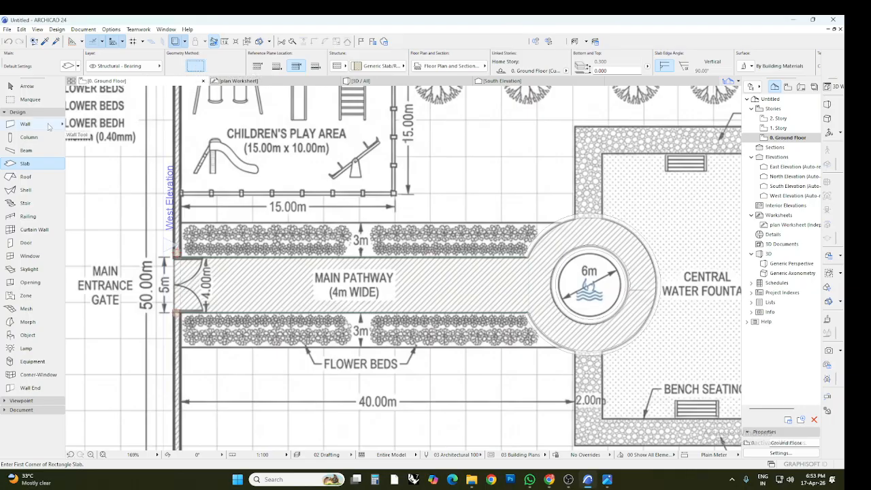
pyautogui.press('Escape')
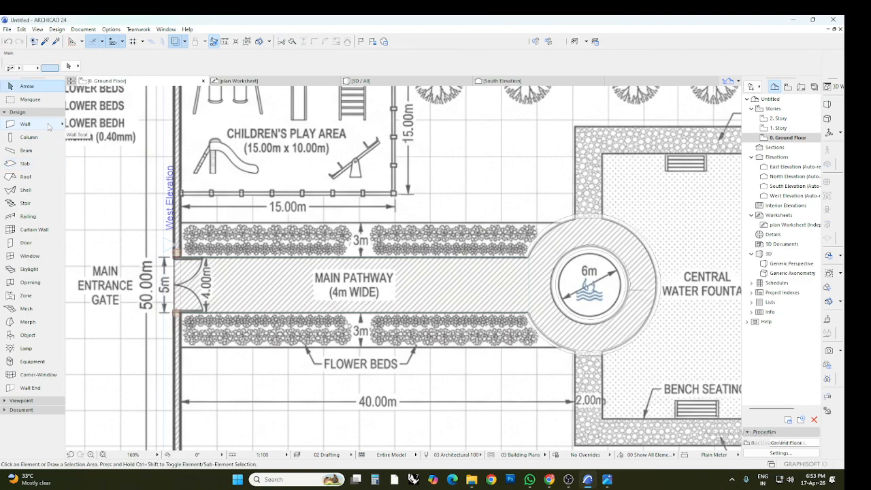
# - In the 3D view, change the main pathway slab's top surface override to Tiles - Light Brown 15x15 and inspect the tiling
pyautogui.click(381, 81)
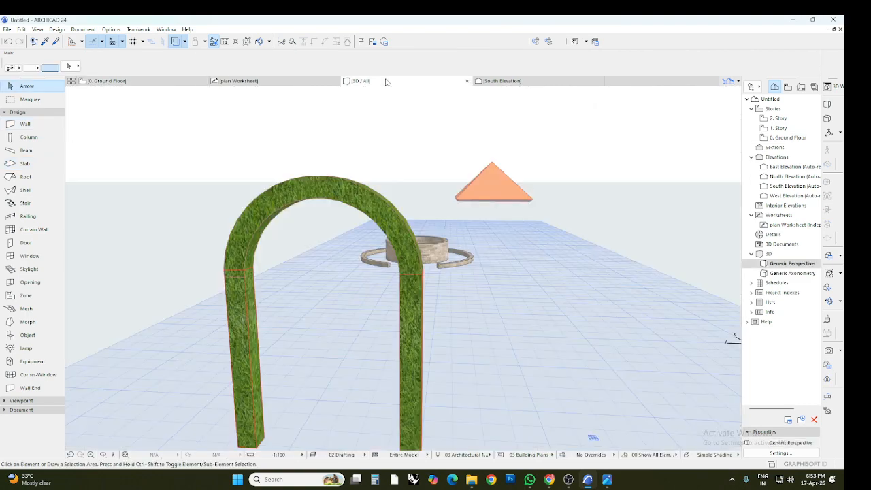
pyautogui.scroll(-2, 340, 357)
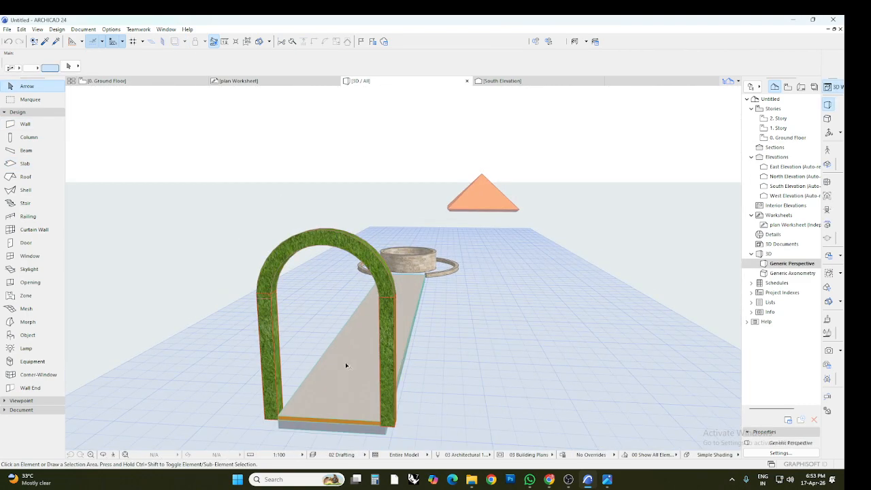
pyautogui.scroll(4, 351, 385)
pyautogui.click(348, 378)
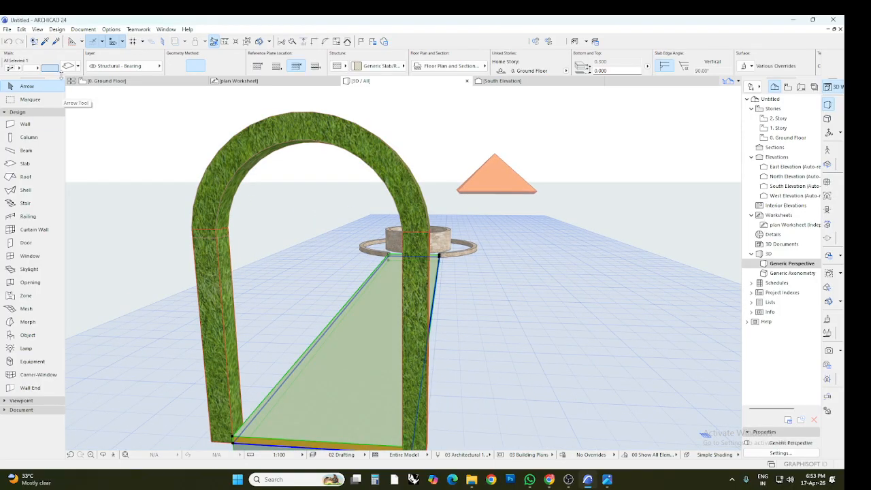
pyautogui.click(68, 66)
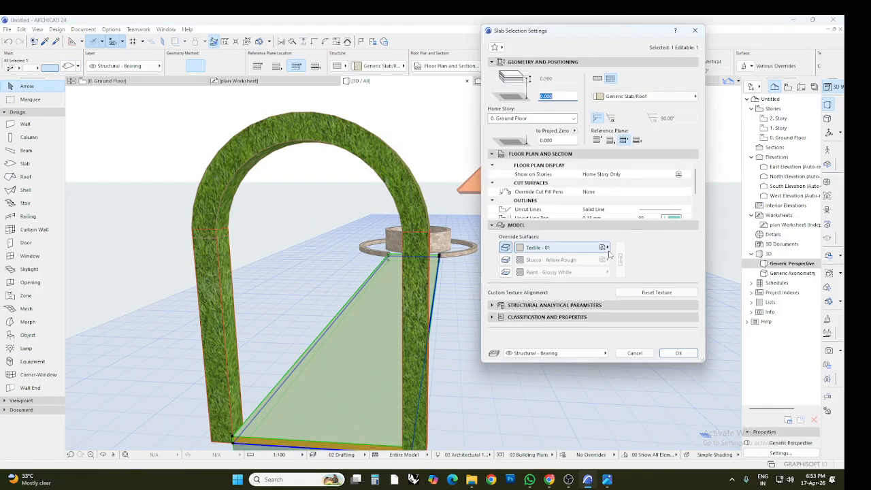
pyautogui.click(552, 248)
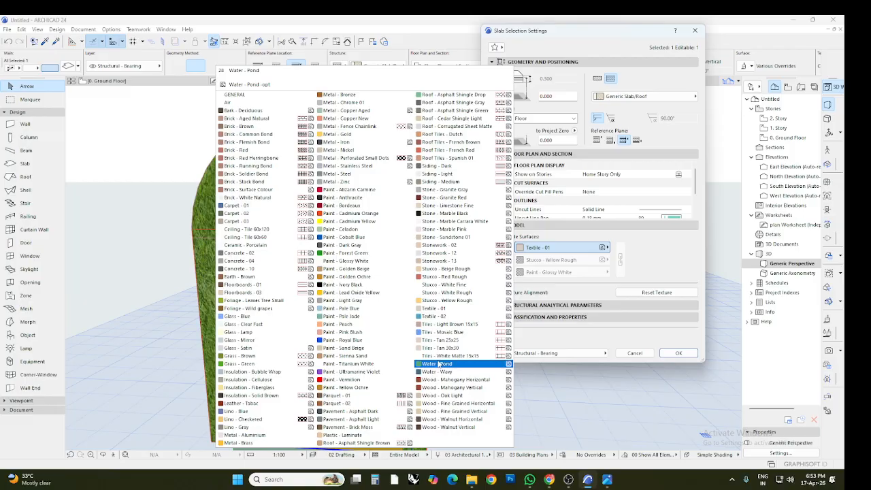
pyautogui.click(462, 325)
pyautogui.click(663, 353)
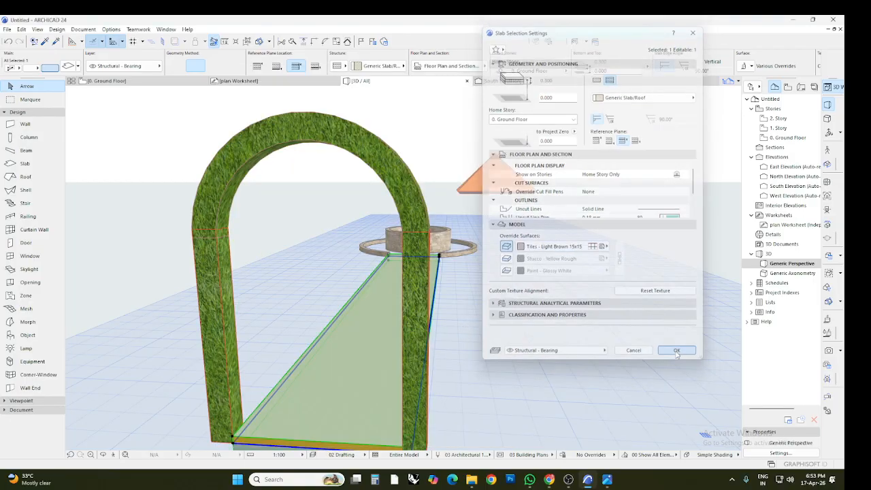
pyautogui.press('Escape')
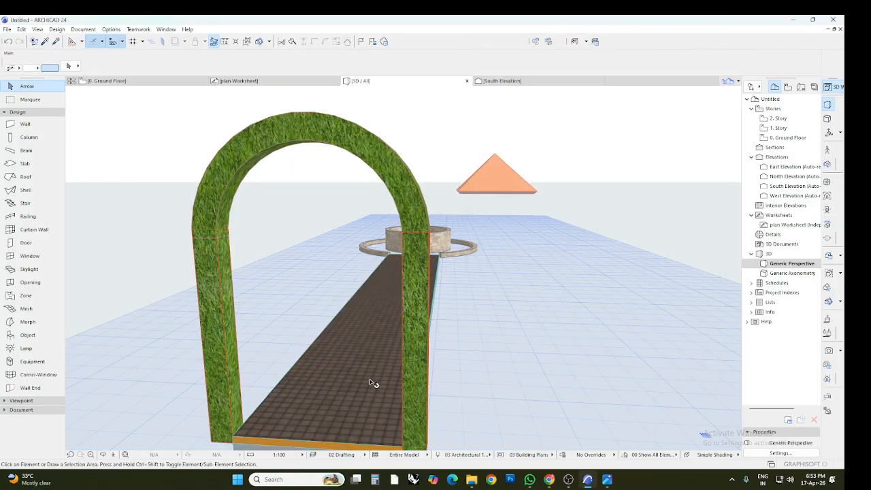
pyautogui.scroll(4, 374, 383)
pyautogui.scroll(-5, 372, 383)
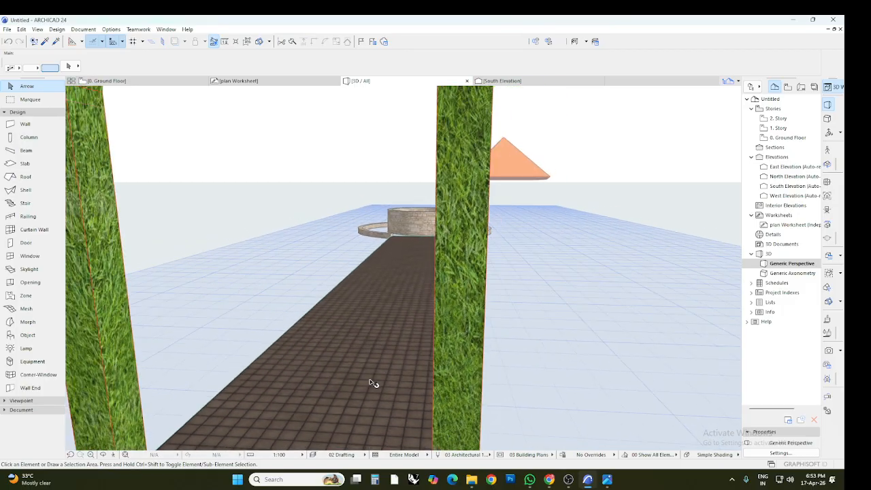
pyautogui.scroll(-2, 373, 383)
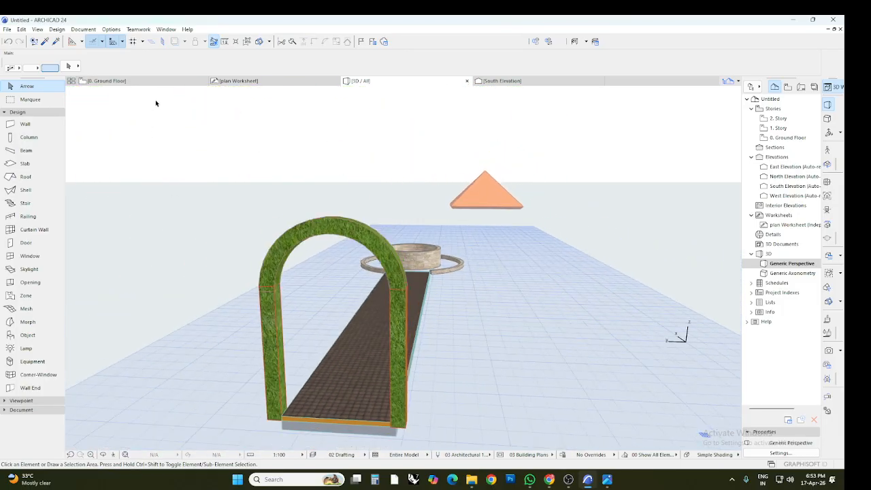
# - In the ground floor plan, draw a rectangular mesh over the whole garden between opposite outer boundary wall corners, and check it in 3D
pyautogui.click(155, 81)
pyautogui.scroll(-5, 394, 289)
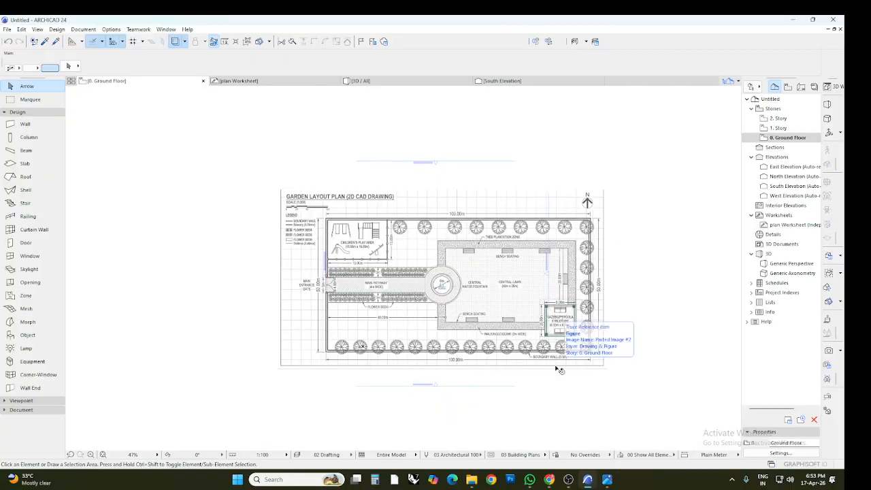
pyautogui.click(26, 308)
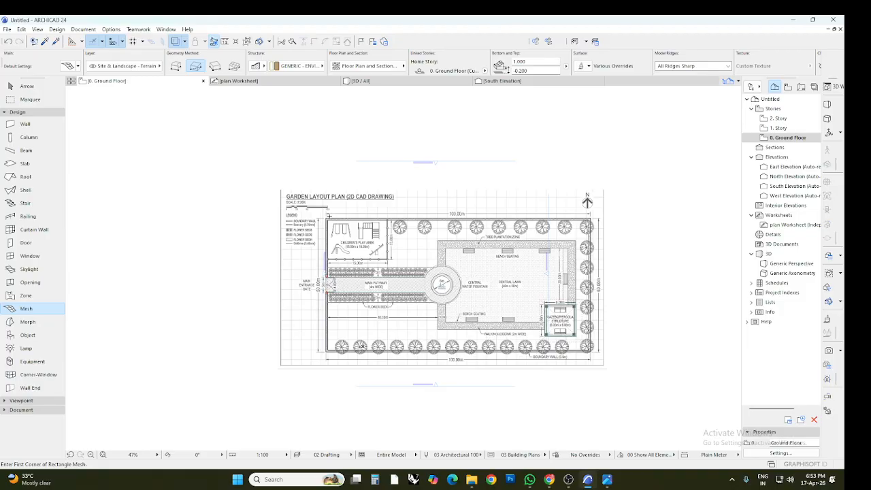
pyautogui.scroll(5, 326, 220)
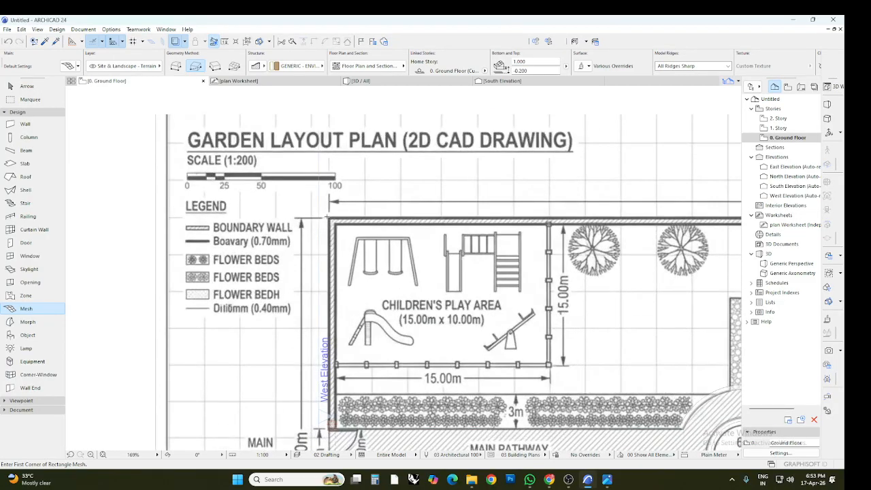
pyautogui.click(329, 218)
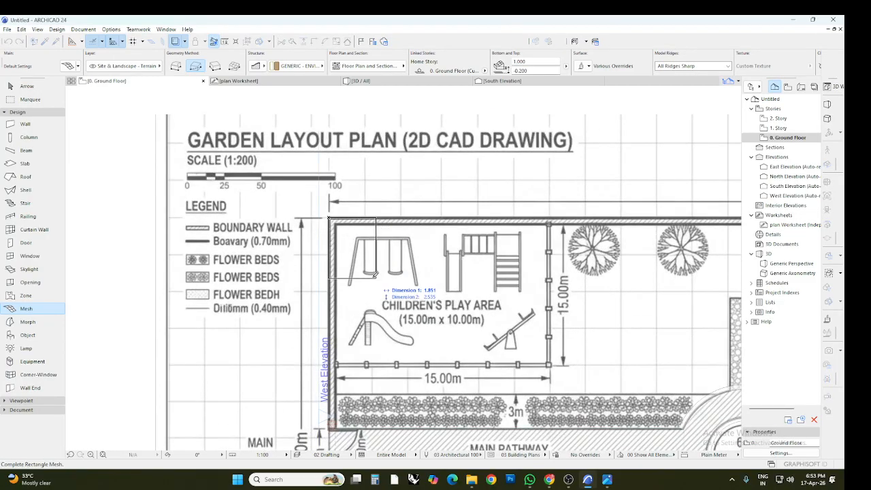
pyautogui.scroll(-7, 377, 279)
pyautogui.scroll(7, 522, 349)
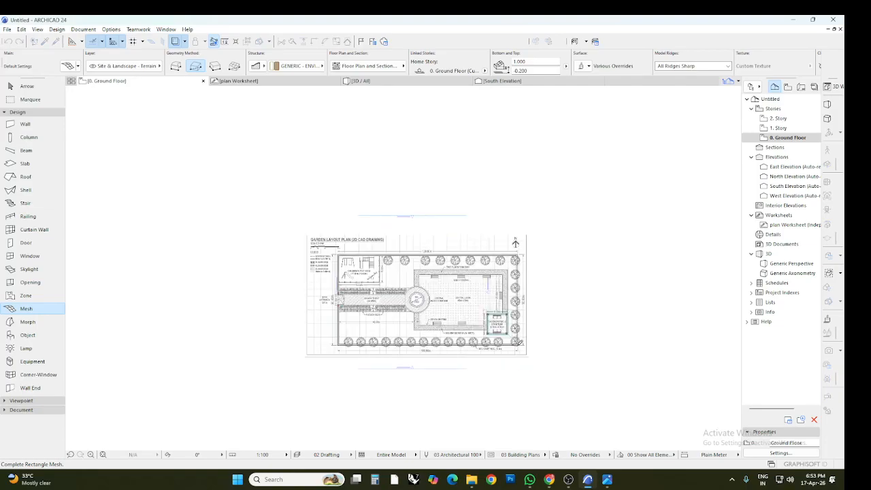
pyautogui.click(524, 338)
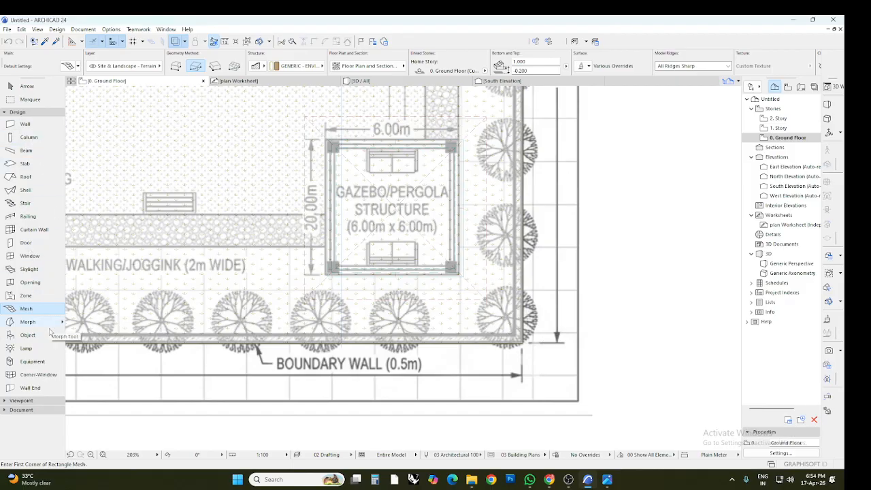
pyautogui.click(362, 81)
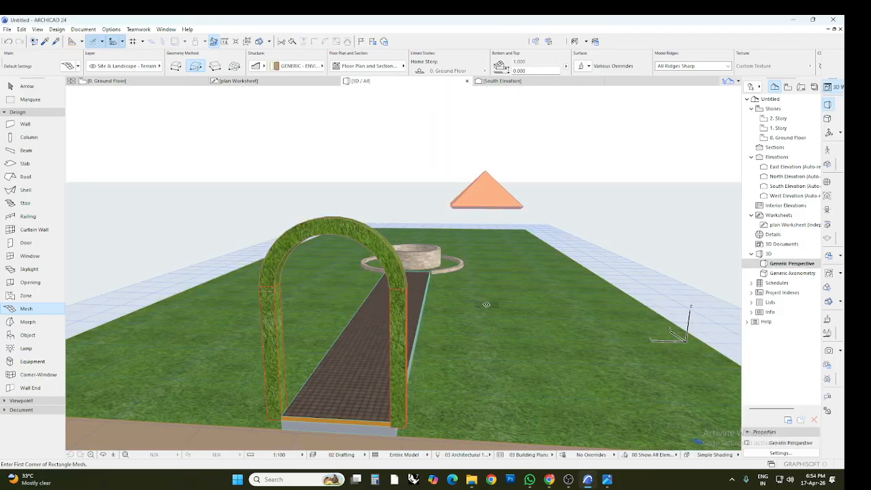
pyautogui.press('Escape')
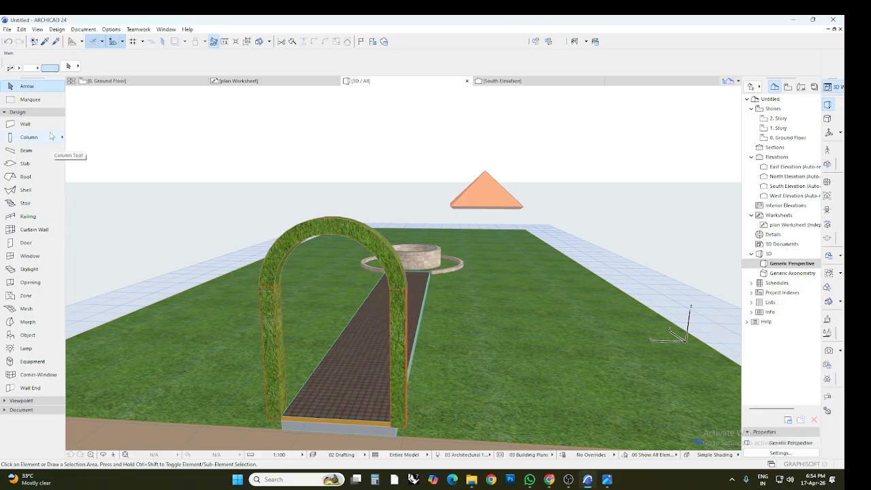